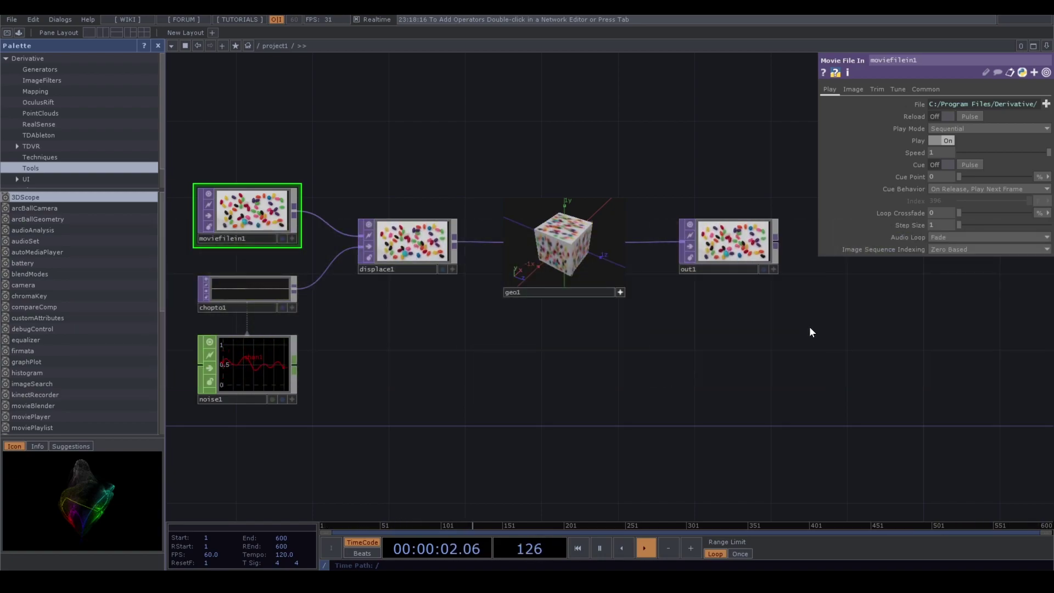
# Delete all the default operators from the project1 network and close the Palette
pyautogui.moveTo(234, 131); pyautogui.dragTo(758, 423)
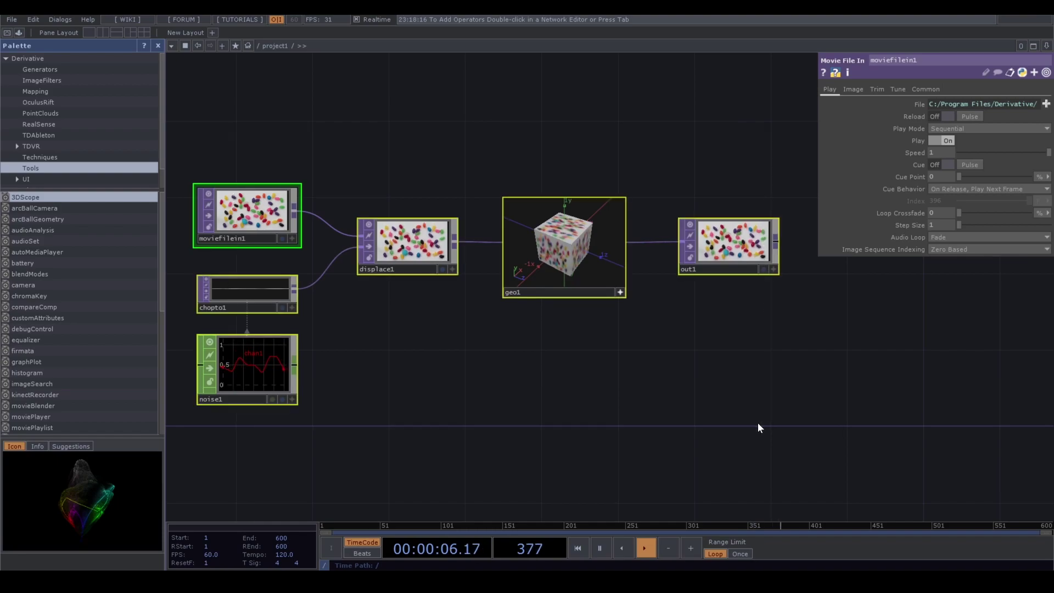
pyautogui.press('Delete')
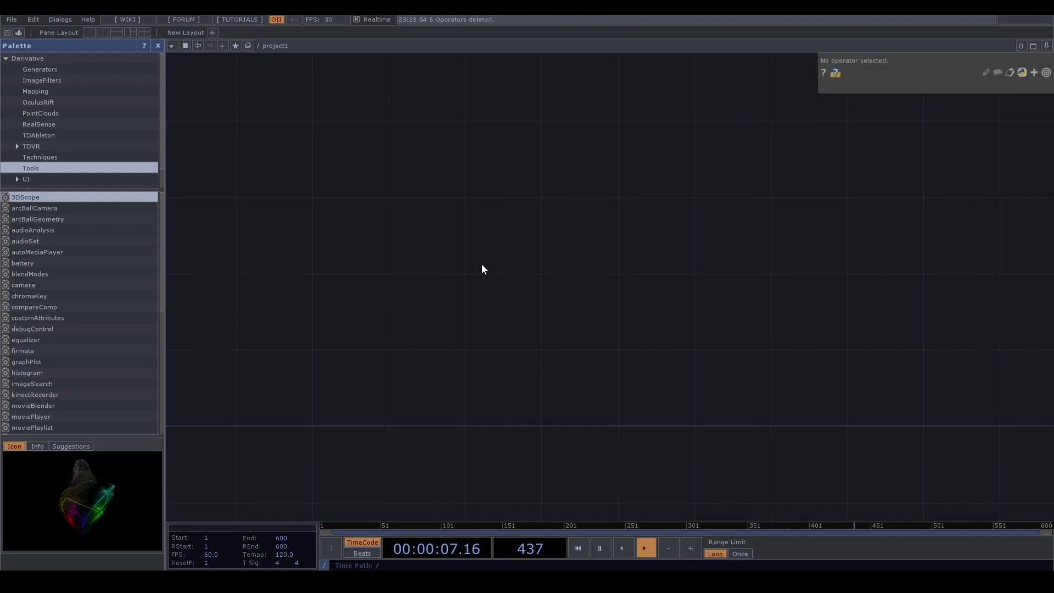
pyautogui.click(156, 45)
# Add a Bullet Solver COMP to the empty project1 network
pyautogui.press('Tab')
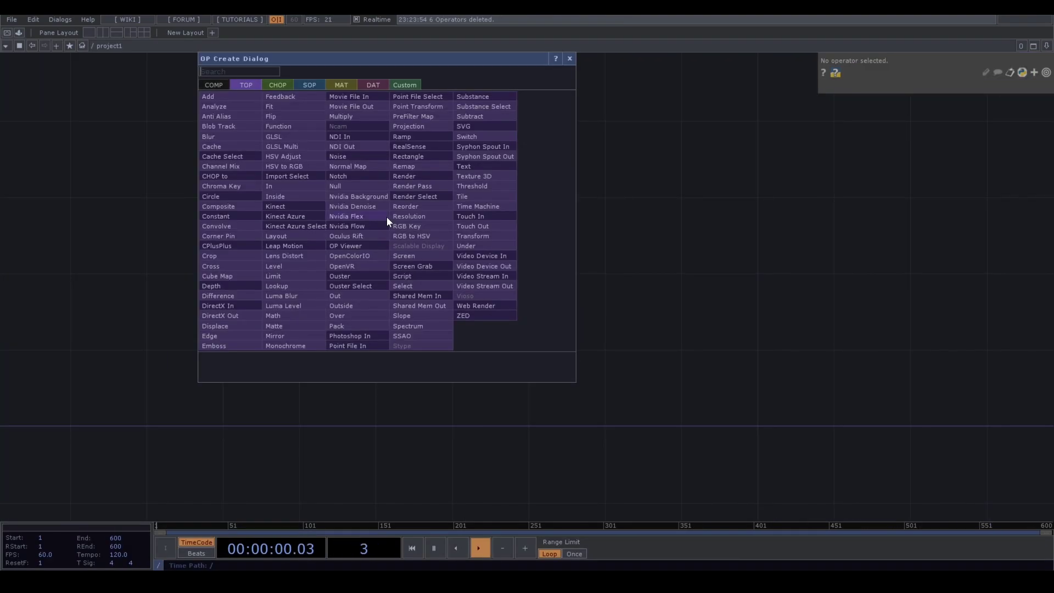
pyautogui.write('bu')
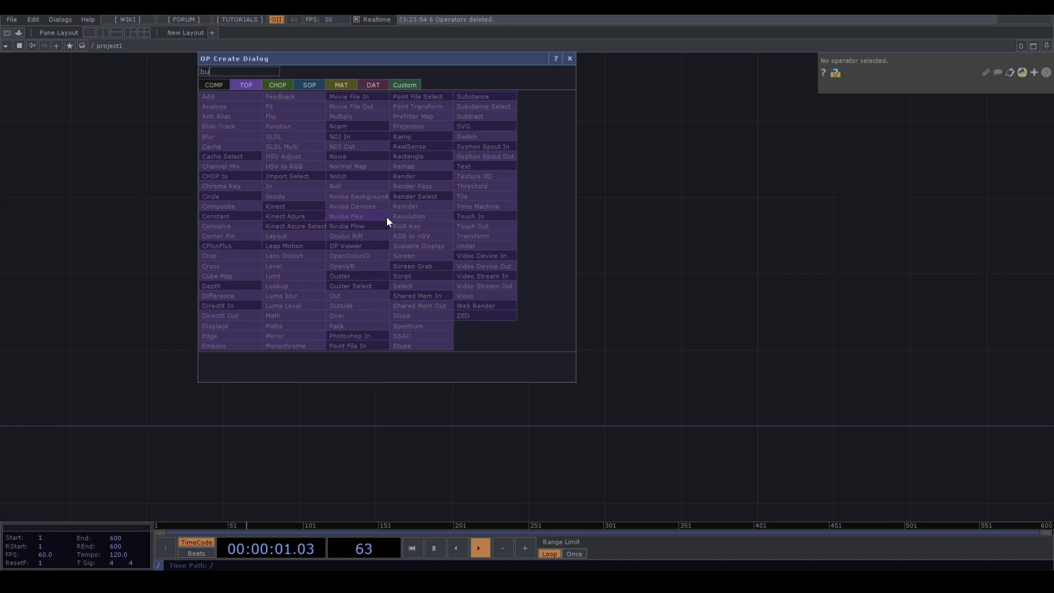
pyautogui.click(225, 83)
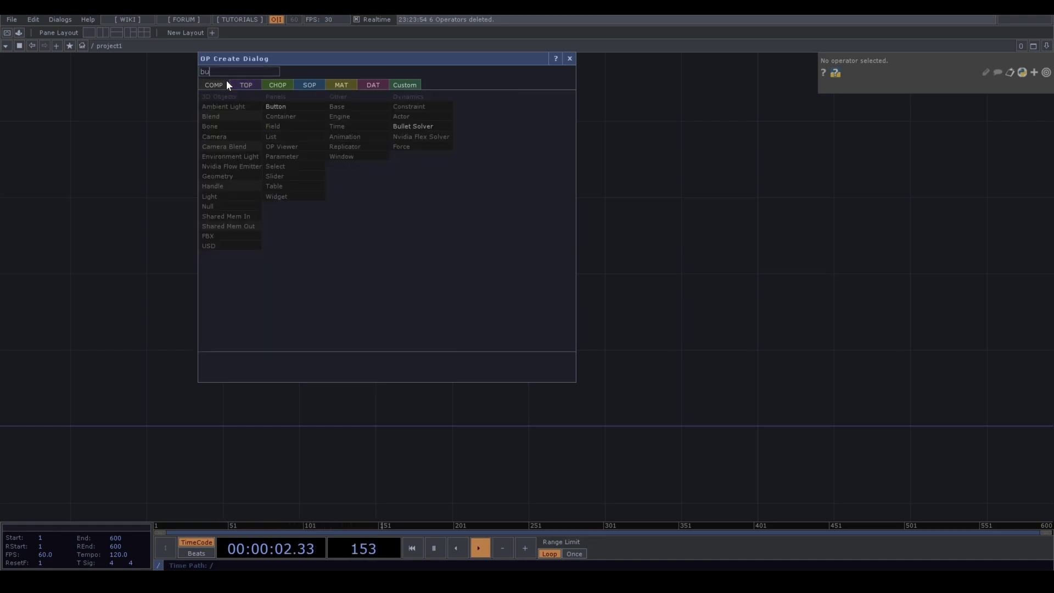
pyautogui.click(416, 126)
pyautogui.click(434, 269)
pyautogui.scroll(5, 436, 256)
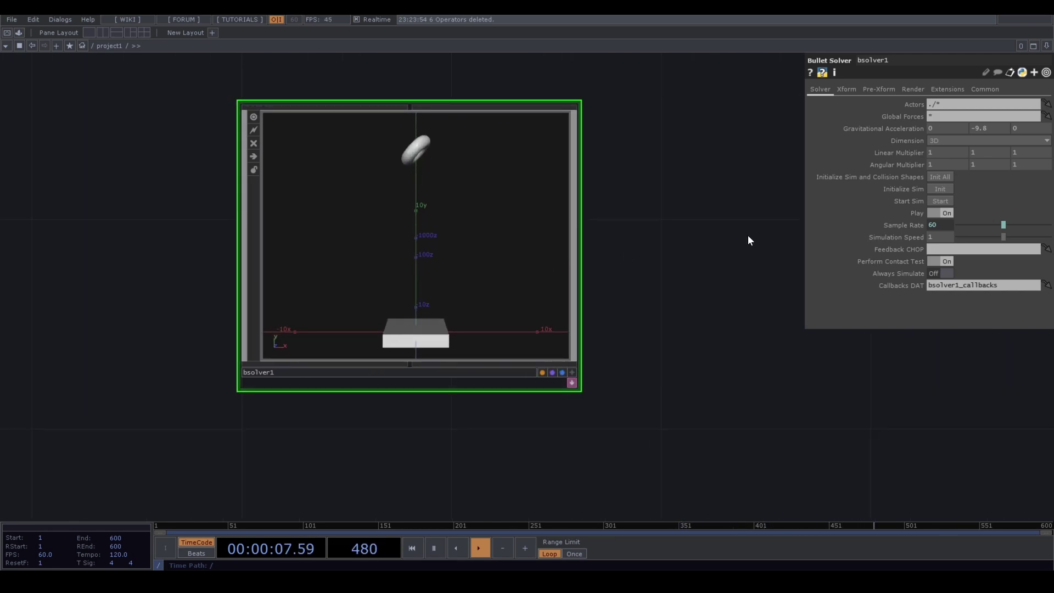
# Start the bullet solver's simulation to preview it, and reinitialize the simulation together with its collision shapes
pyautogui.moveTo(696, 240); pyautogui.dragTo(693, 276)
pyautogui.click(934, 202)
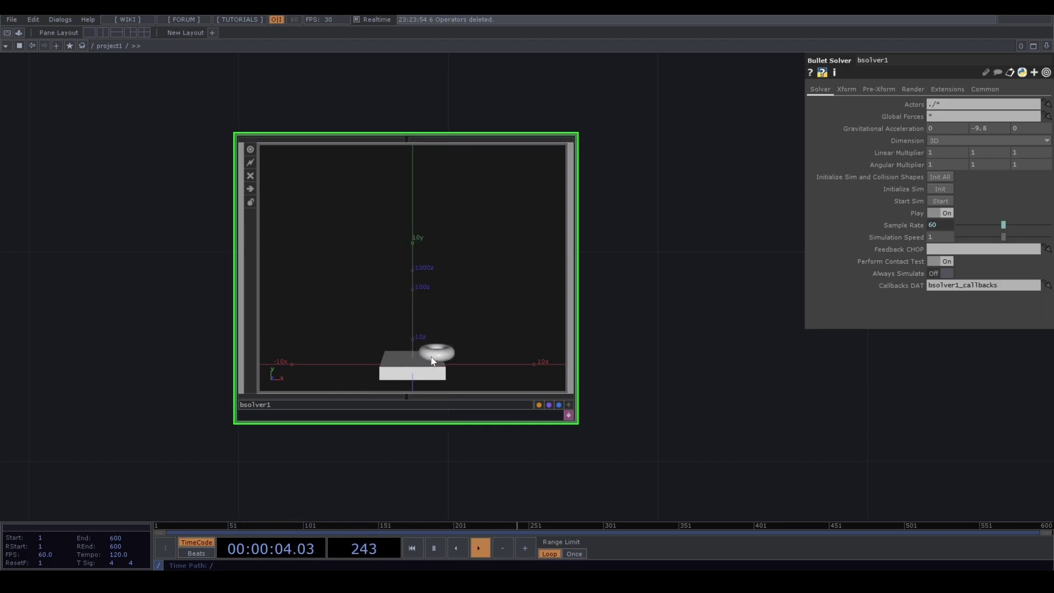
pyautogui.scroll(2, 429, 368)
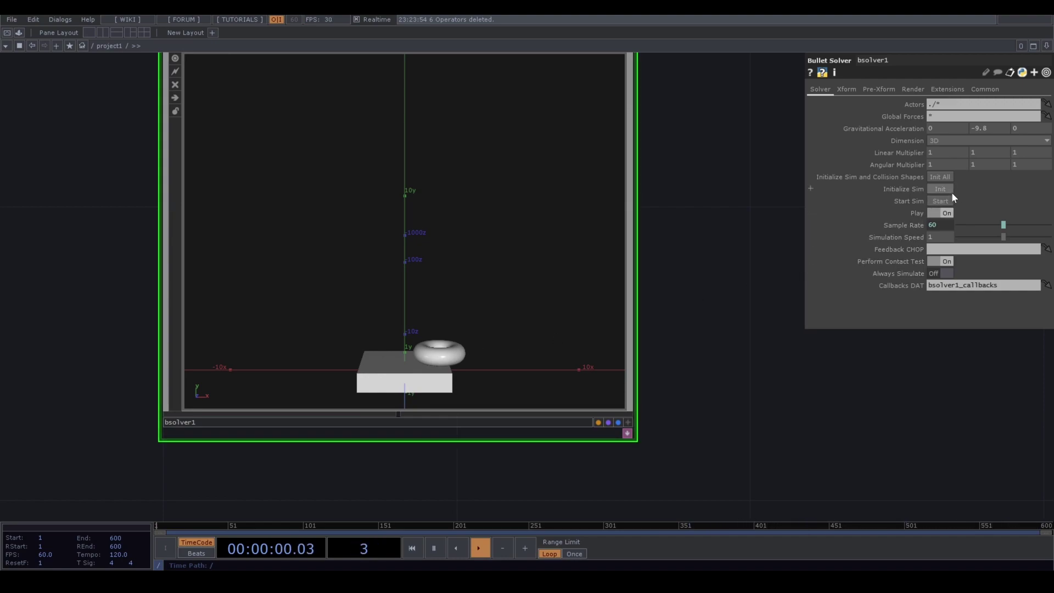
pyautogui.click(939, 178)
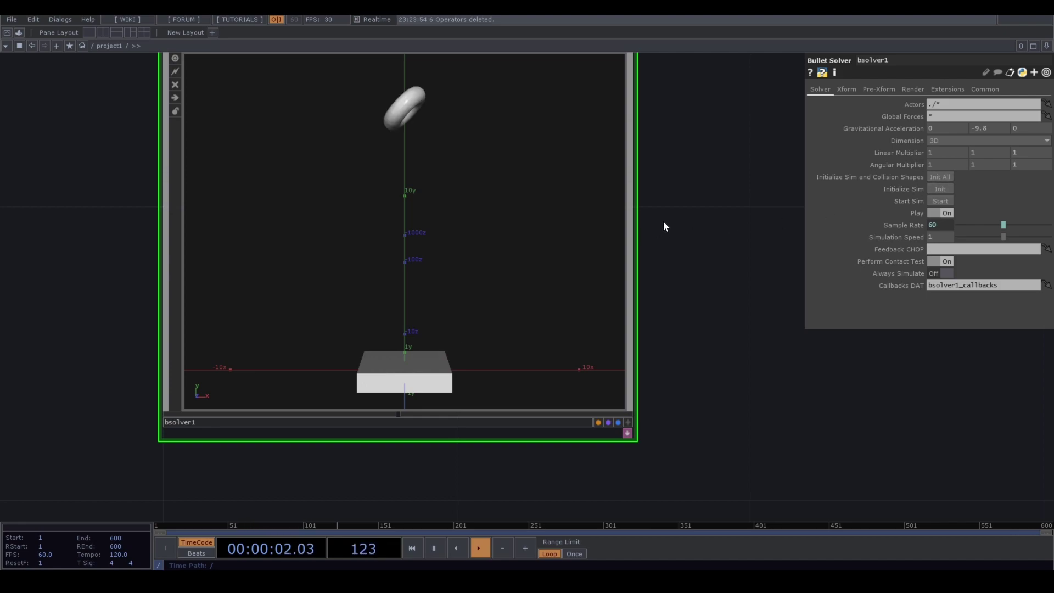
pyautogui.moveTo(728, 244); pyautogui.dragTo(728, 248)
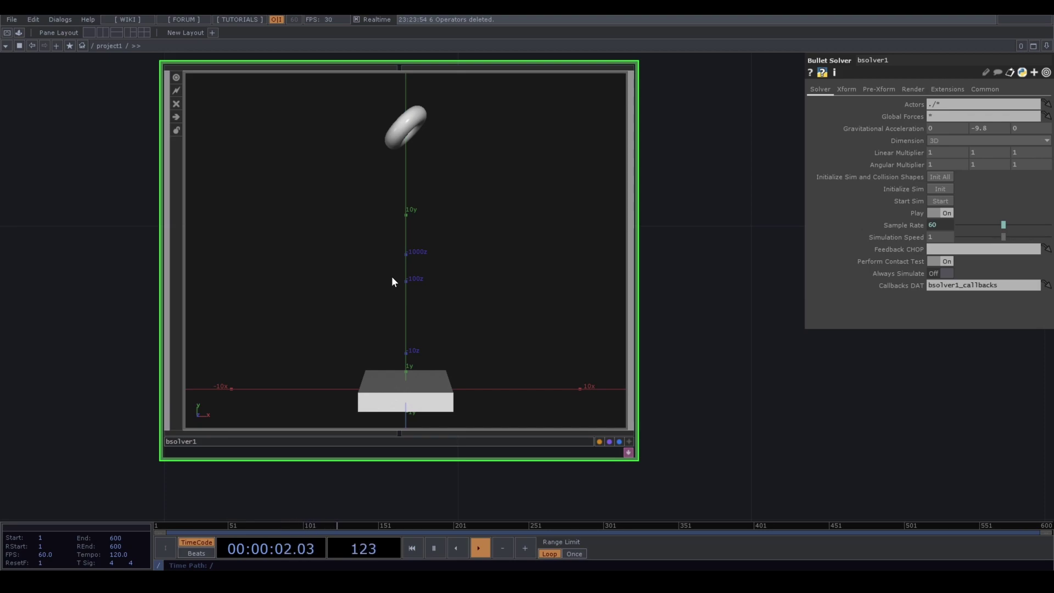
# Go inside the bullet solver and compare the Kinematic State of its two default actors
pyautogui.press('i')
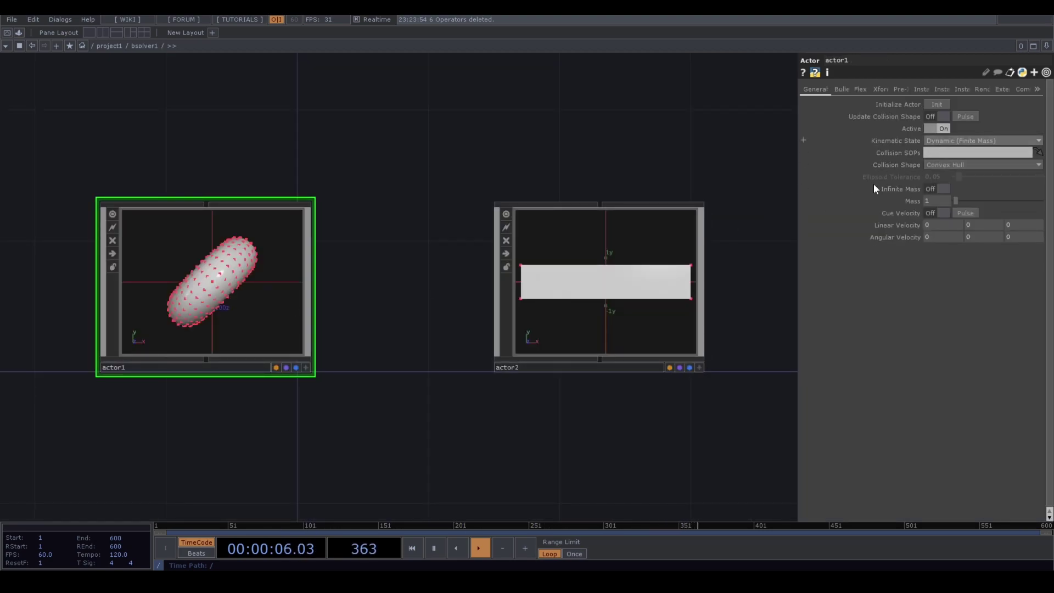
pyautogui.click(595, 304)
pyautogui.click(981, 141)
pyautogui.click(980, 144)
pyautogui.click(245, 278)
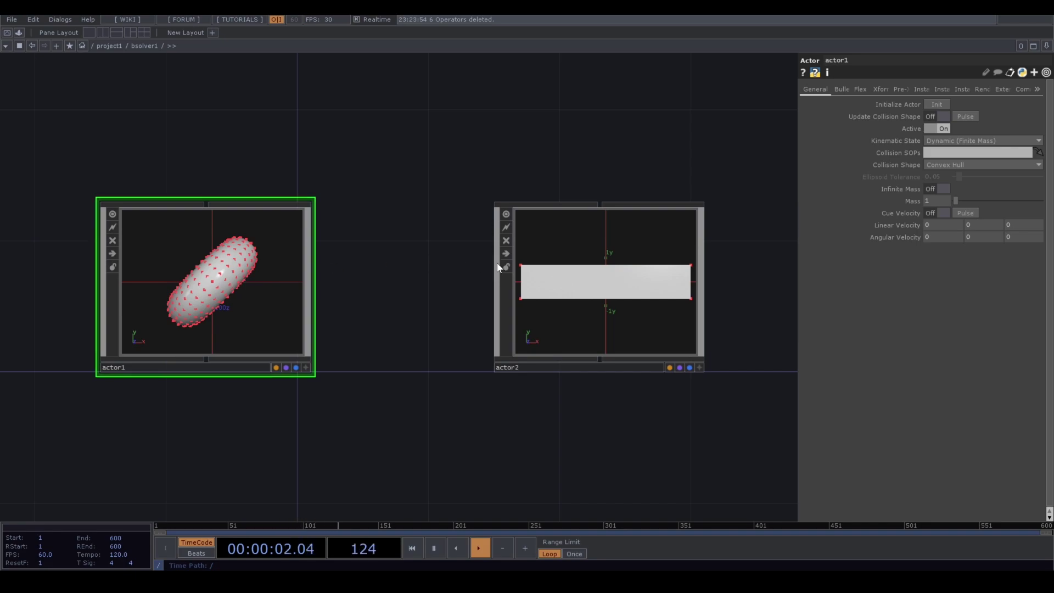
pyautogui.click(550, 279)
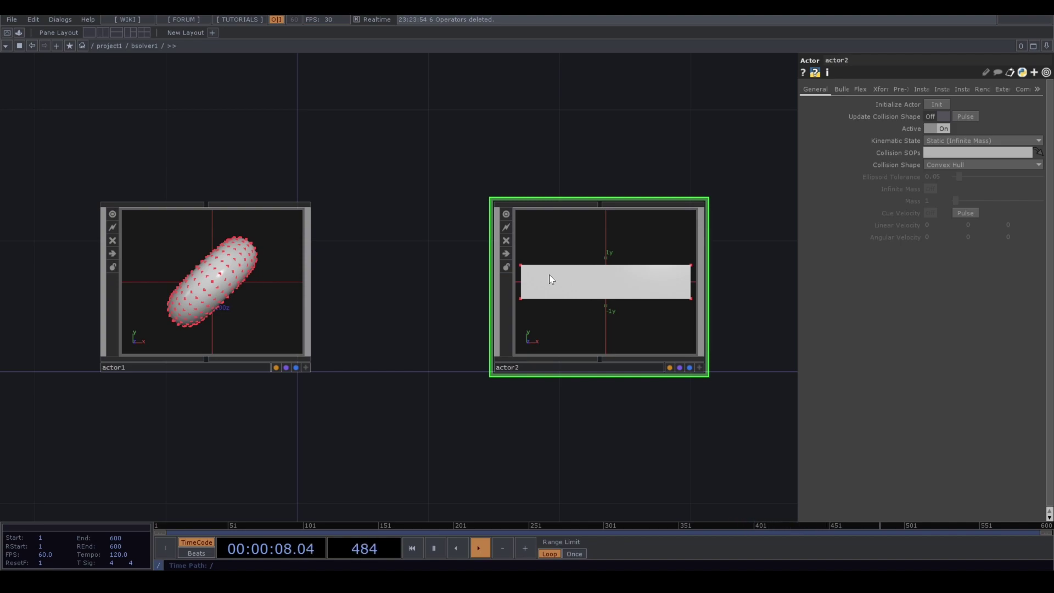
pyautogui.click(229, 293)
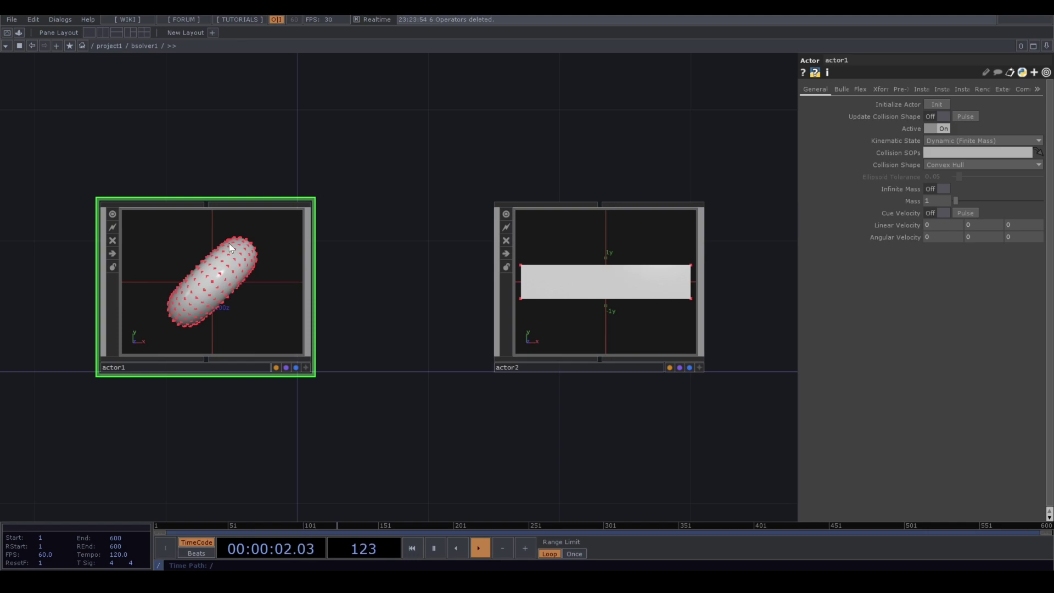
# Delete both default actors from the bullet solver's network
pyautogui.scroll(-2, 254, 241)
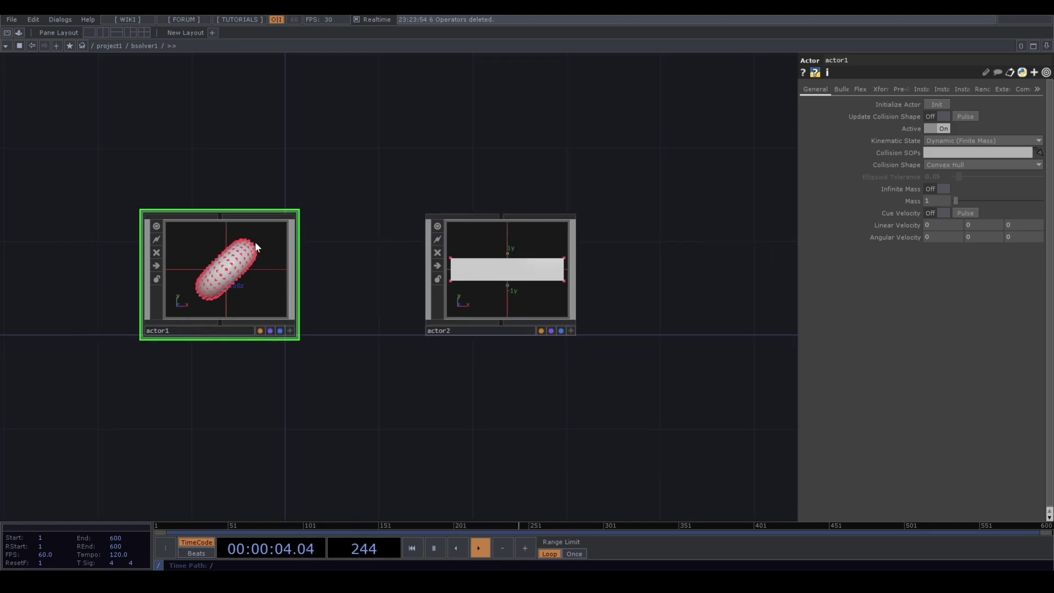
pyautogui.moveTo(101, 149); pyautogui.dragTo(572, 382)
pyautogui.press('Delete')
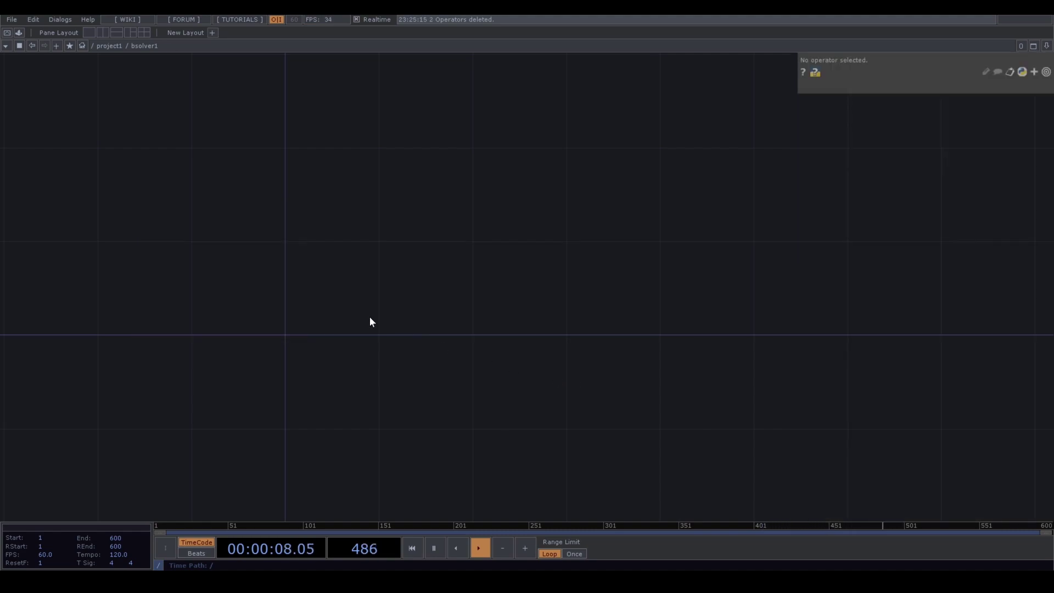
# Add a Sphere SOP inside the bullet solver's network
pyautogui.moveTo(228, 292); pyautogui.dragTo(392, 291)
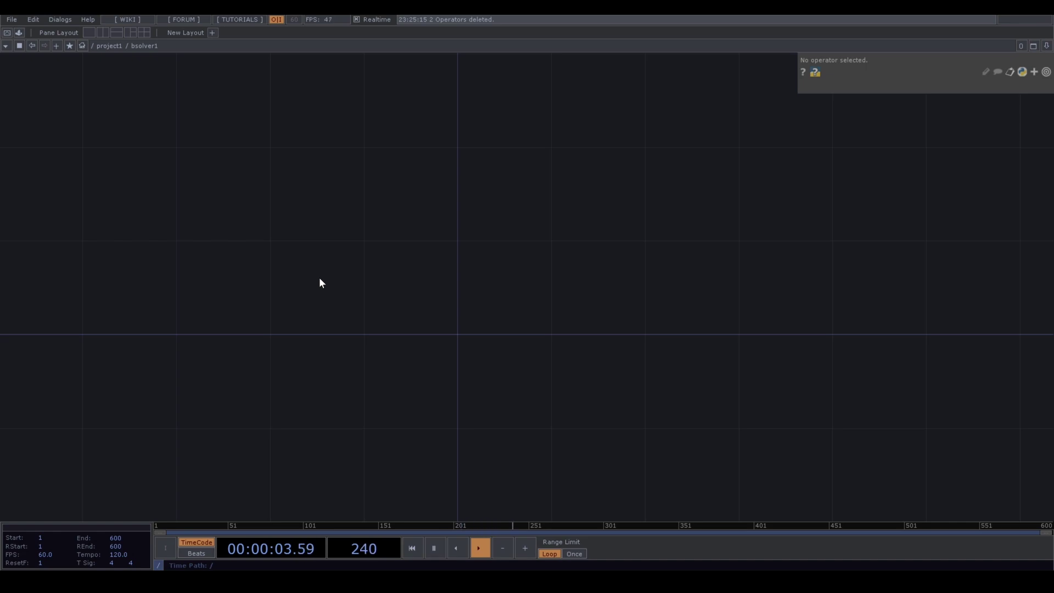
pyautogui.press('Tab')
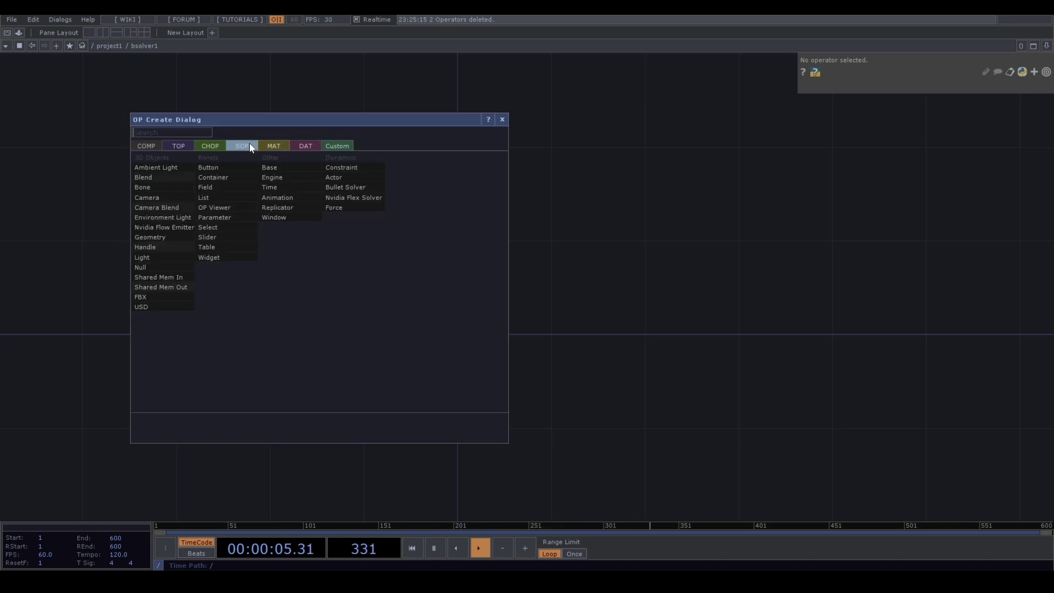
pyautogui.click(249, 144)
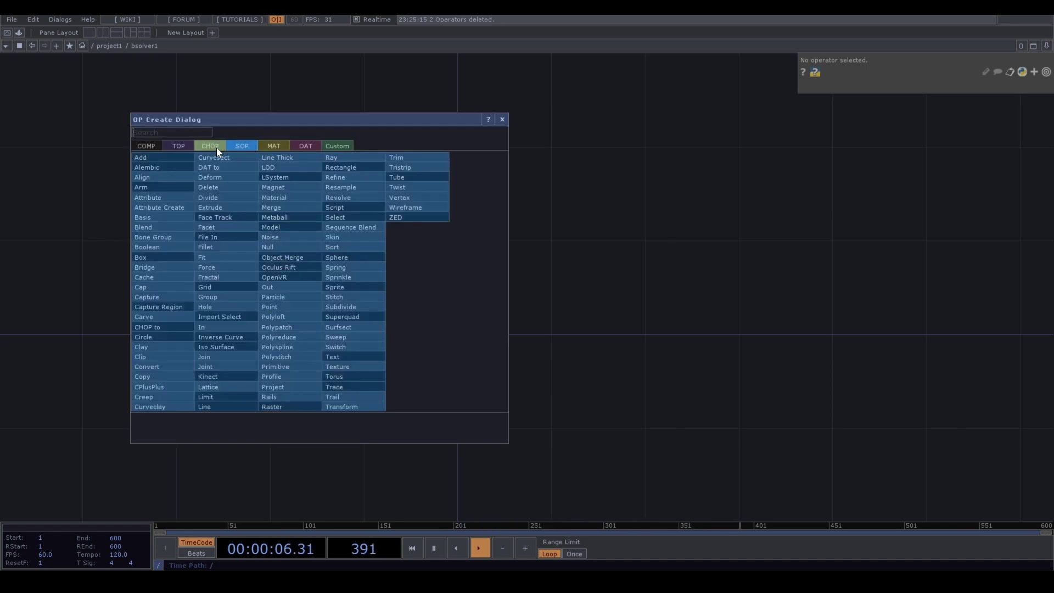
pyautogui.write('sphe')
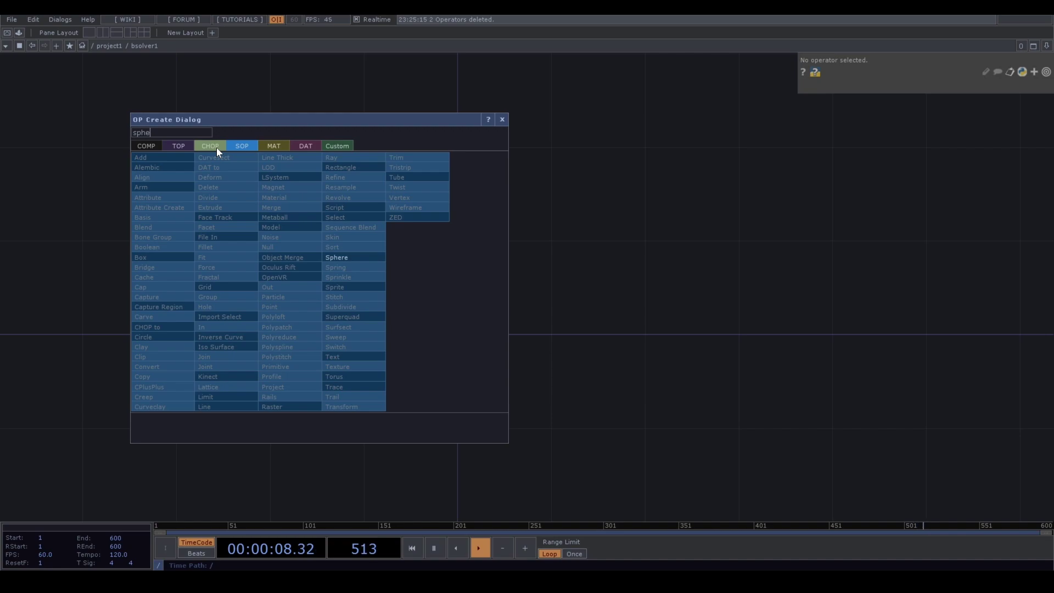
pyautogui.click(364, 257)
pyautogui.click(300, 330)
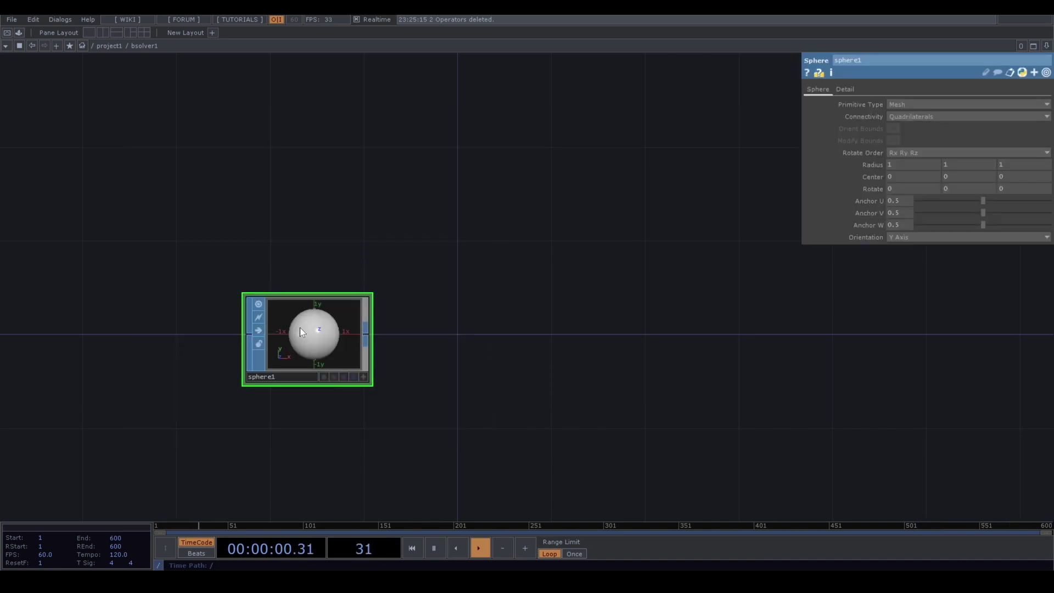
# Set the sphere's primitive type to Polygon and its frequency to 4
pyautogui.click(952, 102)
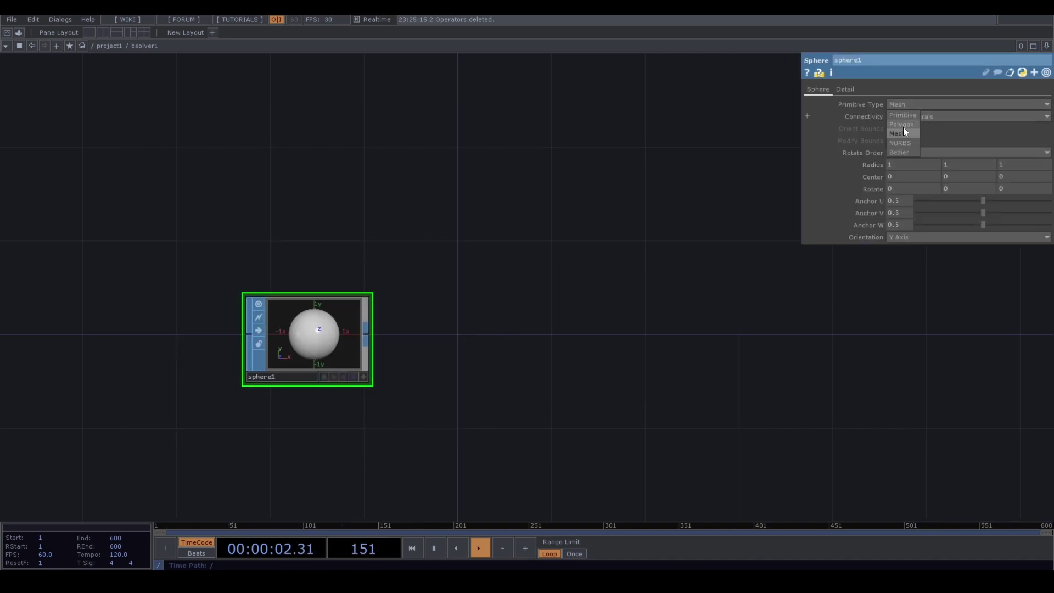
pyautogui.click(910, 123)
pyautogui.click(846, 87)
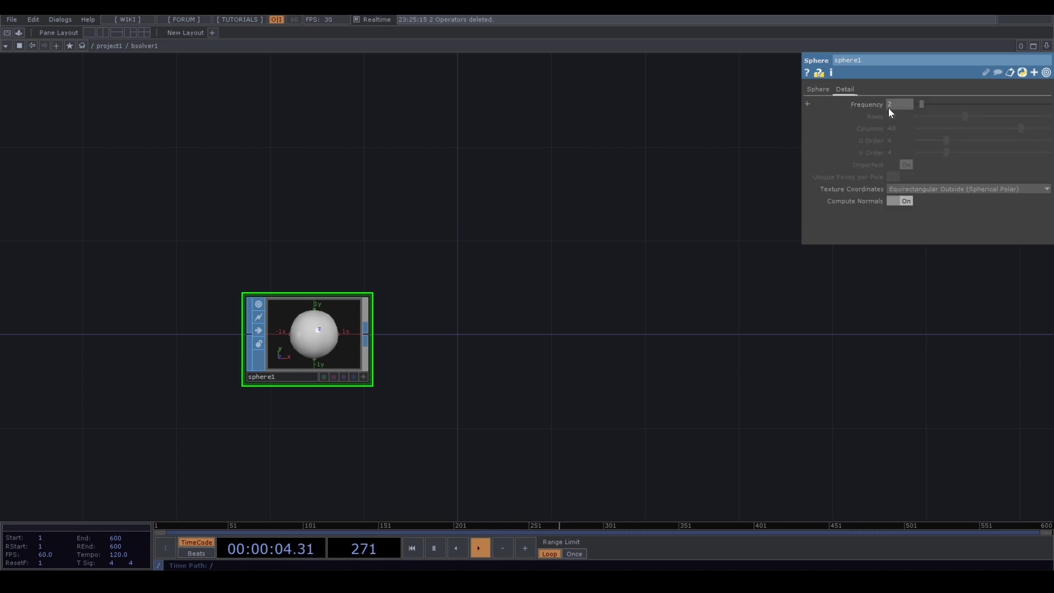
pyautogui.click(890, 105)
pyautogui.write('4')
pyautogui.press('Return')
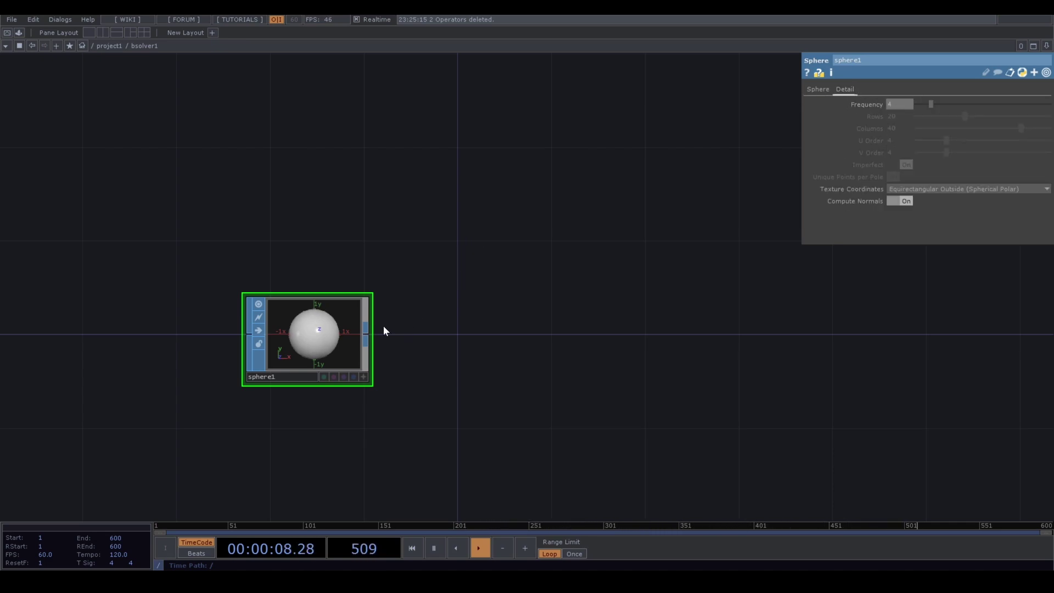
# Append a Transform SOP to the sphere, align it beside the sphere, and set its uniform scale to 0.15
pyautogui.rightClick(371, 333)
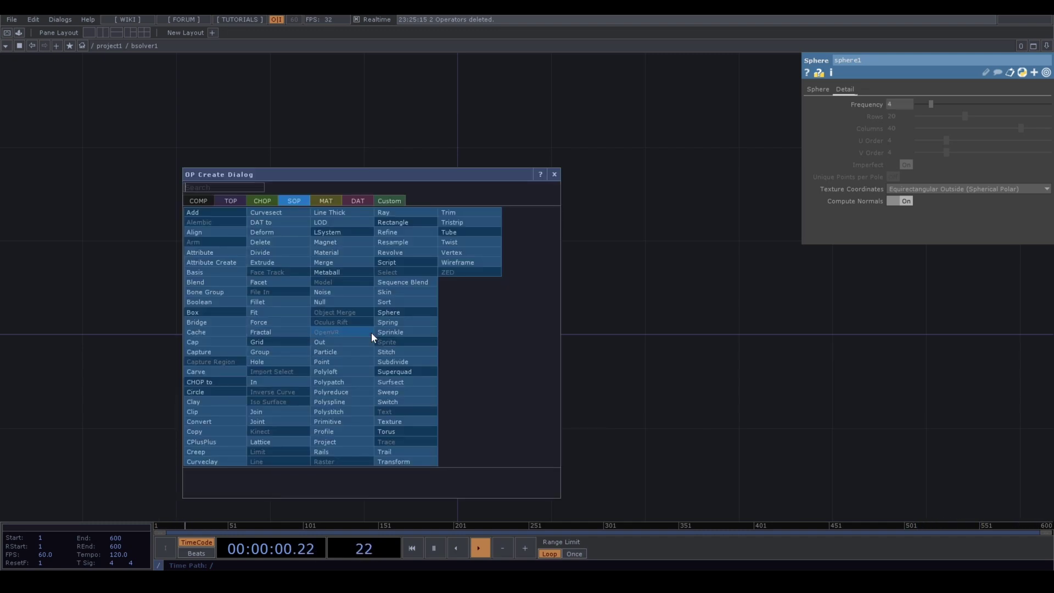
pyautogui.write('tr')
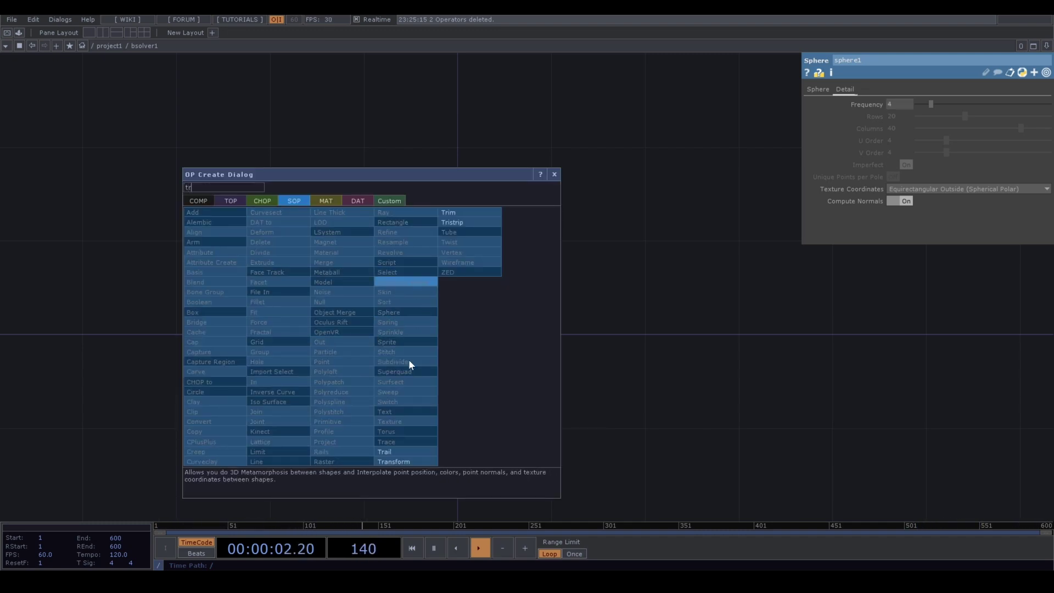
pyautogui.click(410, 461)
pyautogui.click(480, 326)
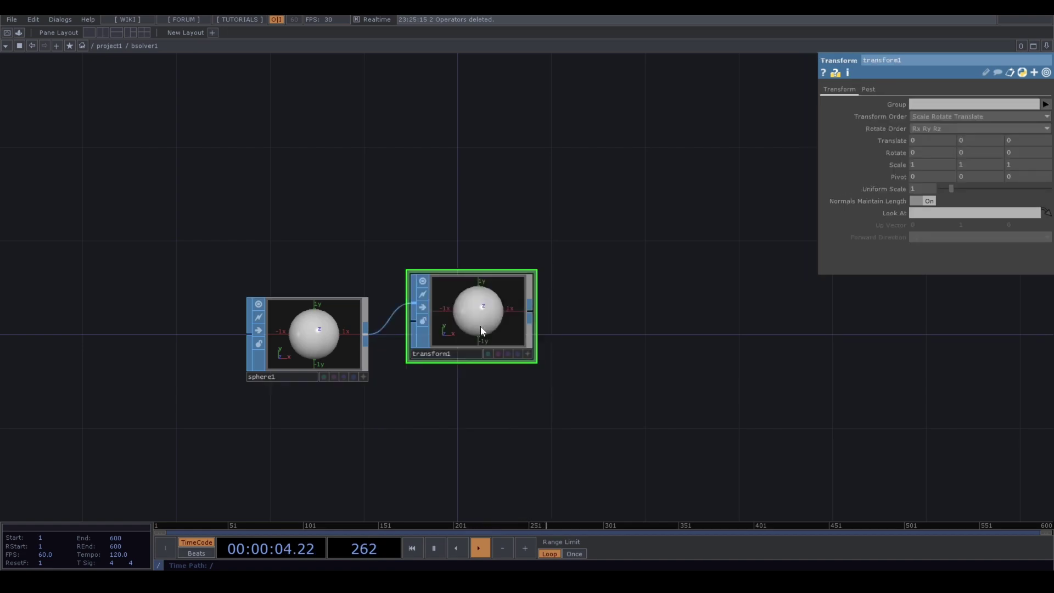
pyautogui.moveTo(486, 344); pyautogui.dragTo(491, 358)
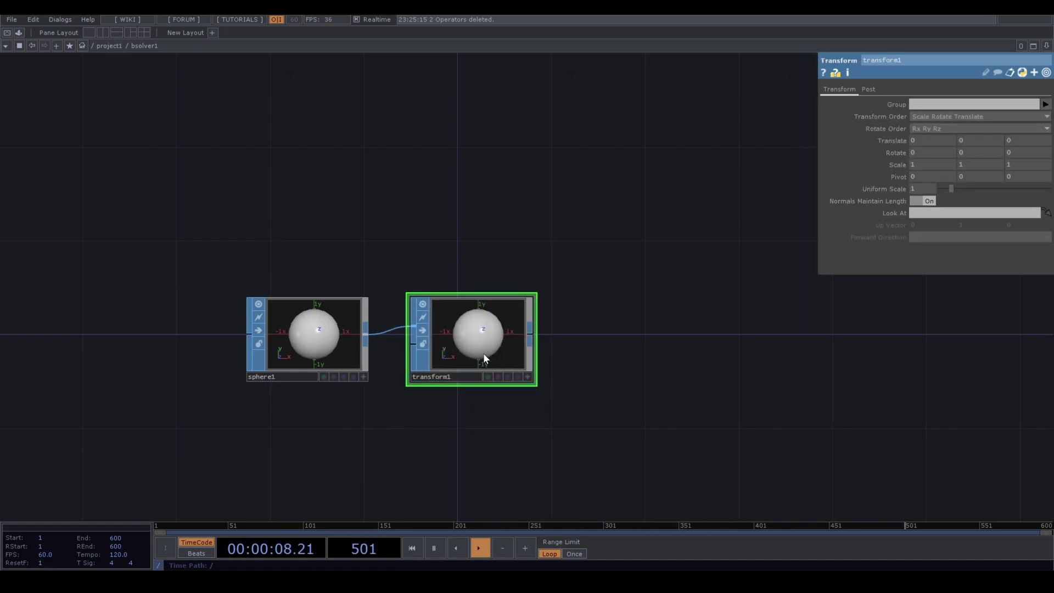
pyautogui.click(933, 191)
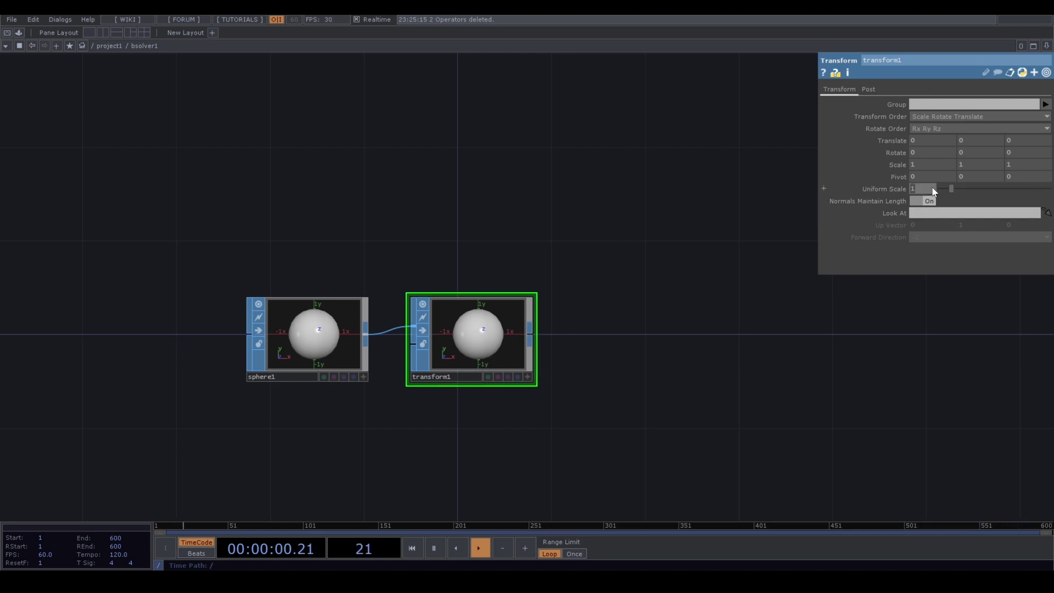
pyautogui.write('0.15')
pyautogui.press('Return')
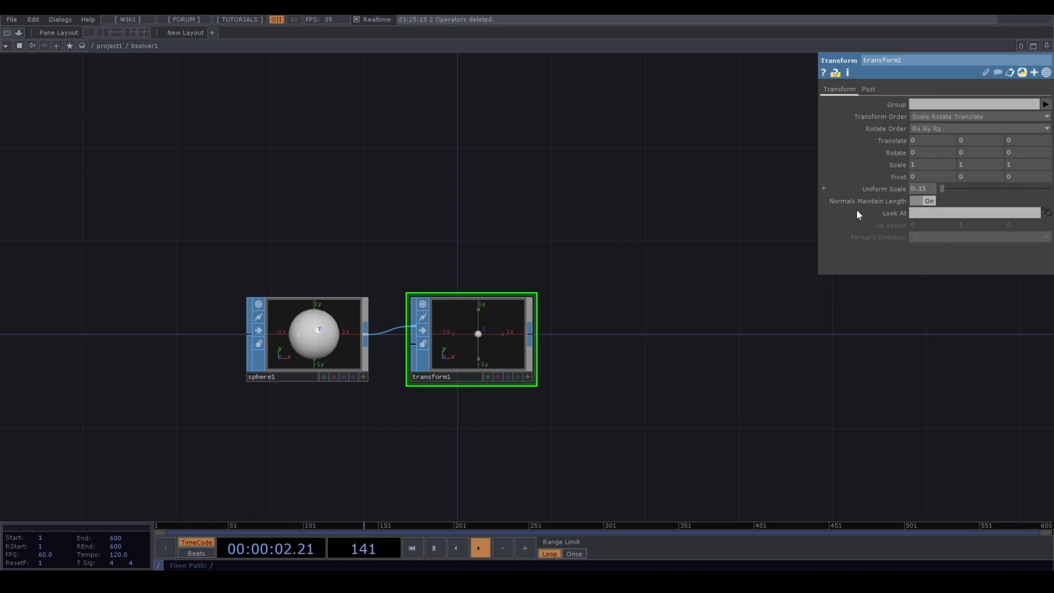
# Append an Actor COMP to the output of the transform, placed in line after it
pyautogui.moveTo(574, 318); pyautogui.dragTo(459, 285)
pyautogui.click(447, 269)
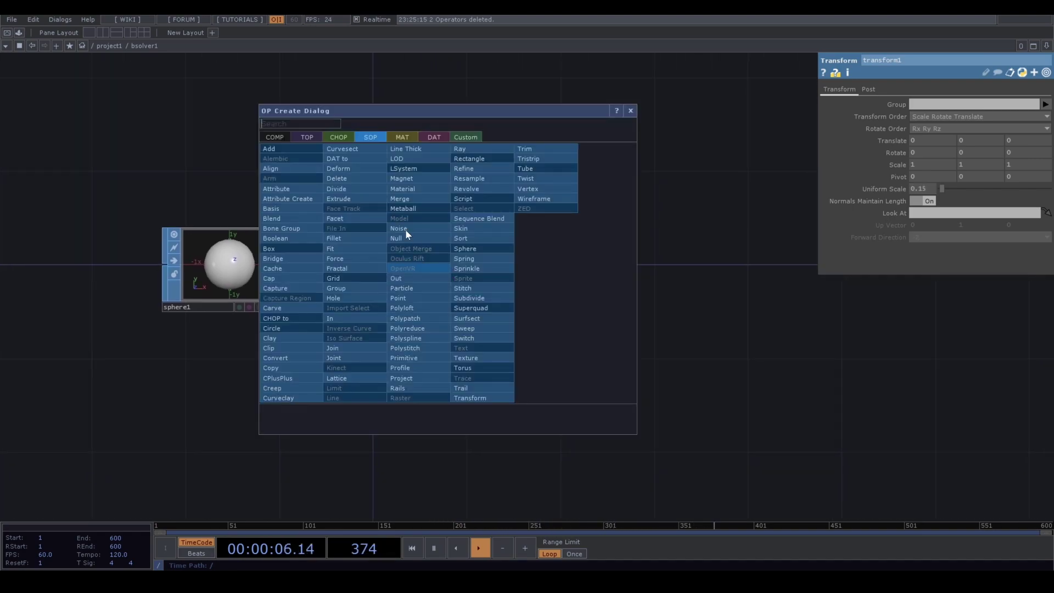
pyautogui.click(275, 137)
pyautogui.write('ac')
pyautogui.click(466, 170)
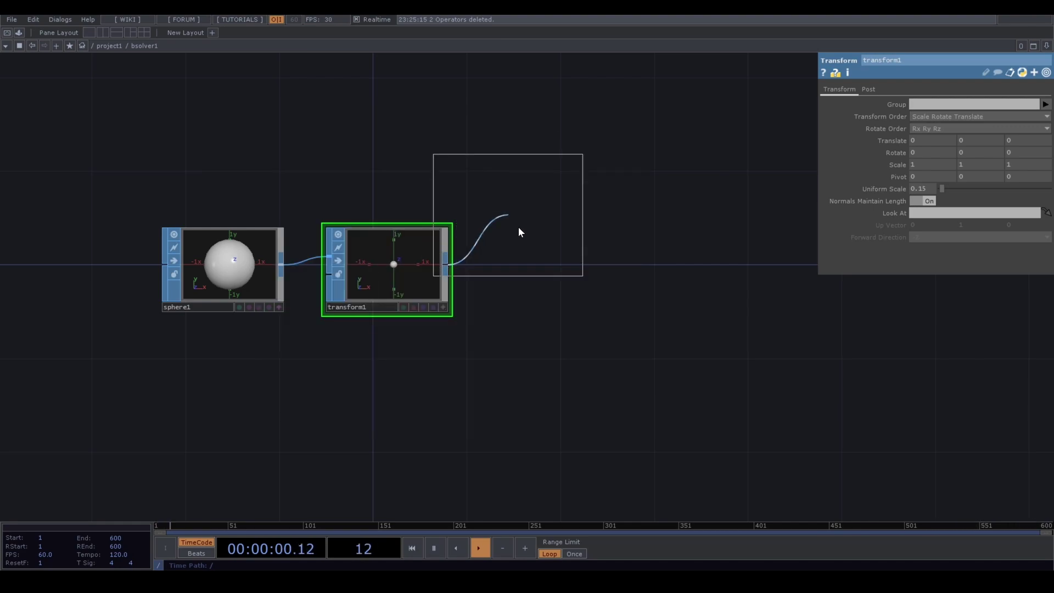
pyautogui.click(578, 268)
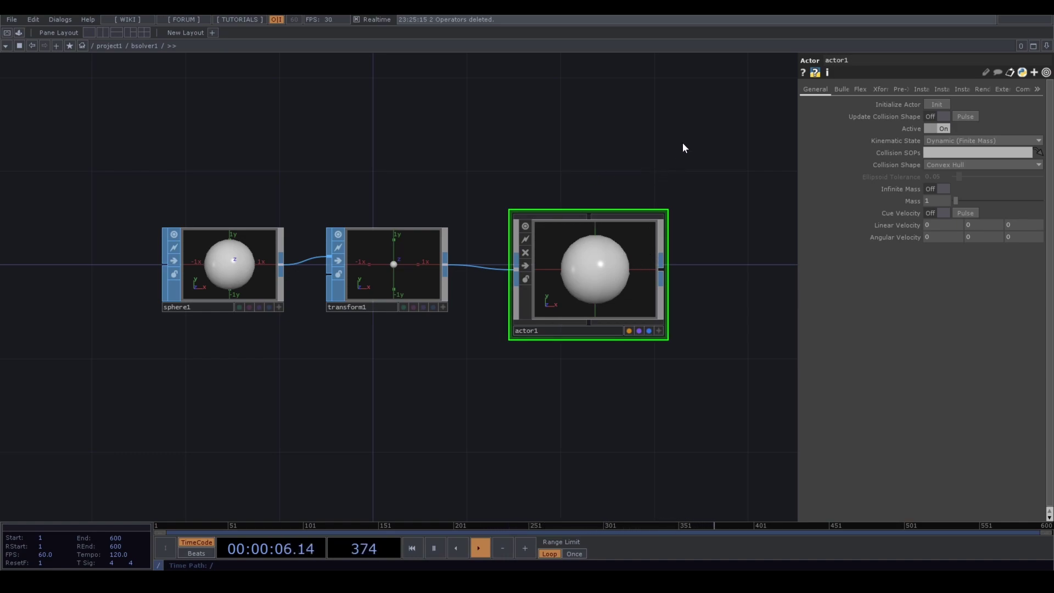
pyautogui.hscroll(3, 685, 143)
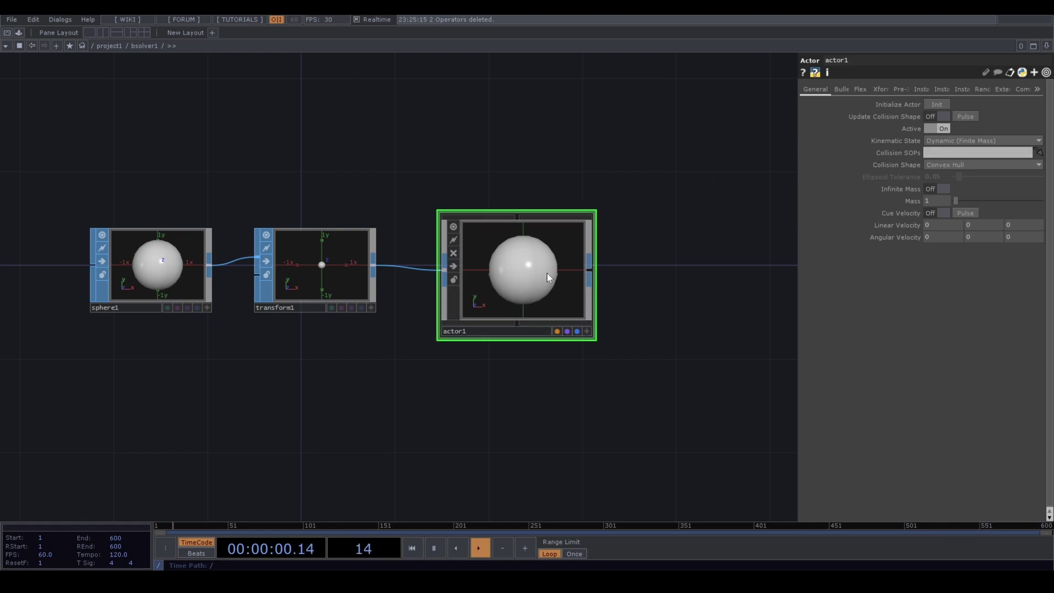
pyautogui.scroll(-3, 516, 277)
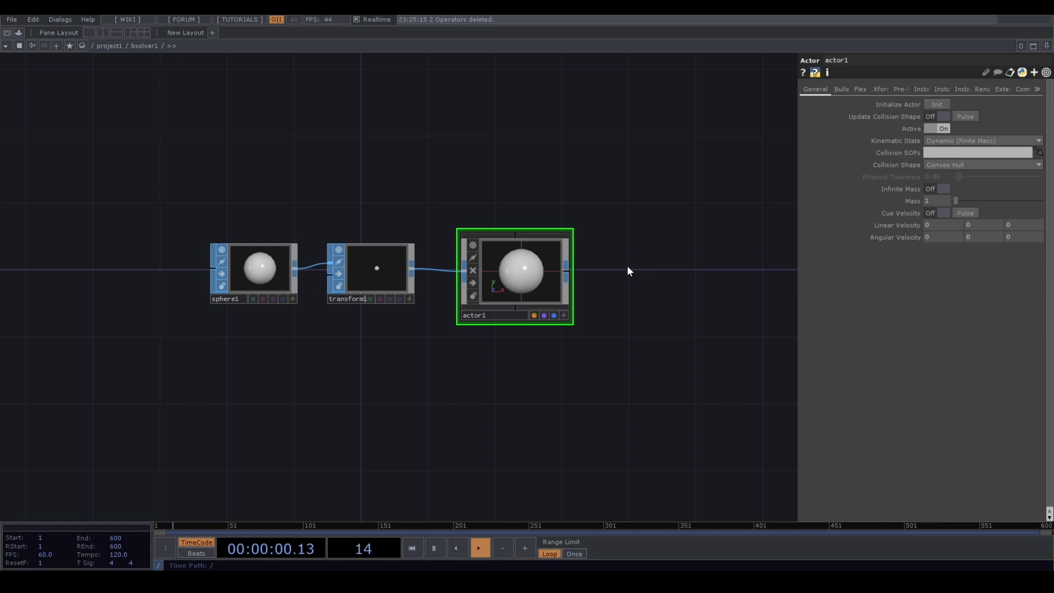
# Add a second Sphere SOP in the empty network area beyond the actor
pyautogui.moveTo(656, 285); pyautogui.dragTo(388, 245)
pyautogui.press('Tab')
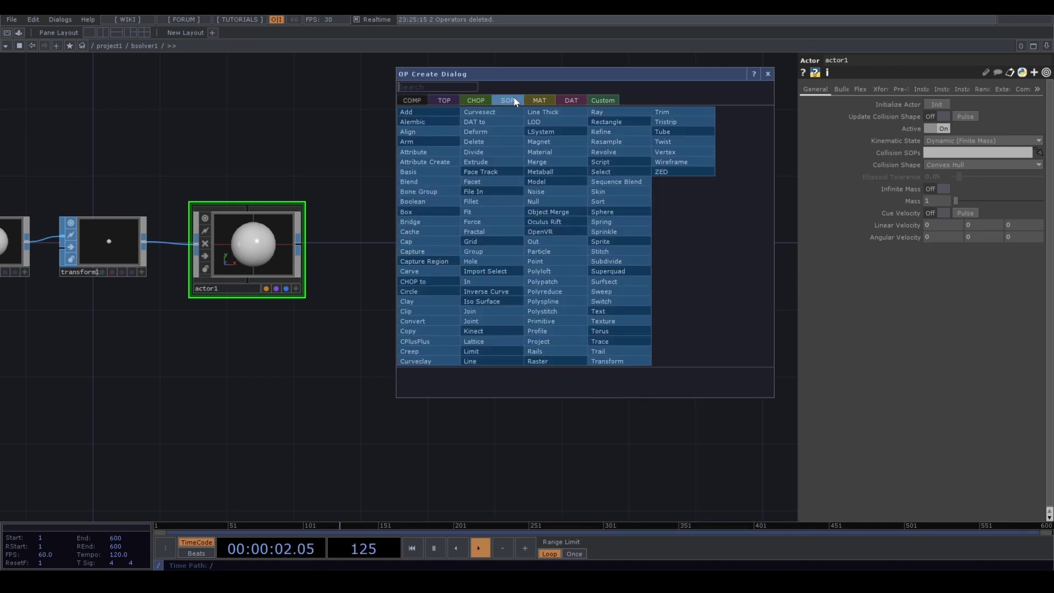
pyautogui.write('spha')
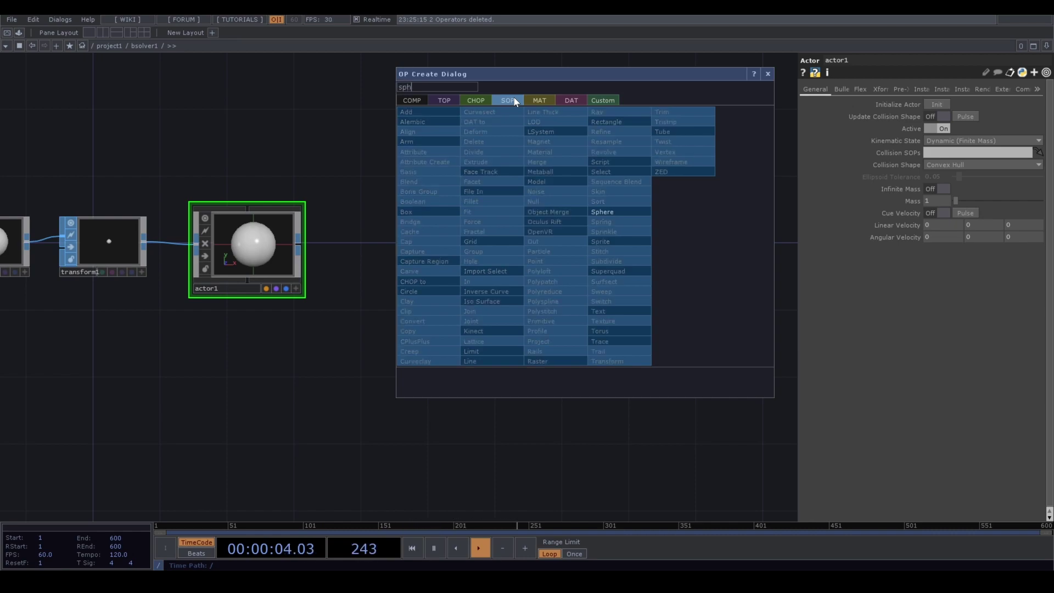
pyautogui.click(607, 214)
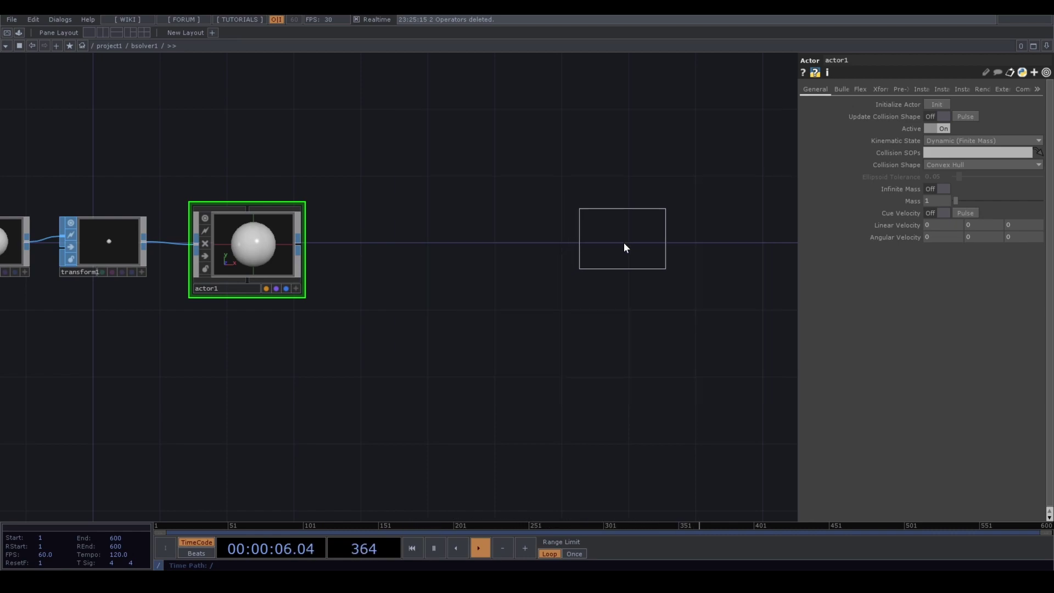
pyautogui.click(626, 246)
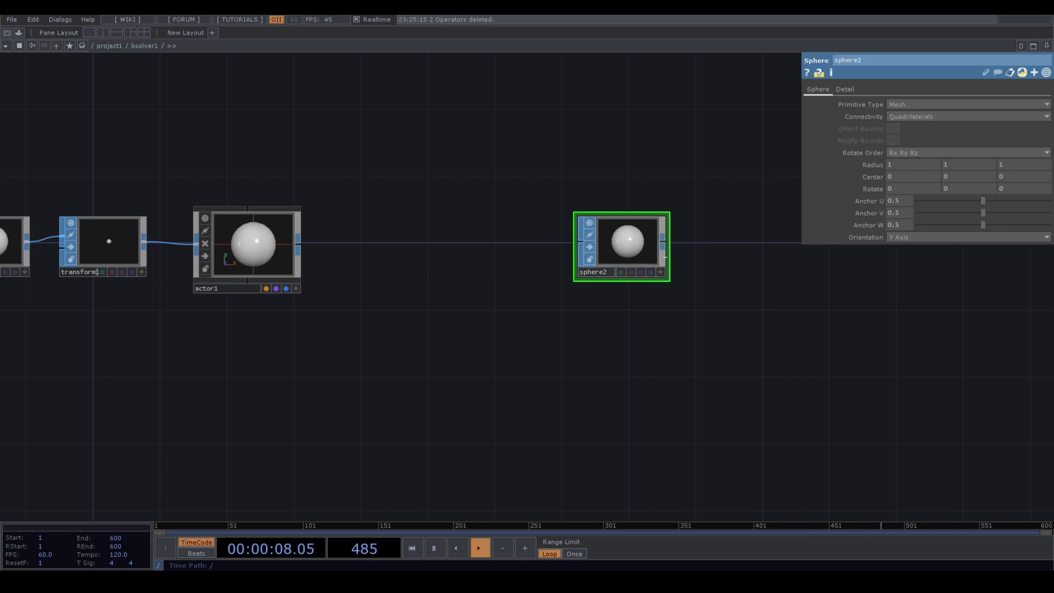
# Append a Carve SOP to the output of the second sphere, placed in line after it
pyautogui.rightClick(664, 243)
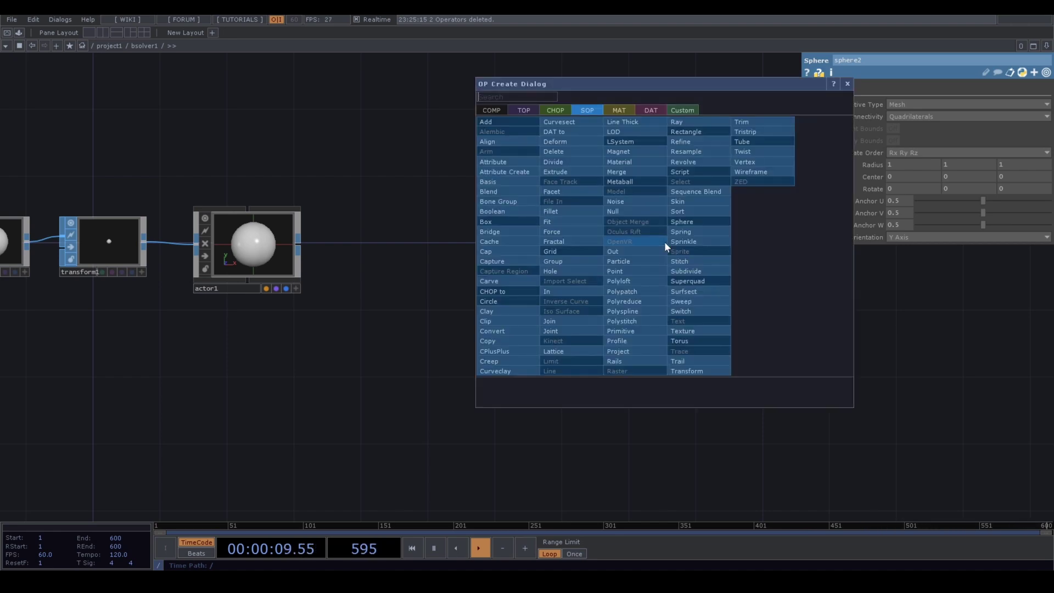
pyautogui.write('car')
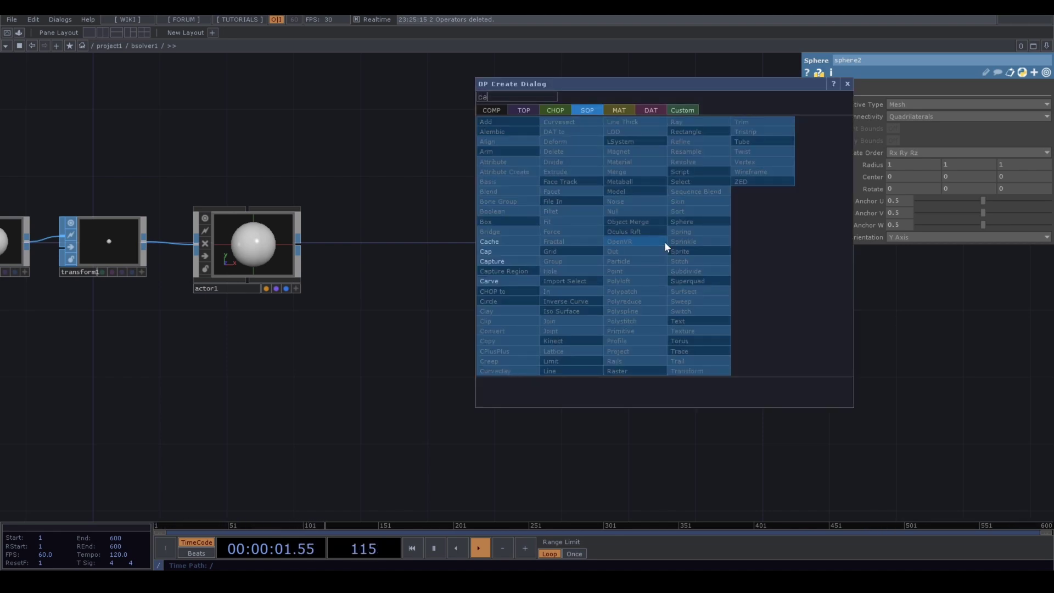
pyautogui.click(528, 282)
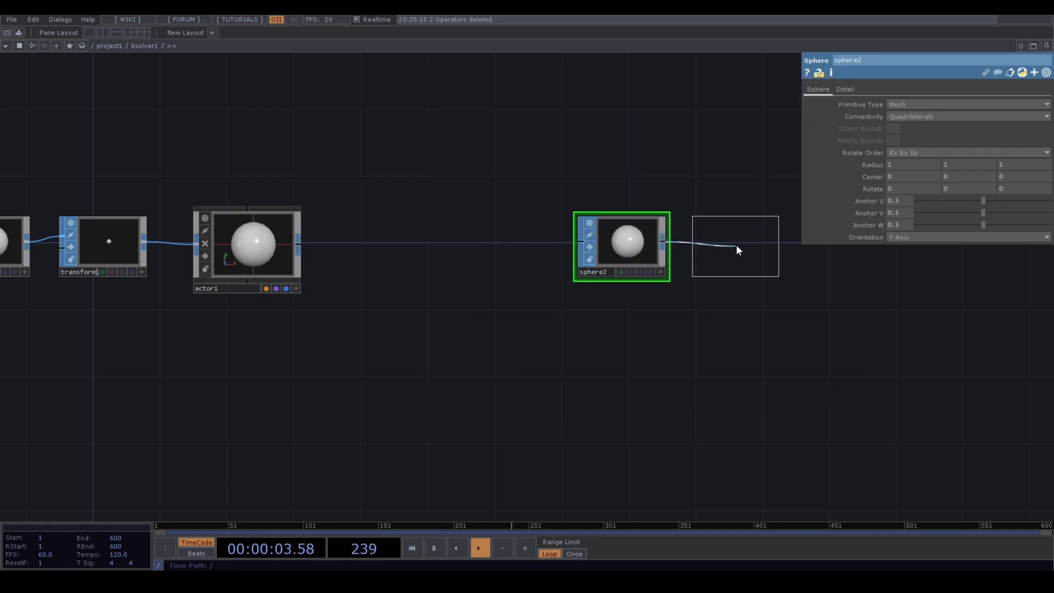
pyautogui.click(736, 243)
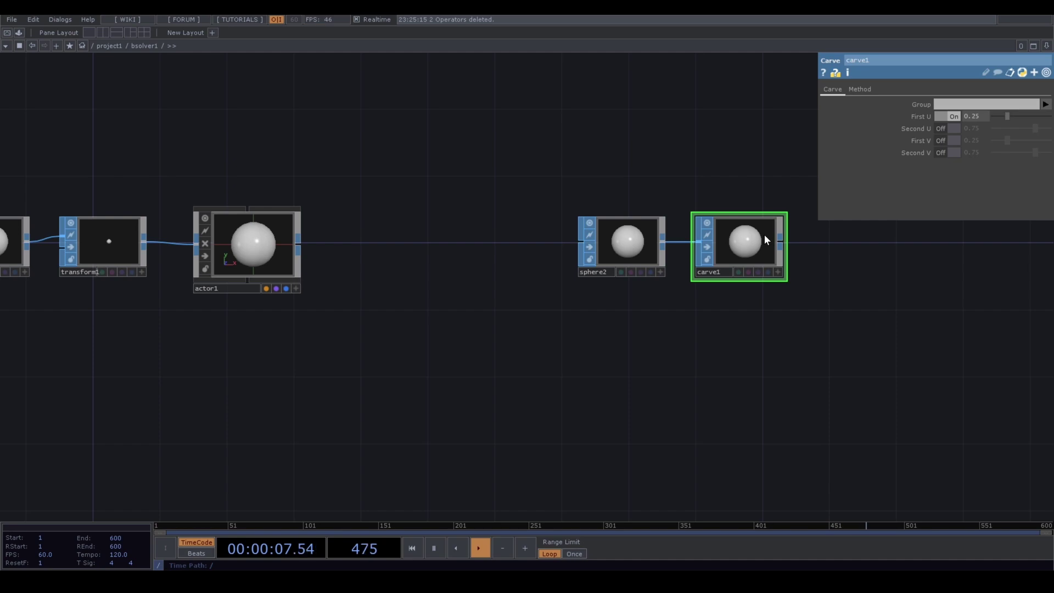
# Carve the sphere into an open bowl by disabling First U, enabling Second V and setting it to 0.55
pyautogui.click(956, 120)
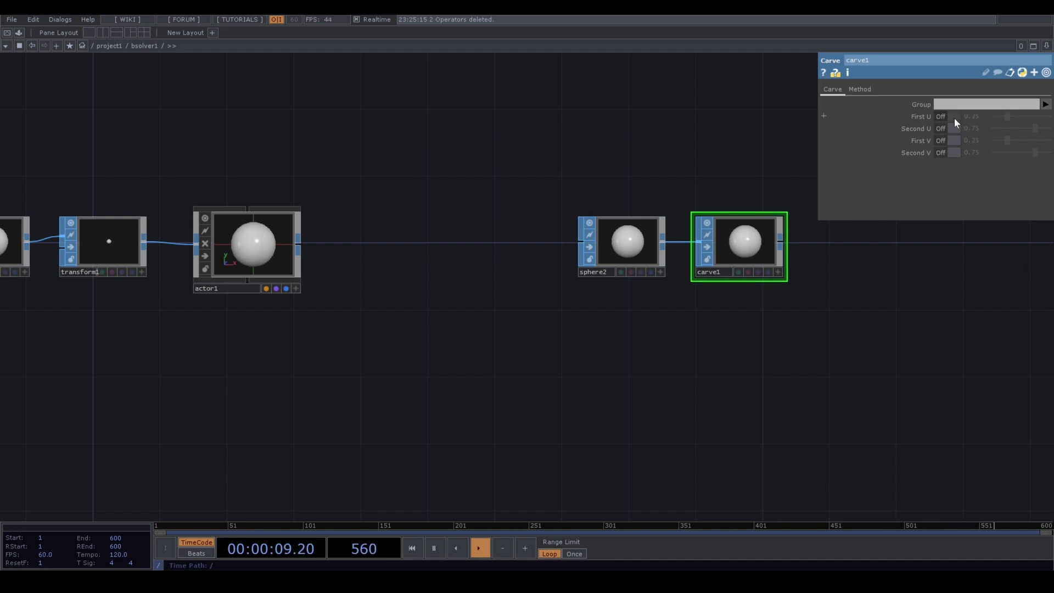
pyautogui.click(954, 152)
pyautogui.moveTo(795, 269); pyautogui.dragTo(683, 266)
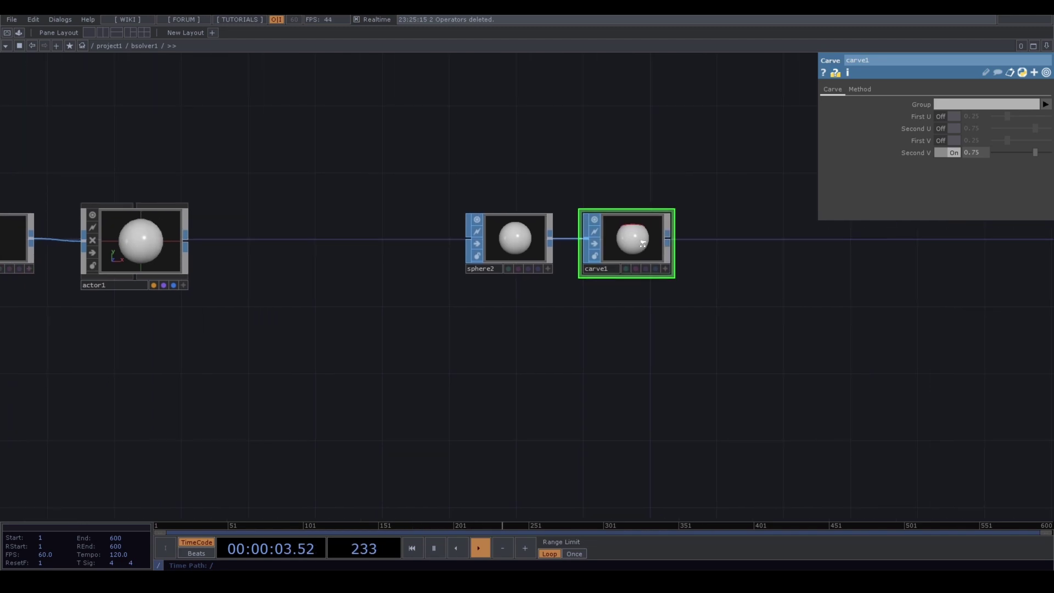
pyautogui.scroll(5, 639, 242)
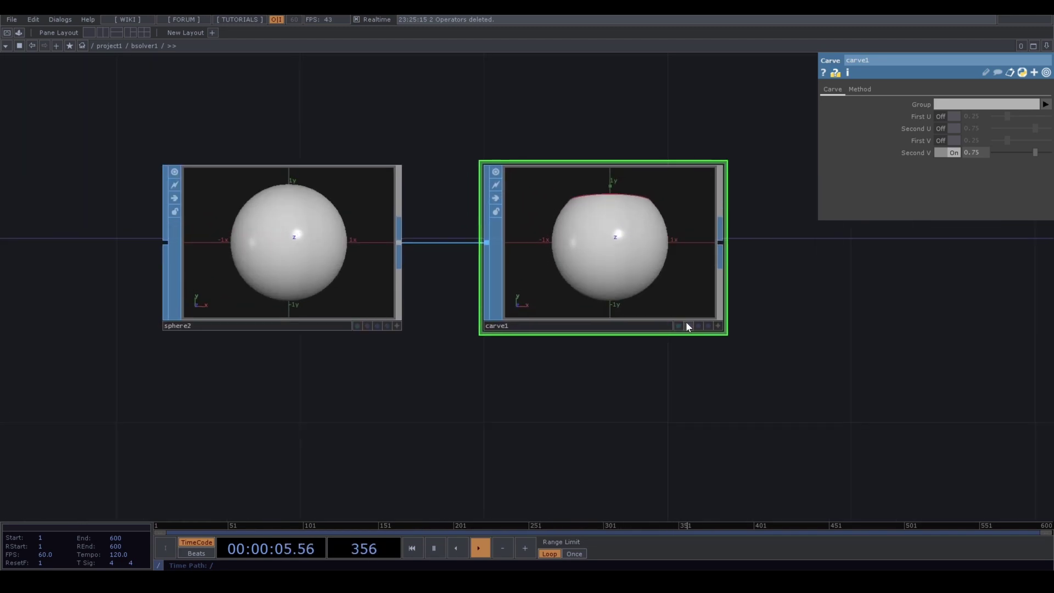
pyautogui.click(718, 326)
pyautogui.moveTo(648, 241); pyautogui.dragTo(647, 271)
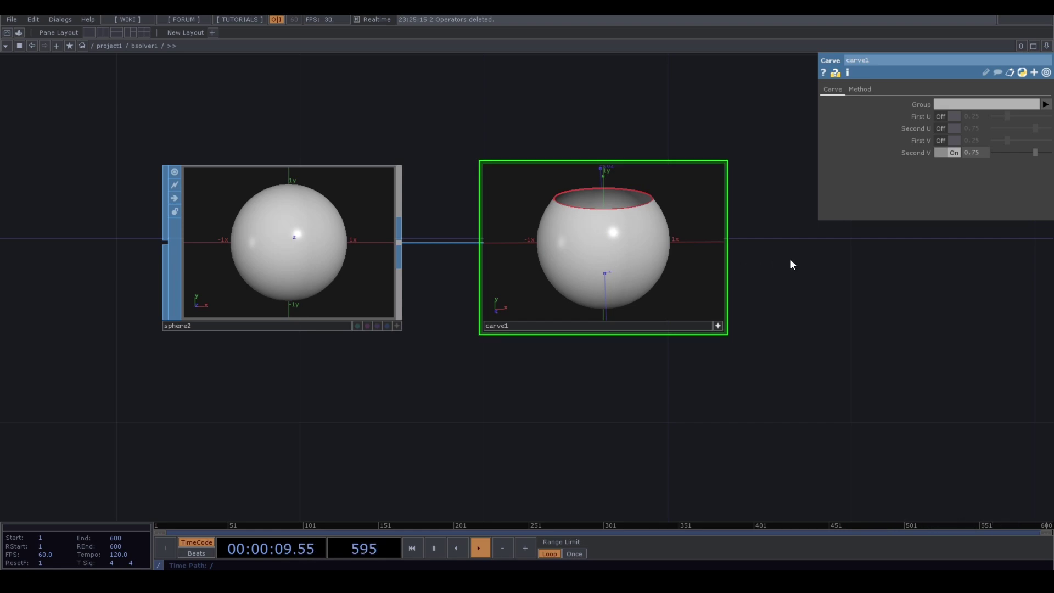
pyautogui.moveTo(972, 155); pyautogui.dragTo(968, 156)
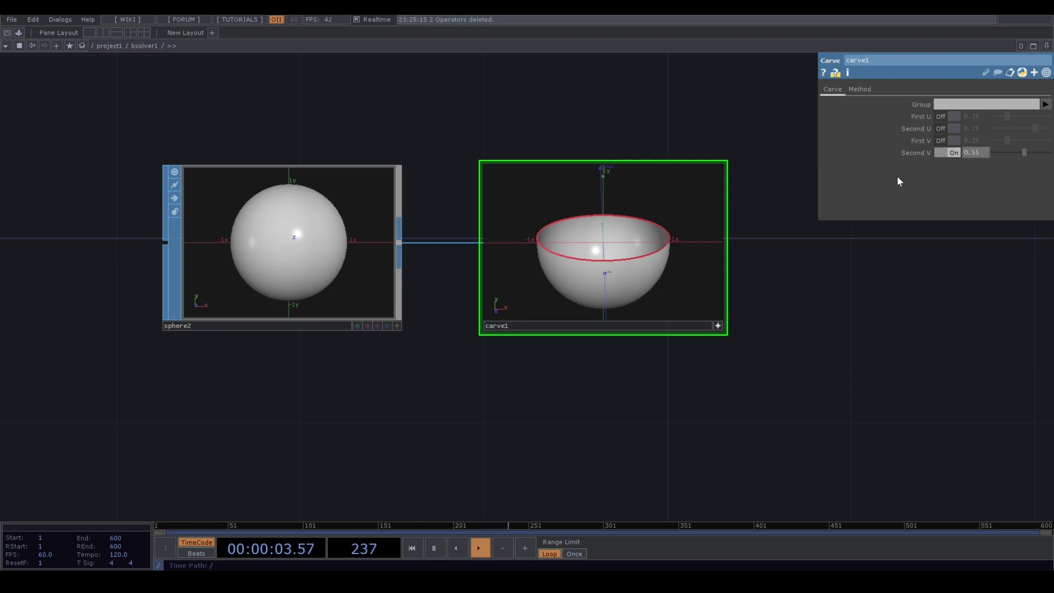
pyautogui.click(718, 326)
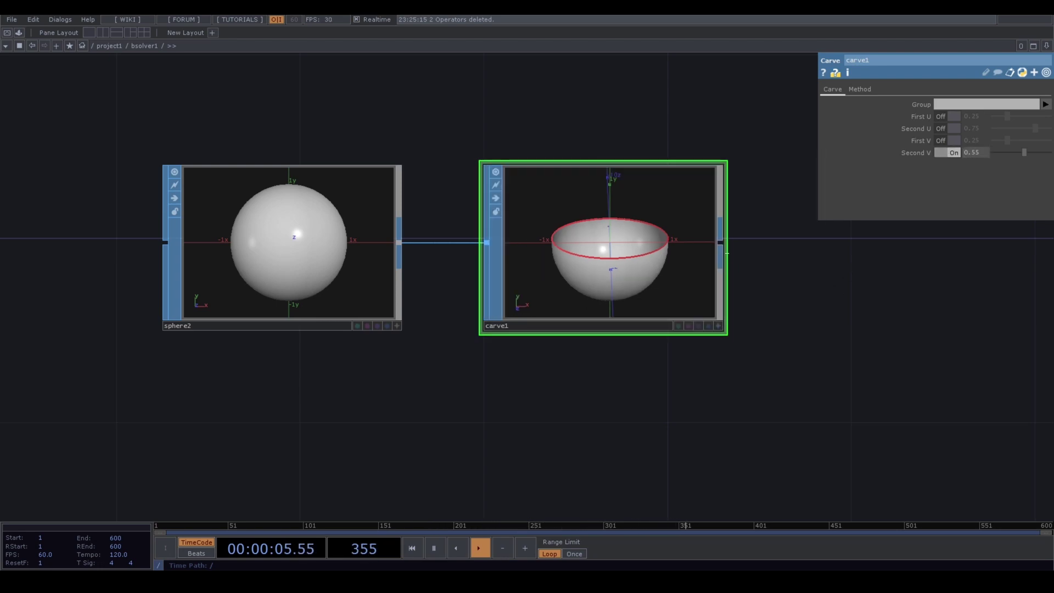
pyautogui.rightClick(719, 247)
pyautogui.press('Escape')
pyautogui.press('Tab')
pyautogui.write('tra')
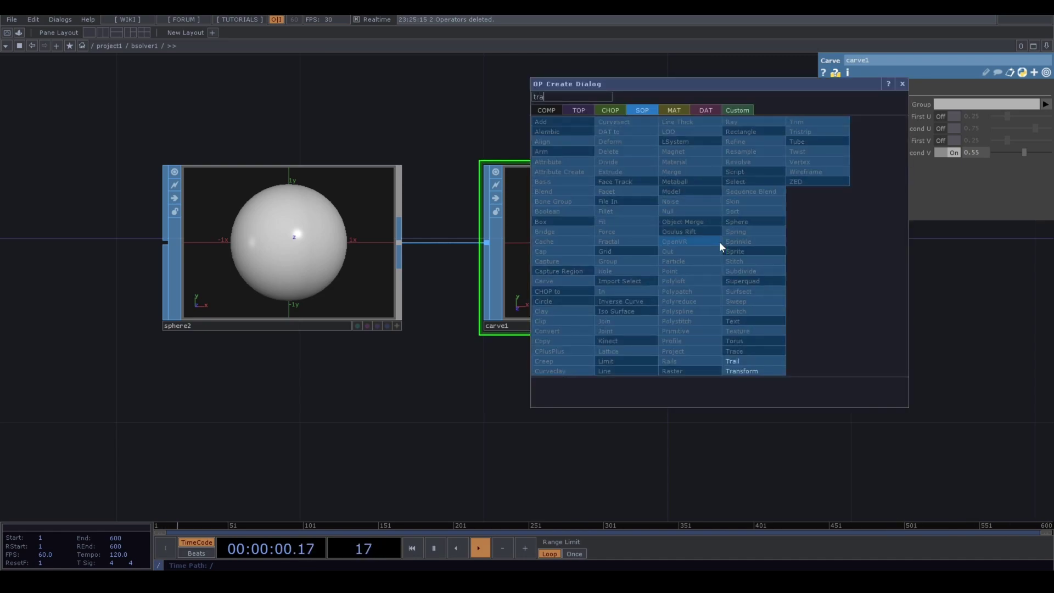
pyautogui.click(756, 364)
pyautogui.click(794, 348)
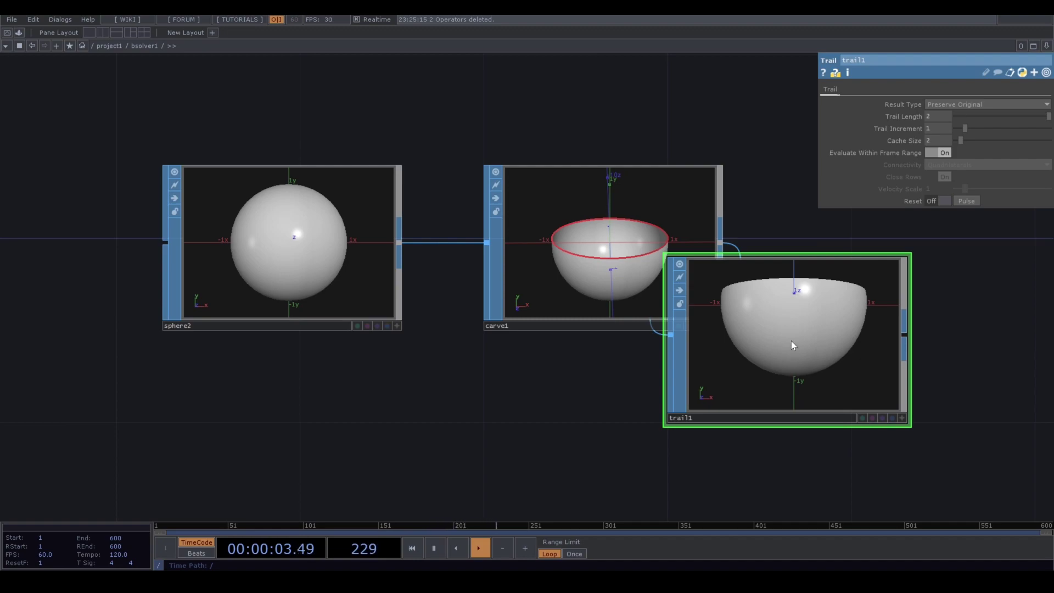
pyautogui.press('Delete')
# Append a Transform SOP to the output of the carve, placed in line after it
pyautogui.rightClick(720, 244)
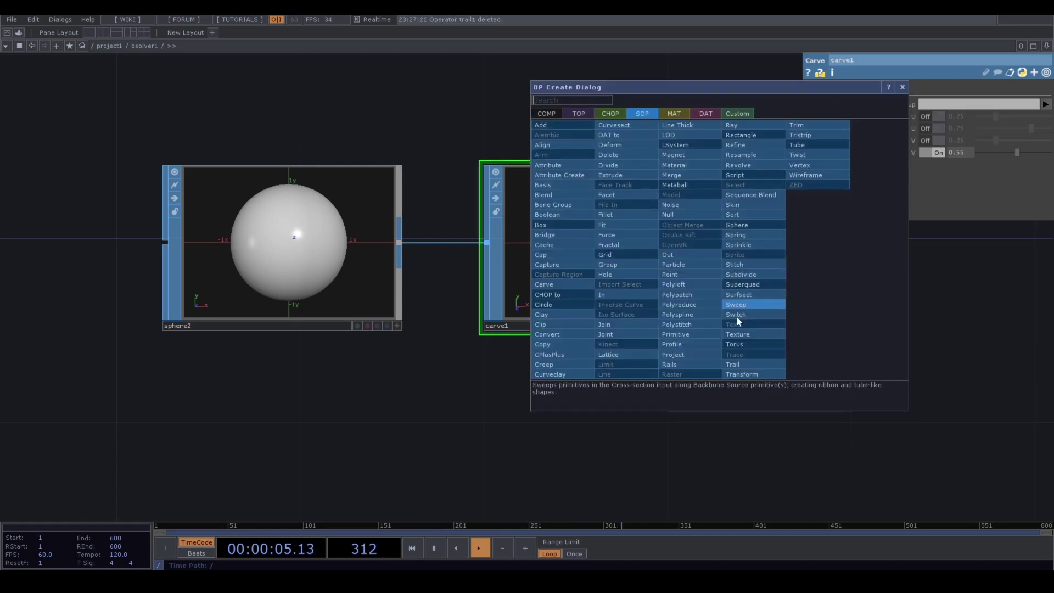
pyautogui.click(740, 376)
pyautogui.click(873, 241)
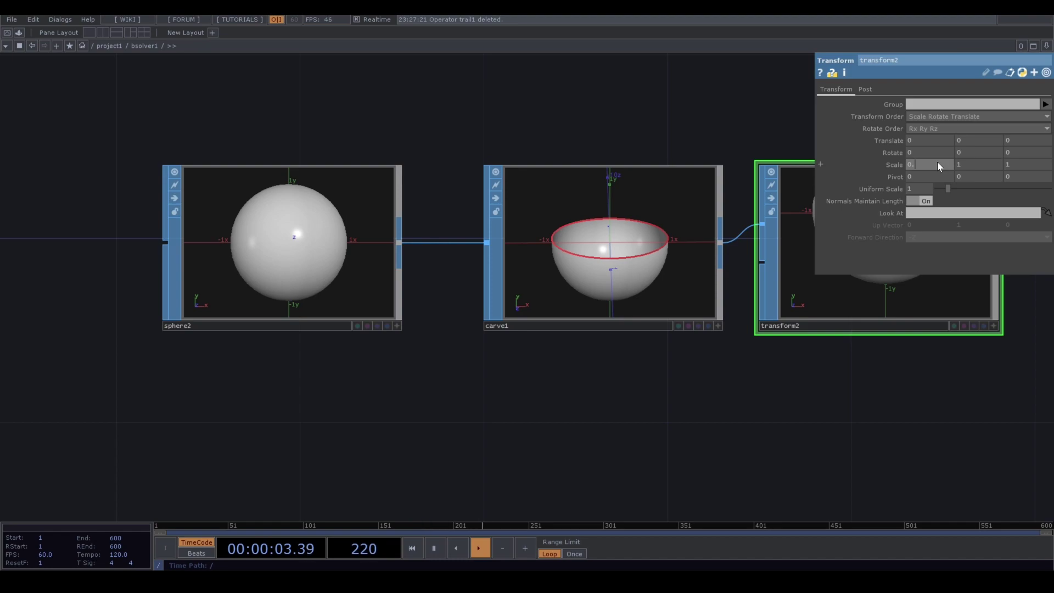
# Stretch the carved bowl by setting the new transform's scale to 0.5 in X, 1.5 in Y and 0.5 in Z
pyautogui.write('5')
pyautogui.press('Return')
pyautogui.moveTo(957, 400); pyautogui.dragTo(767, 341)
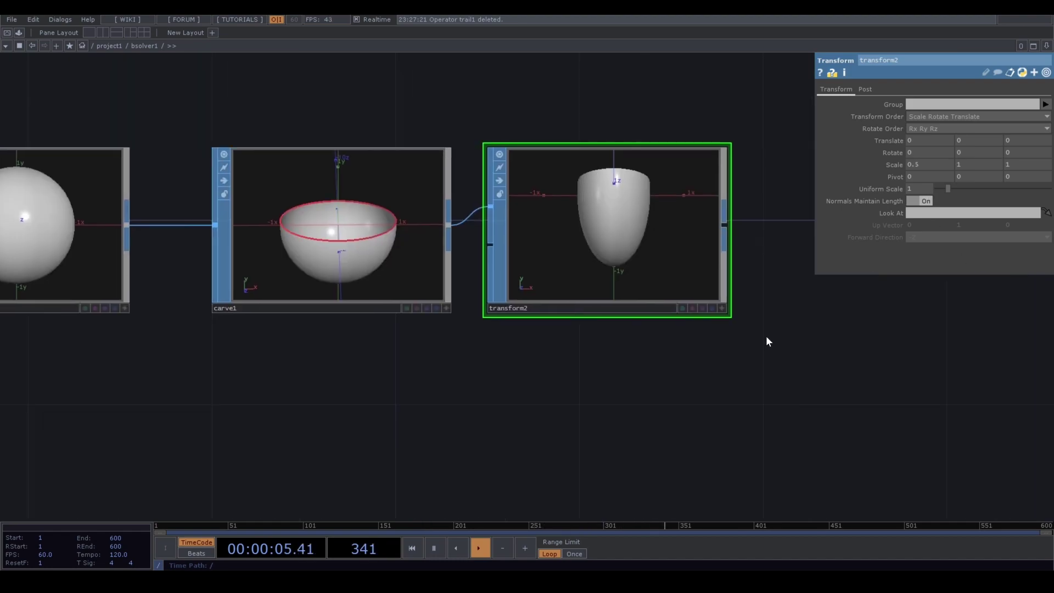
pyautogui.write('0.5')
pyautogui.press('Return')
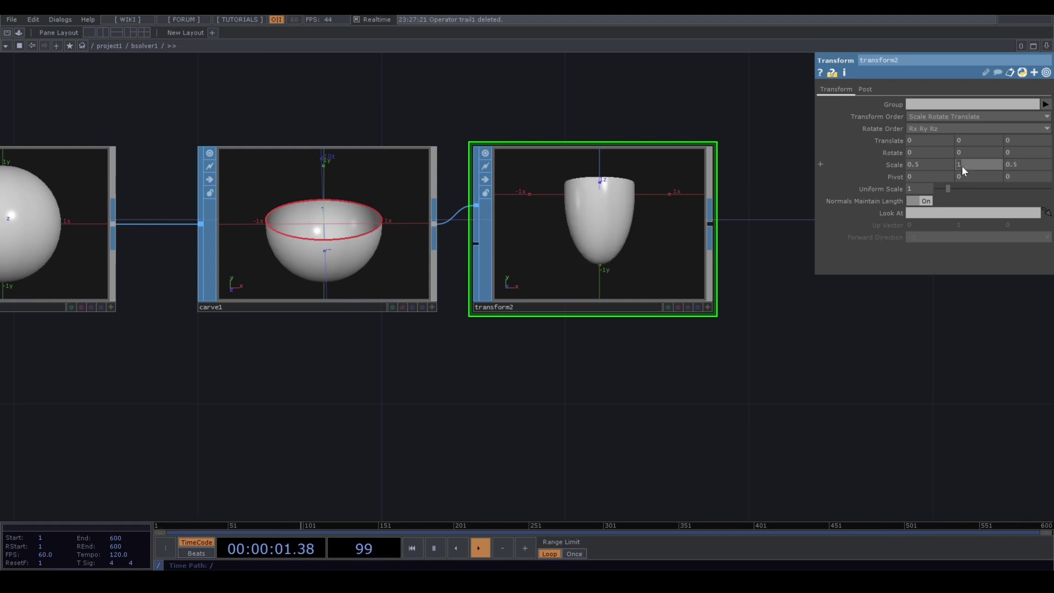
pyautogui.write('1.5')
pyautogui.press('Return')
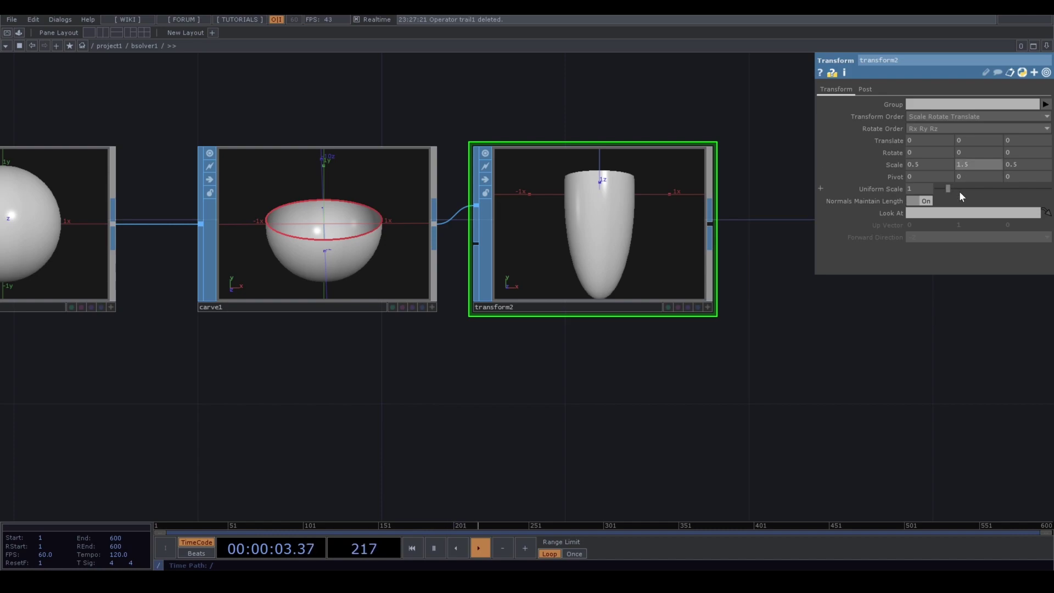
# Append a Group SOP to the output of the bowl's transform, placed in line after it
pyautogui.moveTo(742, 332); pyautogui.dragTo(585, 258)
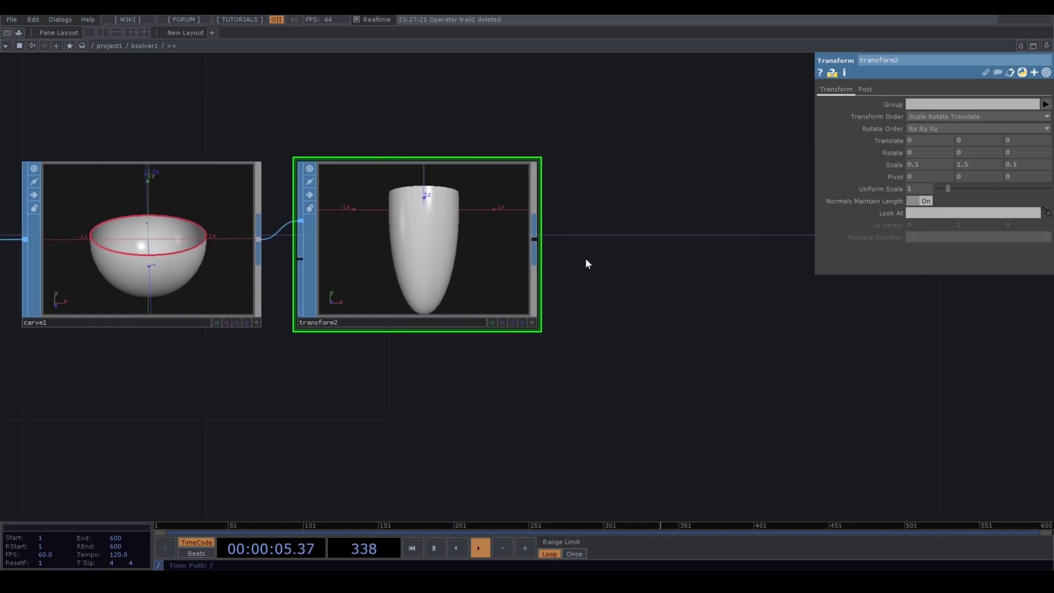
pyautogui.rightClick(538, 241)
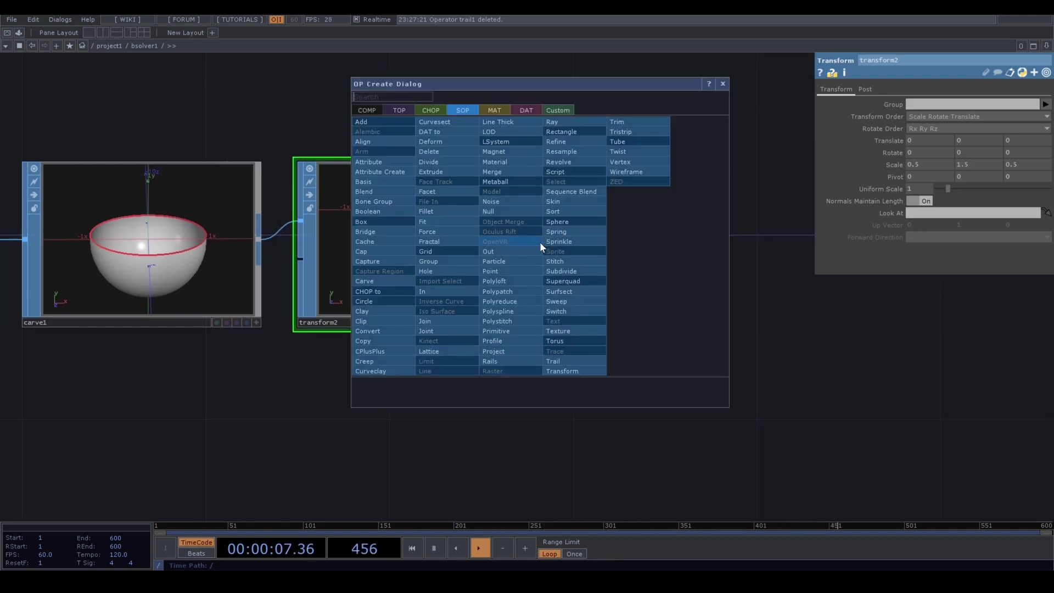
pyautogui.write('gro')
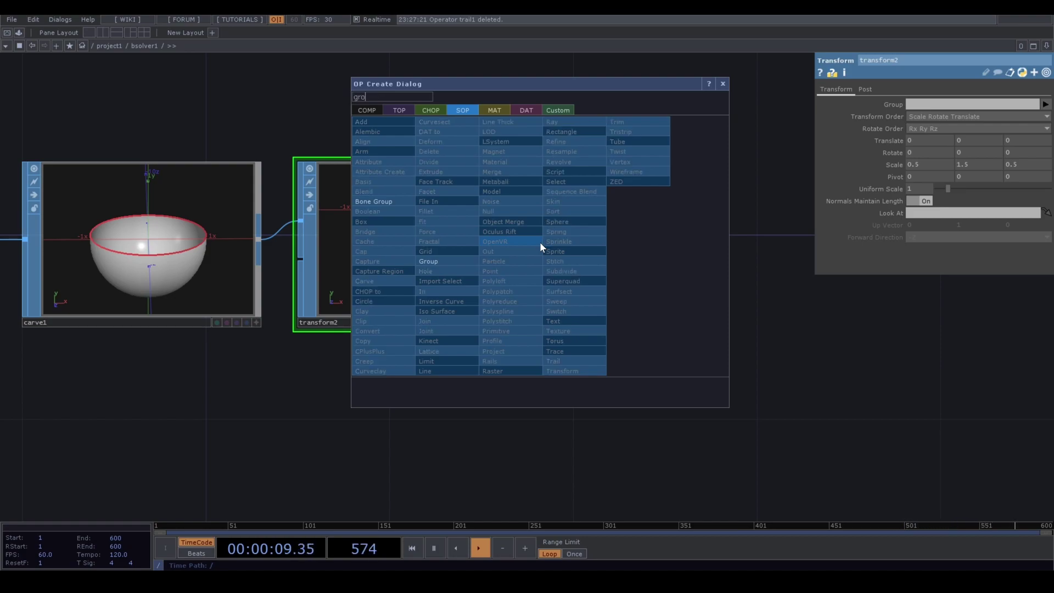
pyautogui.click(447, 262)
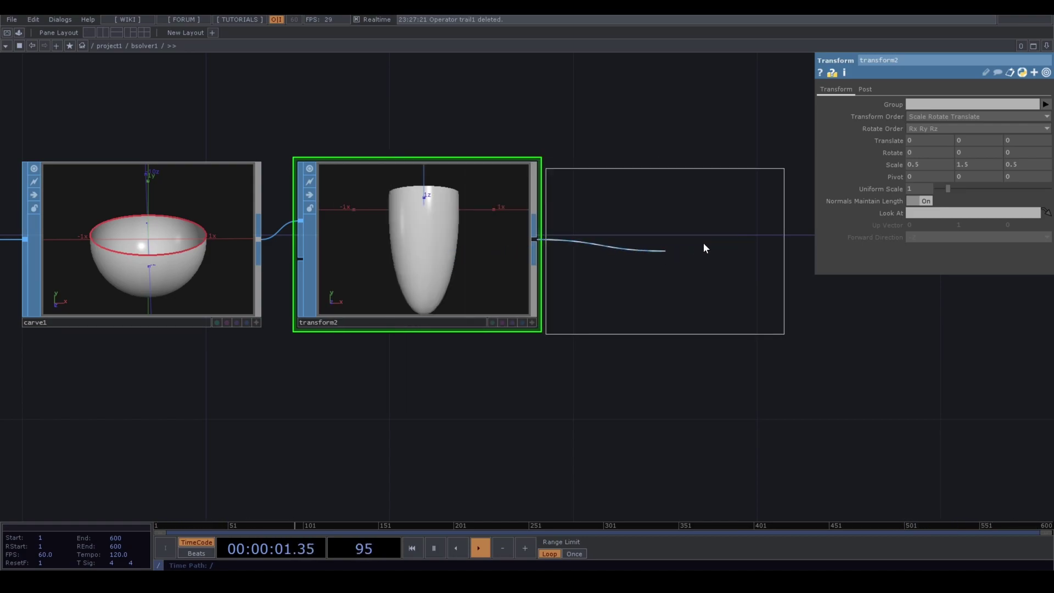
pyautogui.click(704, 243)
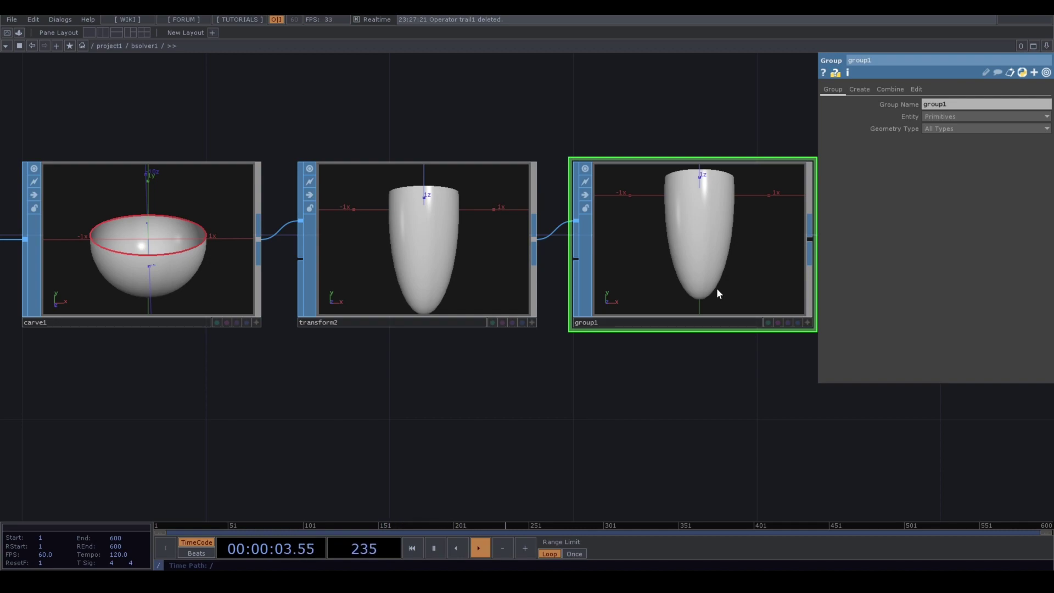
# Group the bowl's lower points: set the entity to Points, enable bounding-box bounds and set the Y center to -1.5
pyautogui.click(945, 115)
pyautogui.click(944, 136)
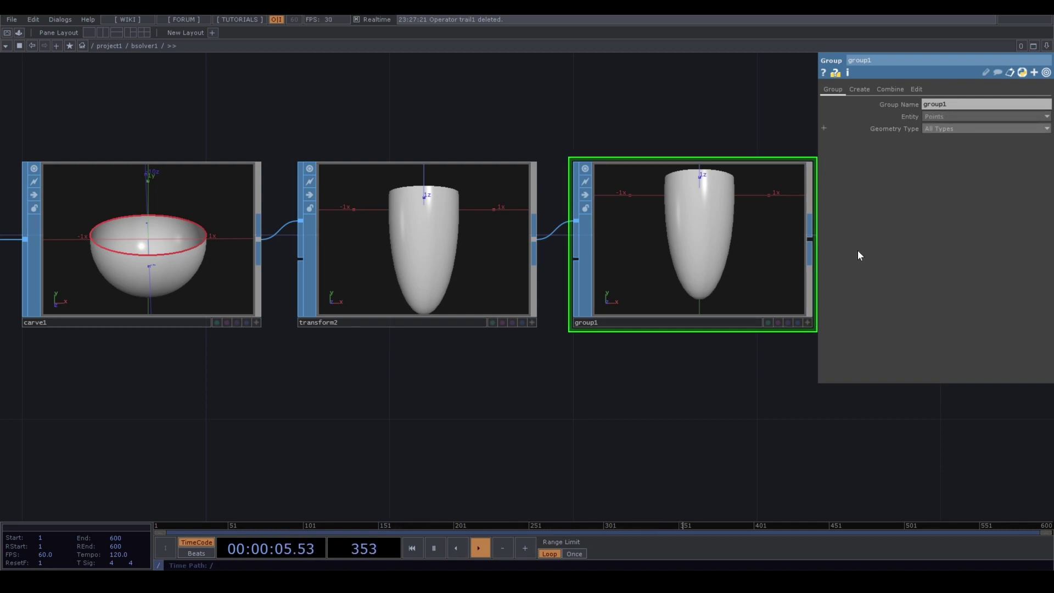
pyautogui.click(864, 90)
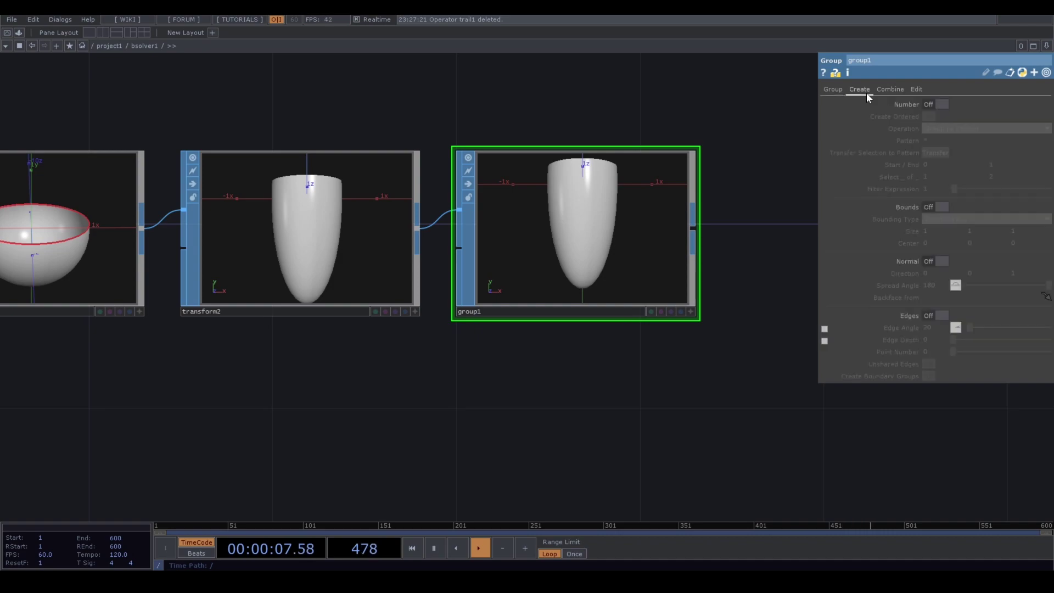
pyautogui.click(929, 209)
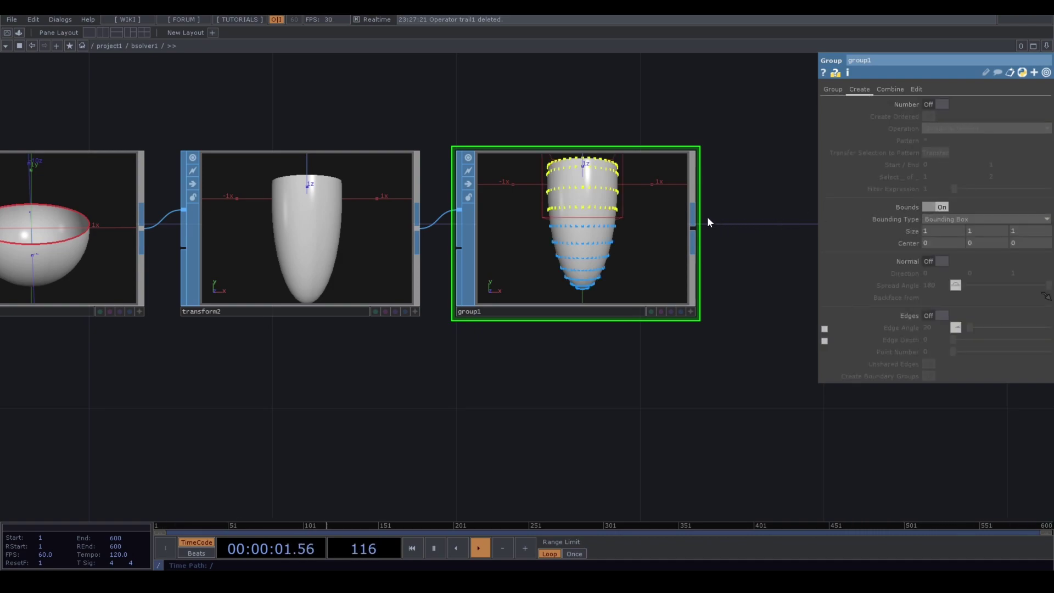
pyautogui.scroll(2, 622, 198)
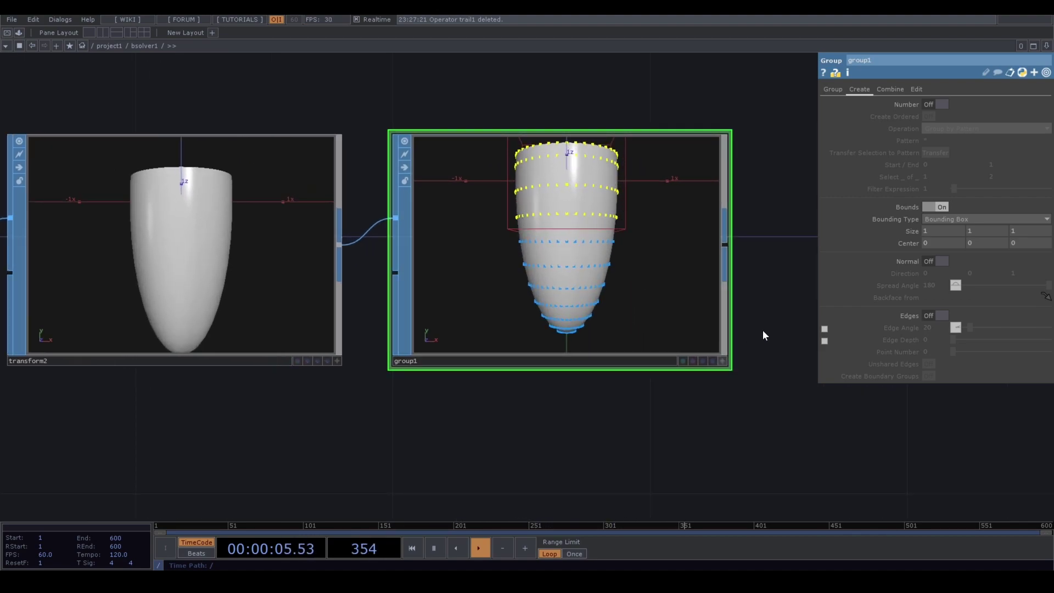
pyautogui.moveTo(977, 244)
pyautogui.mouseDown(button='middle')
pyautogui.moveTo(950, 245)
pyautogui.moveTo(979, 226)
pyautogui.mouseUp(button='middle')
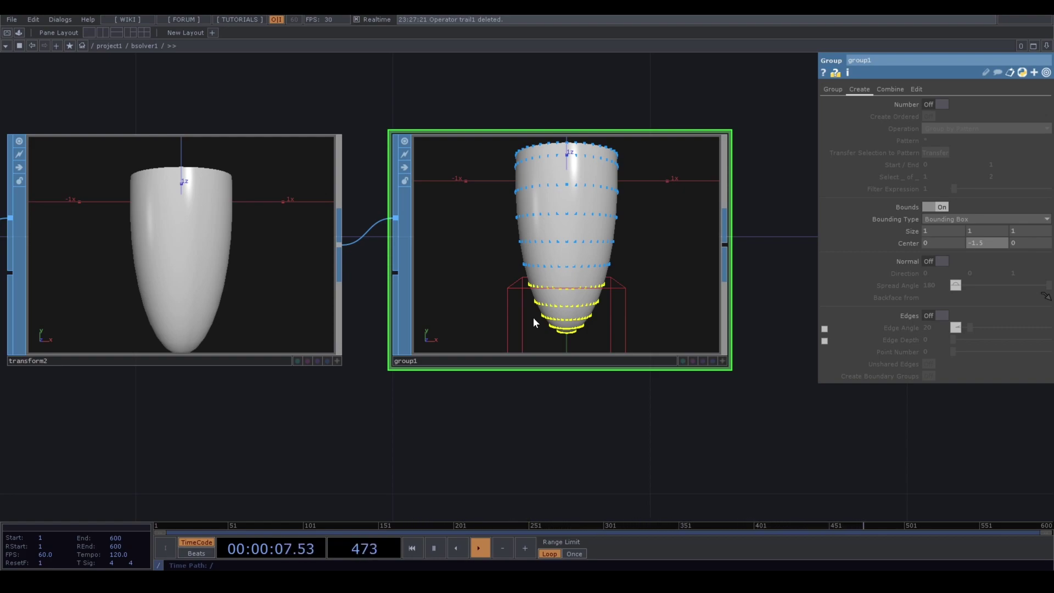
pyautogui.scroll(-6, 104, 335)
pyautogui.moveTo(139, 402); pyautogui.dragTo(401, 357)
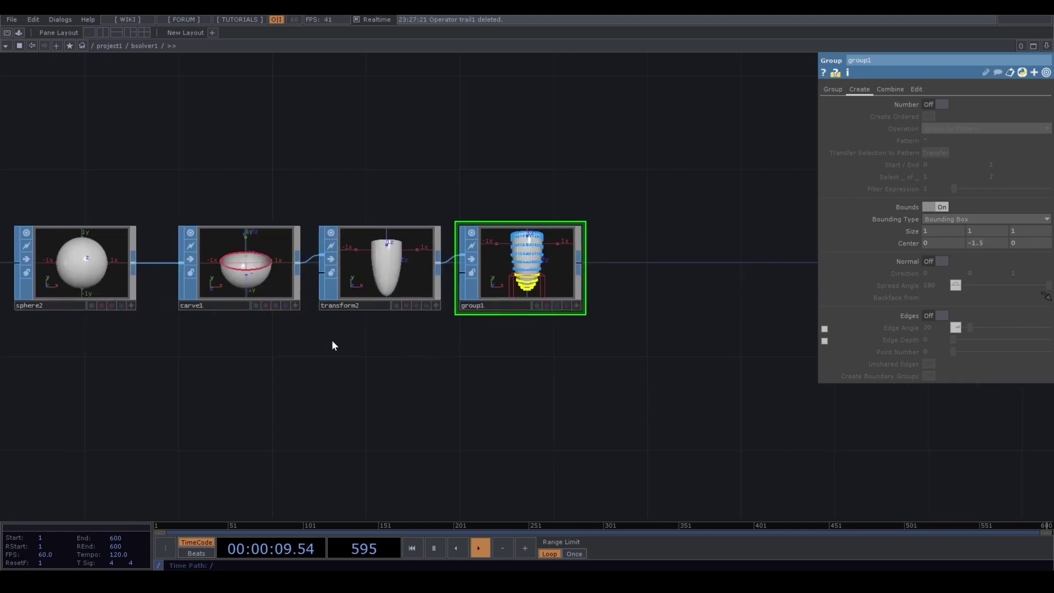
pyautogui.click(142, 248)
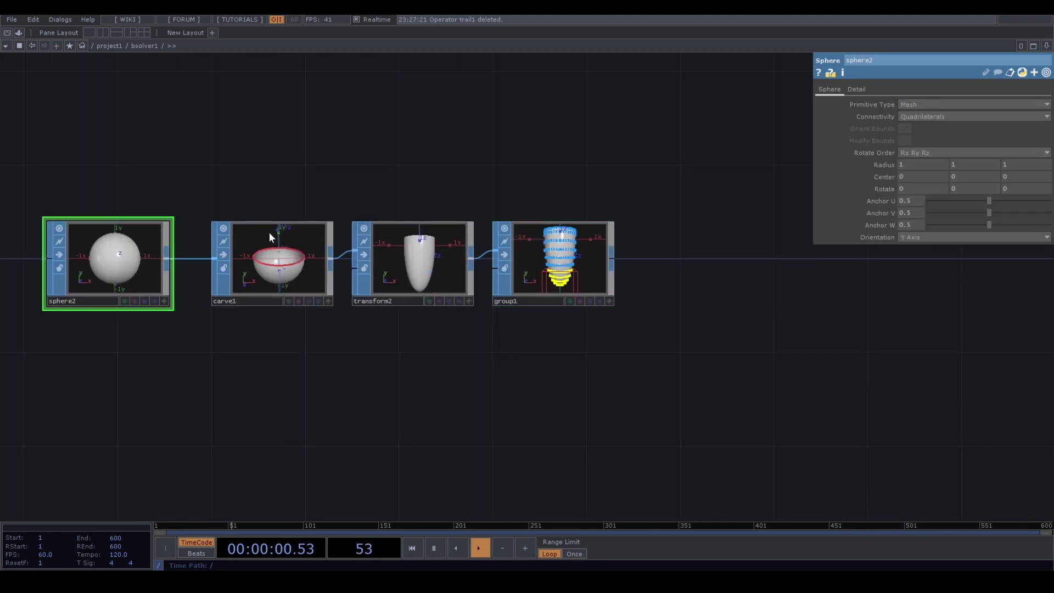
pyautogui.click(863, 91)
pyautogui.click(545, 242)
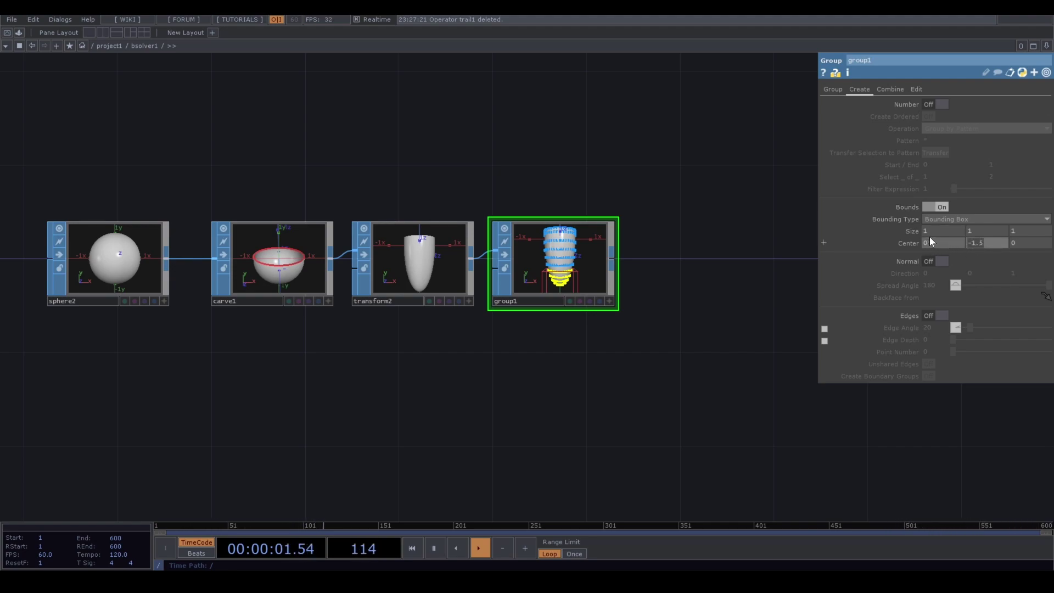
pyautogui.scroll(3, 566, 277)
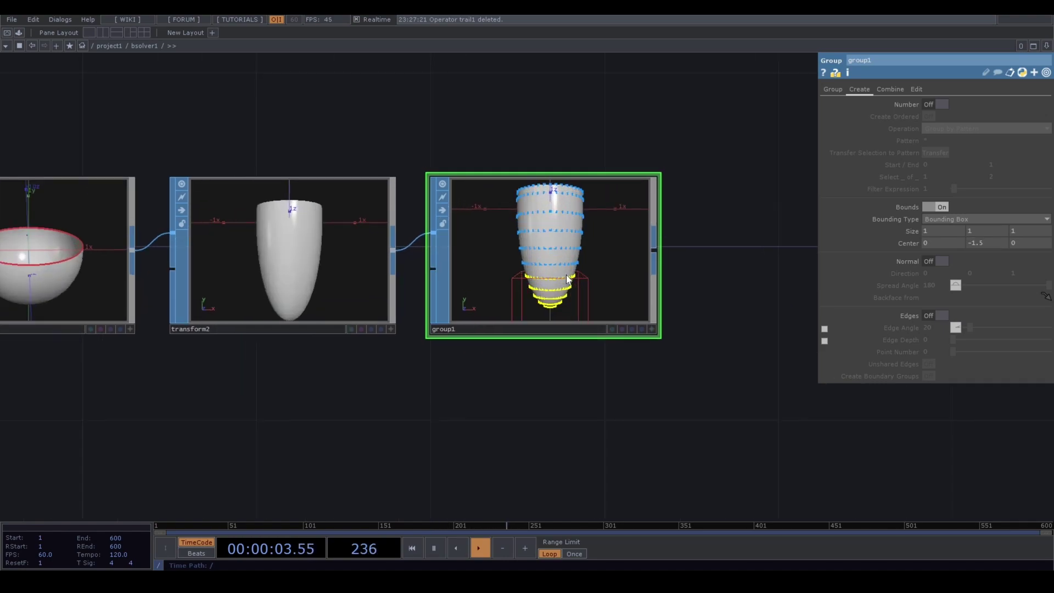
# Raise the group's bounding box by setting its Y center to -1.1 so it takes in more of the bowl's lower points
pyautogui.scroll(2, 567, 277)
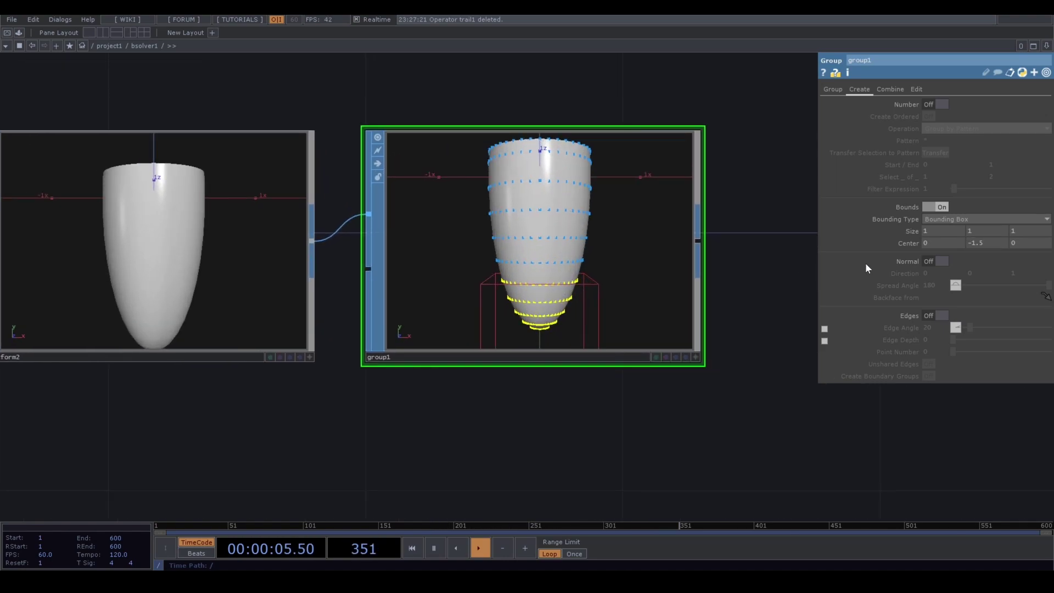
pyautogui.moveTo(974, 242); pyautogui.dragTo(989, 223, button='middle')
pyautogui.hscroll(5, 654, 387)
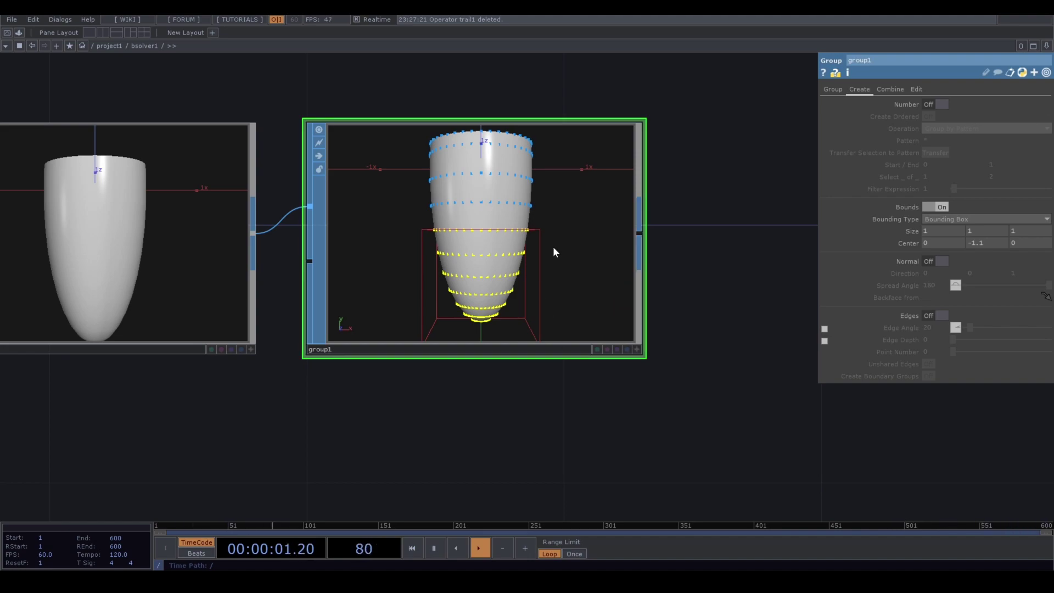
pyautogui.rightClick(639, 237)
pyautogui.write('tra')
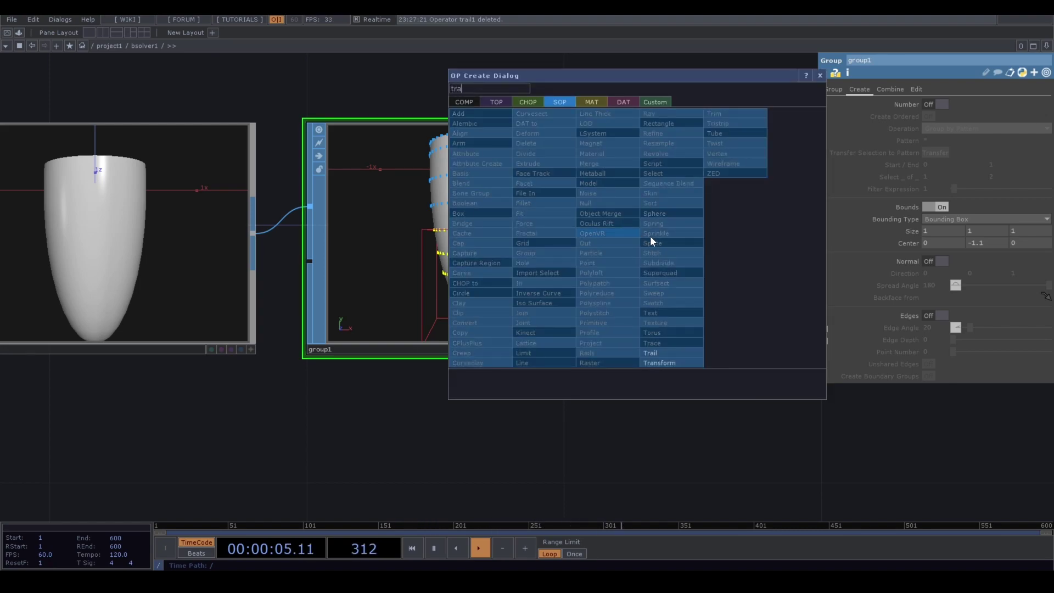
pyautogui.click(671, 353)
pyautogui.click(717, 354)
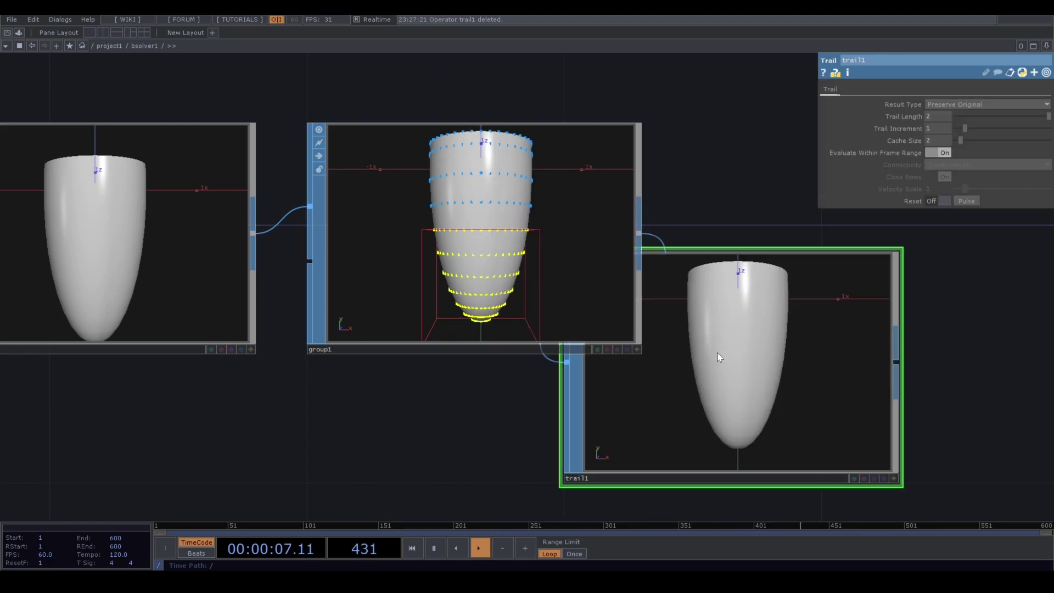
pyautogui.press('Delete')
# Append a Transform SOP to the output of the point group, placed in line after it
pyautogui.rightClick(638, 237)
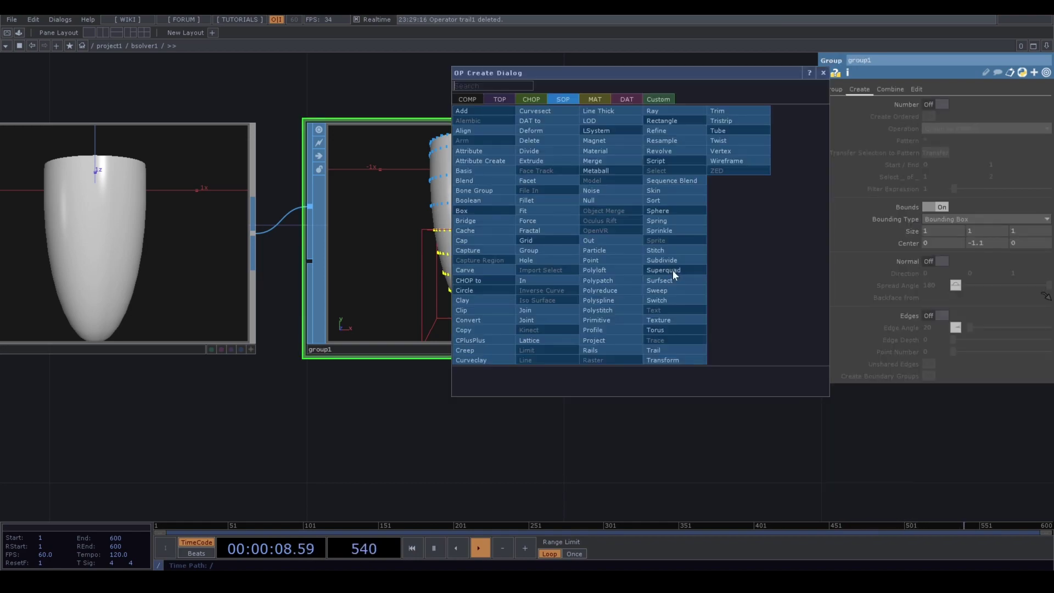
pyautogui.click(663, 360)
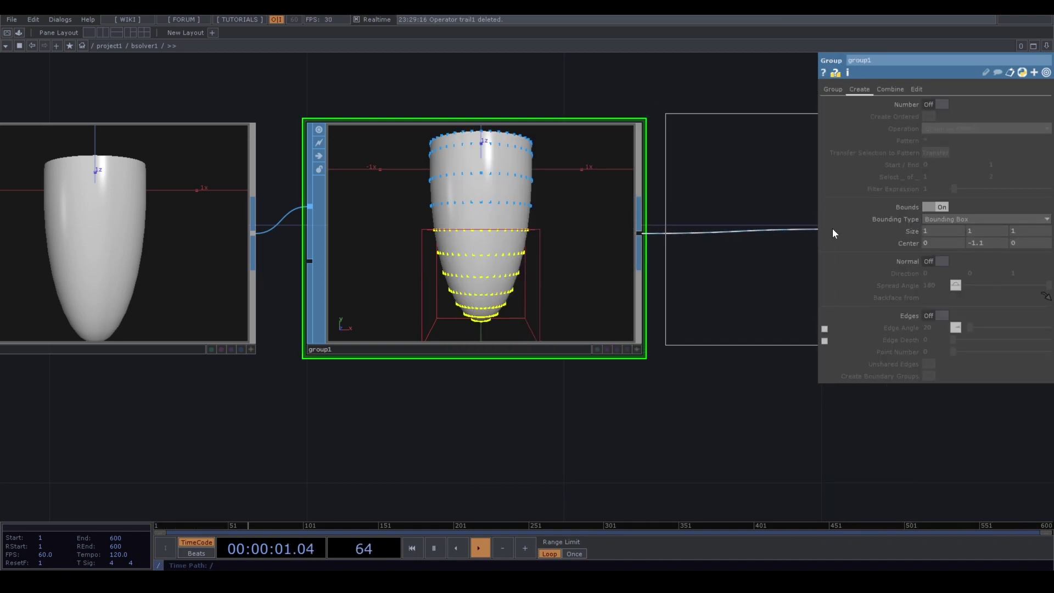
pyautogui.click(851, 234)
pyautogui.moveTo(799, 415); pyautogui.dragTo(541, 399)
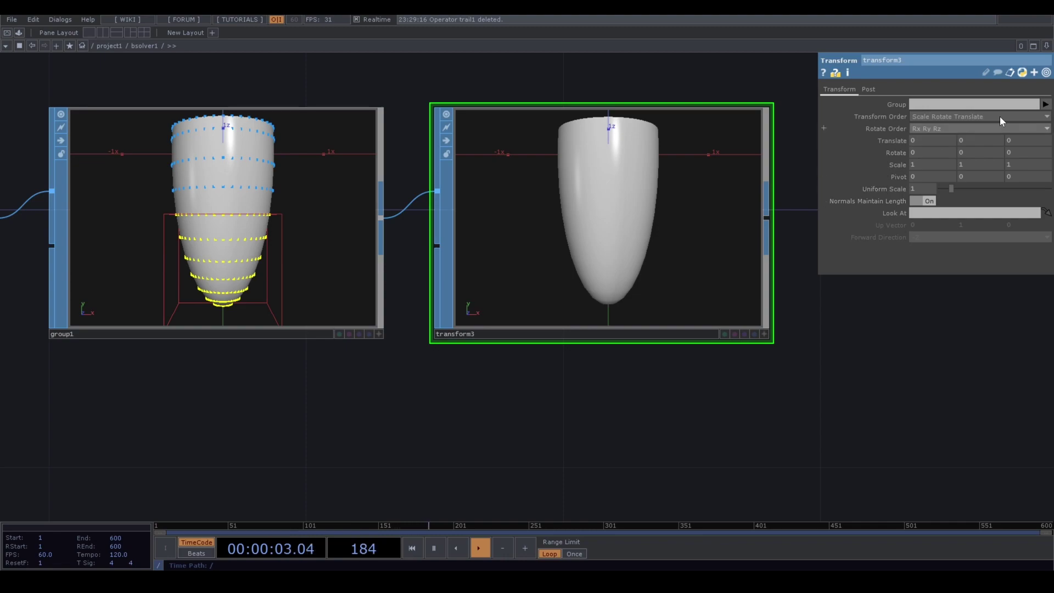
# Restrict the new transform to group1 and flatten the bowl's base with a Y translate of -0.4 and a Y scale of 0.3
pyautogui.click(1046, 105)
pyautogui.click(1038, 115)
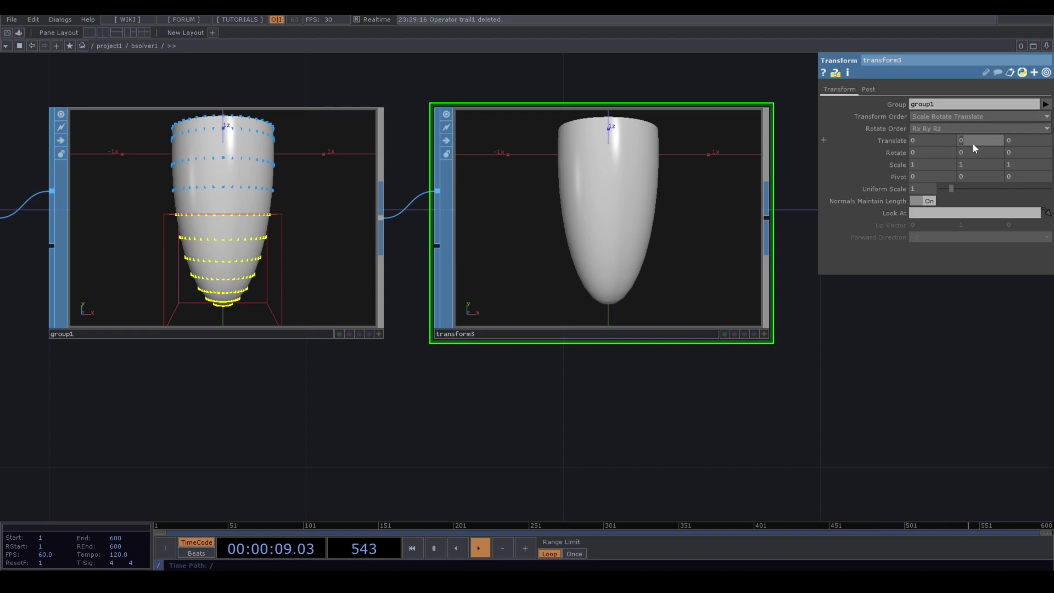
pyautogui.write('-.4')
pyautogui.press('Return')
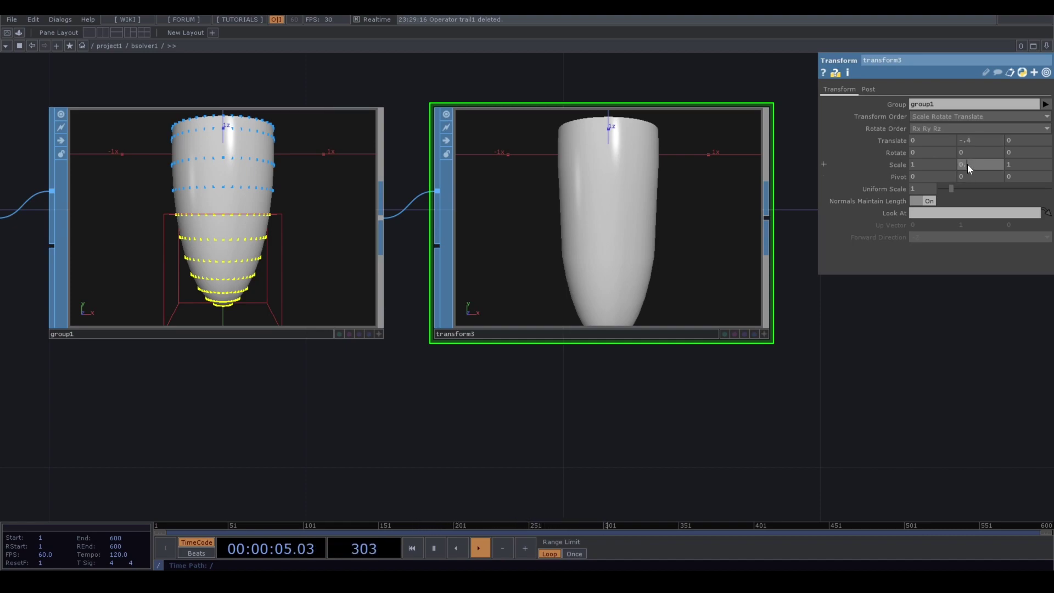
pyautogui.write('0.3')
pyautogui.press('Return')
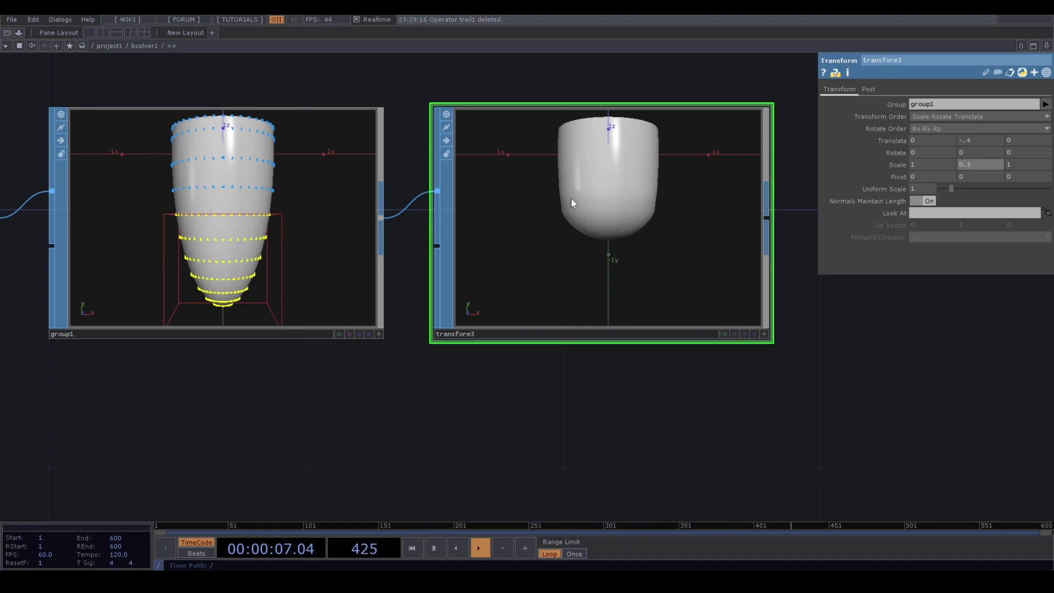
pyautogui.moveTo(564, 364); pyautogui.dragTo(398, 401)
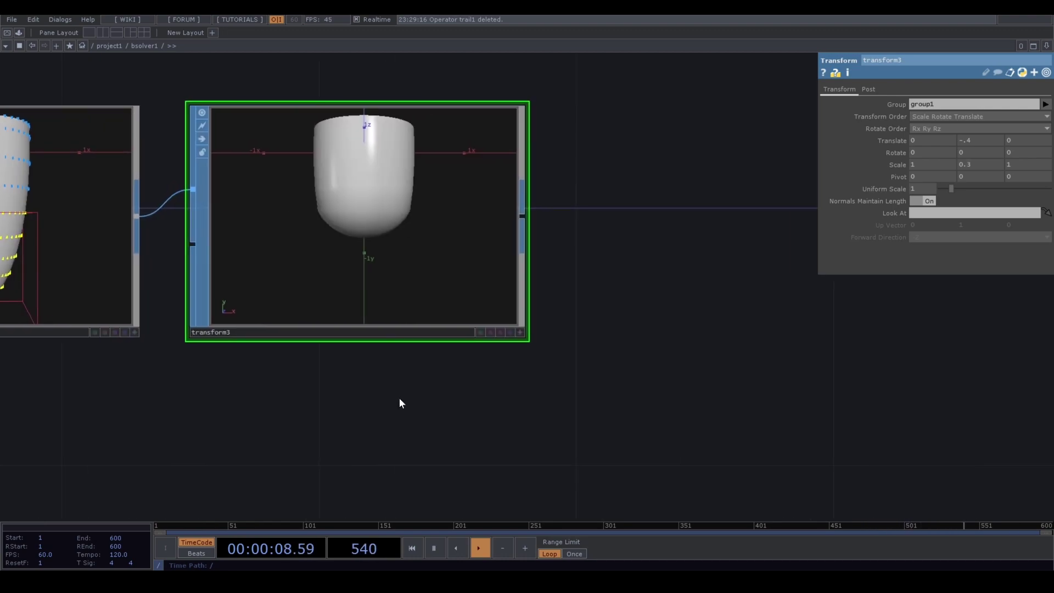
pyautogui.rightClick(522, 216)
pyautogui.press('Escape')
pyautogui.middleClick(350, 264)
pyautogui.rightClick(530, 218)
pyautogui.click(525, 215)
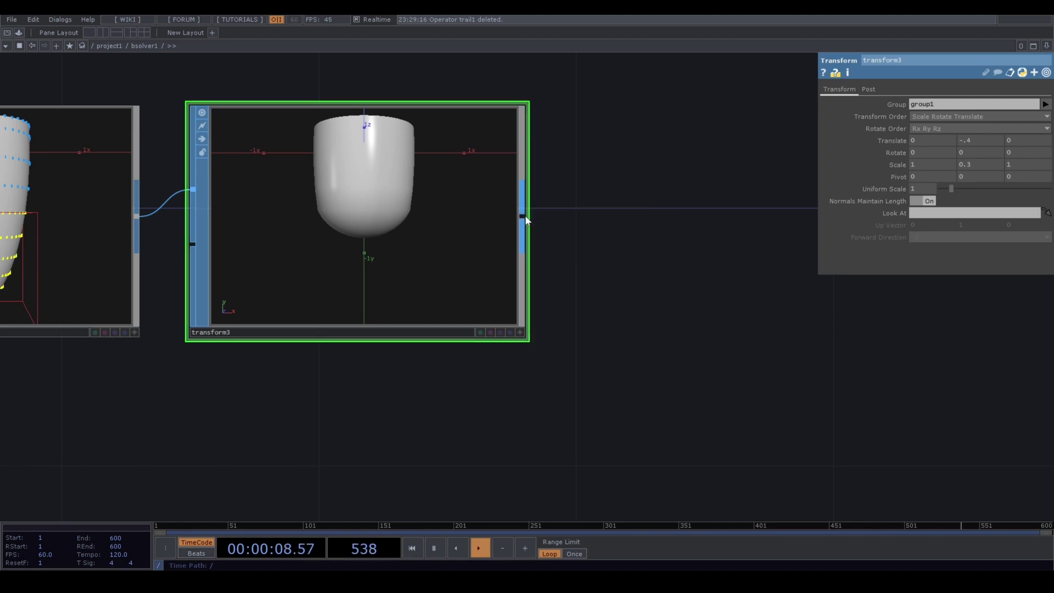
# Append a Convert SOP to the output of the group transform, placed in line after it, and check its geometry info
pyautogui.rightClick(525, 216)
pyautogui.write('pol')
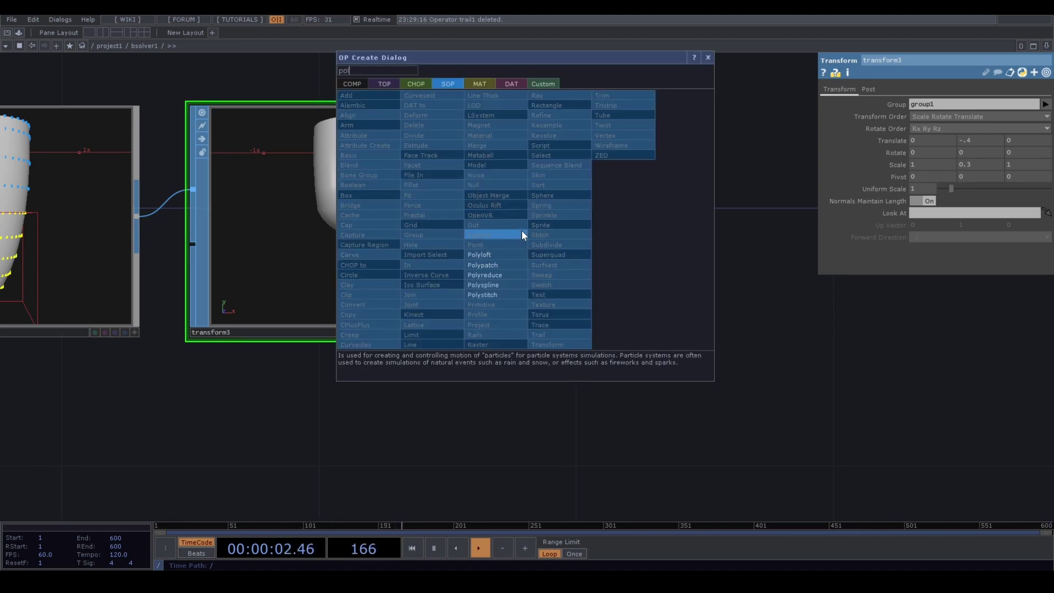
pyautogui.press('BackSpace')
pyautogui.press('BackSpace')
pyautogui.press('BackSpace')
pyautogui.write('con')
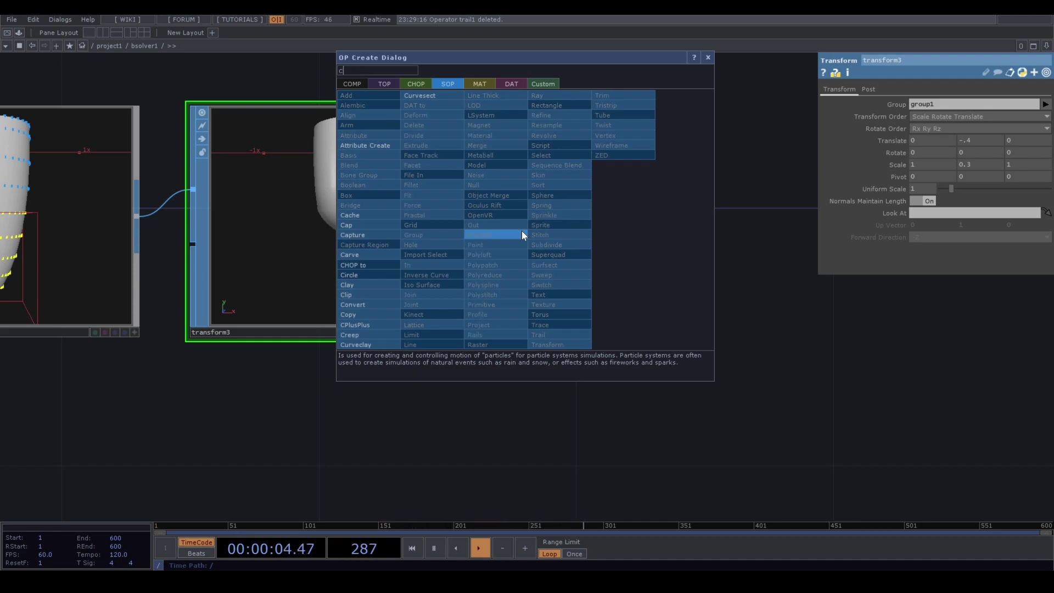
pyautogui.click(367, 306)
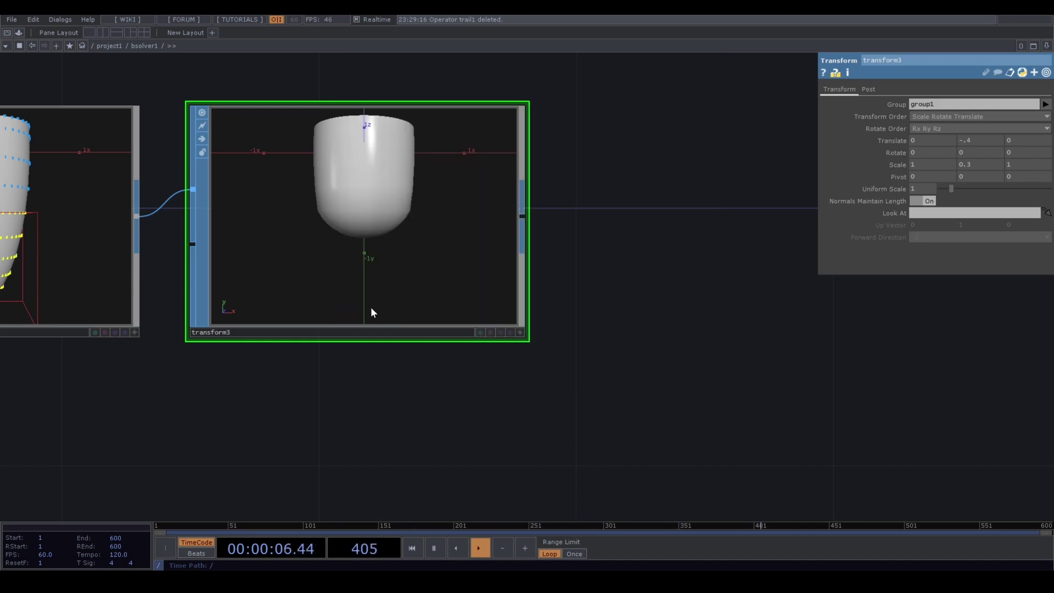
pyautogui.click(708, 219)
pyautogui.scroll(-5, 725, 330)
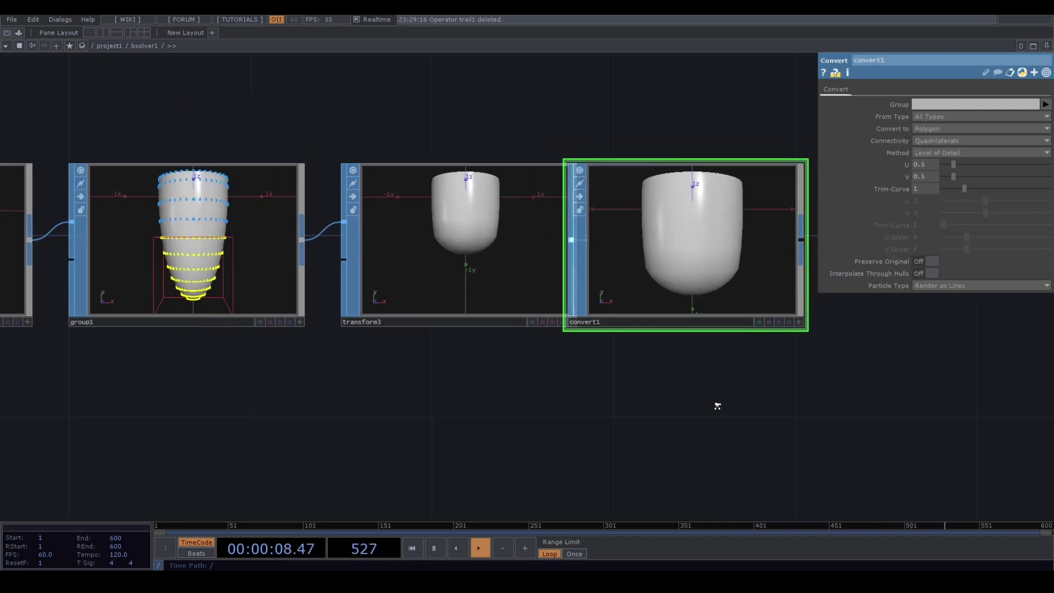
pyautogui.moveTo(614, 341); pyautogui.dragTo(577, 333)
pyautogui.moveTo(678, 250); pyautogui.dragTo(711, 250)
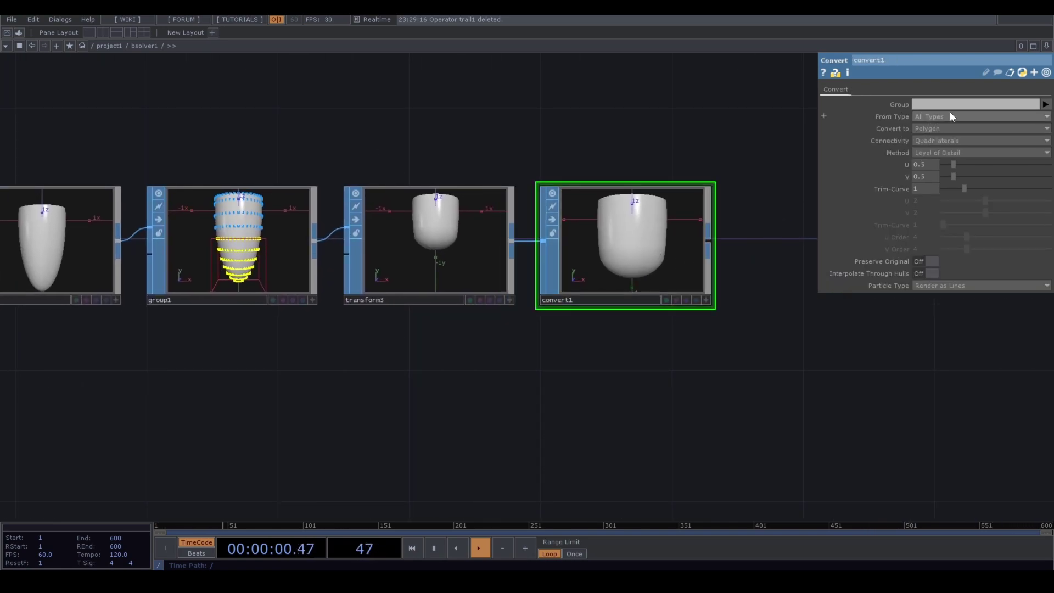
pyautogui.middleClick(665, 239)
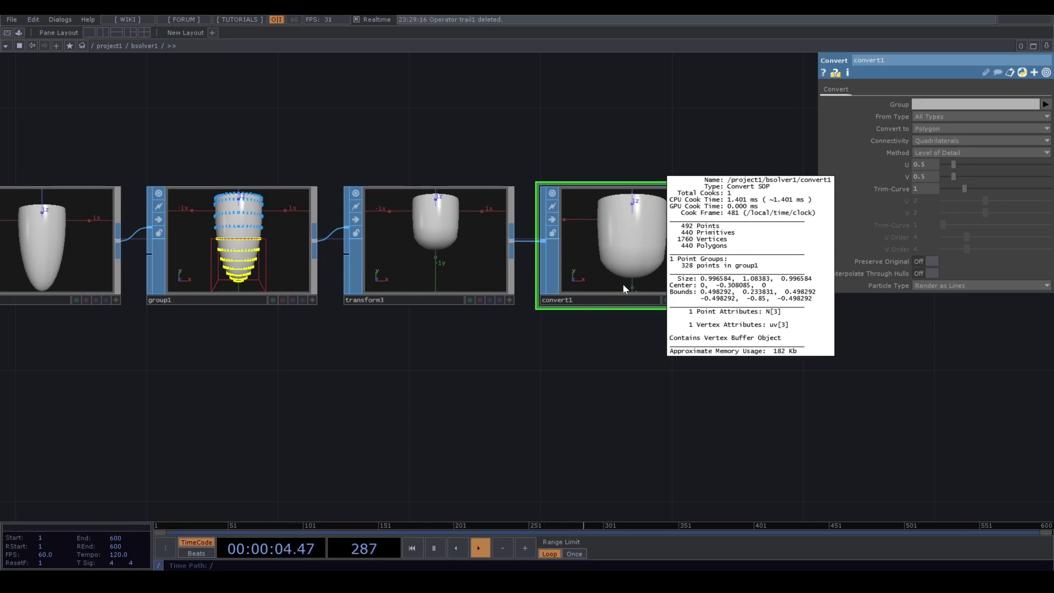
# Append an Actor COMP to the output of the convert, placed in line after it
pyautogui.moveTo(762, 299); pyautogui.dragTo(574, 307)
pyautogui.press('Tab')
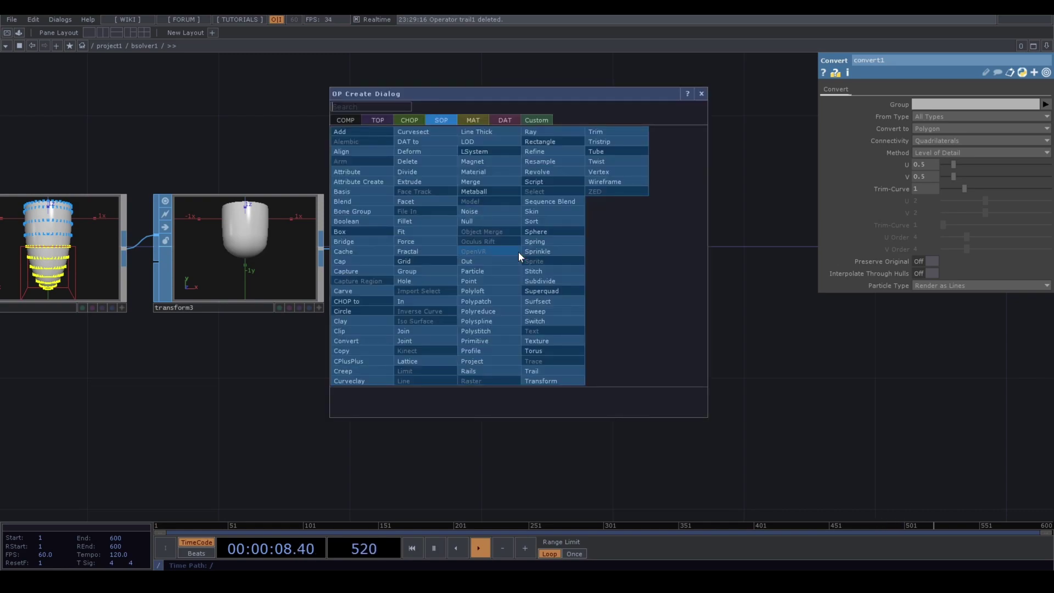
pyautogui.write('ac')
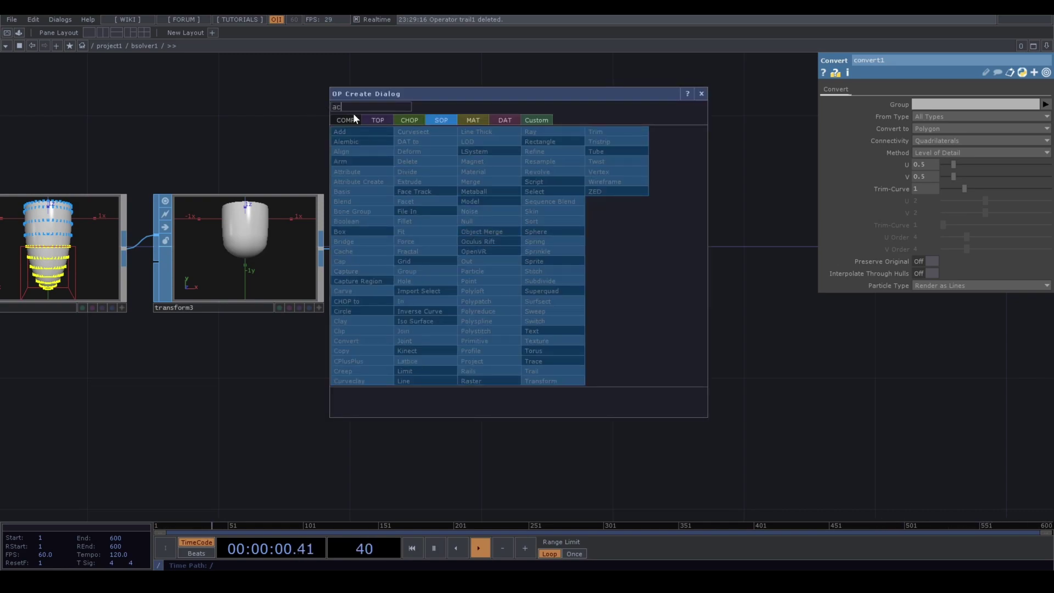
pyautogui.click(354, 116)
pyautogui.click(553, 154)
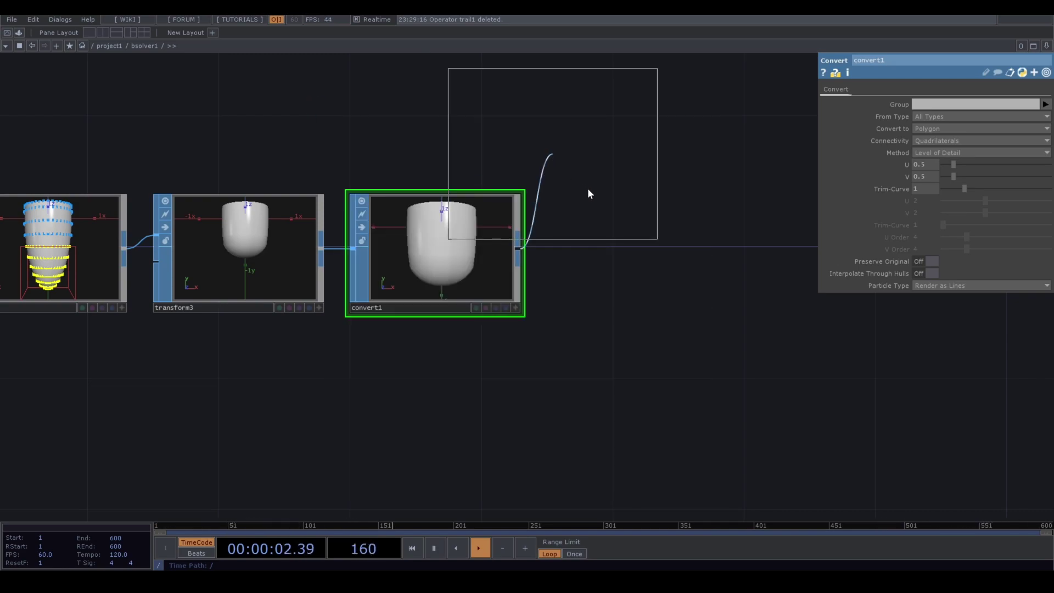
pyautogui.click(657, 256)
pyautogui.click(447, 415)
# Set the cup actor's kinematic state to Static (Infinite Mass) and its collision shape to Concave (Static only)
pyautogui.click(961, 140)
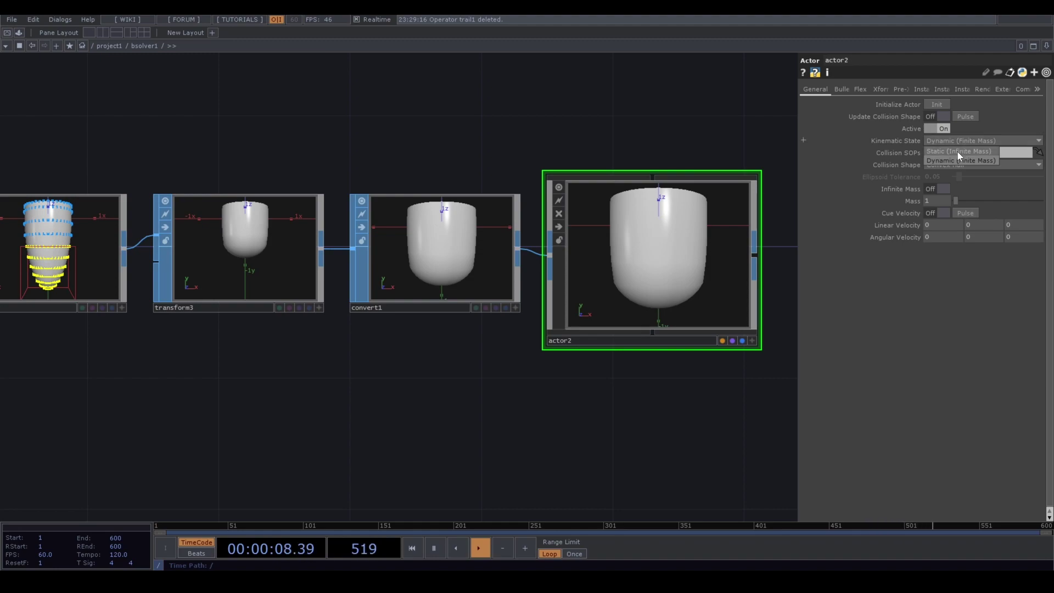
pyautogui.click(957, 152)
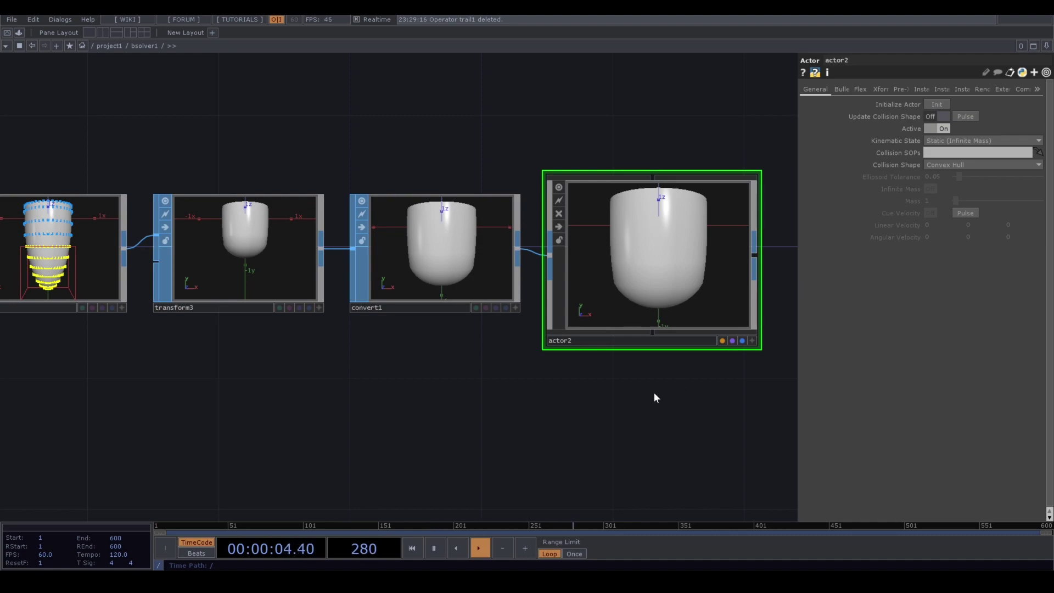
pyautogui.hscroll(5, 570, 388)
pyautogui.click(660, 338)
pyautogui.moveTo(610, 307); pyautogui.dragTo(588, 277)
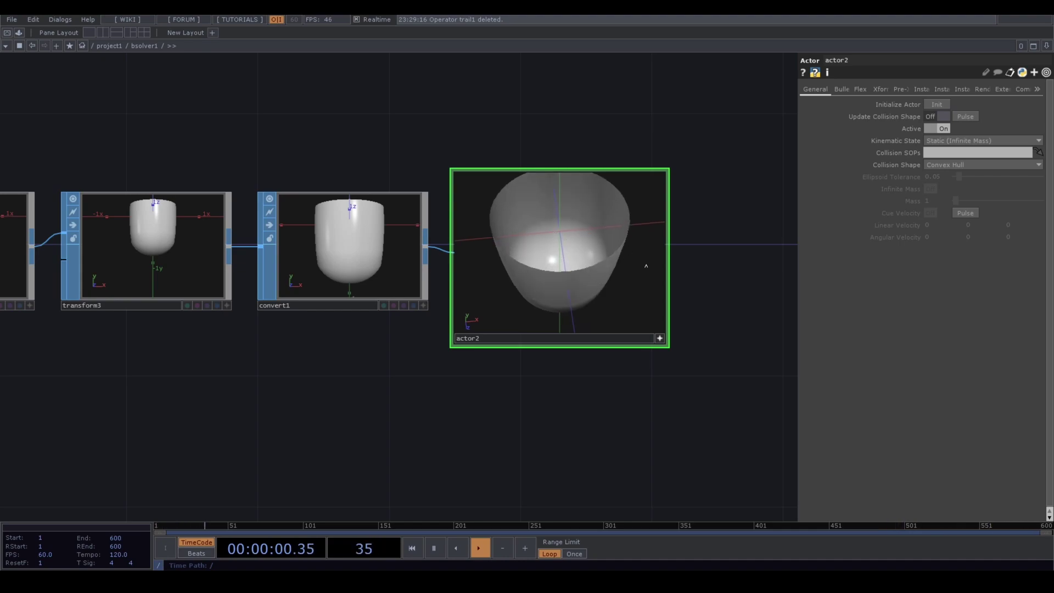
pyautogui.click(660, 338)
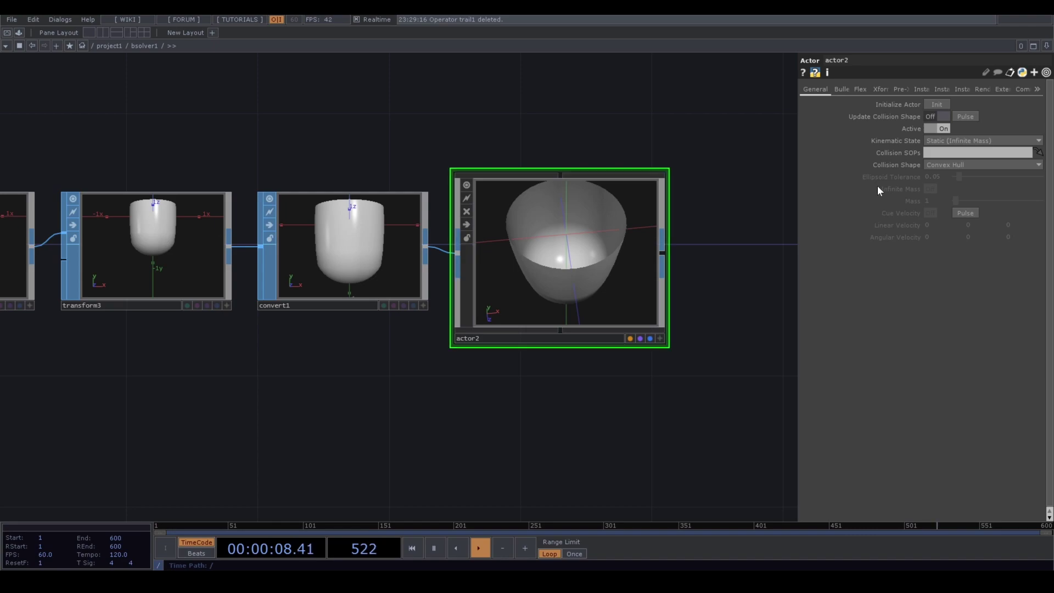
pyautogui.click(939, 167)
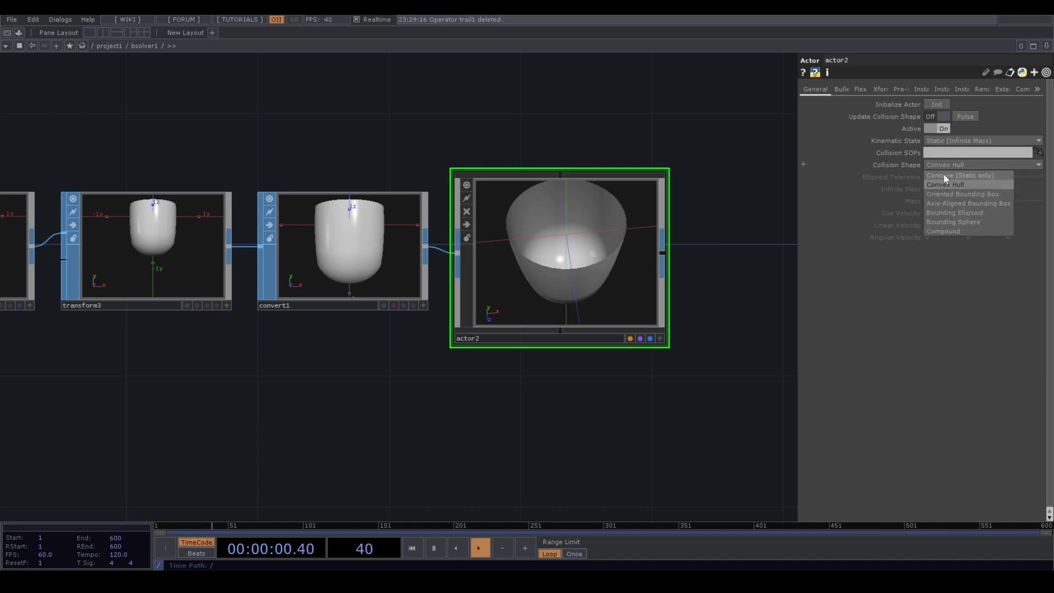
pyautogui.click(944, 174)
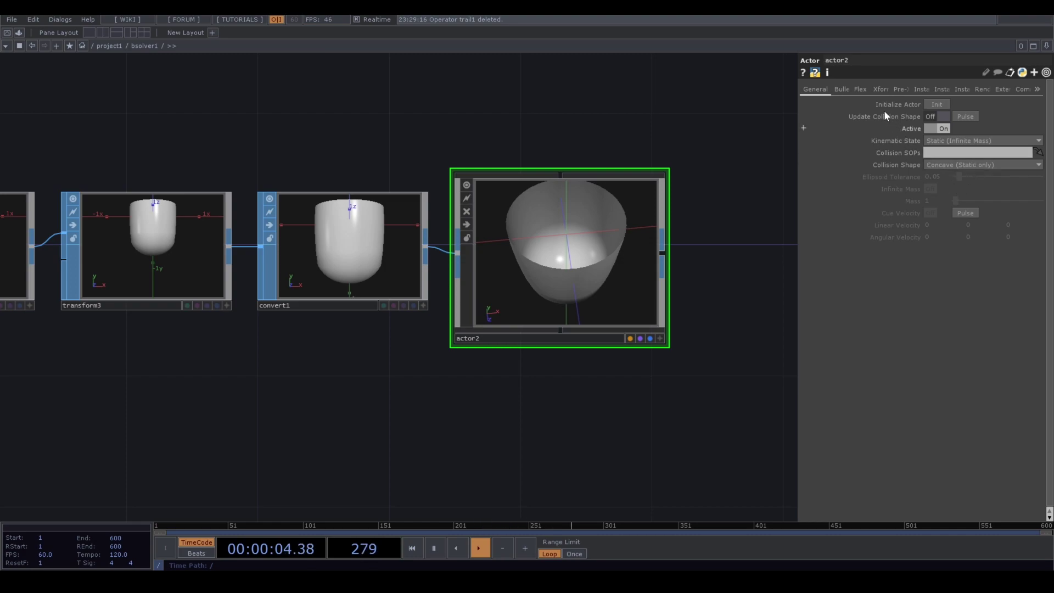
# Turn on the cup actor's Bullet display guide and examine the collision mesh around the cup
pyautogui.click(844, 88)
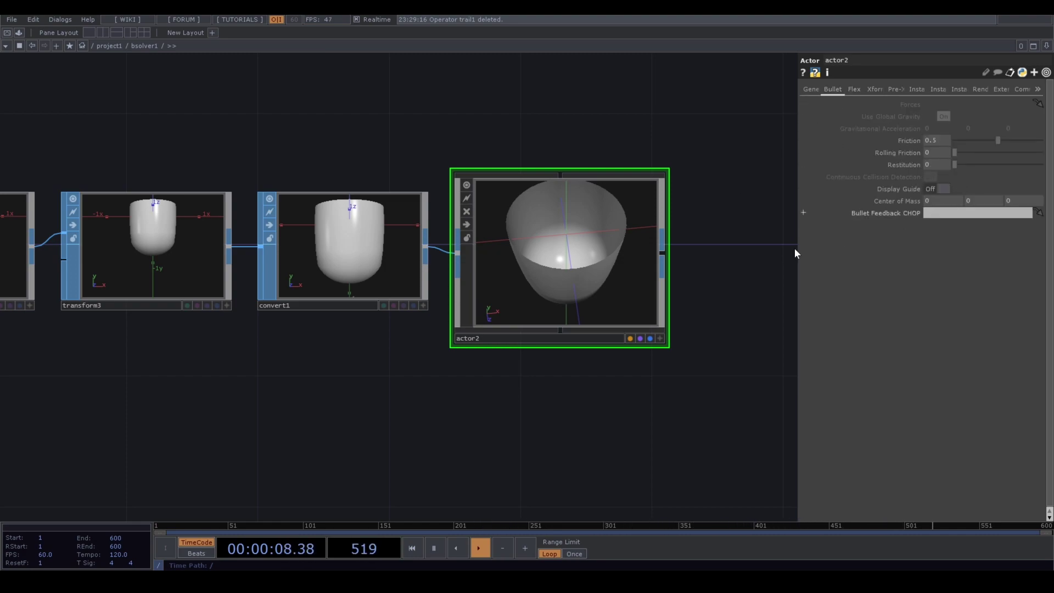
pyautogui.click(940, 190)
pyautogui.scroll(4, 556, 240)
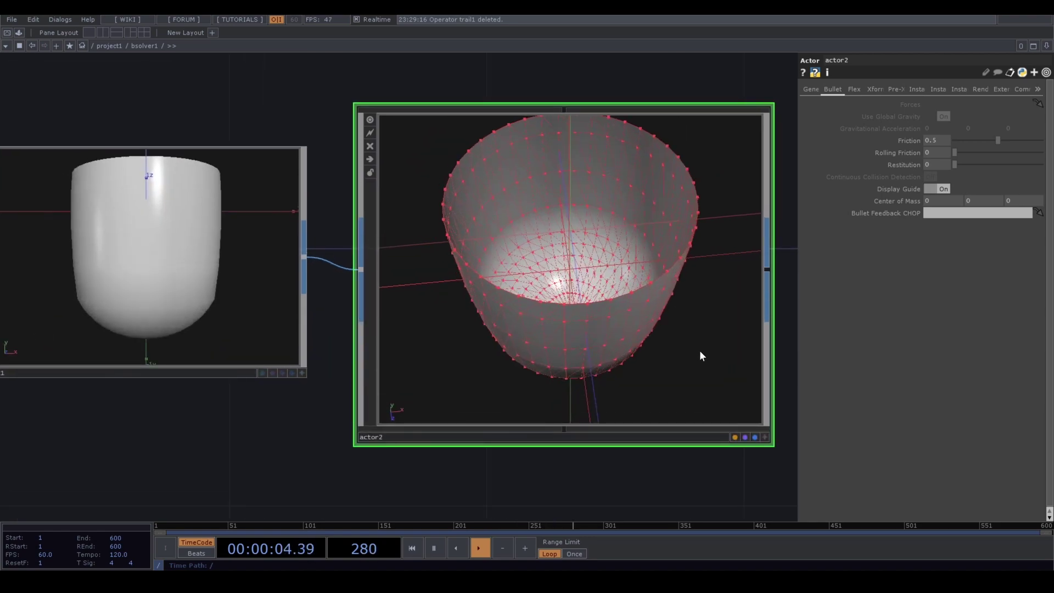
pyautogui.click(764, 437)
pyautogui.moveTo(618, 338); pyautogui.dragTo(603, 313)
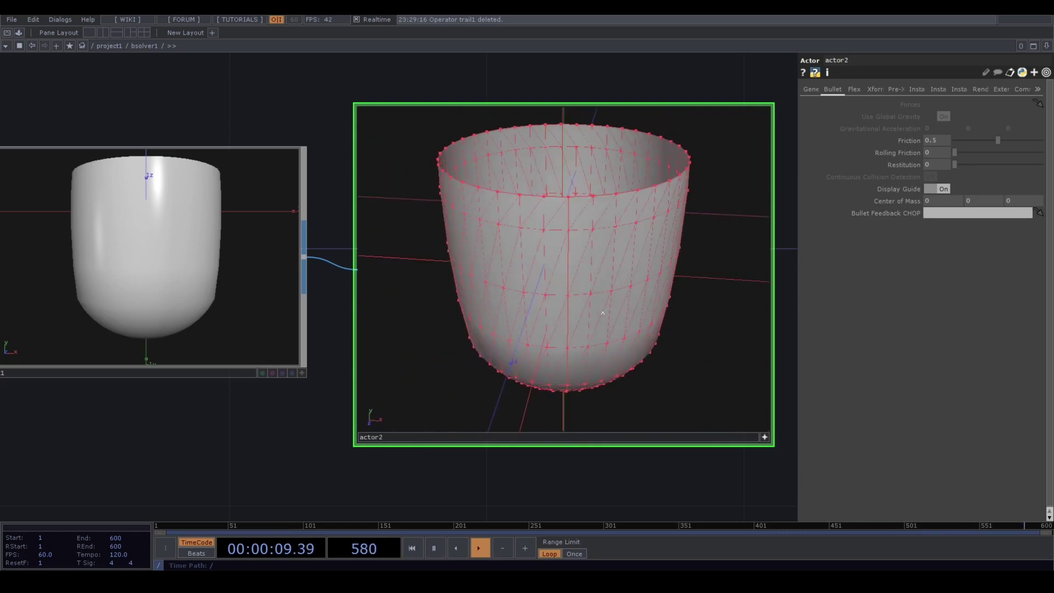
pyautogui.click(764, 438)
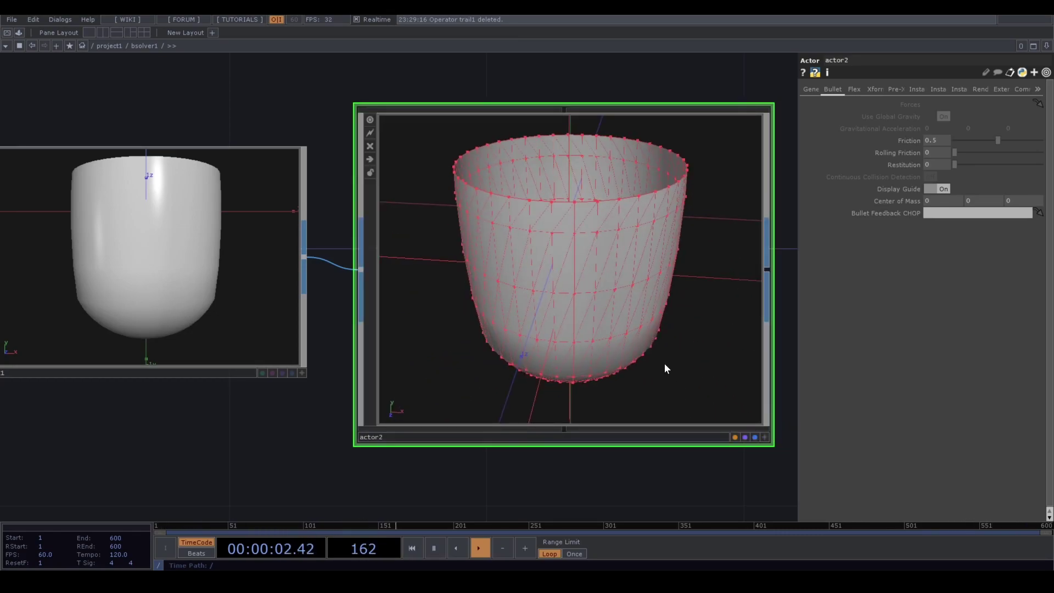
# Enable Update Collision Shape on the cup actor and set its Y translate to -0.5
pyautogui.click(815, 90)
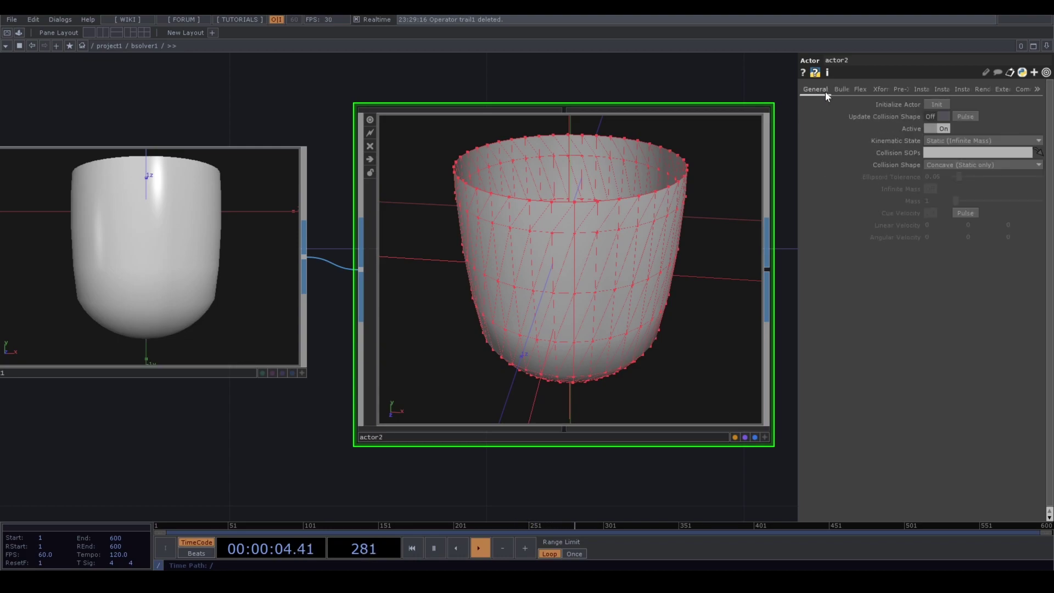
pyautogui.click(941, 115)
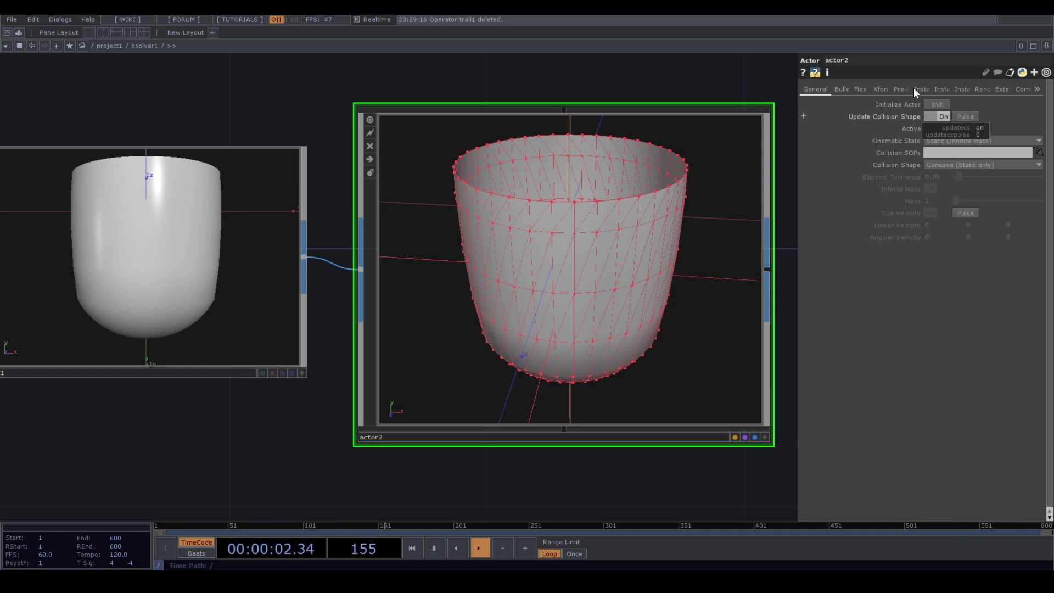
pyautogui.click(876, 88)
pyautogui.click(976, 128)
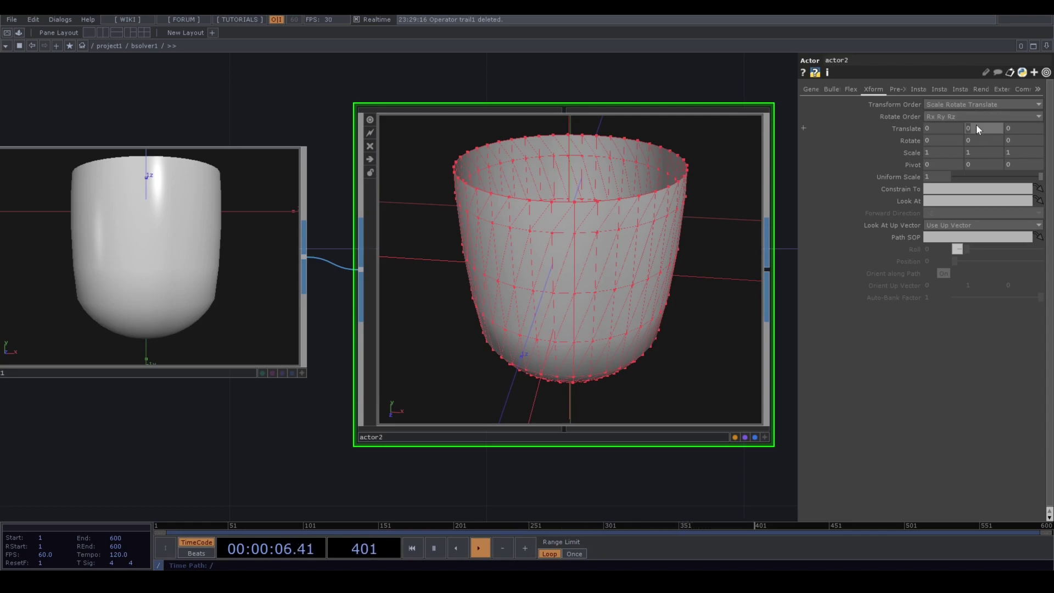
pyautogui.write('-0.5')
pyautogui.press('Return')
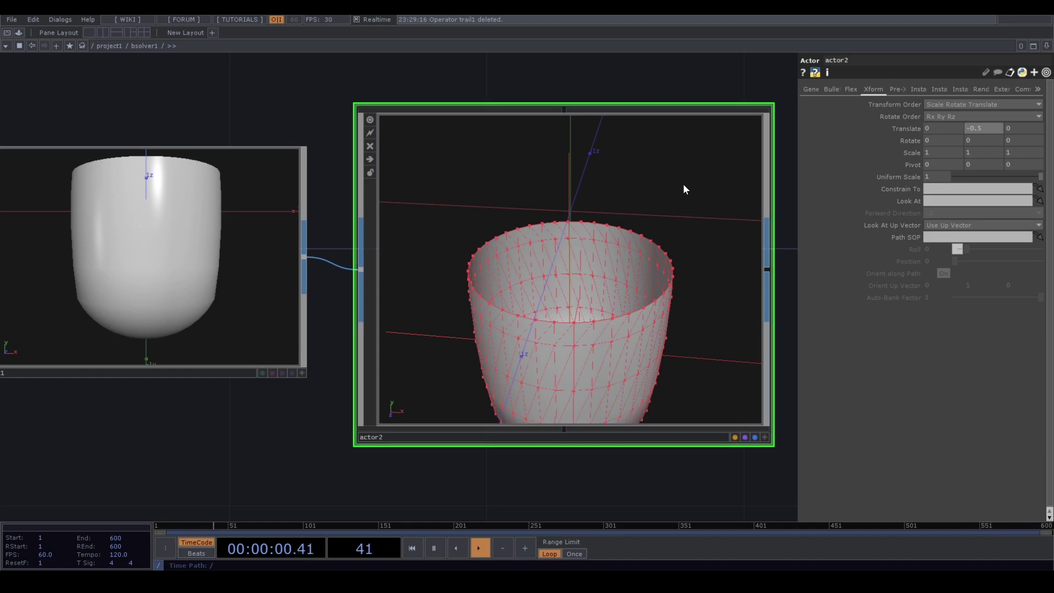
# Create a Phong MAT beside the cup actor and assign it as the cup actor's material
pyautogui.scroll(-5, 510, 414)
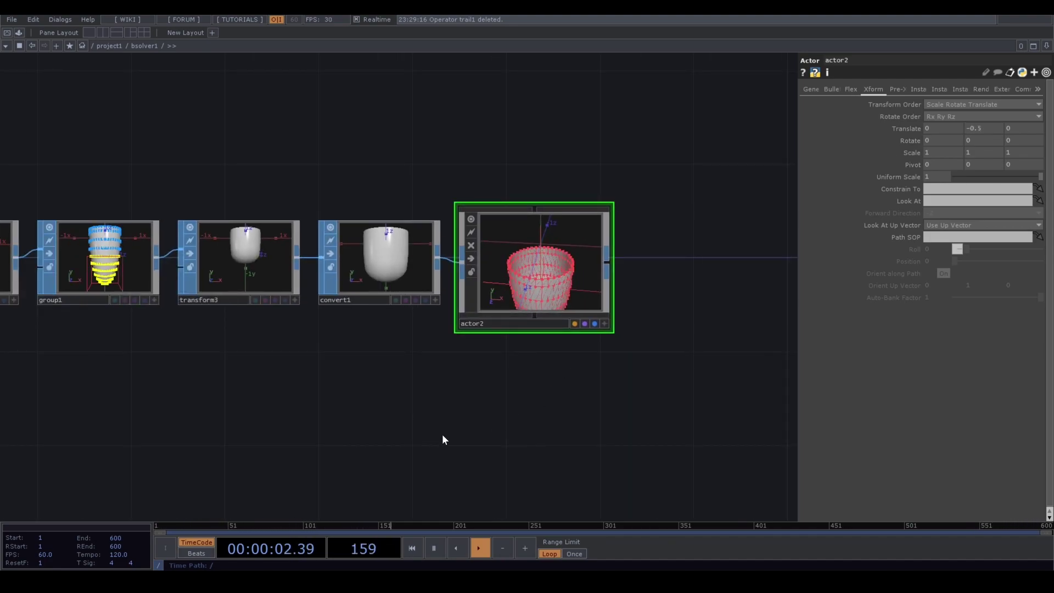
pyautogui.moveTo(494, 401); pyautogui.dragTo(431, 397)
pyautogui.press('Tab')
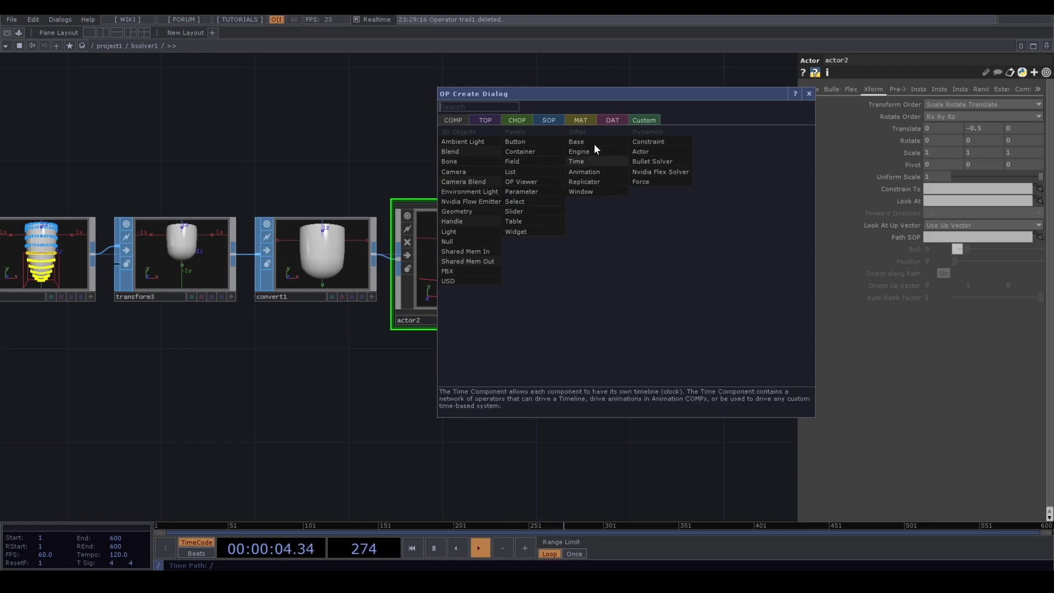
pyautogui.click(581, 122)
pyautogui.write('pho')
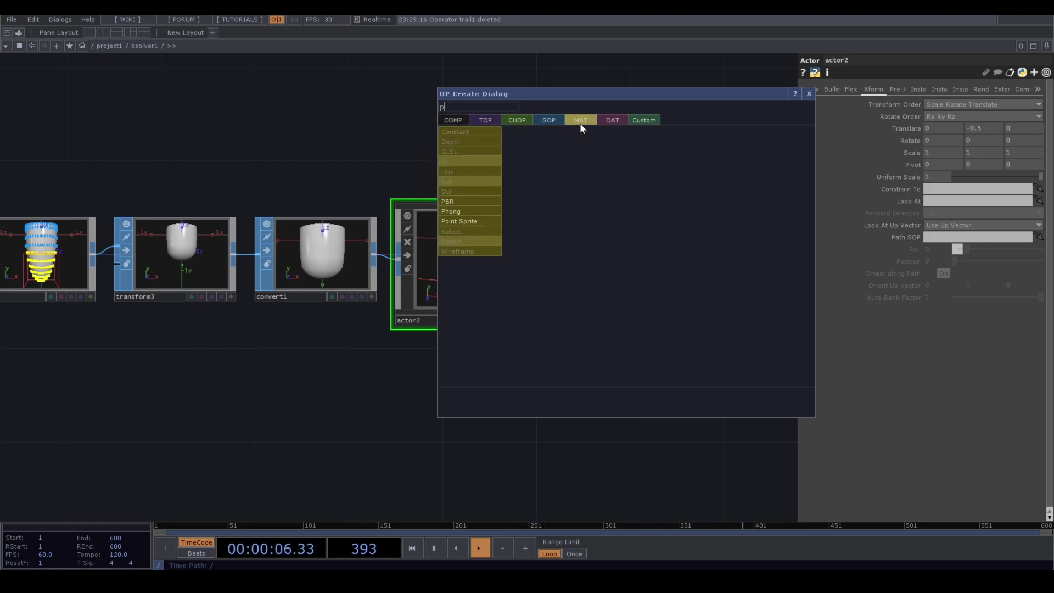
pyautogui.click(464, 211)
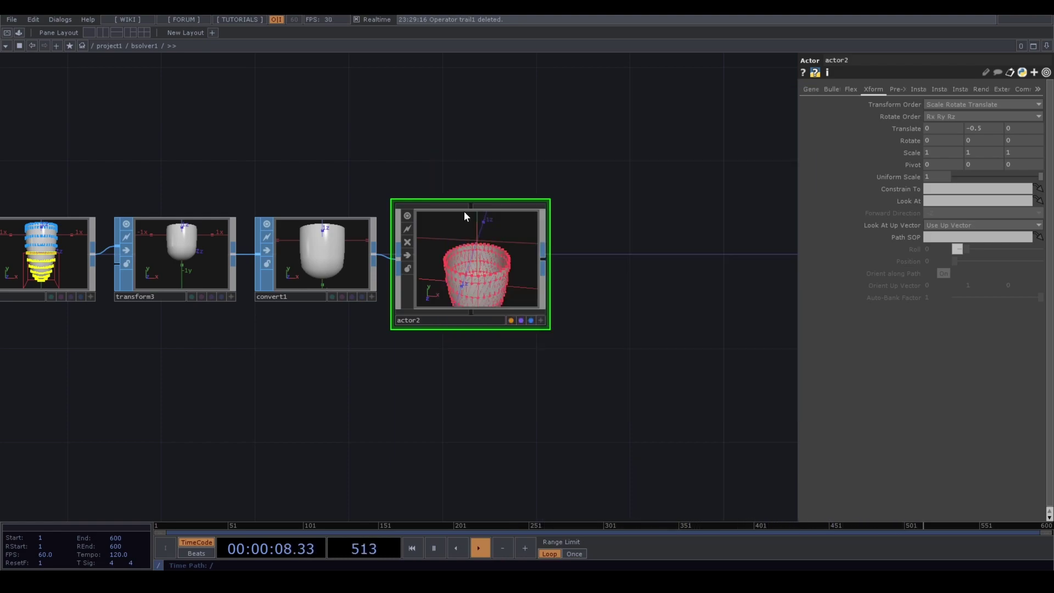
pyautogui.click(660, 261)
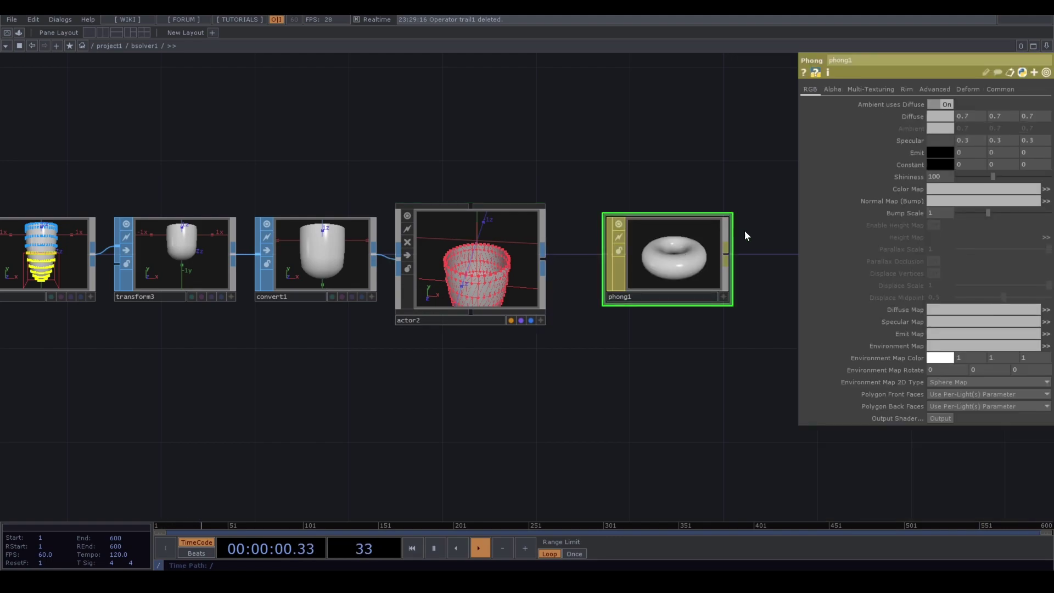
pyautogui.moveTo(660, 262); pyautogui.dragTo(500, 242)
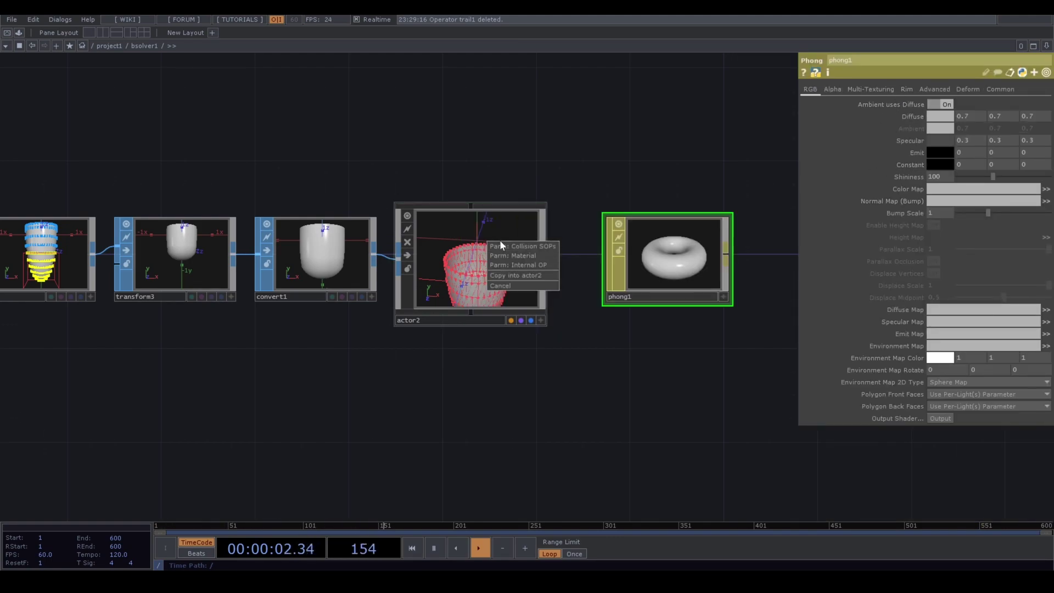
pyautogui.click(505, 256)
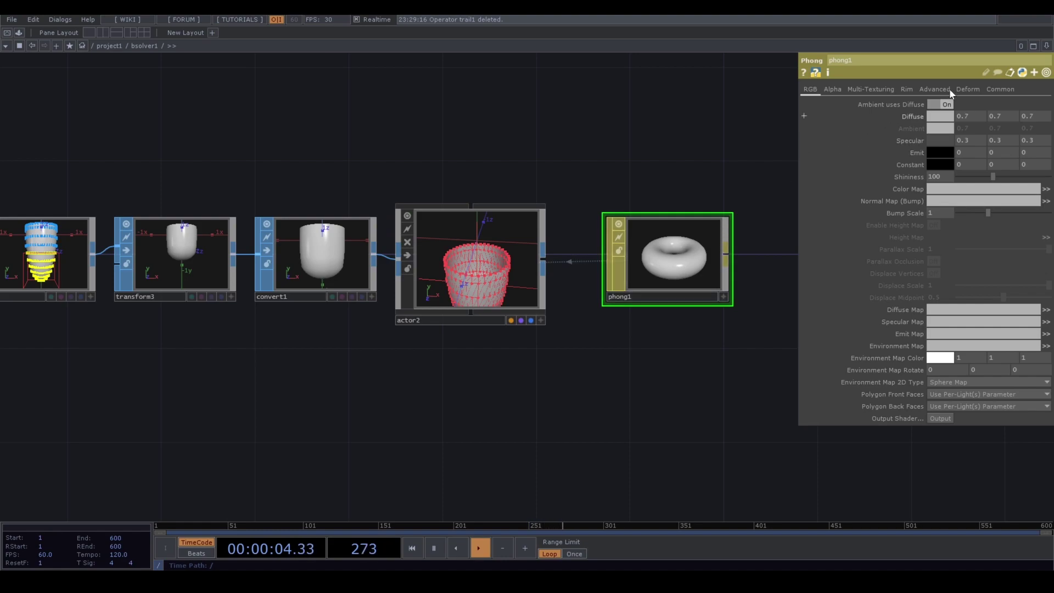
# Set the cup material's wire frame to OpenGL Tesselated Wire Frame with a line width of 2.0
pyautogui.click(993, 90)
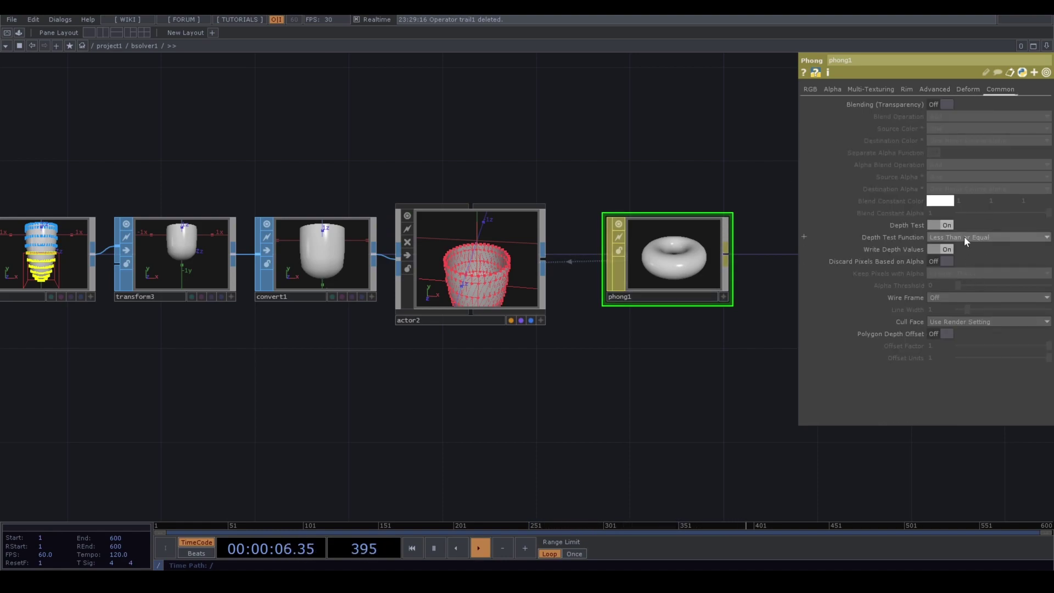
pyautogui.click(948, 295)
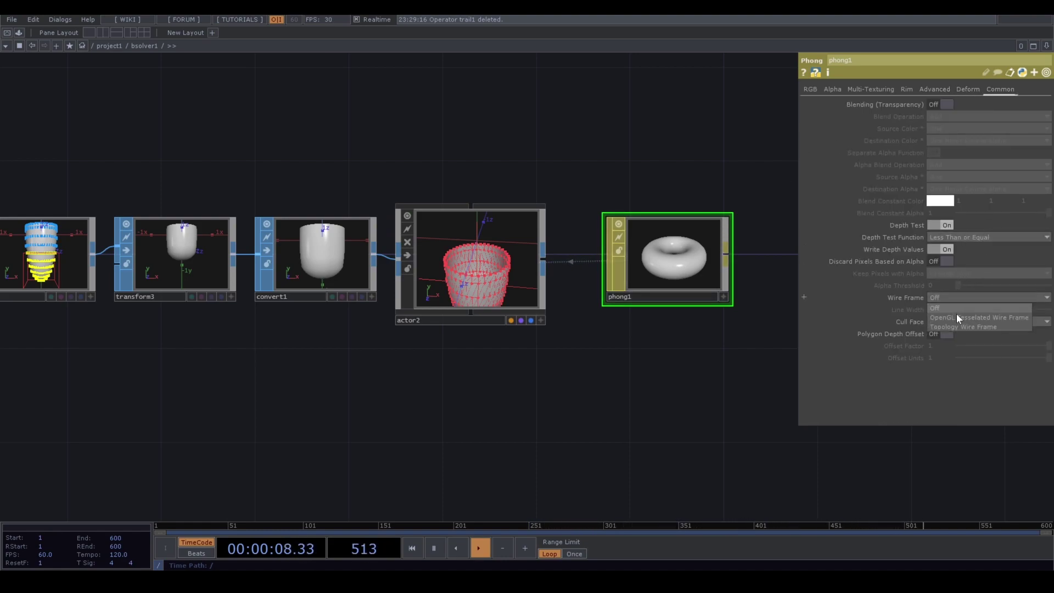
pyautogui.click(957, 316)
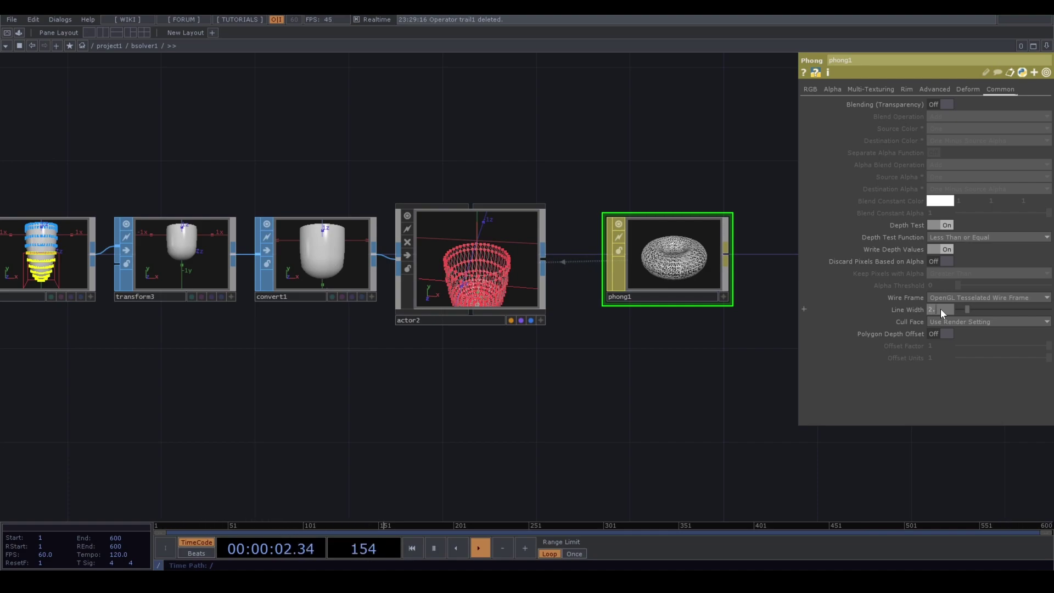
pyautogui.write('0')
pyautogui.press('Return')
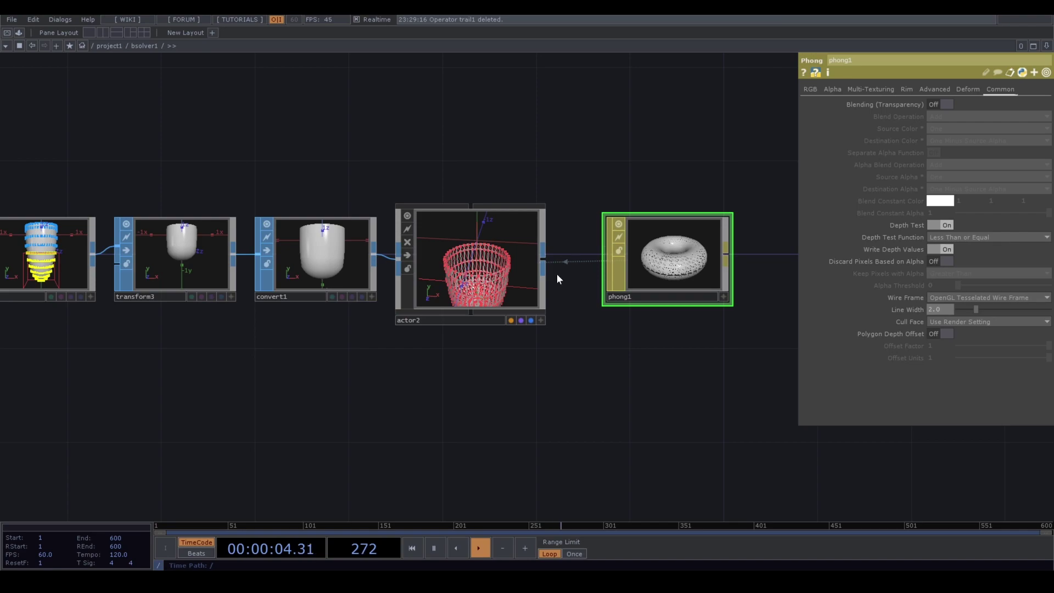
pyautogui.scroll(3, 499, 277)
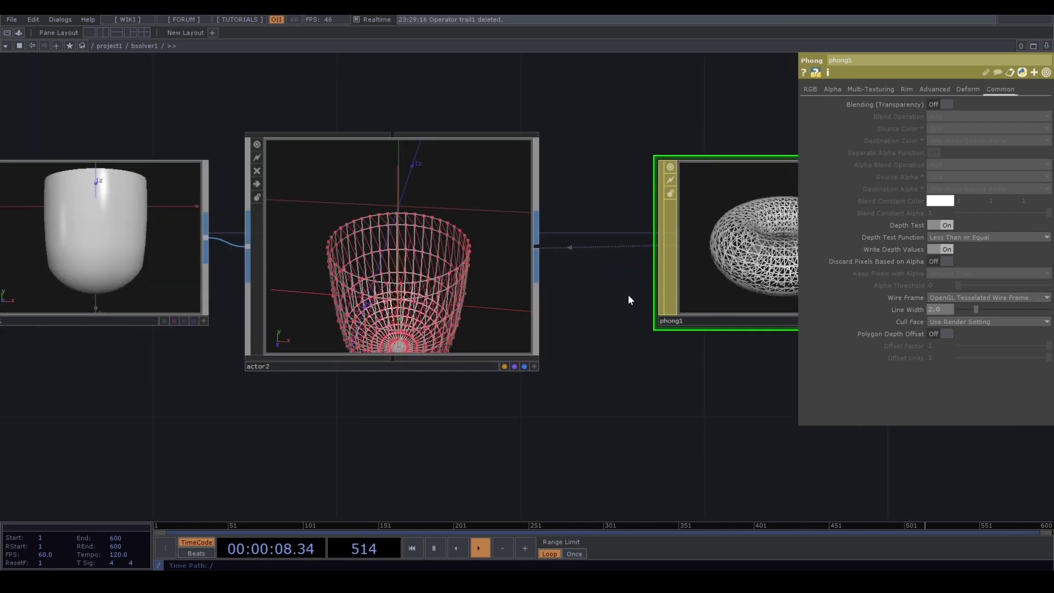
# Lighten the cup material with a diffuse grey of 0.8 and a specular grey of 0.7
pyautogui.click(810, 89)
pyautogui.click(945, 116)
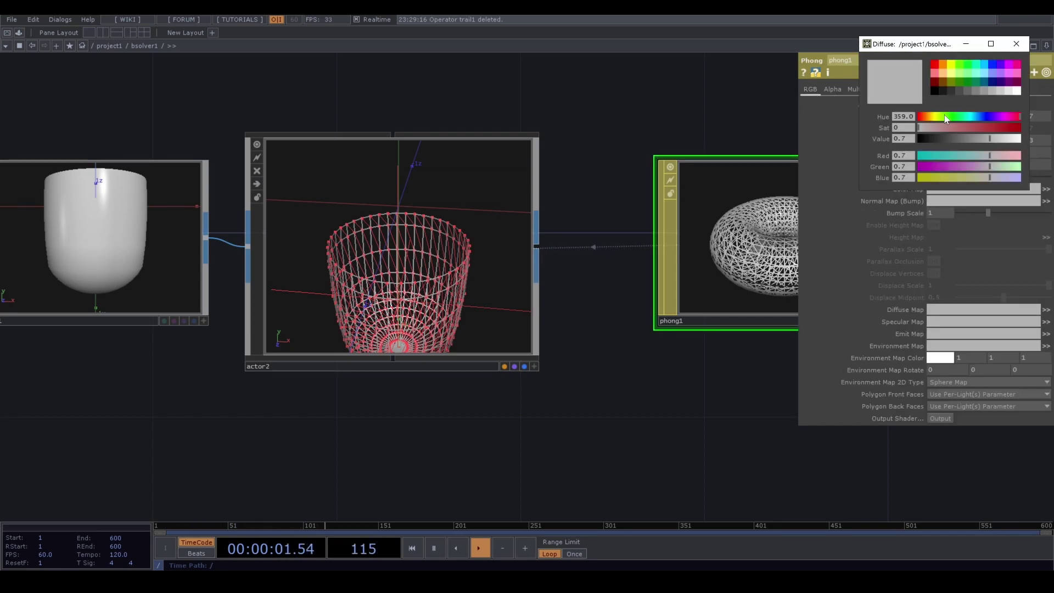
pyautogui.click(998, 96)
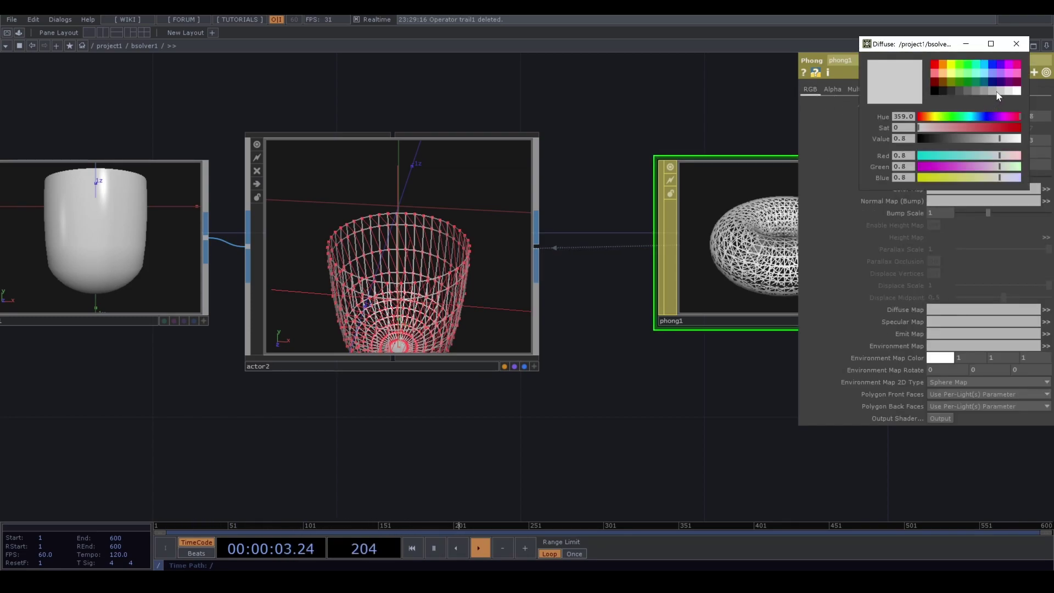
pyautogui.click(1026, 44)
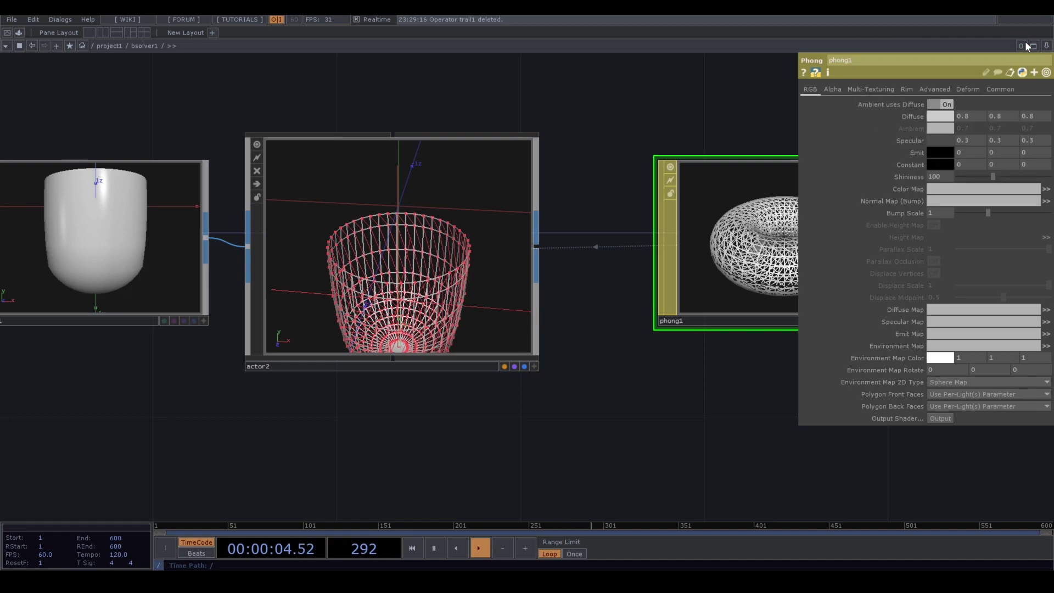
pyautogui.click(947, 142)
pyautogui.click(997, 90)
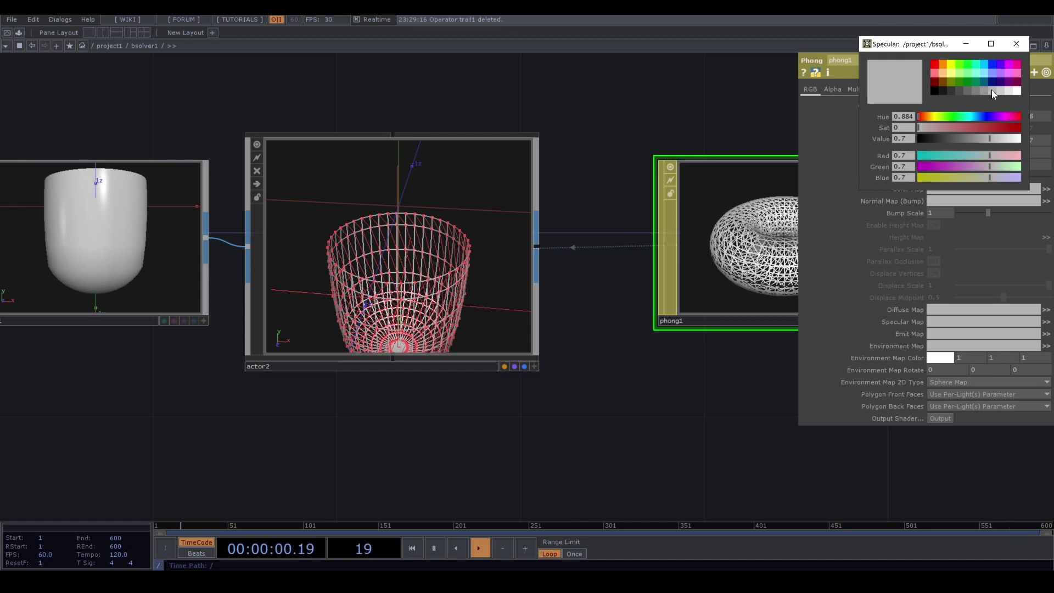
pyautogui.click(1016, 44)
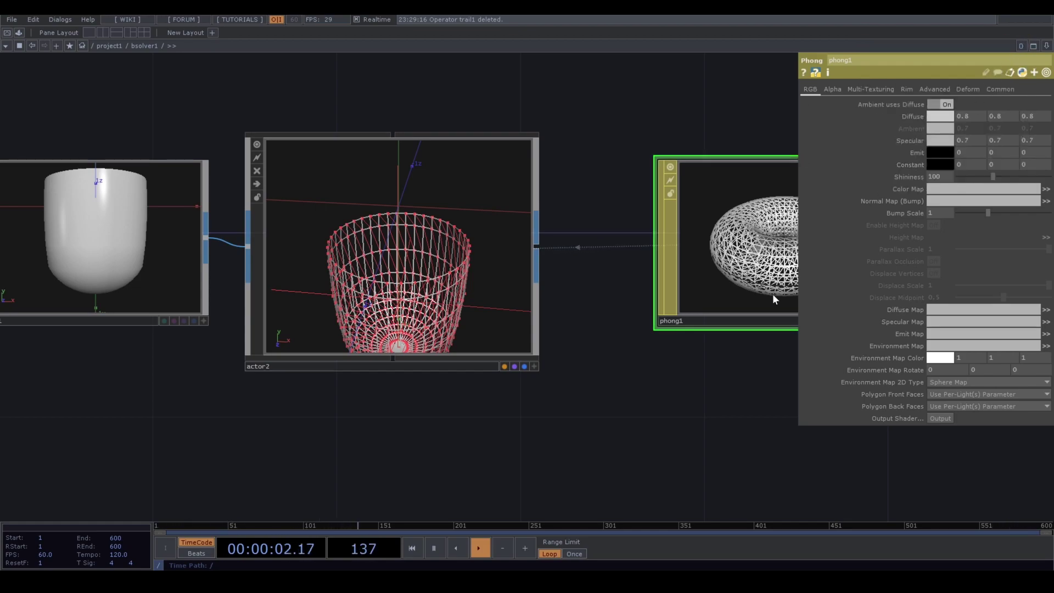
# Set the small-sphere actor's collision shape to Bounding Sphere
pyautogui.moveTo(742, 394); pyautogui.dragTo(623, 369)
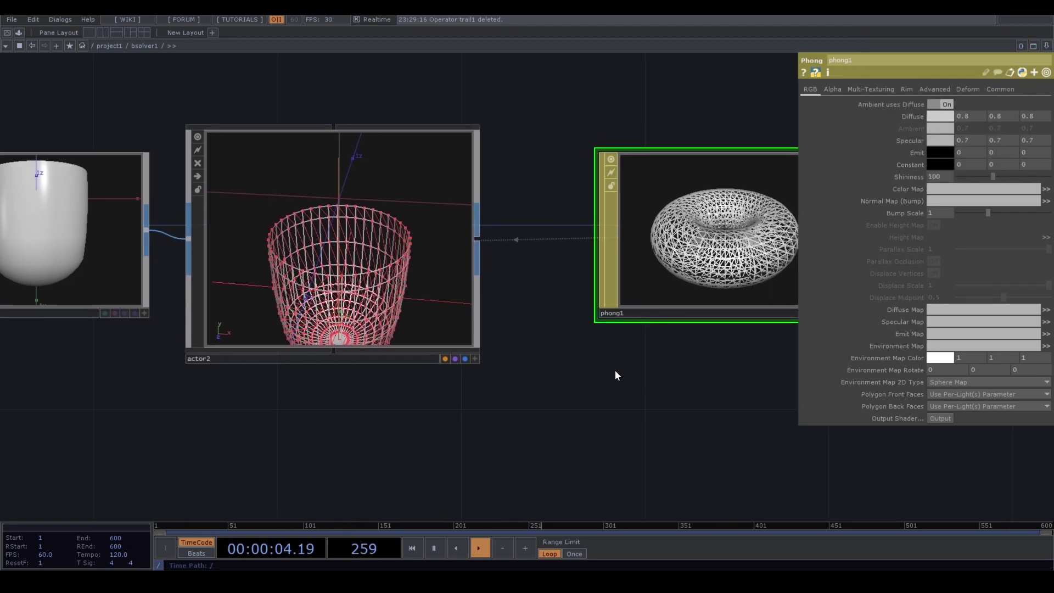
pyautogui.scroll(-5, 607, 370)
pyautogui.moveTo(490, 436); pyautogui.dragTo(664, 381)
pyautogui.scroll(-5, 664, 381)
pyautogui.moveTo(302, 399); pyautogui.dragTo(526, 348)
pyautogui.scroll(3, 412, 294)
pyautogui.scroll(1, 483, 313)
pyautogui.moveTo(306, 299); pyautogui.dragTo(377, 285)
pyautogui.click(376, 285)
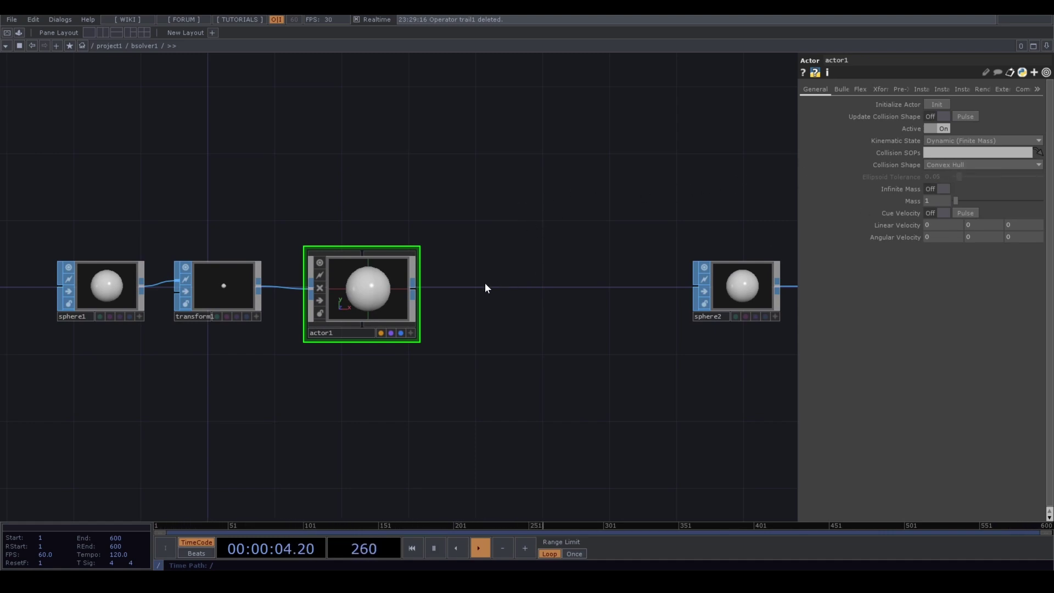
pyautogui.scroll(4, 374, 242)
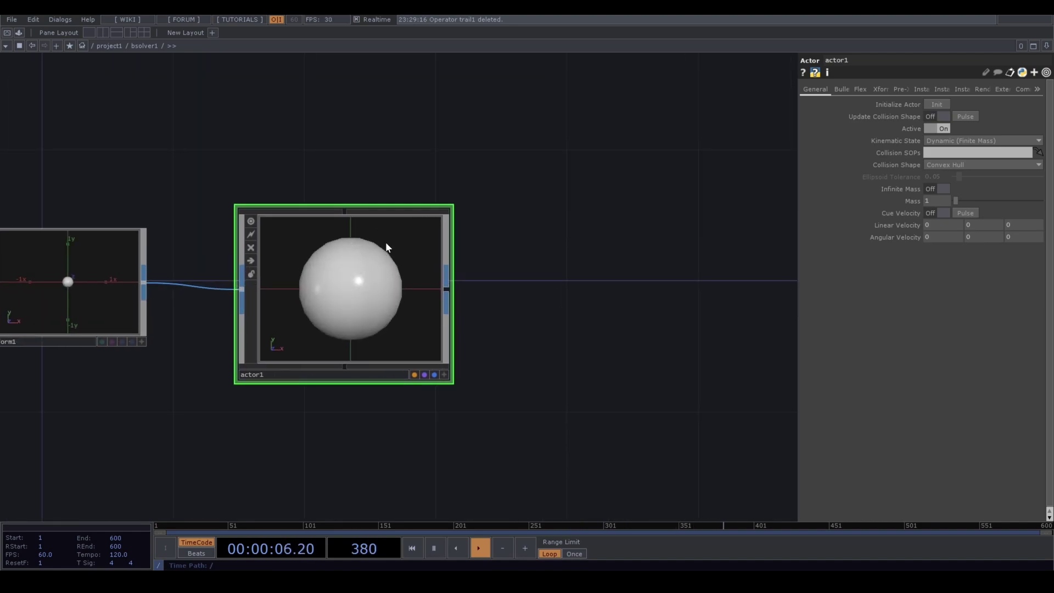
pyautogui.click(940, 166)
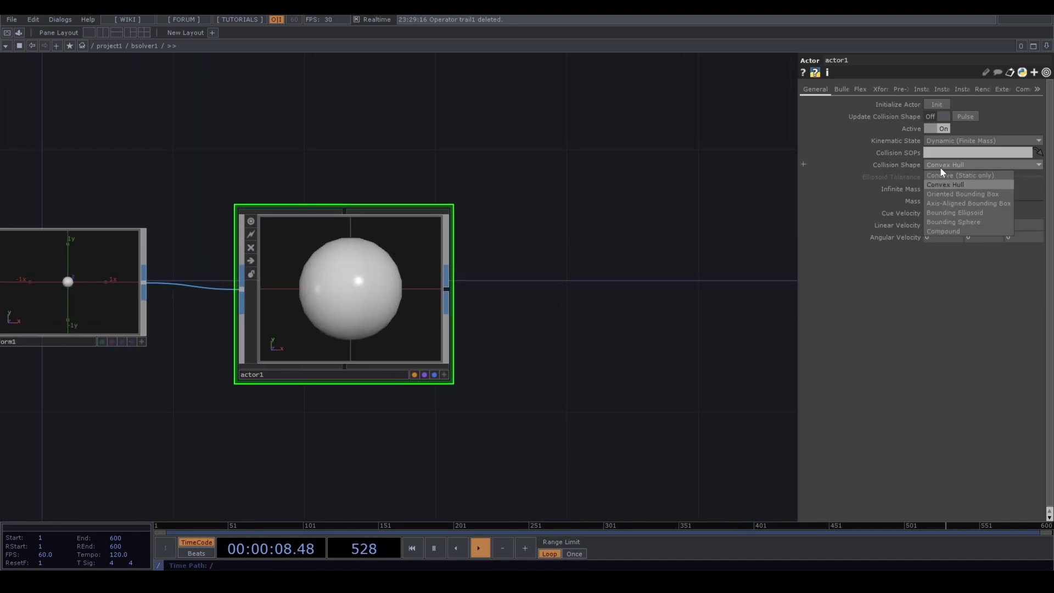
pyautogui.click(940, 223)
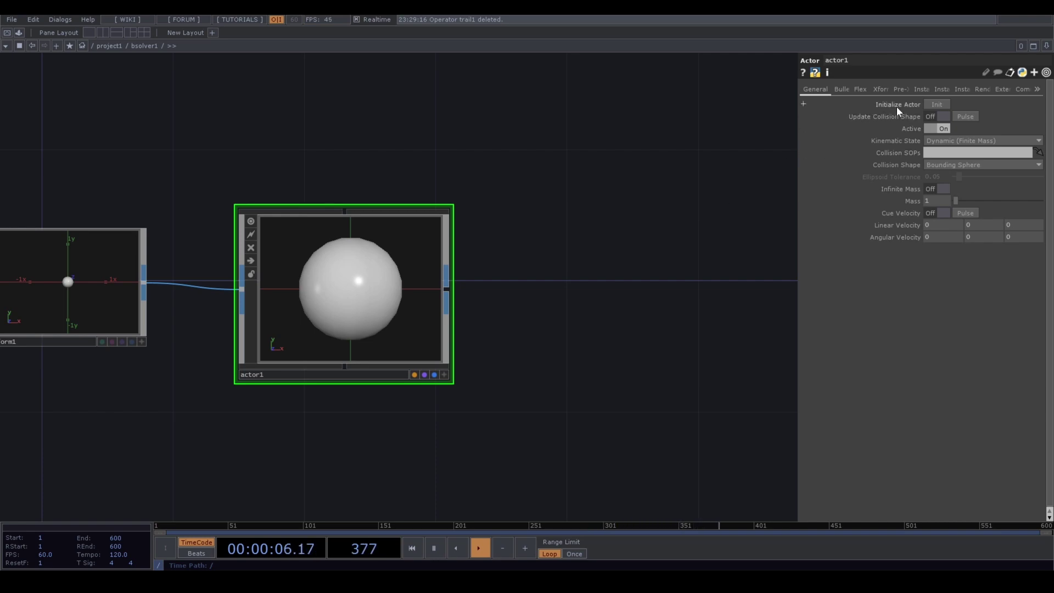
# Turn on the small-sphere actor's Bullet display guide and Continuous Collision Detection
pyautogui.click(836, 89)
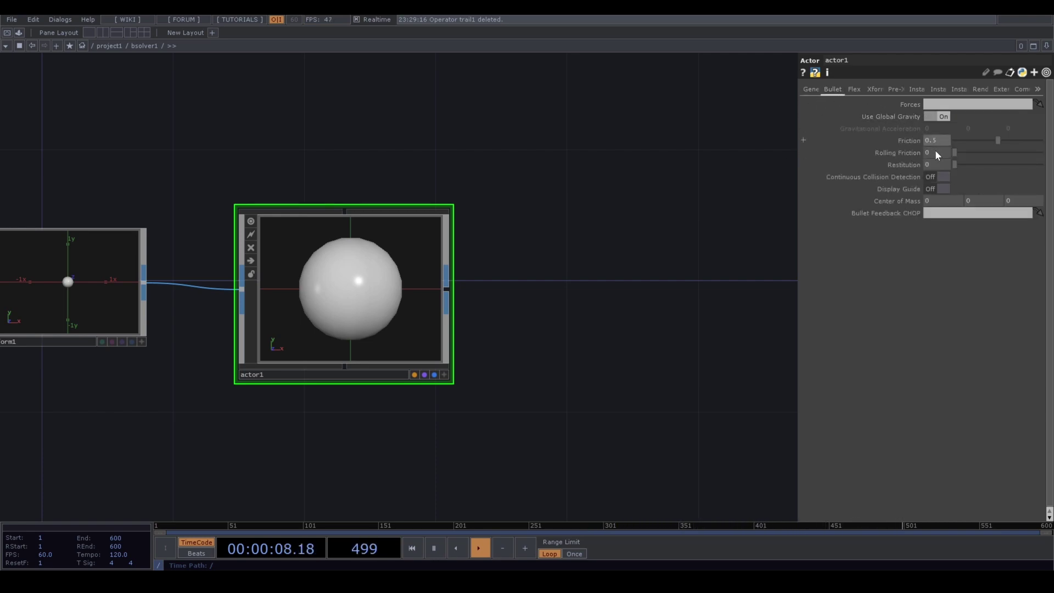
pyautogui.click(936, 189)
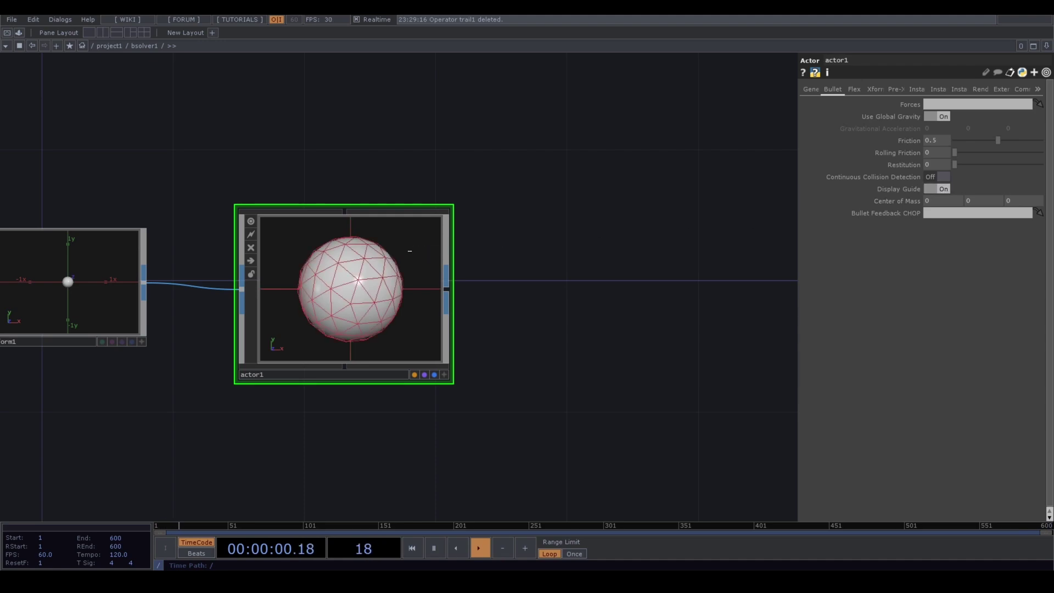
pyautogui.scroll(2, 332, 281)
pyautogui.scroll(2, 332, 280)
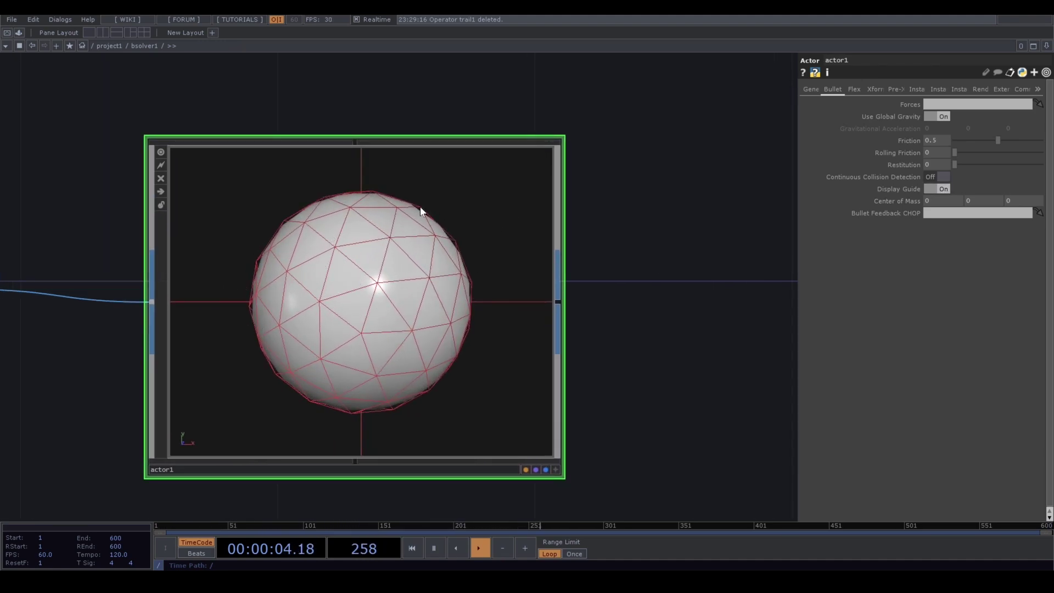
pyautogui.click(939, 178)
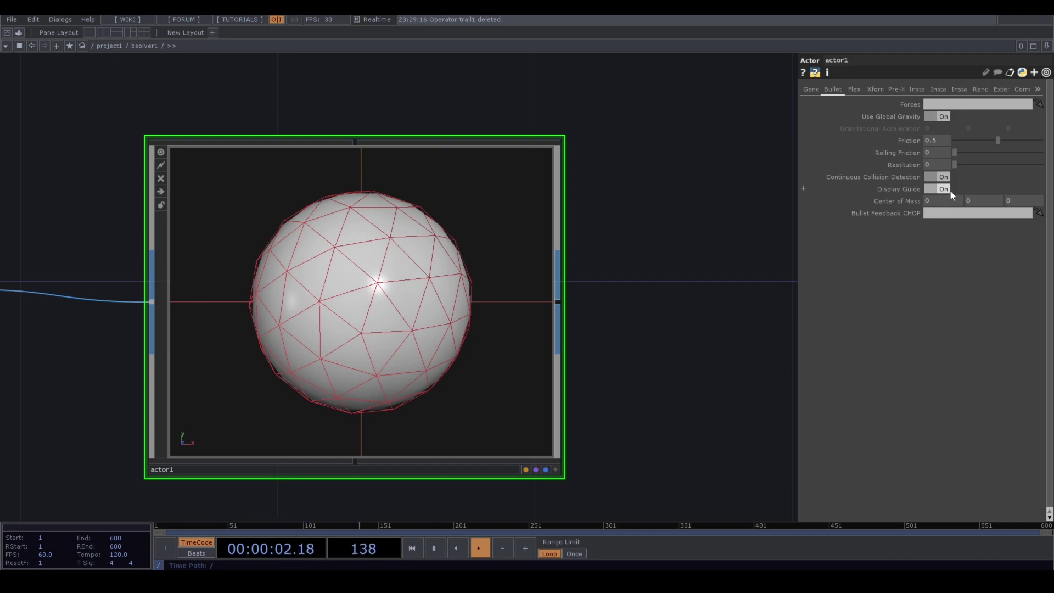
# Set the small-sphere actor's friction to 0.1 and its restitution to 0.2
pyautogui.click(938, 143)
pyautogui.write('0.1')
pyautogui.press('Return')
pyautogui.click(931, 162)
pyautogui.write('0.2')
pyautogui.press('Return')
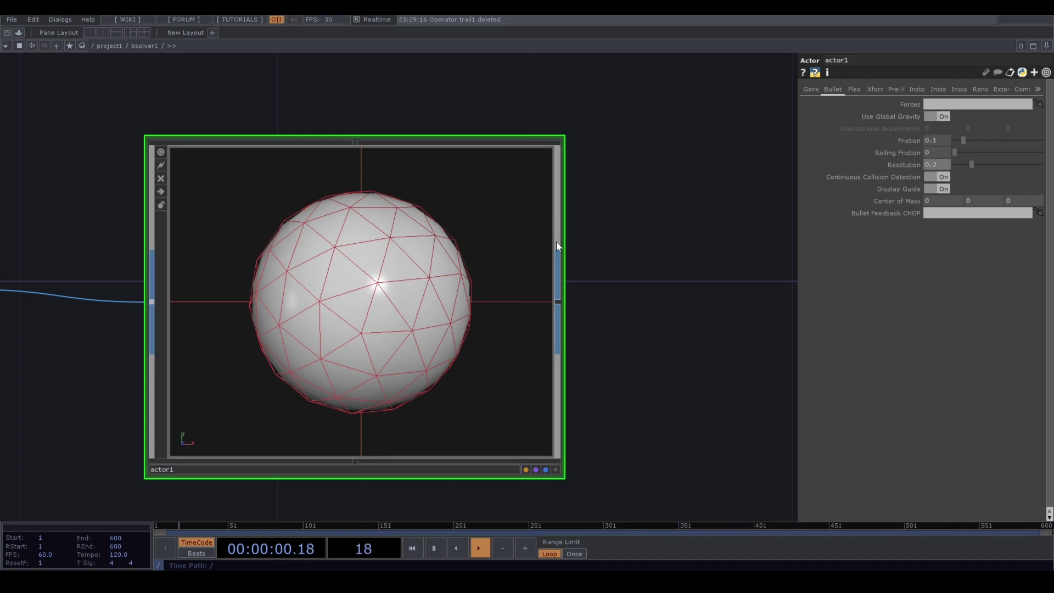
# Create a second Phong MAT above the small-sphere actor and assign it as that actor's material
pyautogui.scroll(-4, 556, 241)
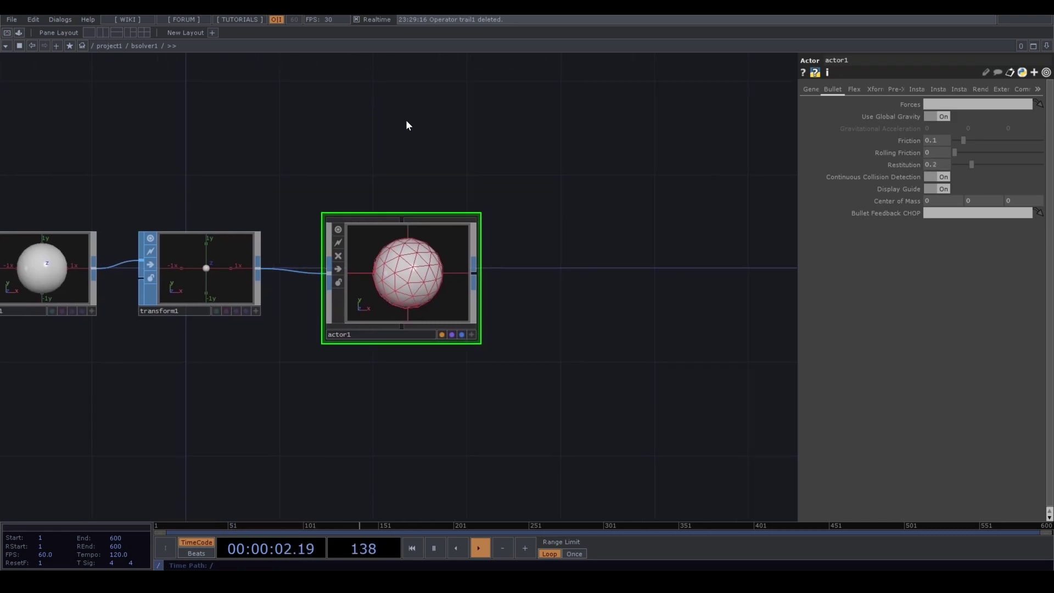
pyautogui.press('Tab')
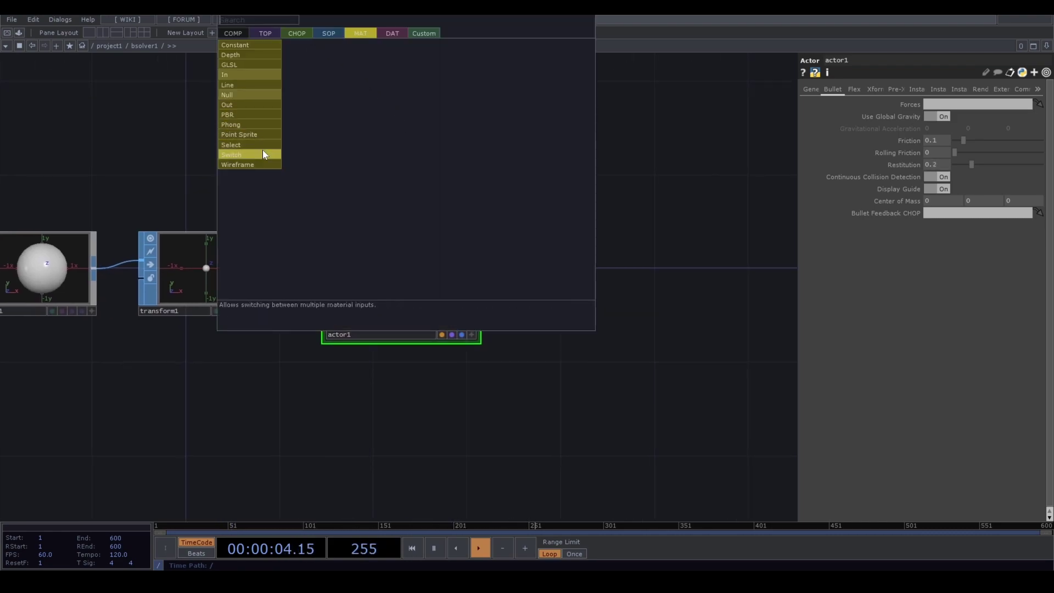
pyautogui.click(255, 126)
pyautogui.click(420, 135)
pyautogui.moveTo(414, 138); pyautogui.dragTo(415, 232)
pyautogui.click(414, 221)
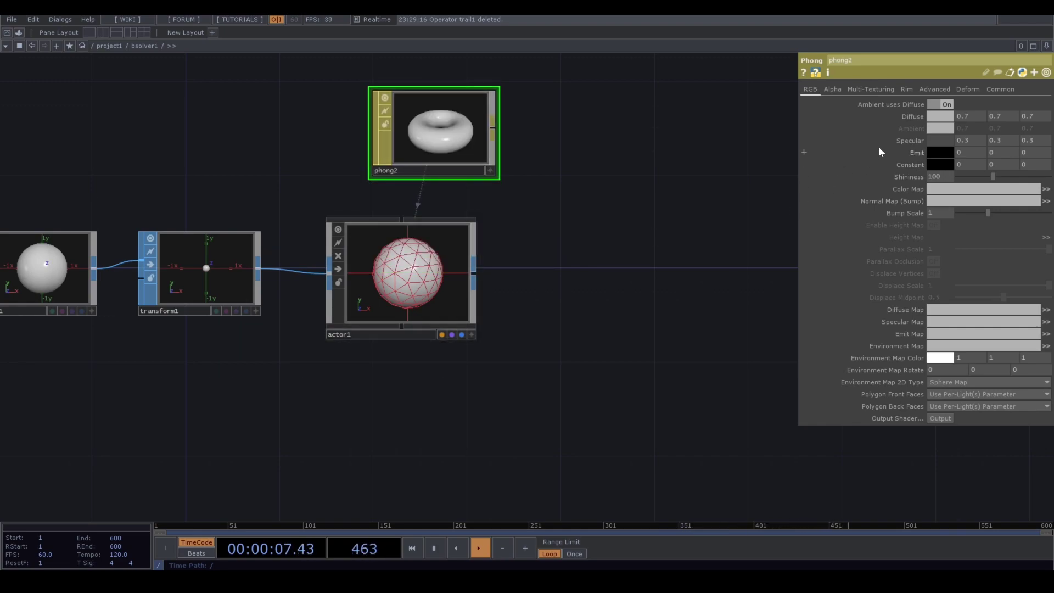
# Change the sphere material's diffuse colour to bright yellow (0.91372, 1, 0)
pyautogui.click(935, 117)
pyautogui.click(951, 65)
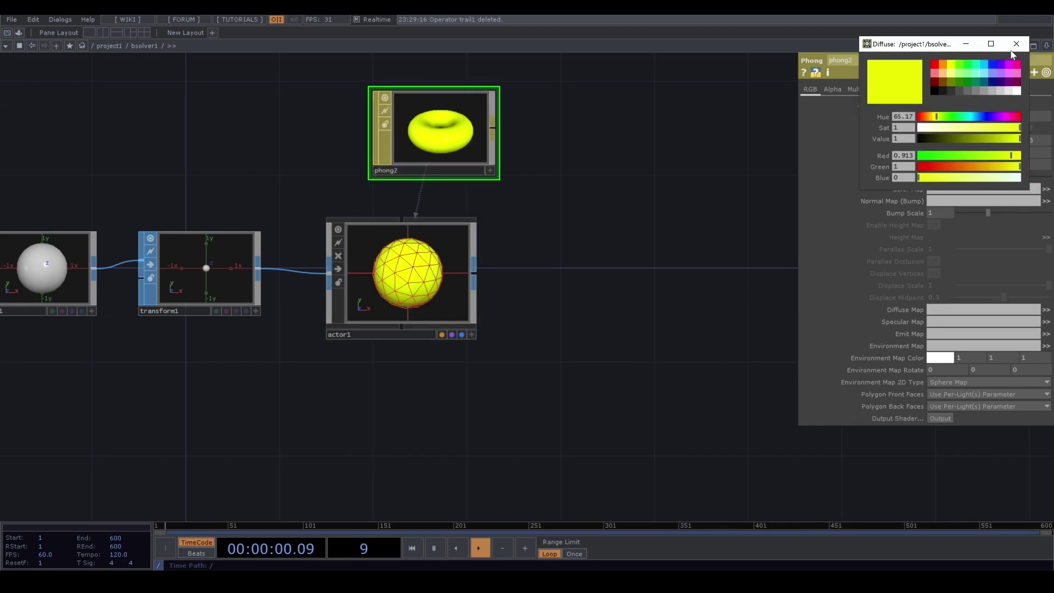
pyautogui.click(1016, 44)
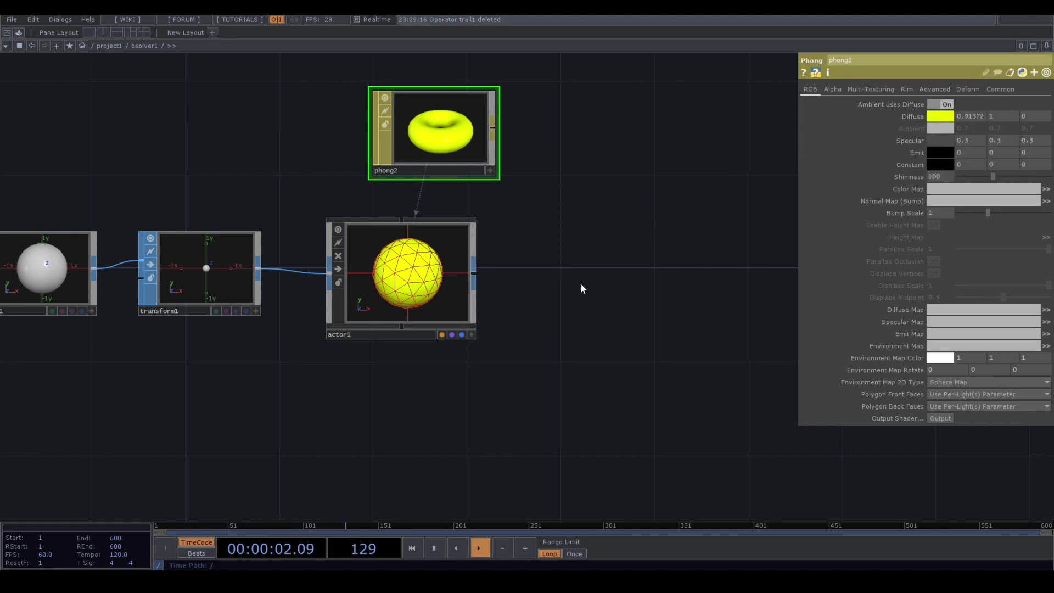
# Examine the Bullet settings of the yellow ball actor and the transform settings of the cup actor
pyautogui.hscroll(3, 542, 318)
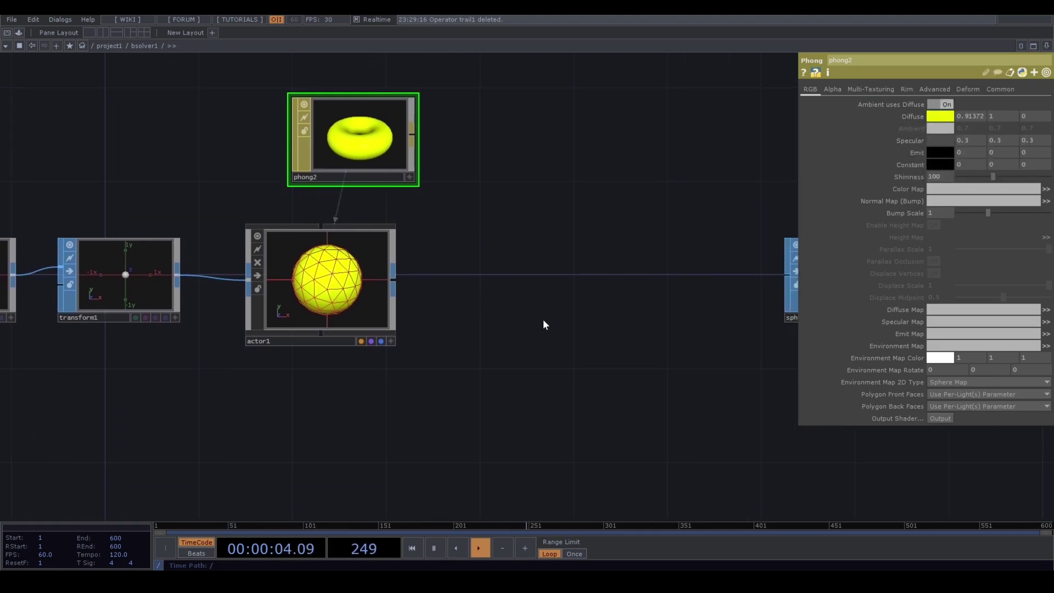
pyautogui.hscroll(4, 559, 318)
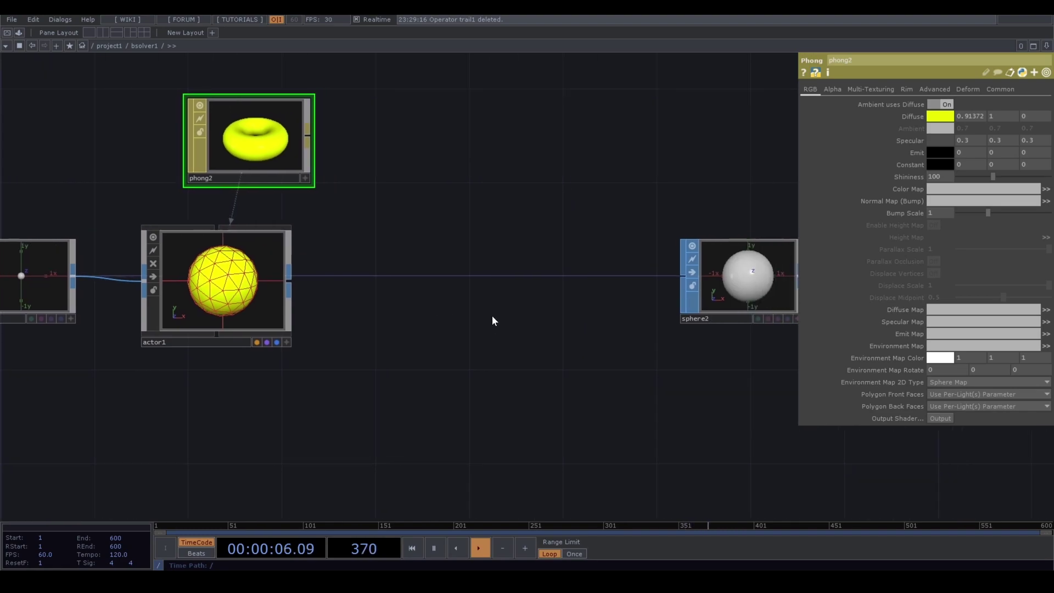
pyautogui.scroll(-3, 492, 318)
pyautogui.click(347, 303)
pyautogui.hscroll(6, 501, 372)
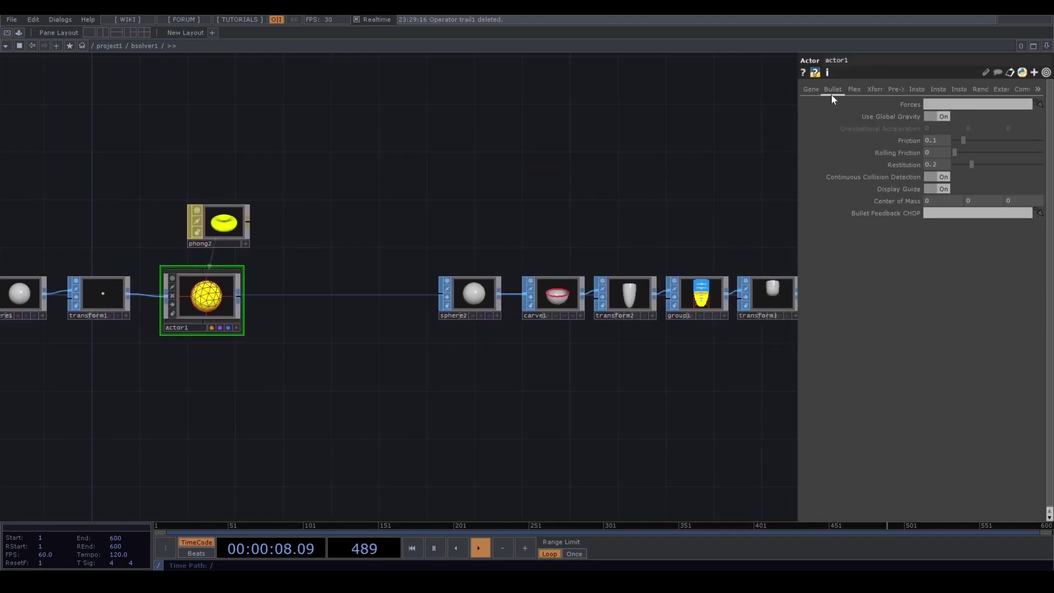
pyautogui.hscroll(10, 604, 264)
pyautogui.click(661, 308)
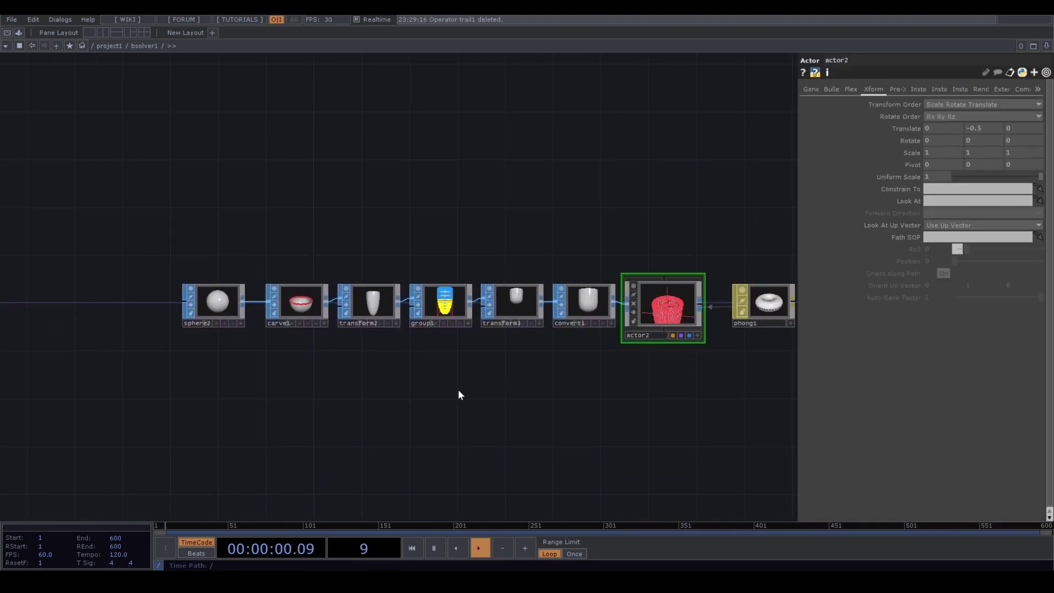
# Return to the parent network and inspect the ball and wireframe cup closely from an angle in the solver's viewer
pyautogui.hscroll(-2, 385, 379)
pyautogui.hscroll(-3, 377, 367)
pyautogui.press('u')
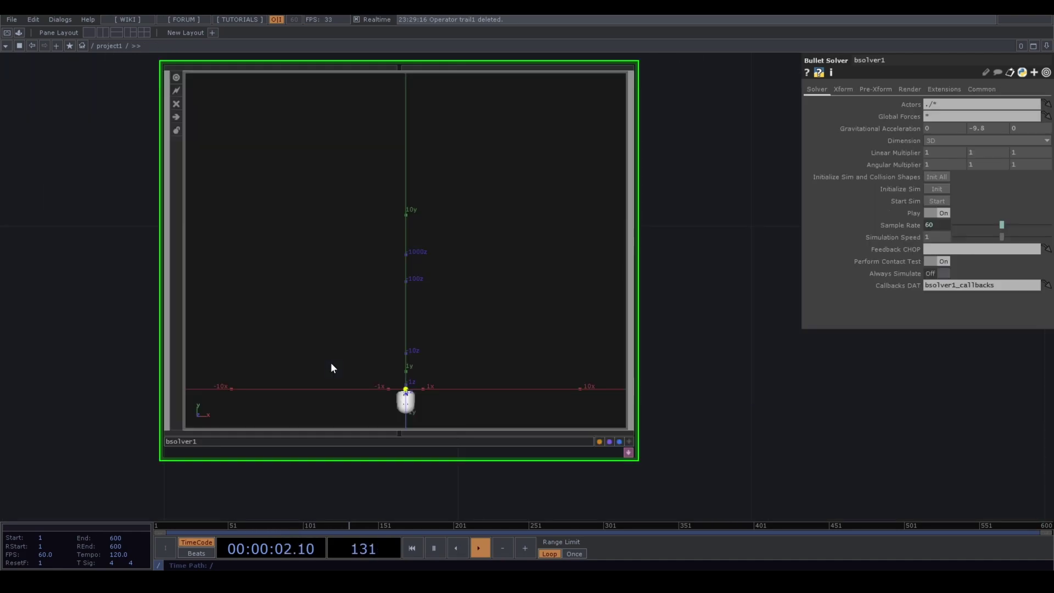
pyautogui.click(629, 441)
pyautogui.press('h')
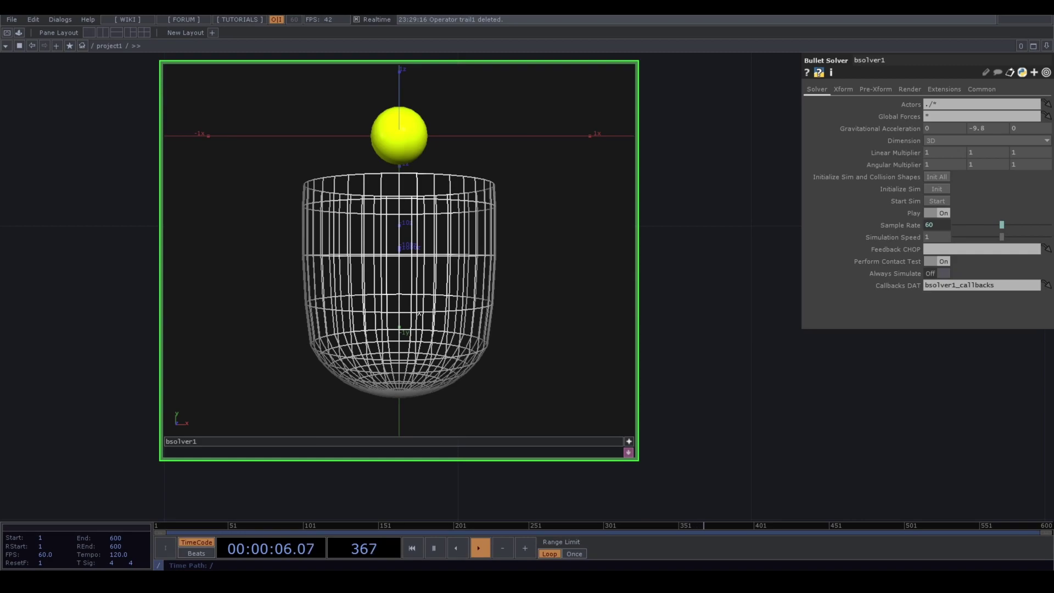
pyautogui.moveTo(423, 285); pyautogui.dragTo(406, 317)
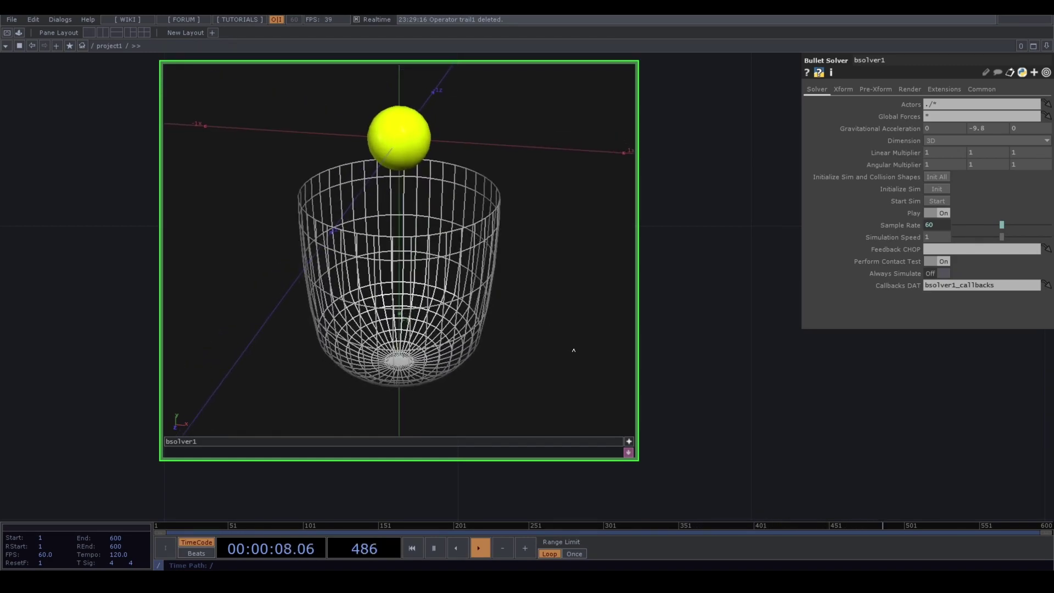
pyautogui.click(629, 442)
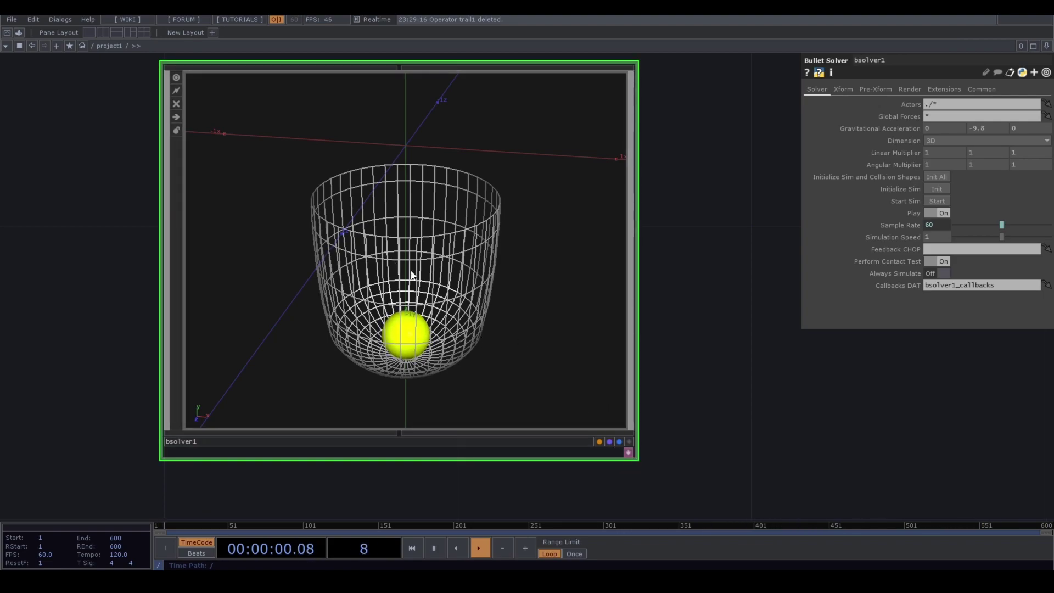
# Inside the Bullet Solver, set the cup actor's collision shape to Convex Hull
pyautogui.press('i')
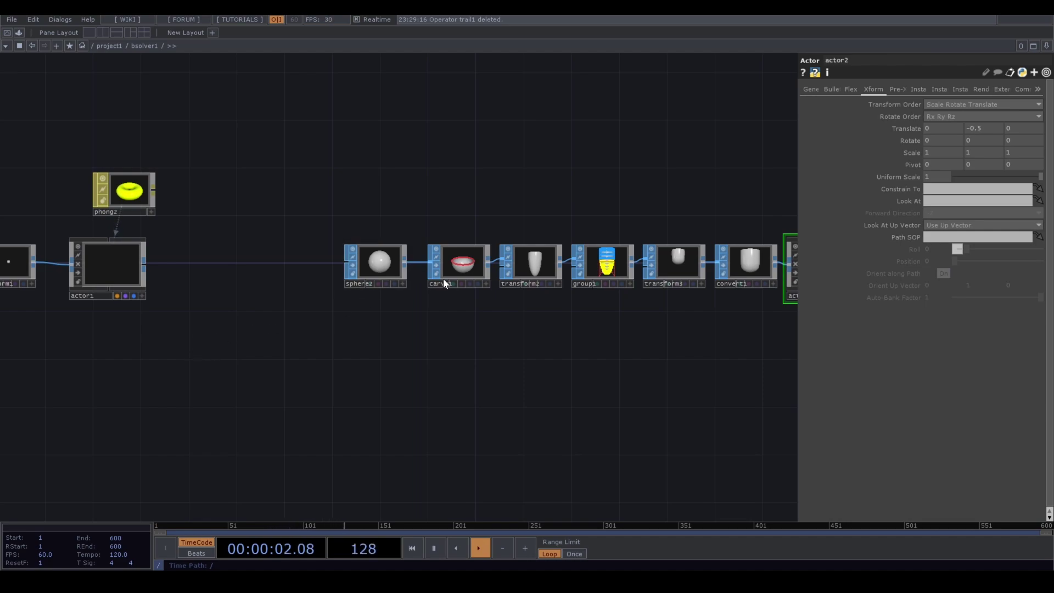
pyautogui.click(100, 272)
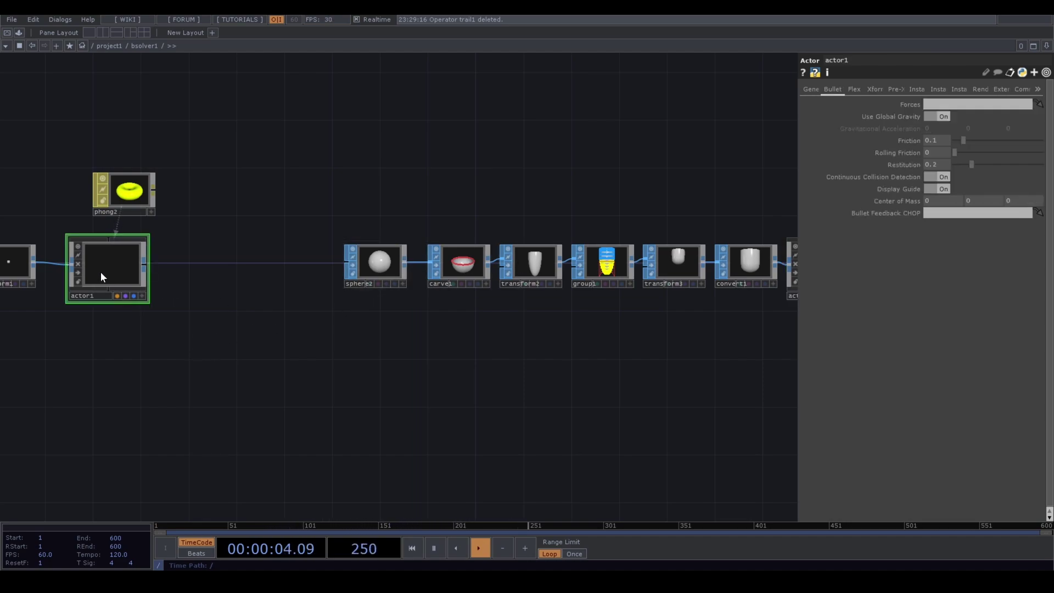
pyautogui.moveTo(600, 331); pyautogui.dragTo(318, 334)
pyautogui.click(535, 273)
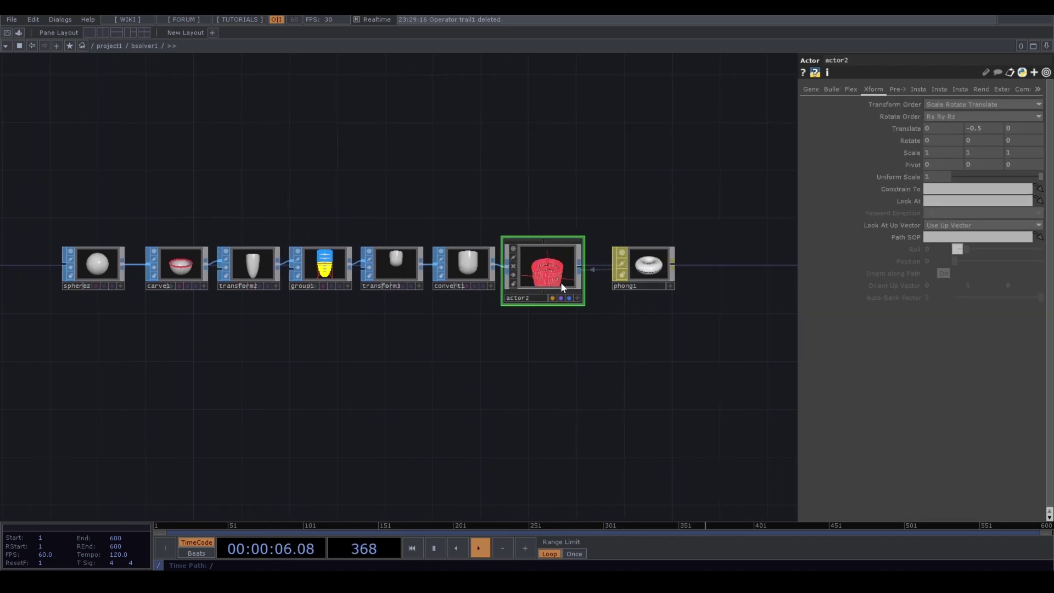
pyautogui.scroll(5, 558, 280)
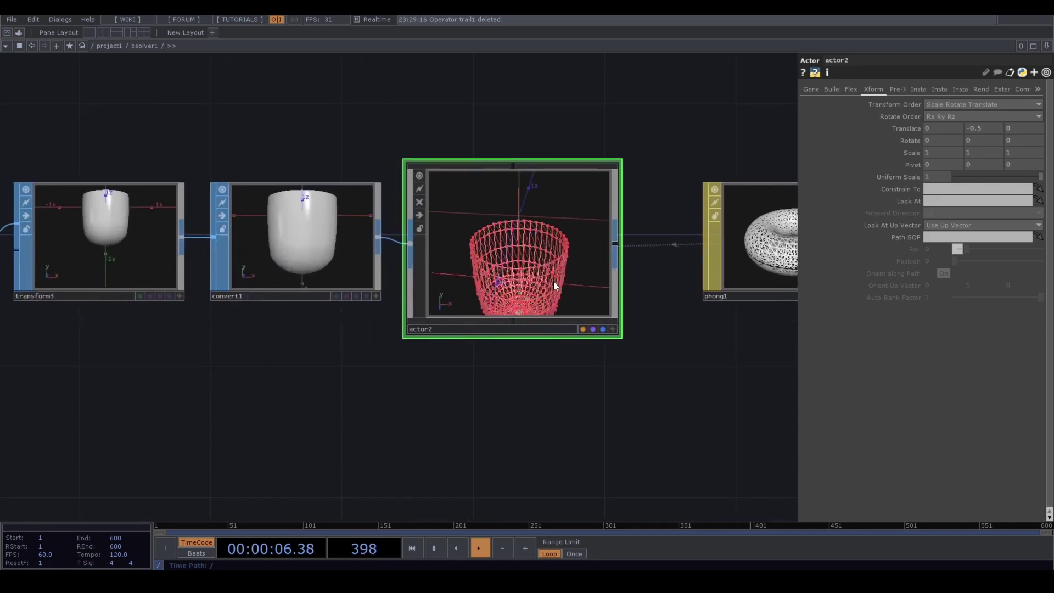
pyautogui.click(809, 88)
pyautogui.click(947, 163)
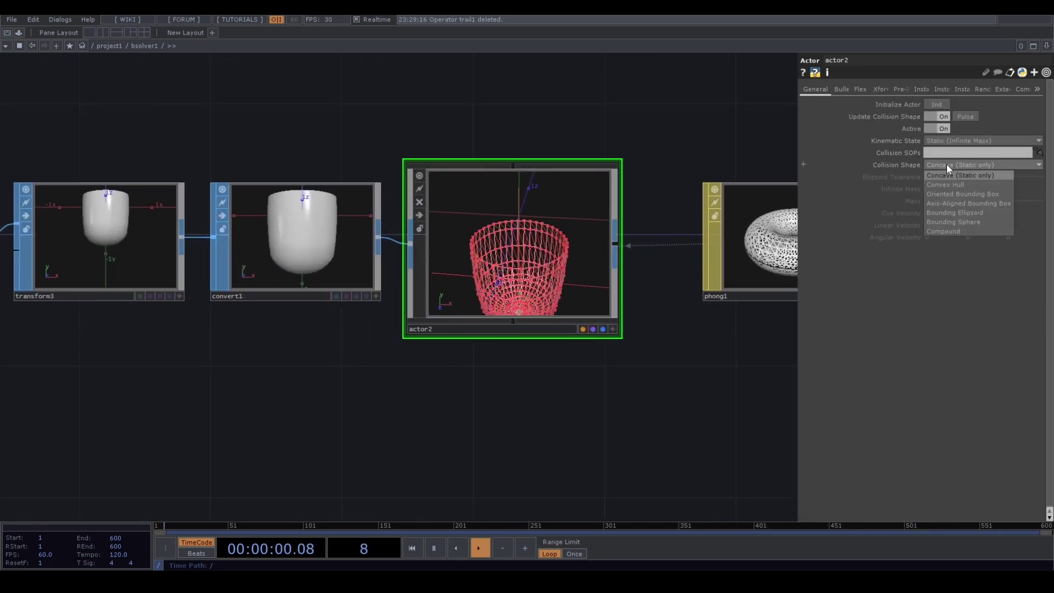
pyautogui.click(950, 185)
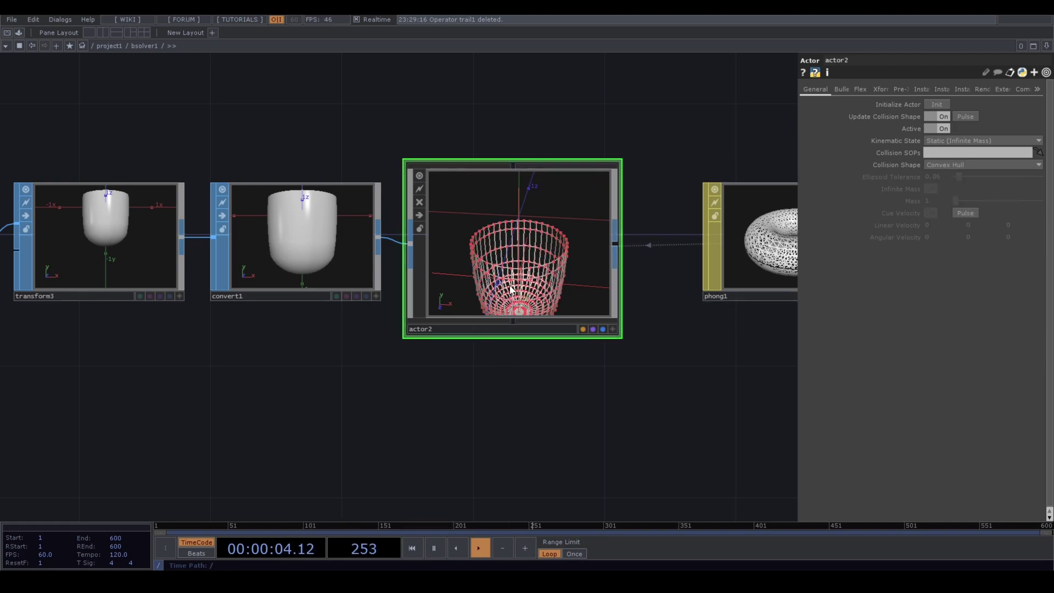
# Reinitialize the solver's simulation and collision shapes, start the simulation, and inspect how the ball meets the convex-hull cup
pyautogui.press('u')
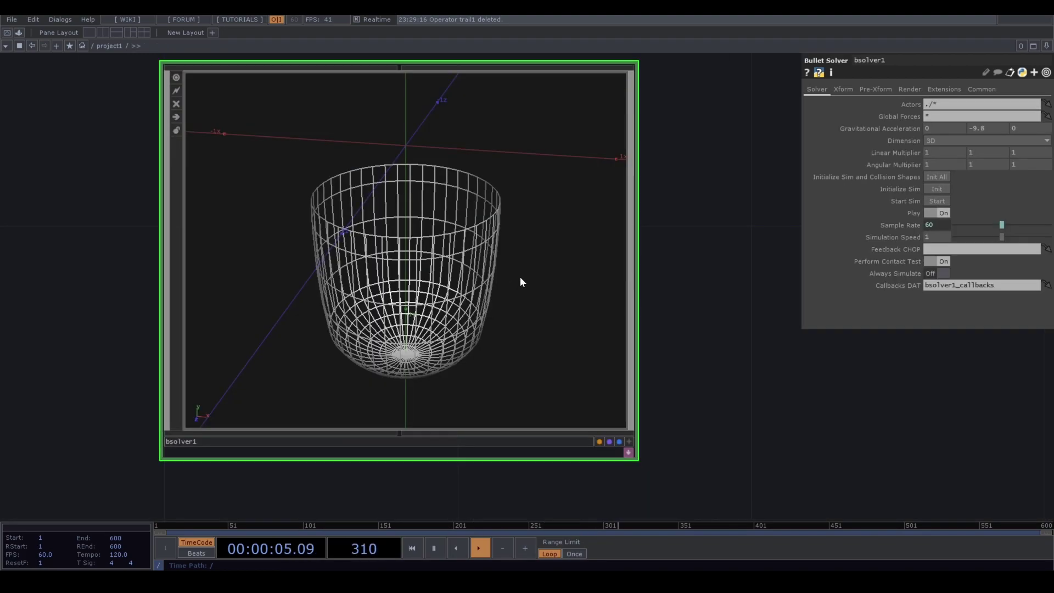
pyautogui.click(938, 176)
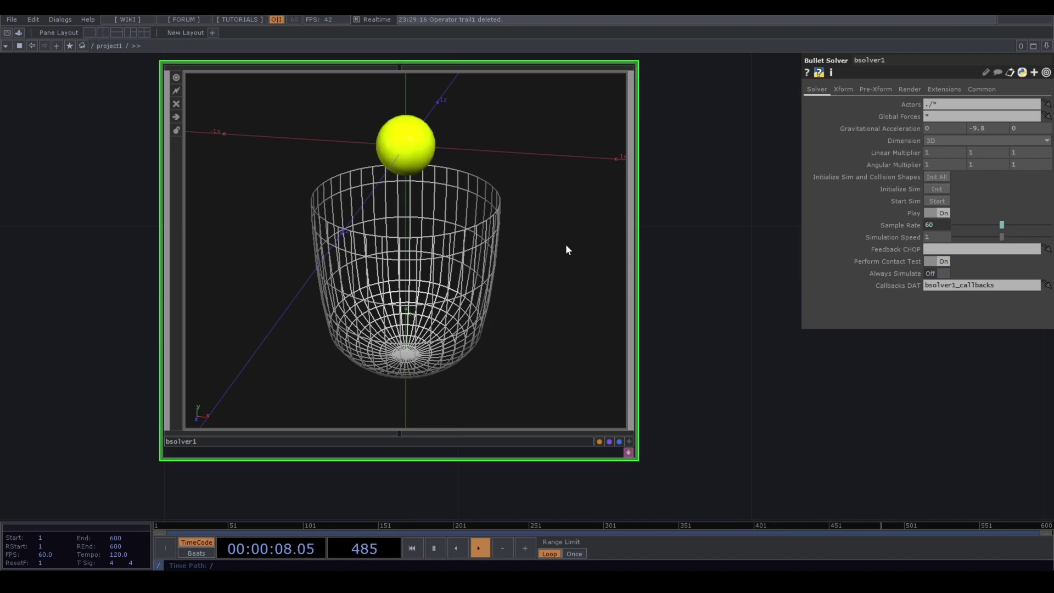
pyautogui.click(938, 201)
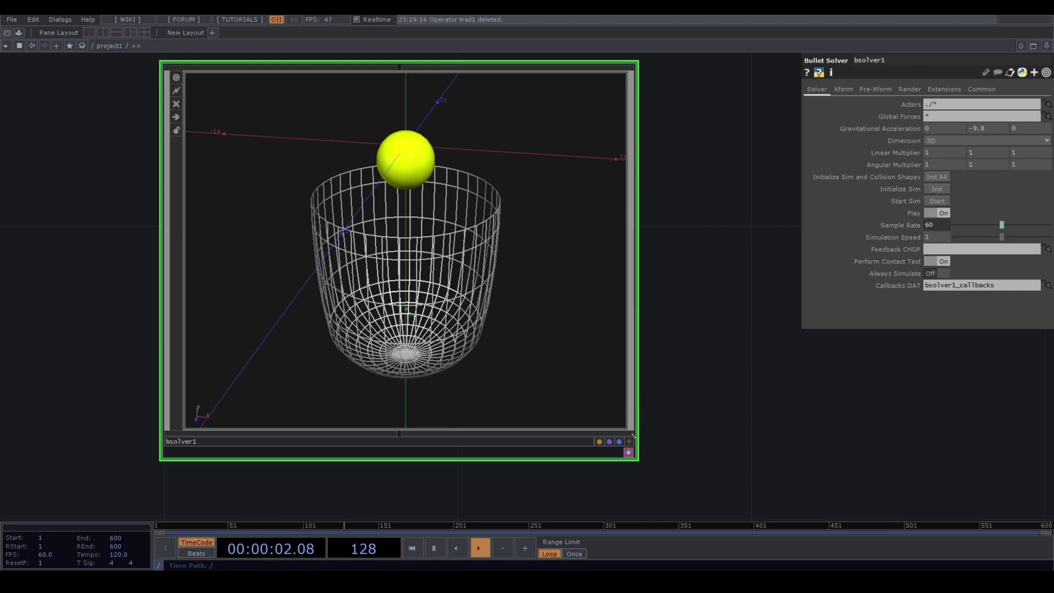
pyautogui.moveTo(630, 447); pyautogui.dragTo(401, 217)
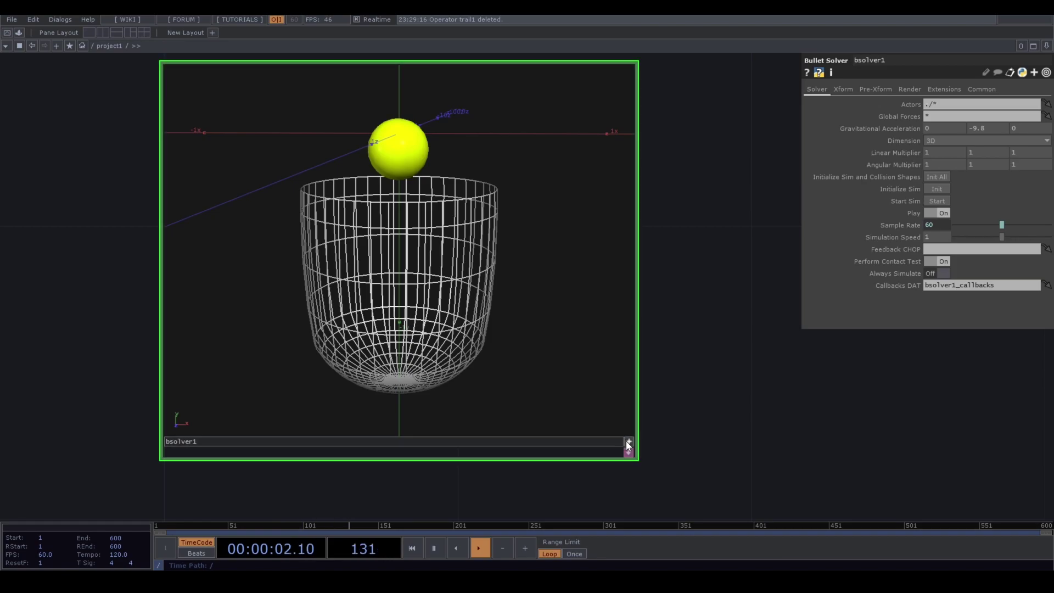
# Set the cup actor's collision shape back to Concave (Static only) and reinitialize the solver's simulation and collision shapes
pyautogui.moveTo(471, 314)
pyautogui.press('i')
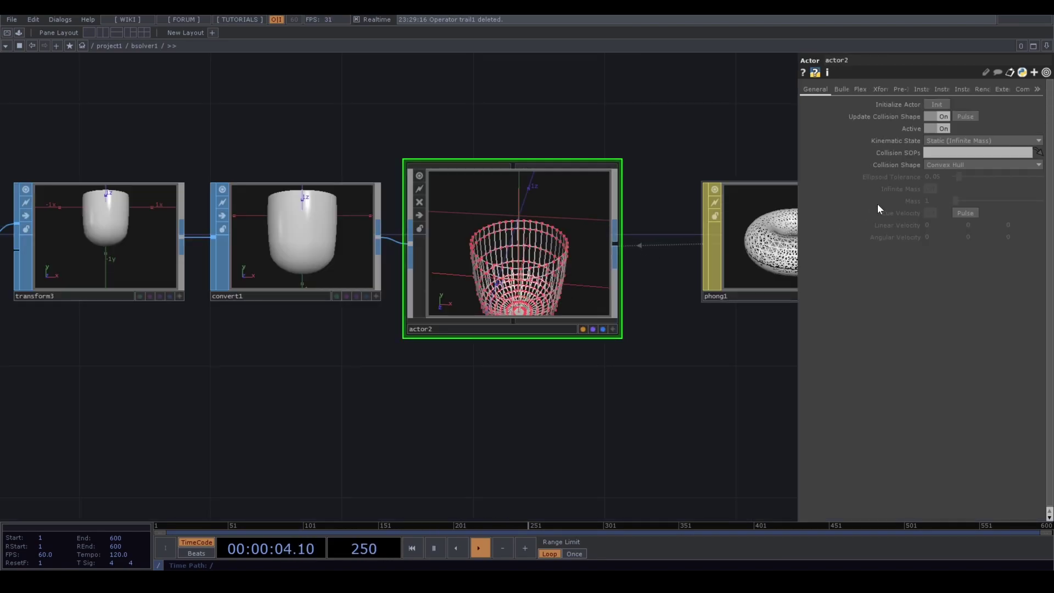
pyautogui.click(937, 163)
pyautogui.click(943, 174)
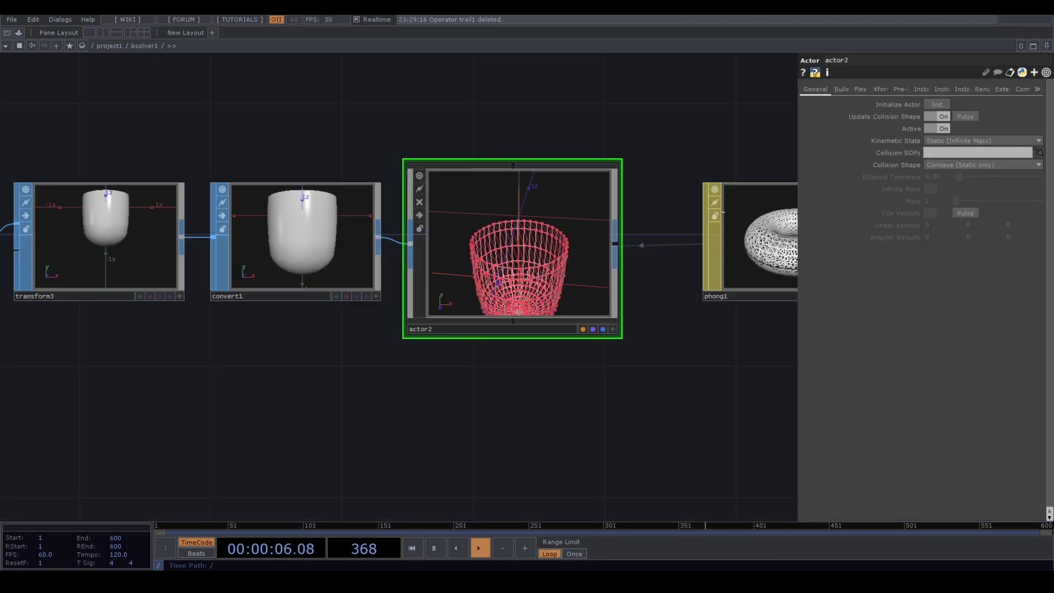
pyautogui.press('u')
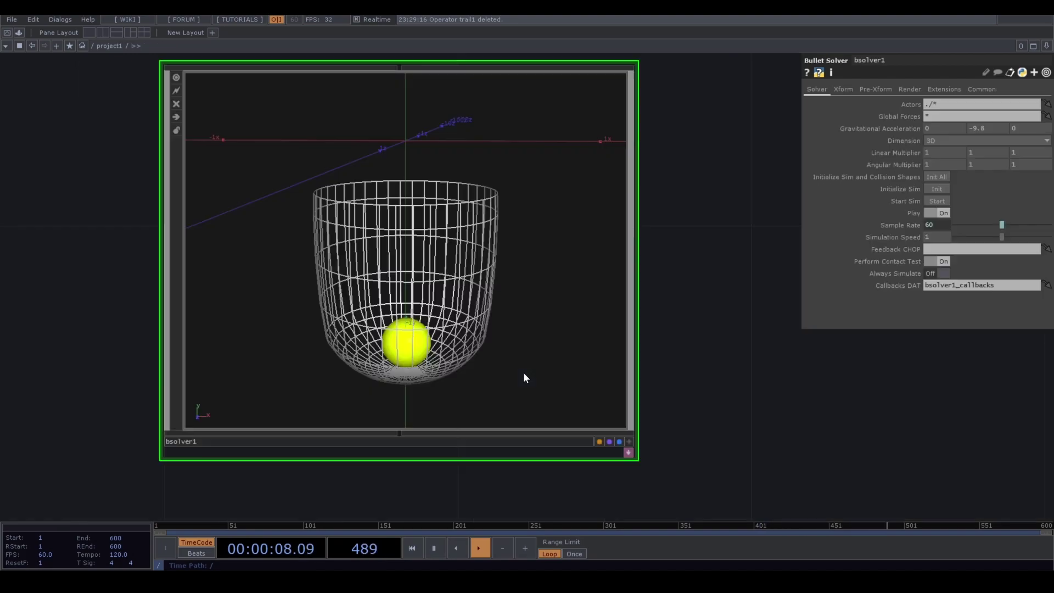
pyautogui.click(937, 177)
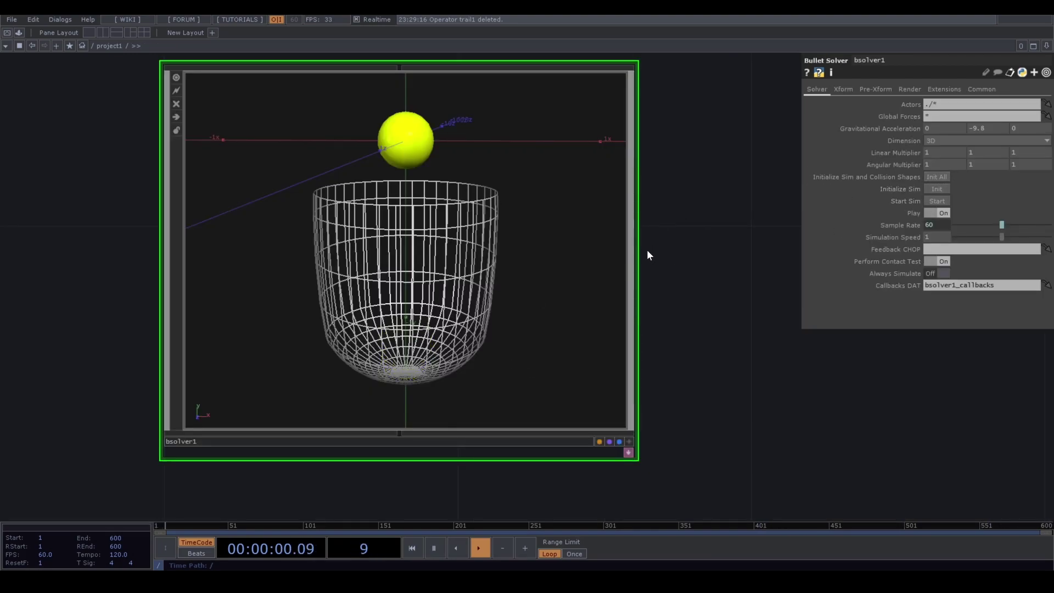
# Add a Replicator COMP beside the yellow ball actor inside the solver network
pyautogui.press('i')
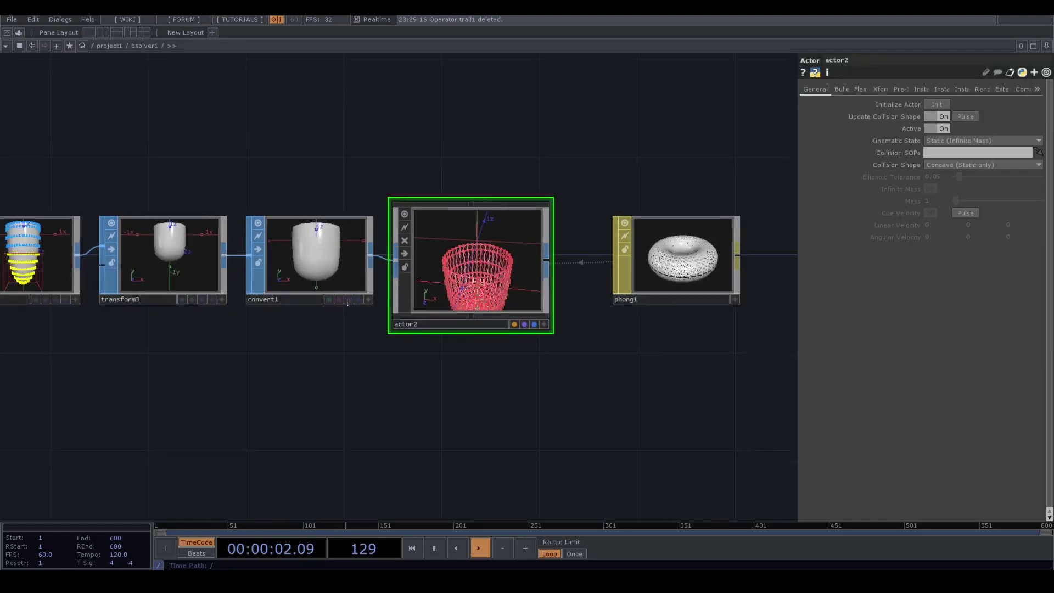
pyautogui.press('h')
pyautogui.scroll(5, 325, 329)
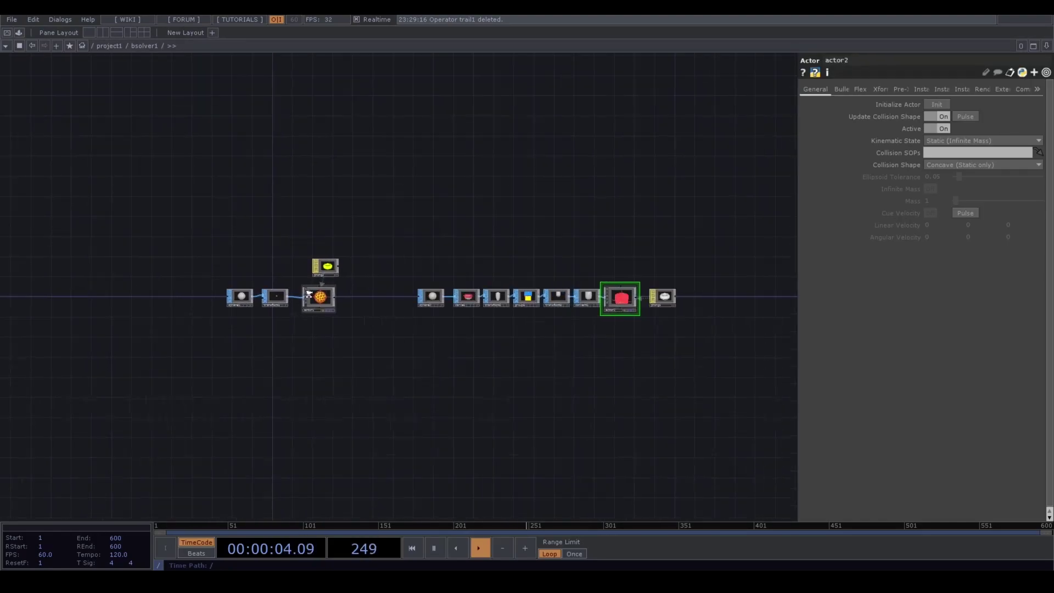
pyautogui.scroll(1, 327, 310)
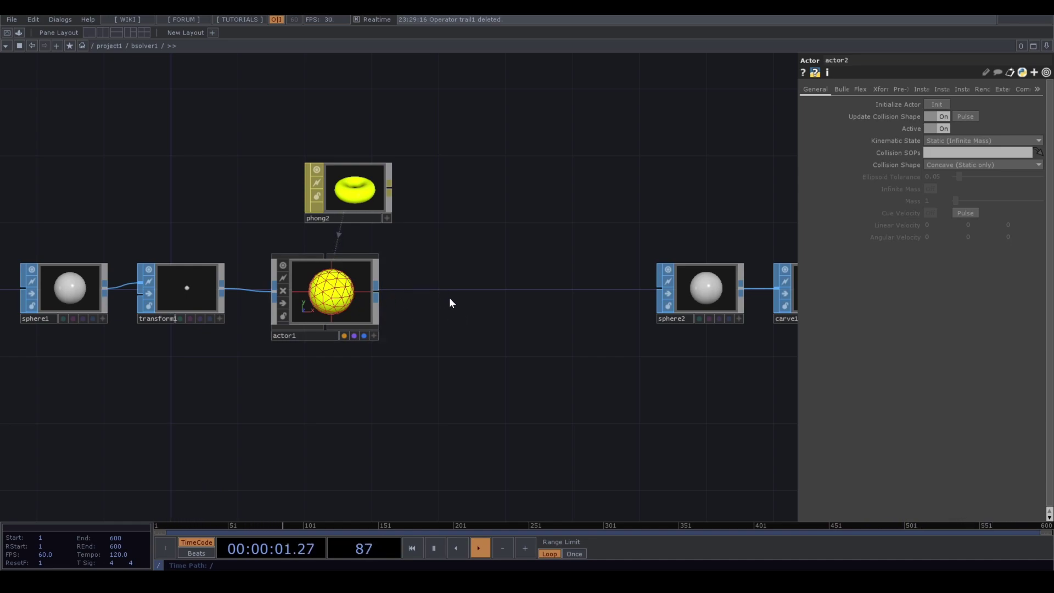
pyautogui.click(347, 295)
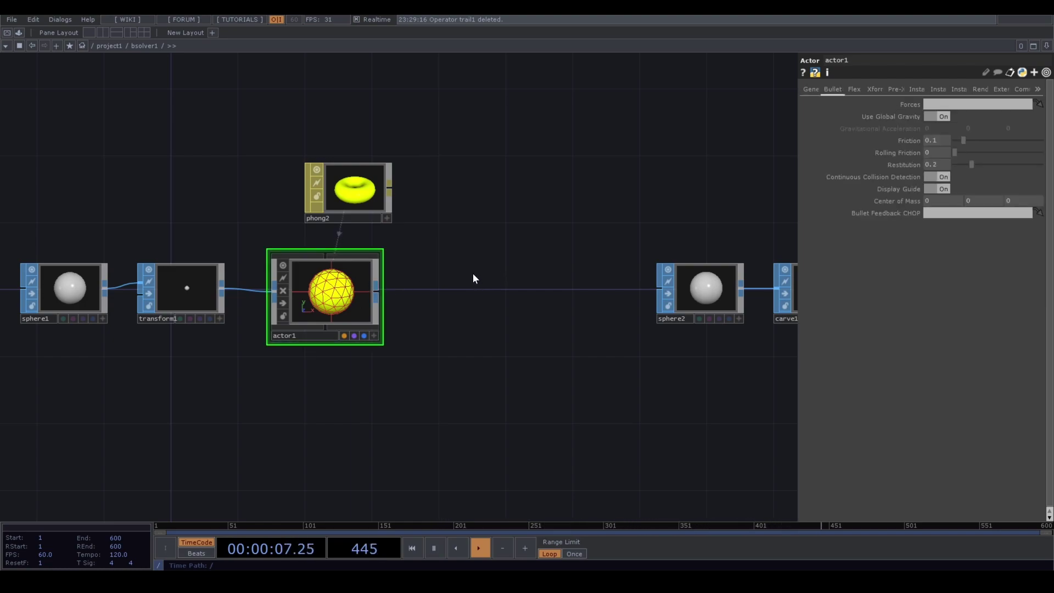
pyautogui.moveTo(460, 274); pyautogui.dragTo(414, 266)
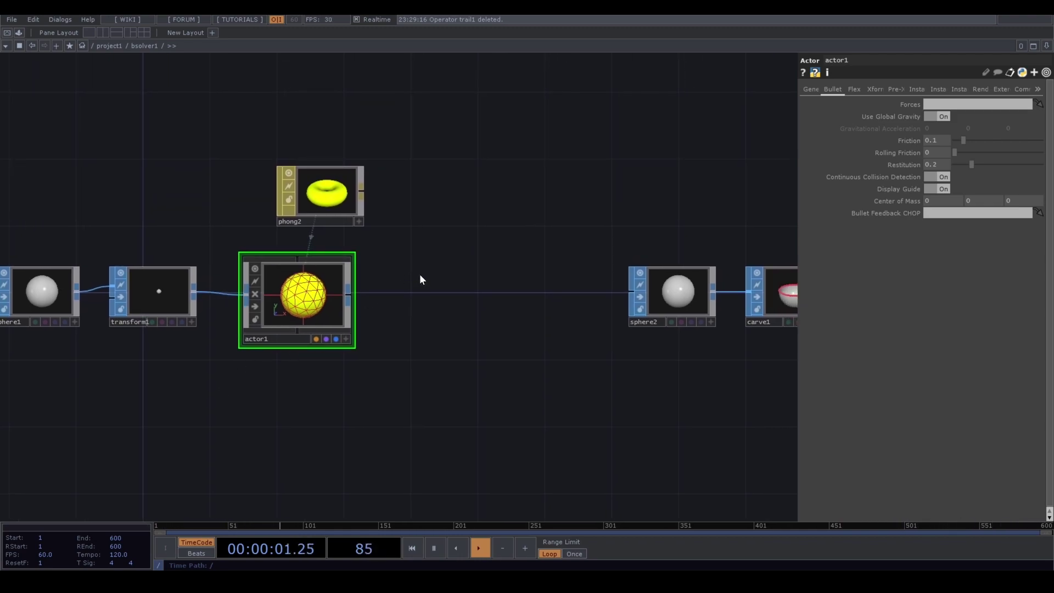
pyautogui.press('Tab')
pyautogui.click(255, 143)
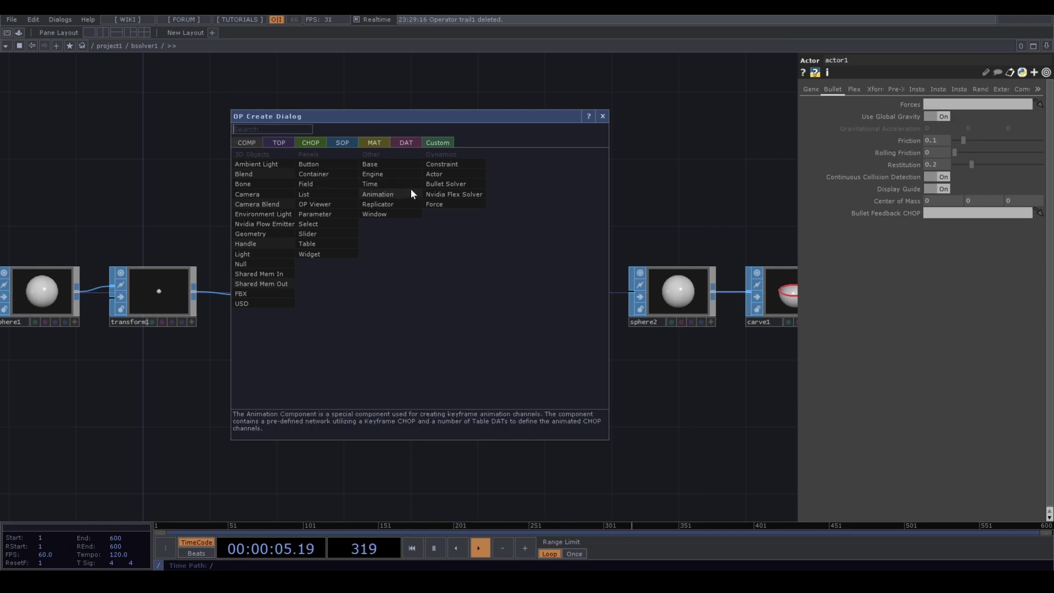
pyautogui.click(379, 203)
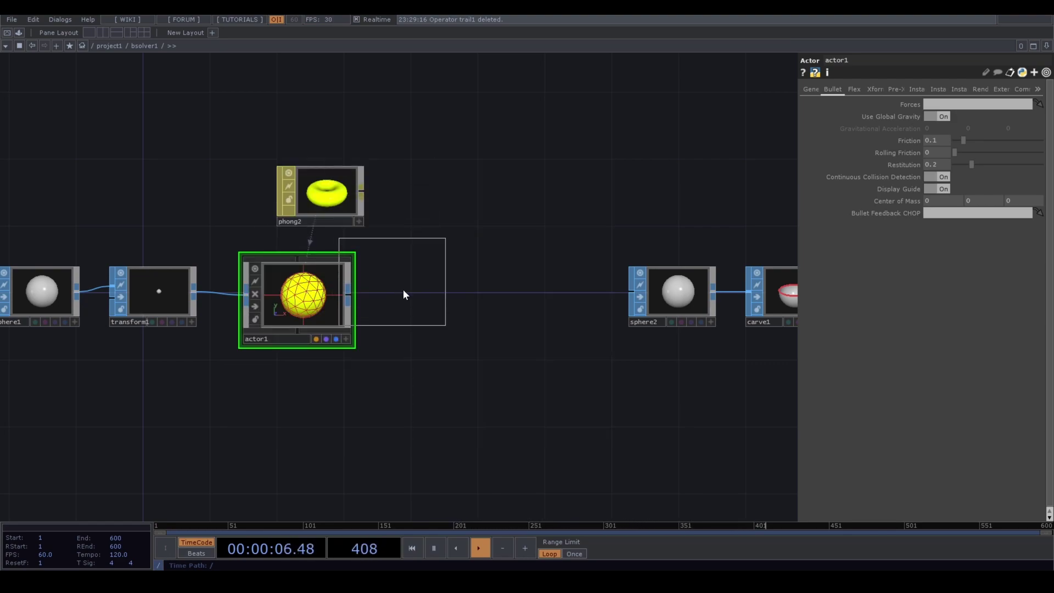
pyautogui.click(461, 302)
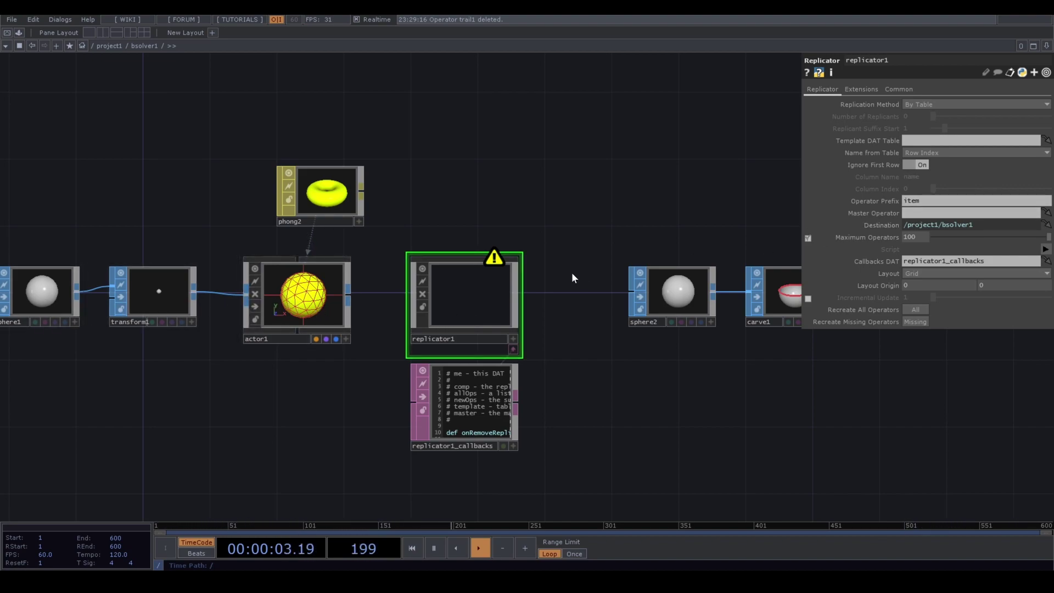
# Rename the yellow ball actor to ball_master1
pyautogui.click(282, 341)
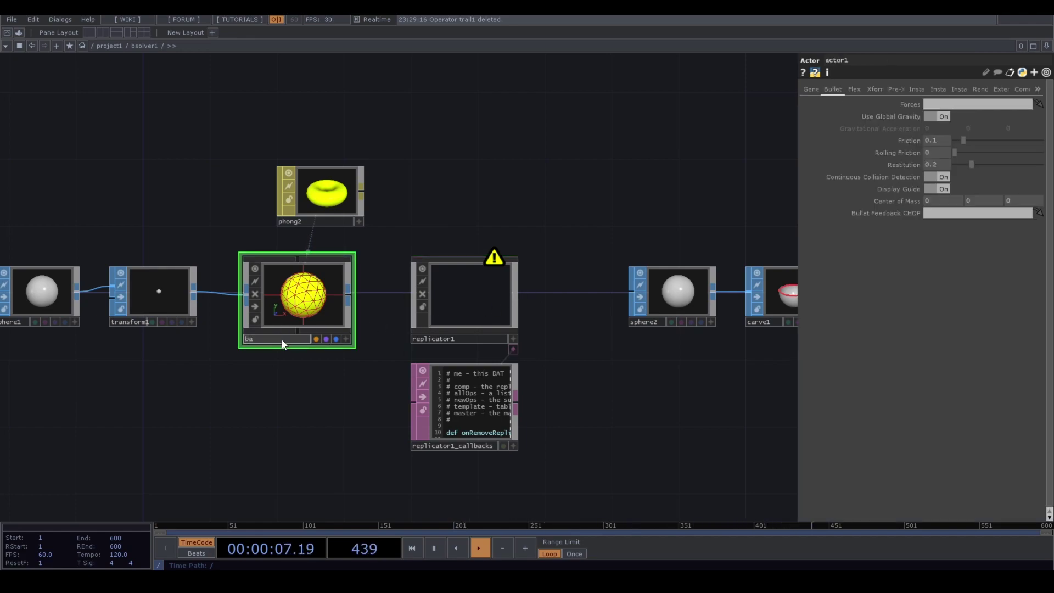
pyautogui.write('ball_master1')
pyautogui.press('Return')
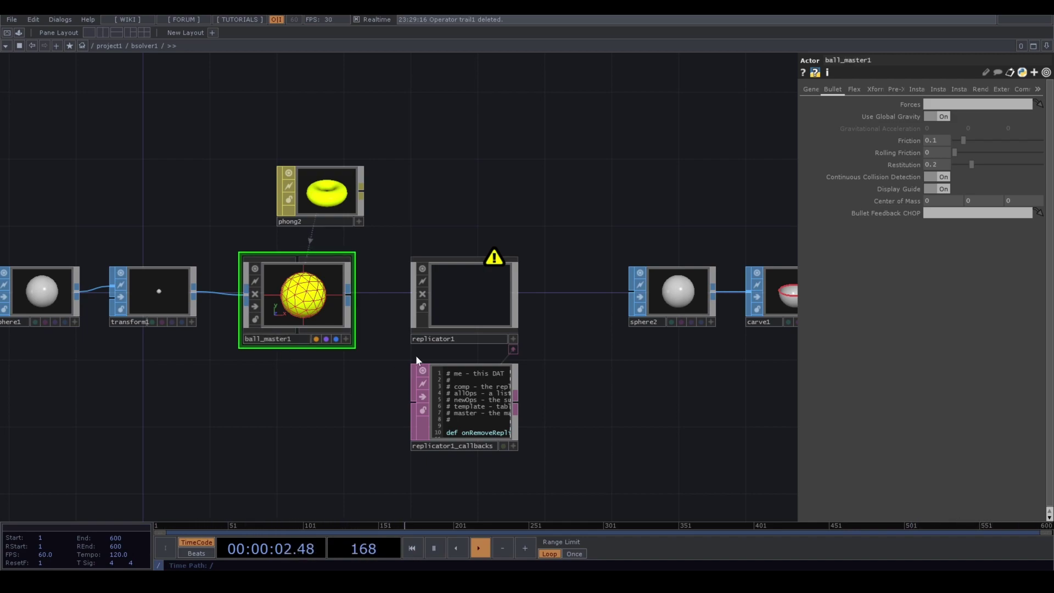
# Assign ball_master1 as the replicator's master operator and set its replication method to By Number
pyautogui.click(461, 299)
pyautogui.moveTo(914, 217); pyautogui.dragTo(914, 218)
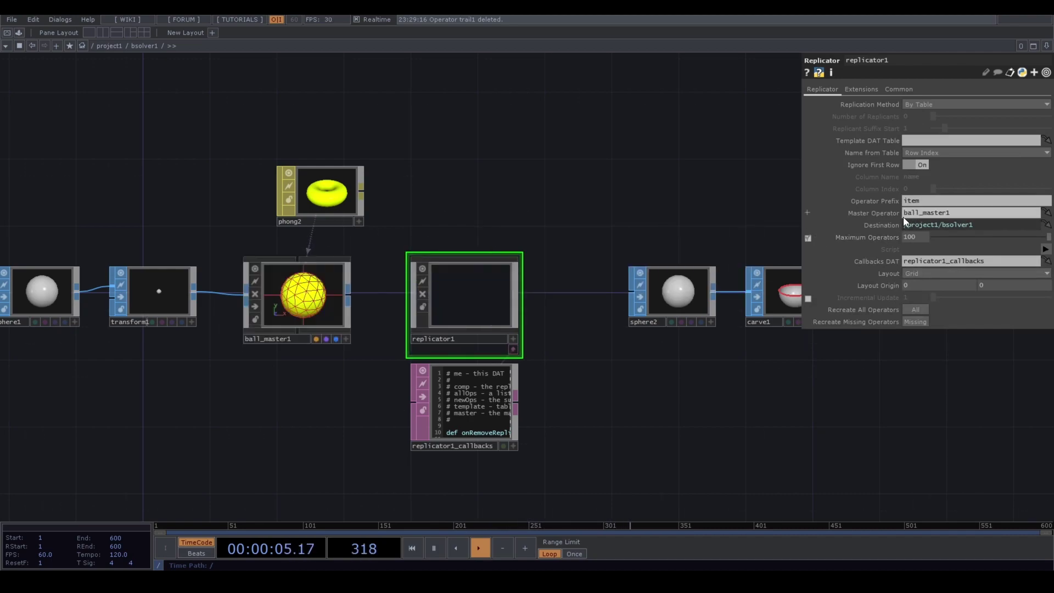
pyautogui.click(928, 100)
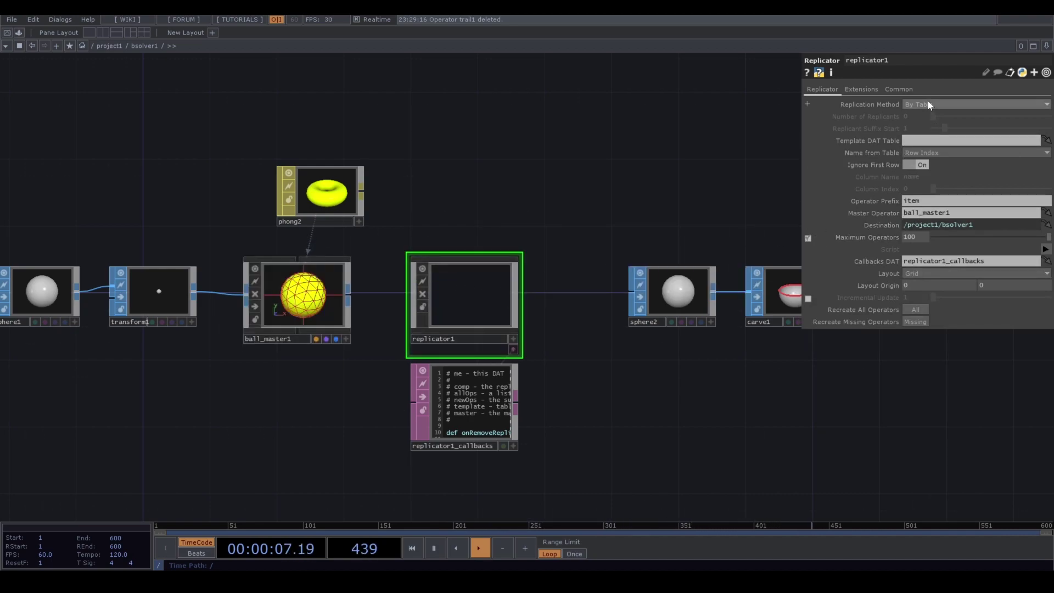
pyautogui.click(928, 106)
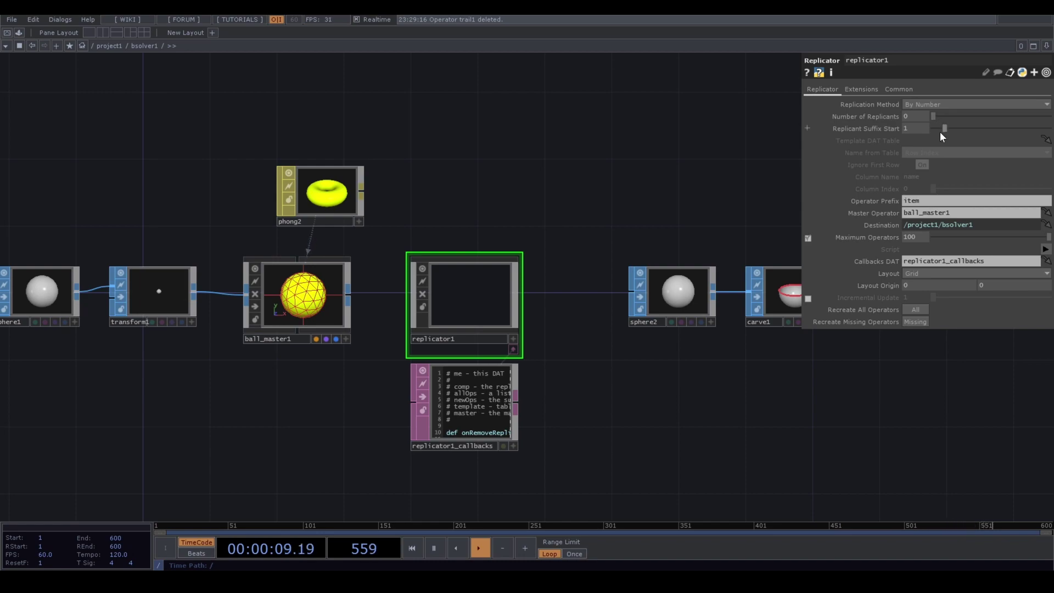
# Set replicator1's replicant suffix start to 0 and its number of replicants to 4
pyautogui.moveTo(936, 132)
pyautogui.mouseDown()
pyautogui.moveTo(949, 117)
pyautogui.moveTo(980, 121)
pyautogui.moveTo(927, 124)
pyautogui.mouseUp()
pyautogui.scroll(-4, 587, 159)
pyautogui.moveTo(297, 156); pyautogui.dragTo(506, 291)
pyautogui.moveTo(527, 230); pyautogui.dragTo(357, 171)
pyautogui.click(357, 171)
pyautogui.moveTo(937, 117); pyautogui.dragTo(981, 126)
pyautogui.scroll(4, 472, 228)
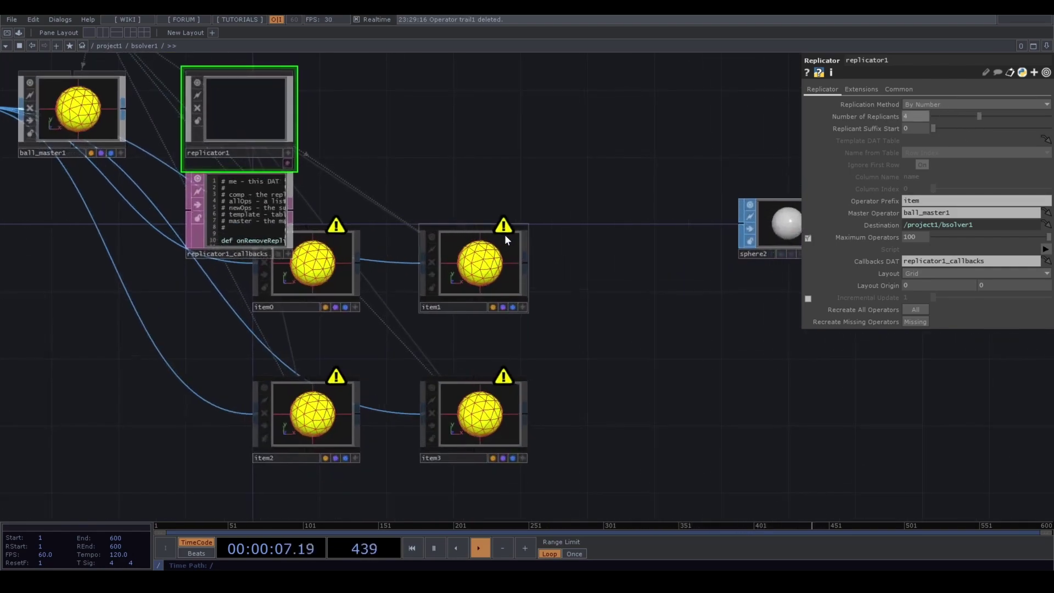
# Check the warning on the item1 replicant and enable Update Collision Shape on ball_master1
pyautogui.middleClick(505, 230)
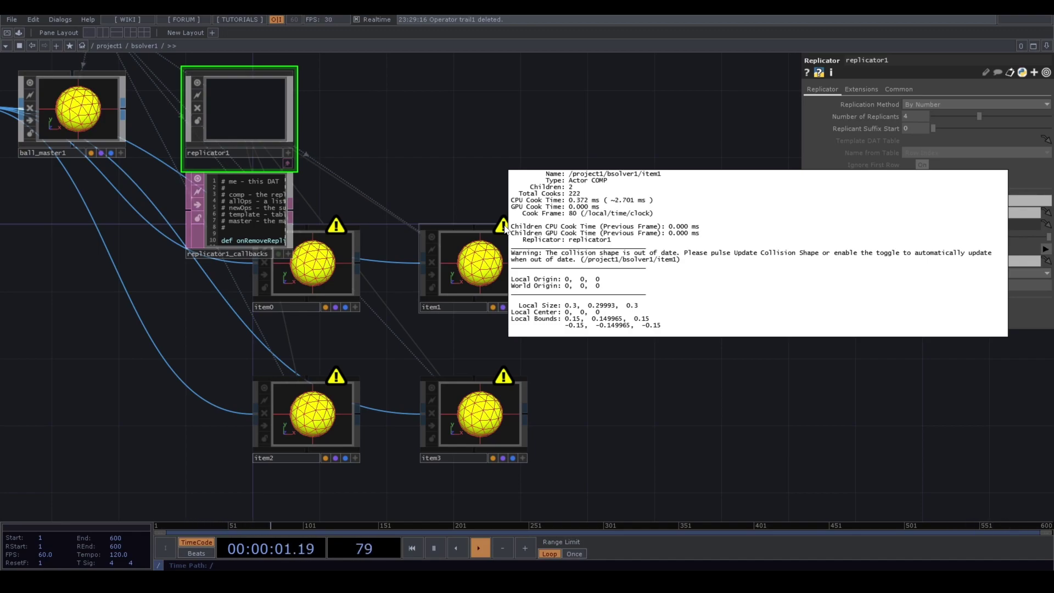
pyautogui.moveTo(408, 123); pyautogui.dragTo(442, 234)
pyautogui.click(150, 208)
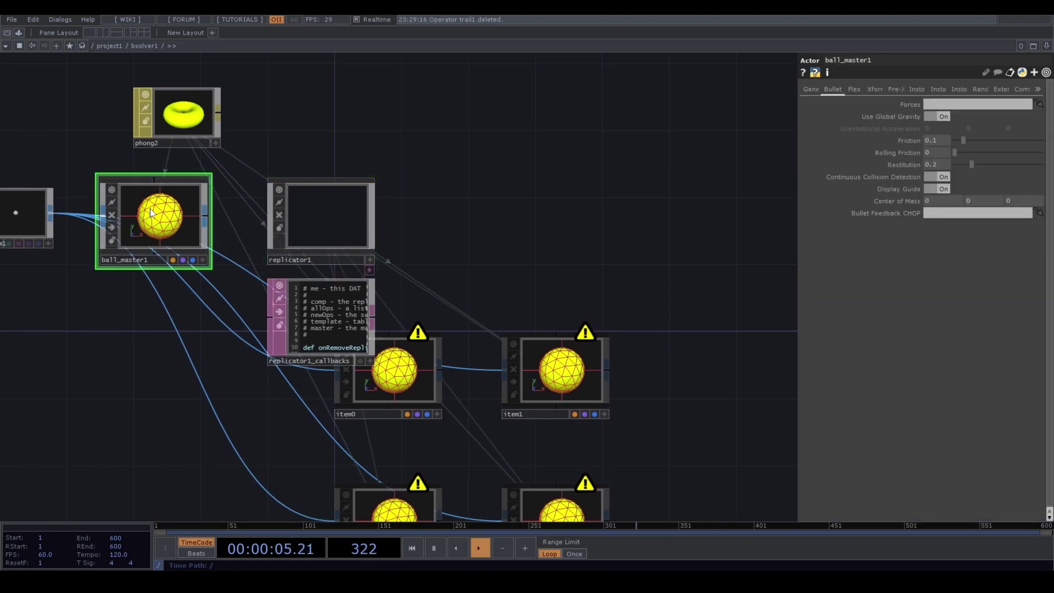
pyautogui.click(814, 89)
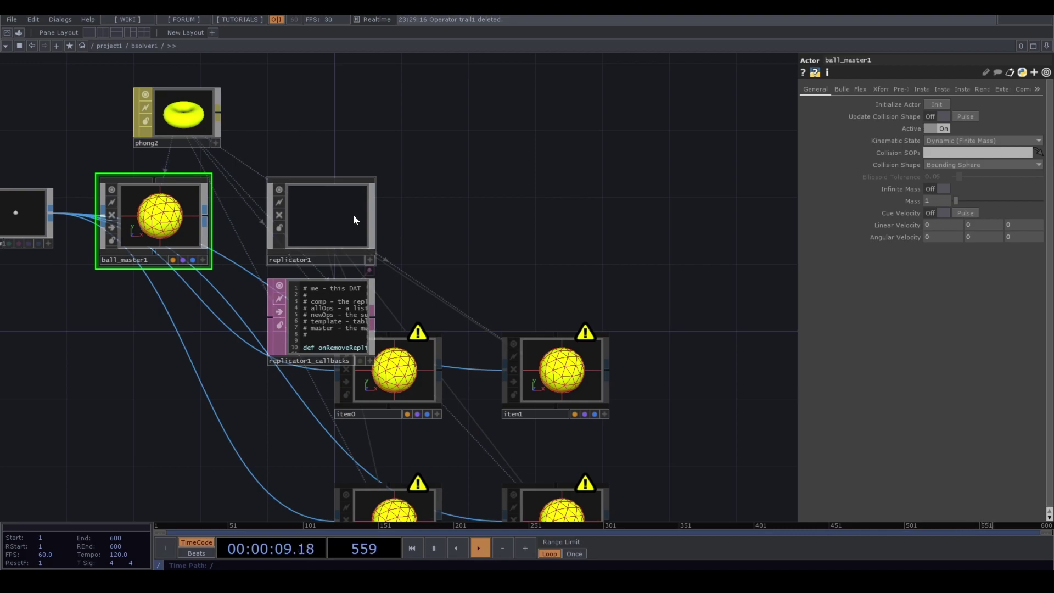
pyautogui.click(936, 117)
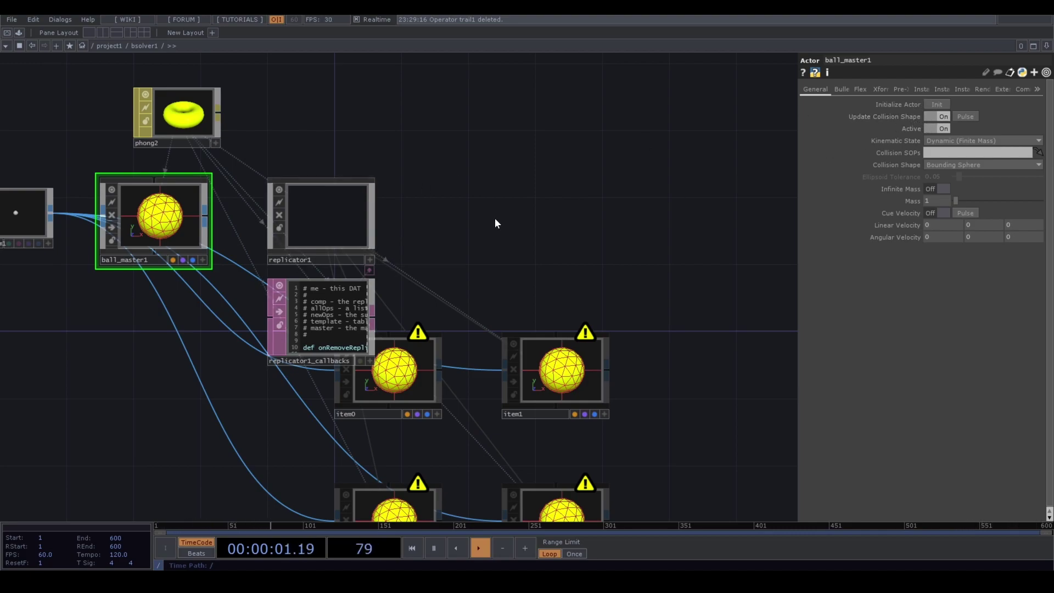
# Reset replicator1's number of replicants to 0, then set it to 3 to regenerate the balls
pyautogui.click(324, 220)
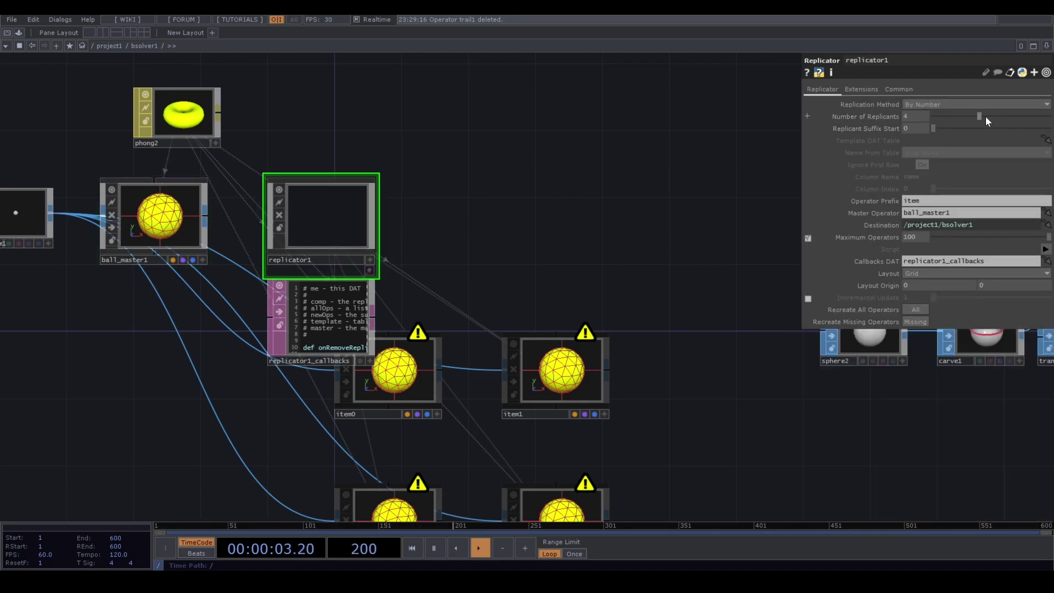
pyautogui.moveTo(971, 117); pyautogui.dragTo(931, 124)
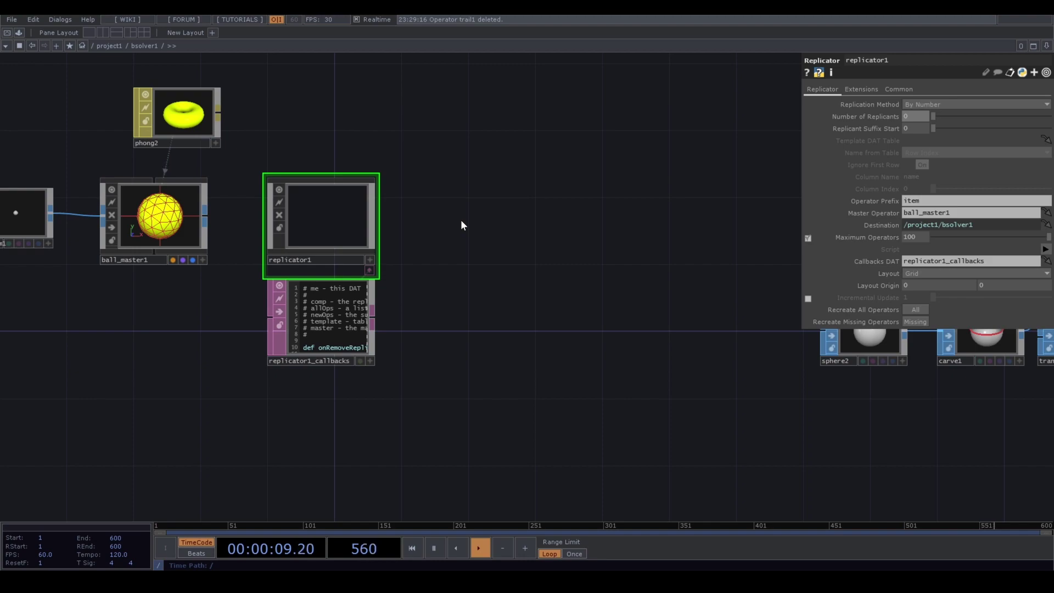
pyautogui.moveTo(934, 116); pyautogui.dragTo(967, 122)
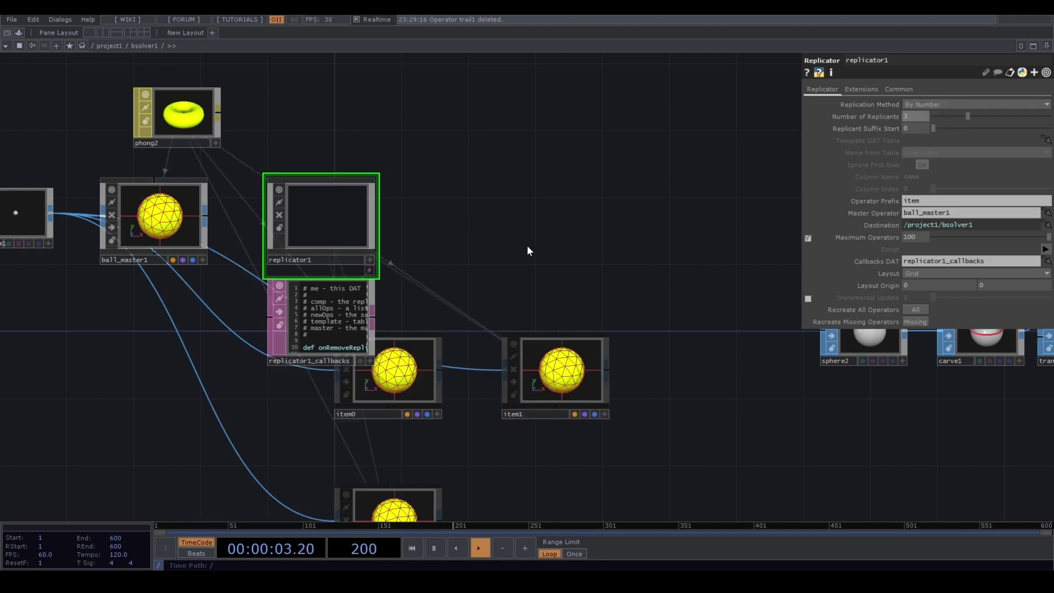
# Return to the project network, start bsolver1's simulation and reinitialize it together with all collision shapes
pyautogui.press('u')
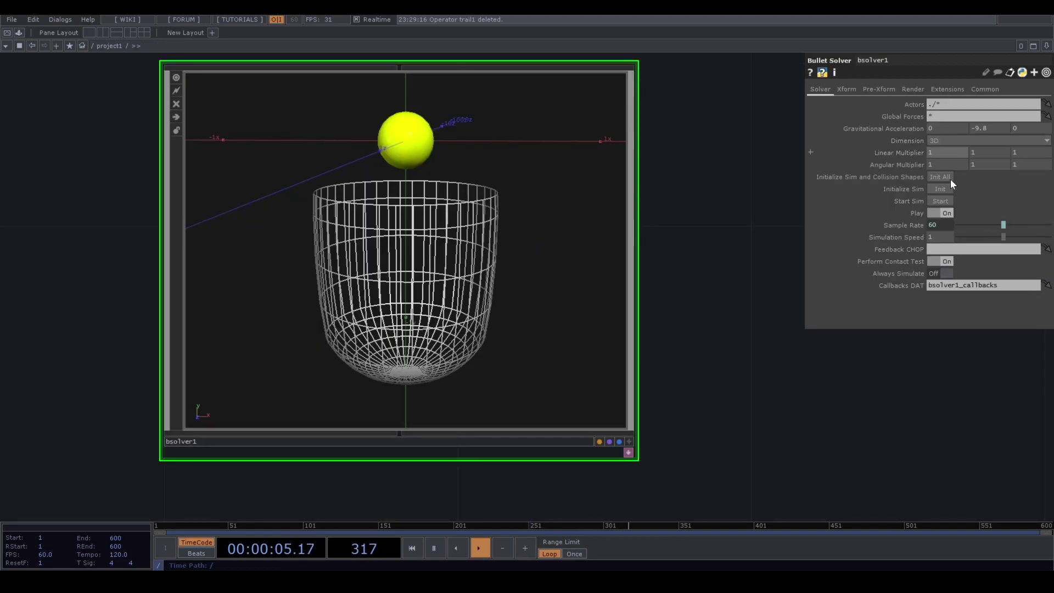
pyautogui.click(941, 201)
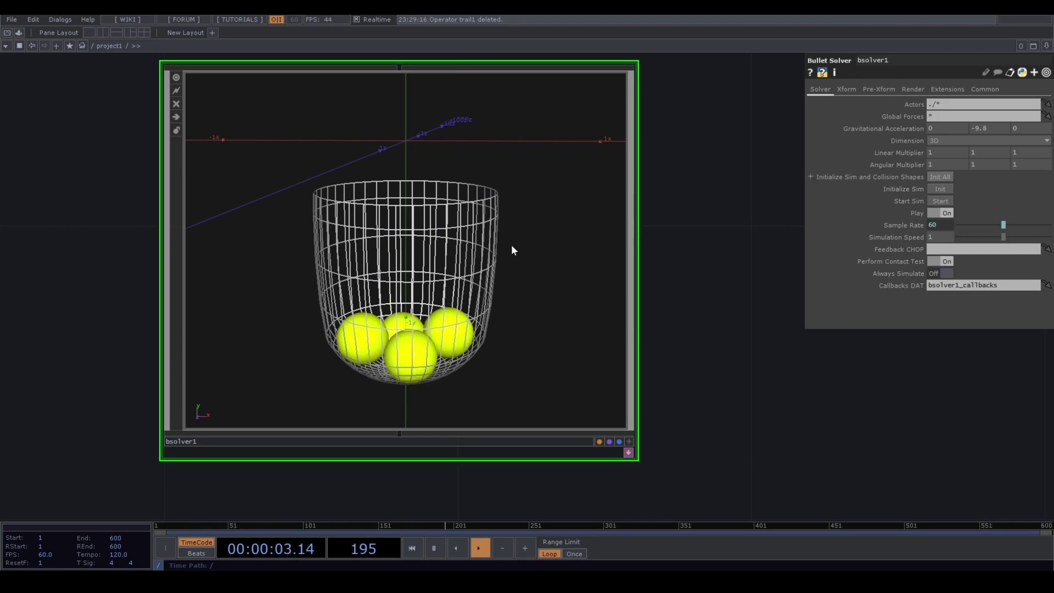
pyautogui.click(941, 177)
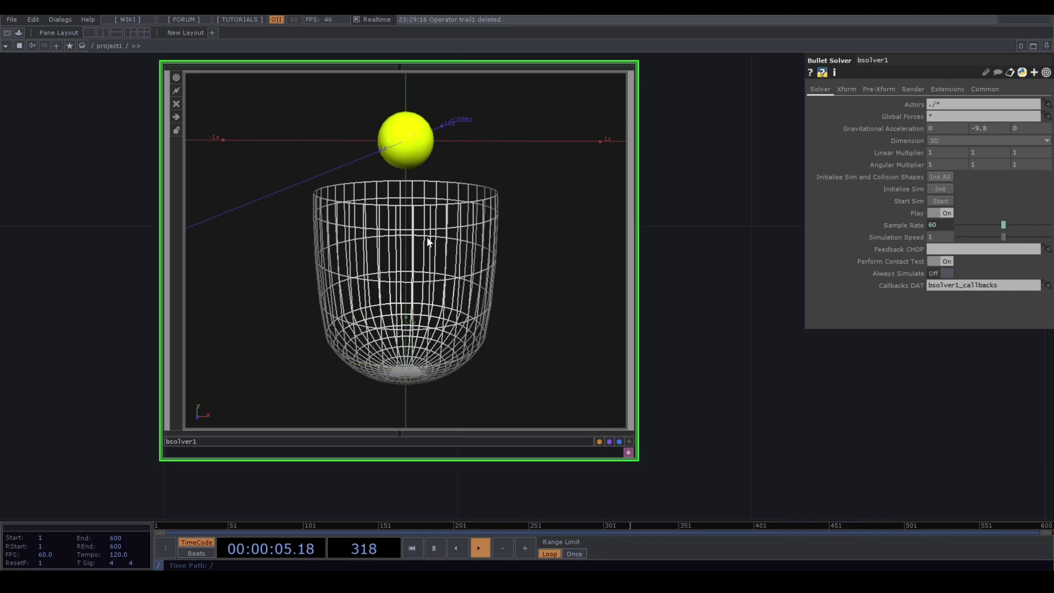
# Open the network inside ball_master1 and move out1 farther away from in1 to make room between them
pyautogui.press('i')
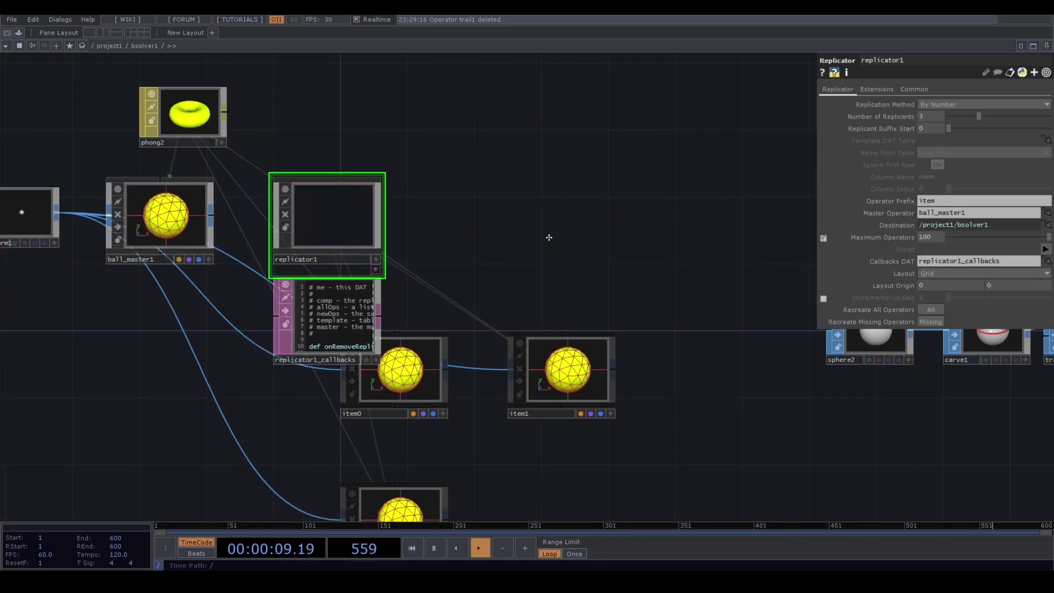
pyautogui.hscroll(-5, 546, 236)
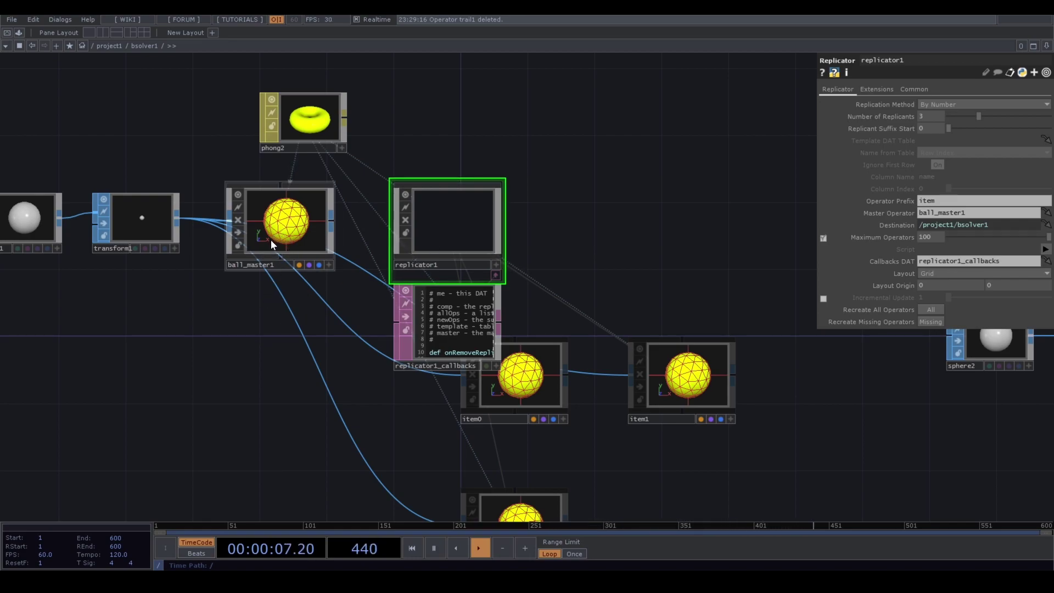
pyautogui.moveTo(227, 364); pyautogui.dragTo(248, 405)
pyautogui.click(289, 283)
pyautogui.press('i')
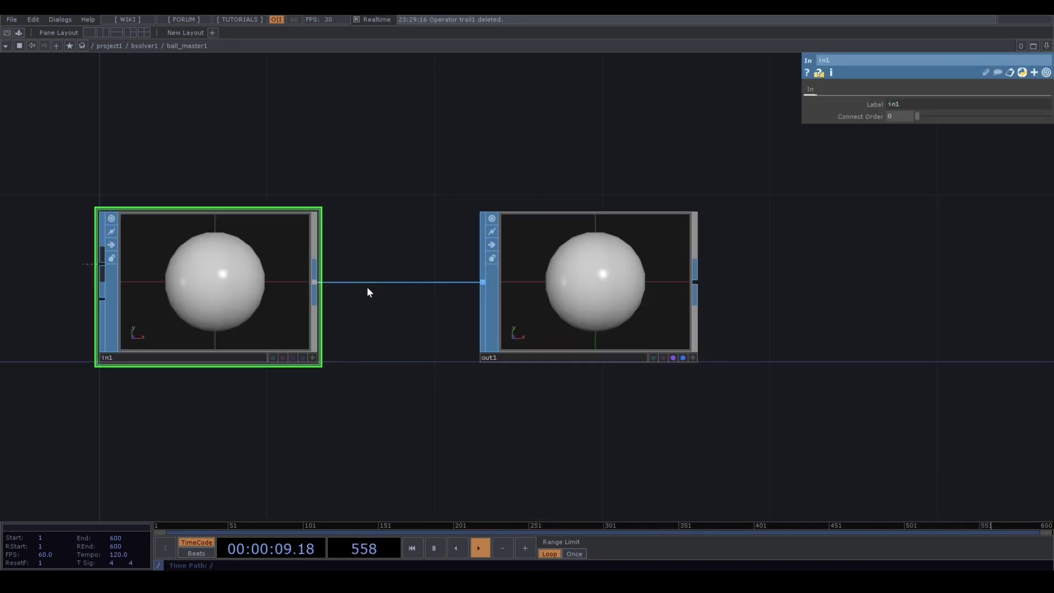
pyautogui.moveTo(674, 291); pyautogui.dragTo(925, 290)
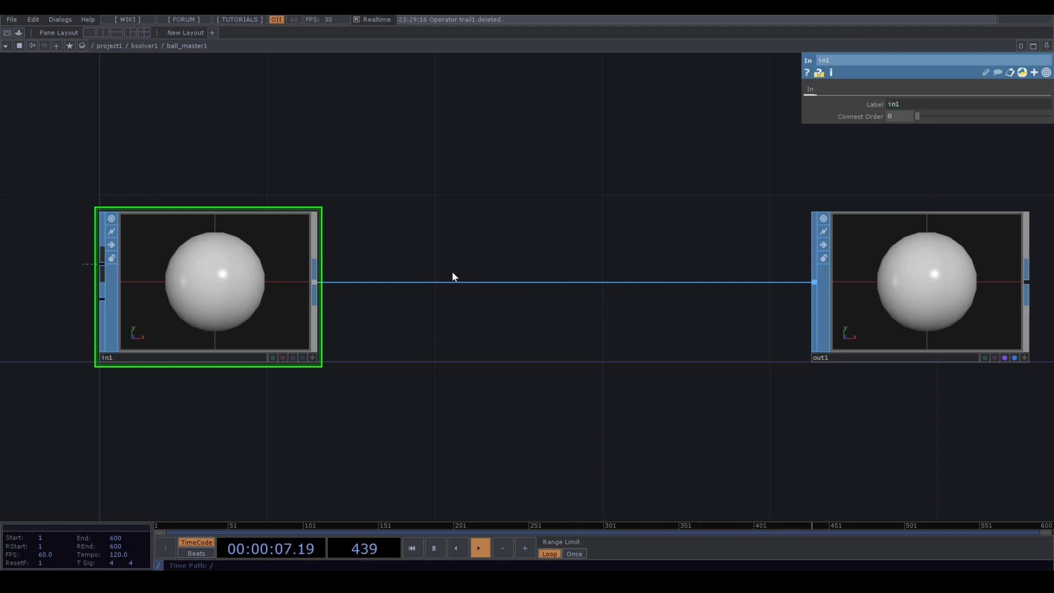
pyautogui.rightClick(493, 285)
pyautogui.click(492, 283)
pyautogui.rightClick(489, 281)
pyautogui.click(508, 274)
pyautogui.click(602, 271)
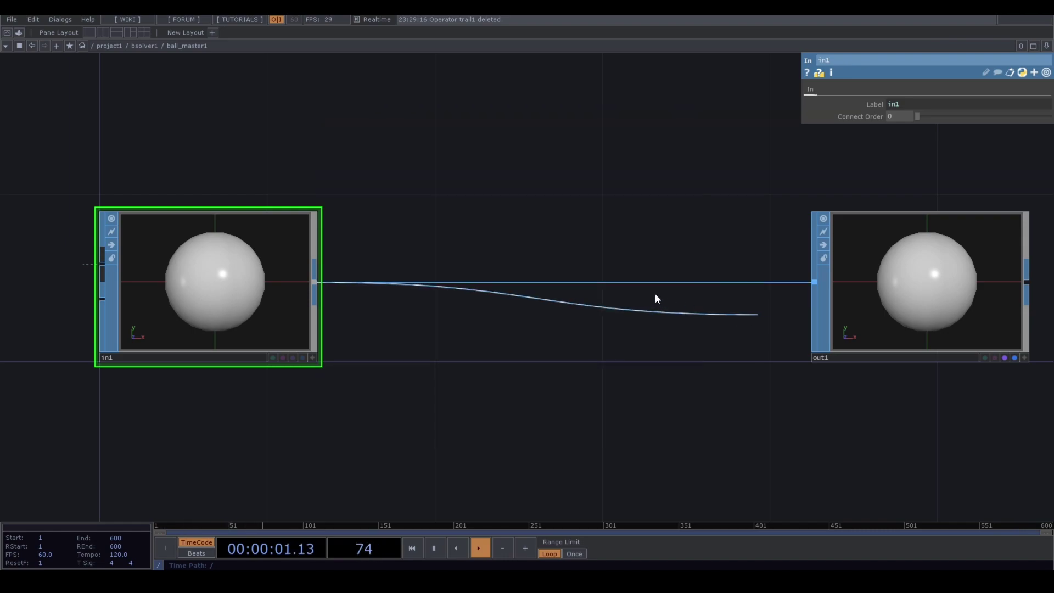
pyautogui.rightClick(611, 281)
pyautogui.click(589, 282)
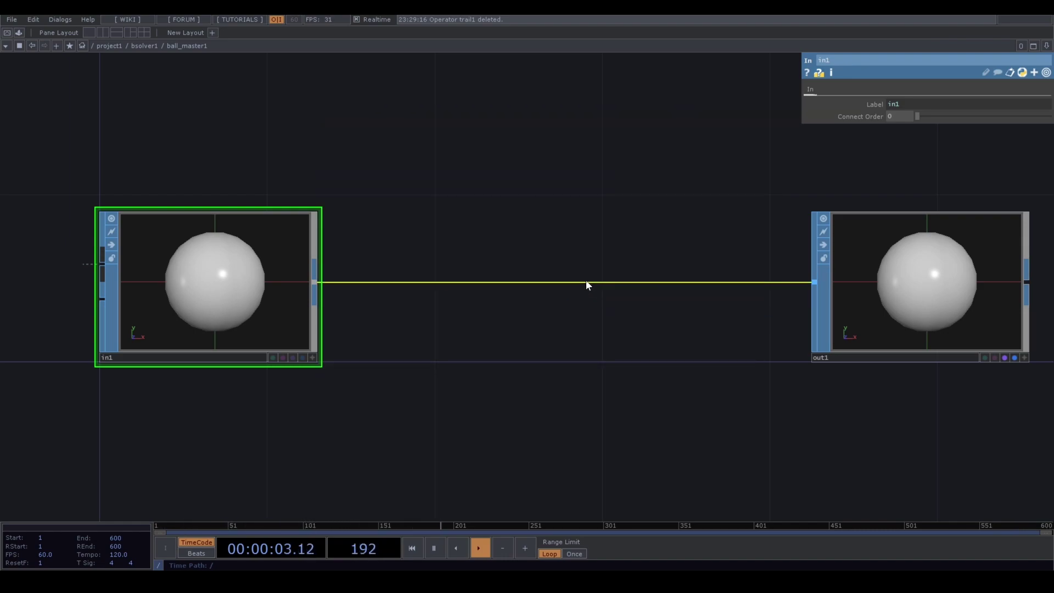
# Insert a Transform SOP into the connection between in1 and out1
pyautogui.rightClick(587, 280)
pyautogui.click(596, 270)
pyautogui.write('tra')
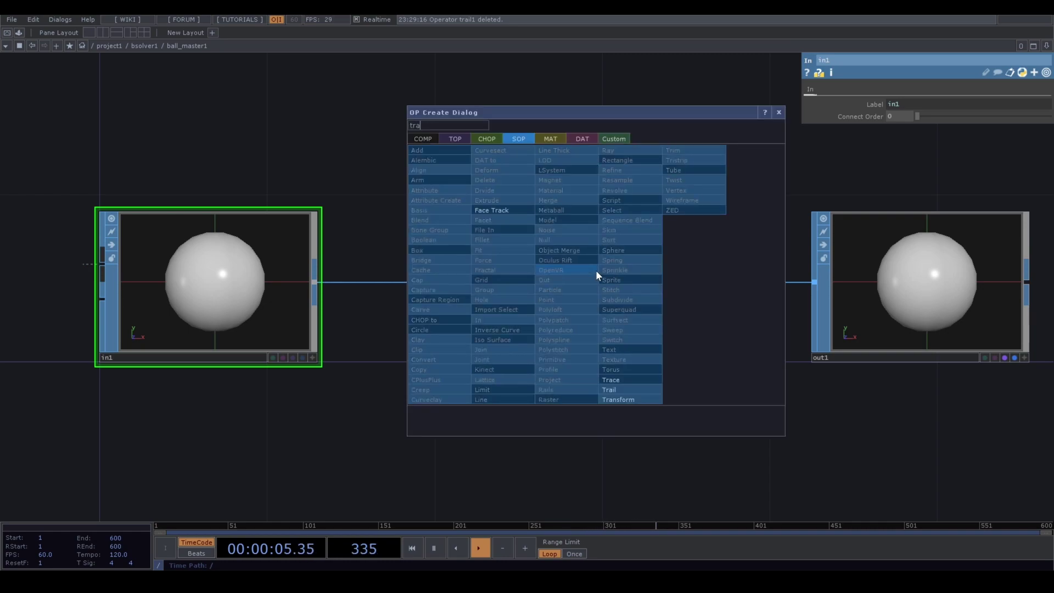
pyautogui.click(617, 400)
pyautogui.click(554, 275)
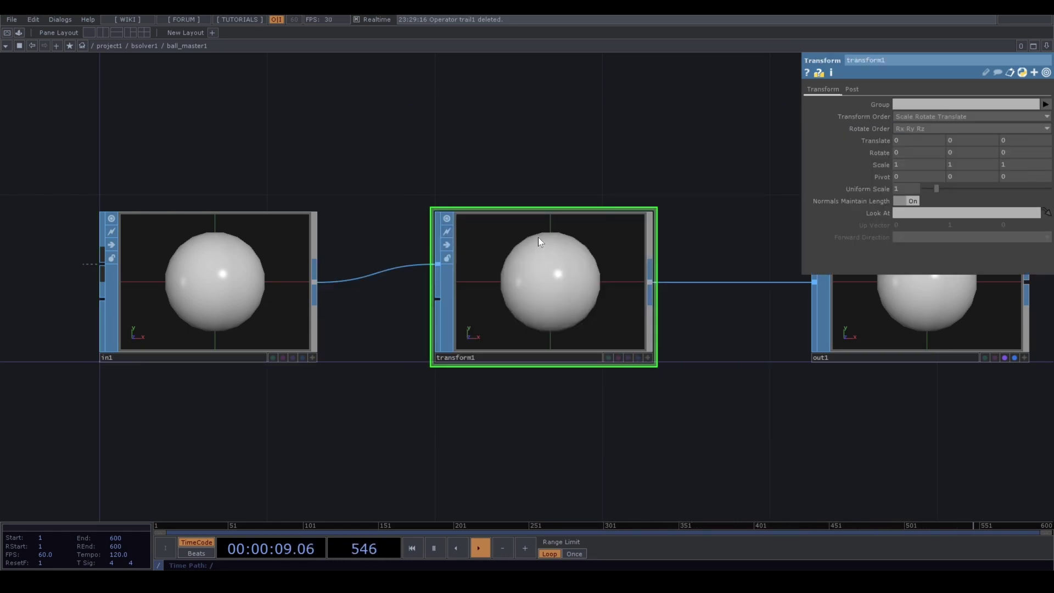
# Add a Noise CHOP above transform1
pyautogui.moveTo(477, 74); pyautogui.dragTo(450, 225)
pyautogui.press('Tab')
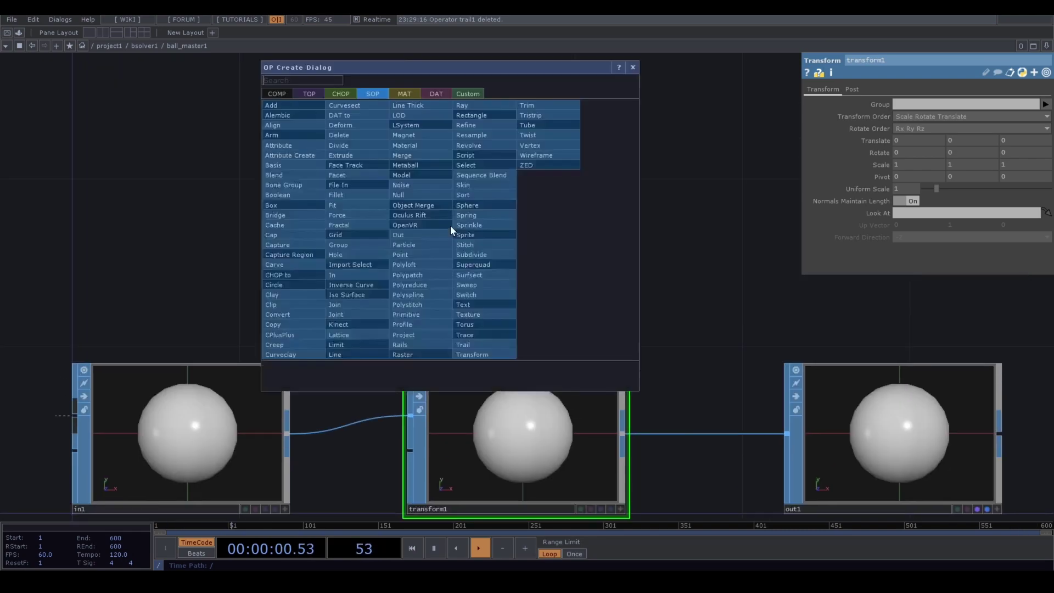
pyautogui.write('noise')
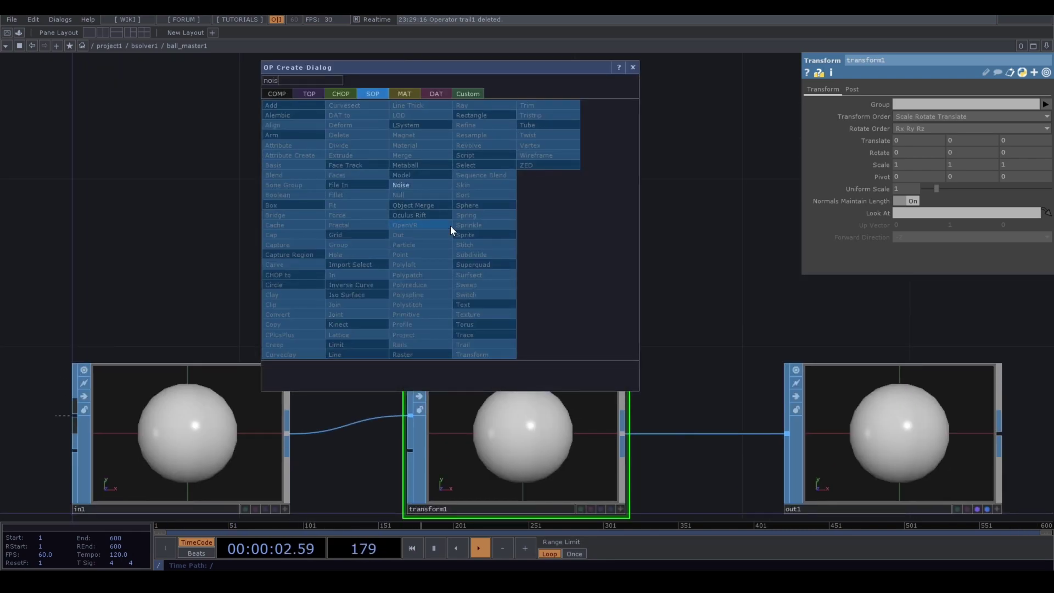
pyautogui.click(351, 93)
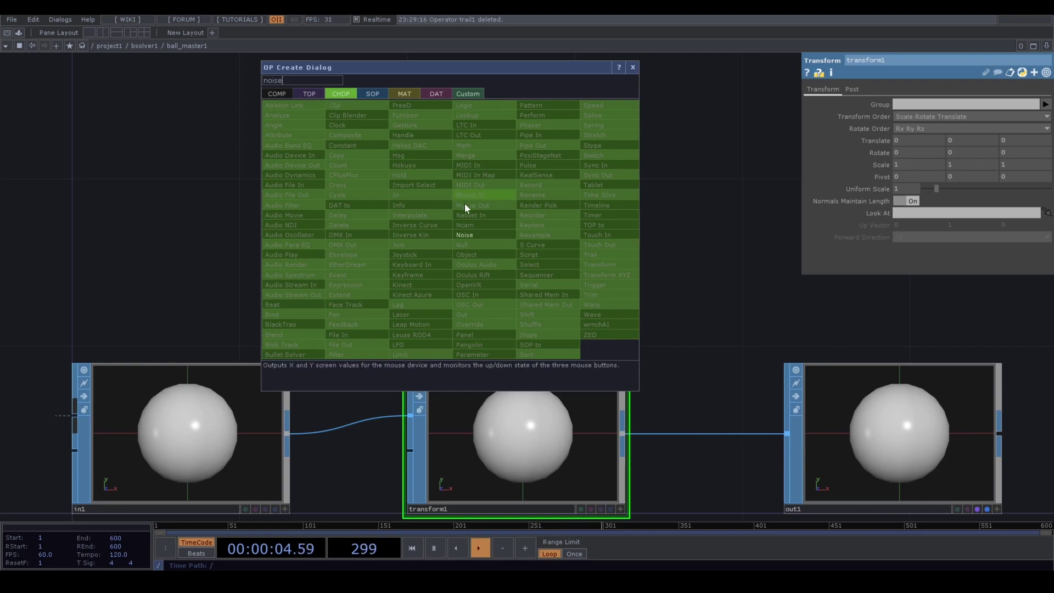
pyautogui.click(473, 234)
pyautogui.click(508, 212)
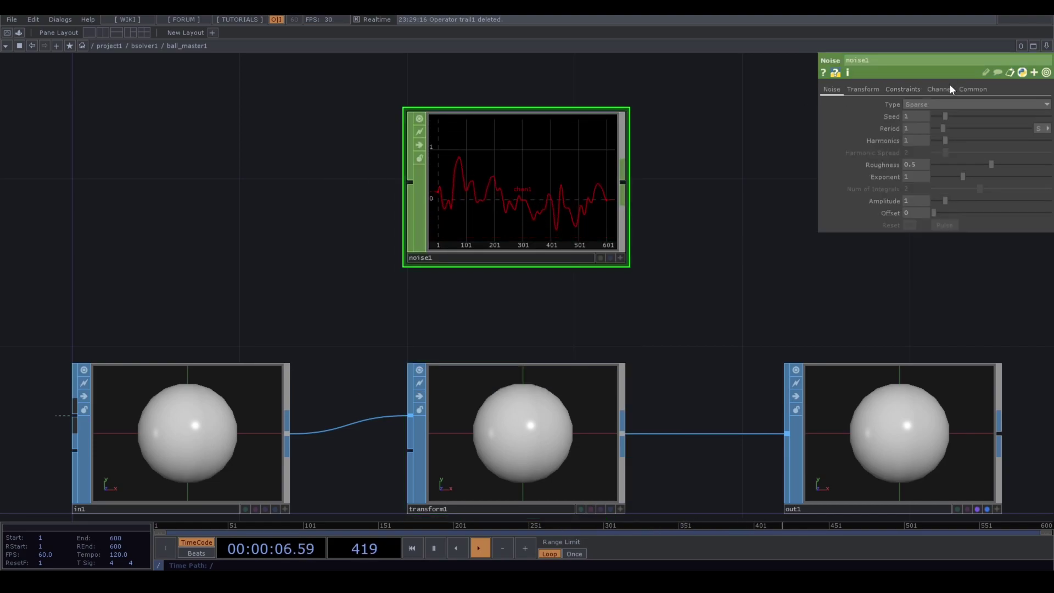
# Switch noise1's channel start and end units to samples and set the end to 0
pyautogui.click(972, 90)
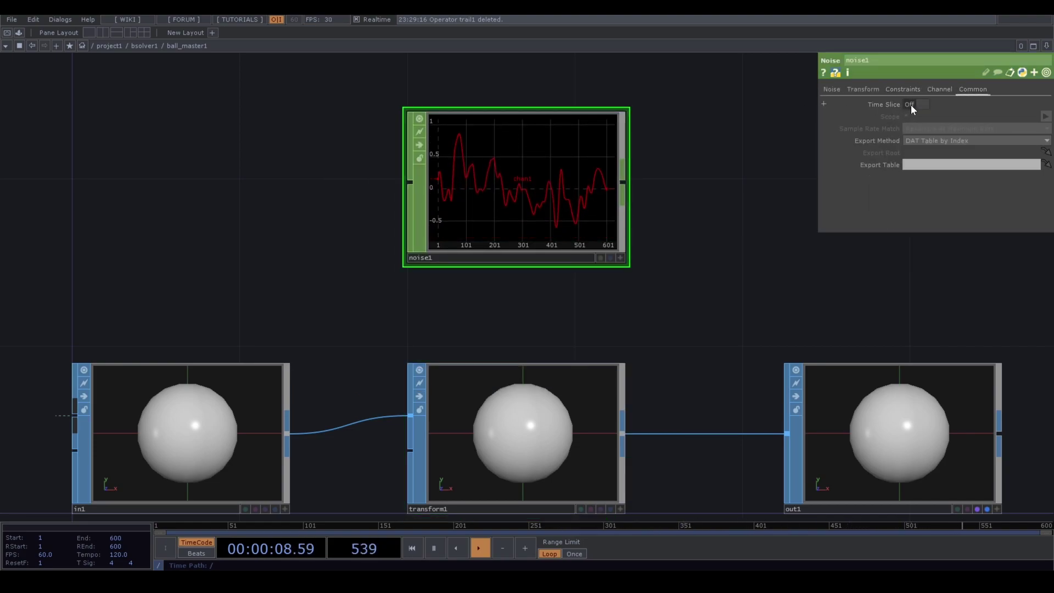
pyautogui.click(940, 92)
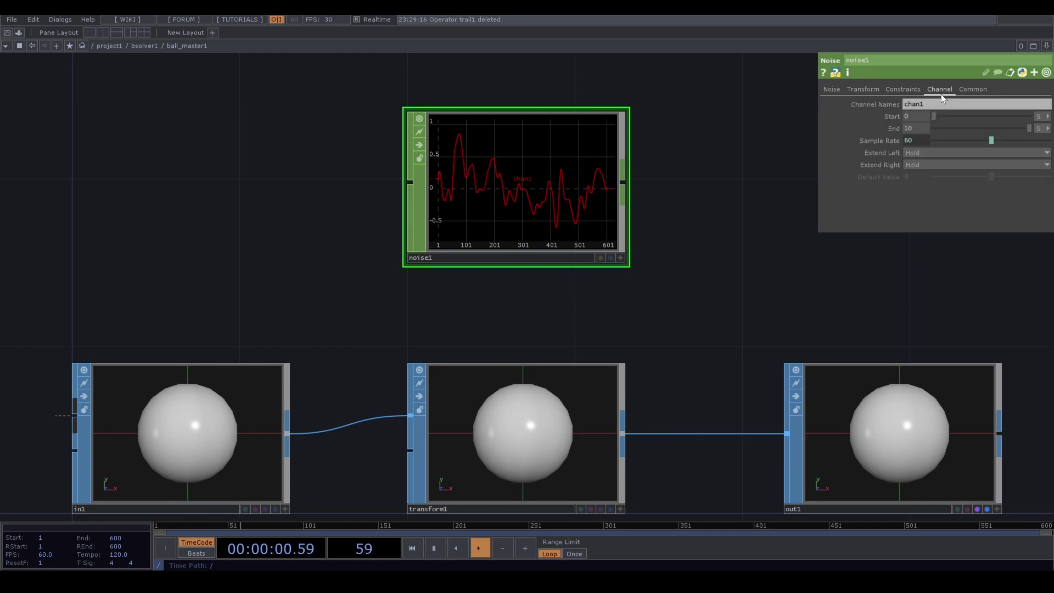
pyautogui.click(1047, 117)
pyautogui.click(1035, 138)
pyautogui.click(1048, 128)
pyautogui.click(1042, 140)
pyautogui.doubleClick(917, 129)
pyautogui.write('0')
pyautogui.press('Return')
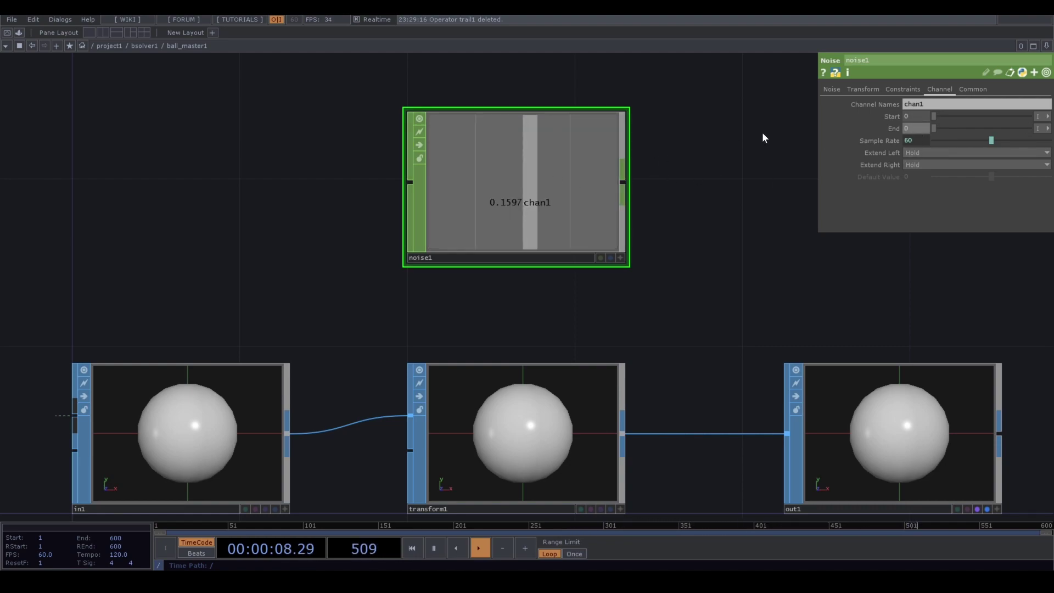
# Set noise1's channel names to t[xyz]
pyautogui.click(906, 104)
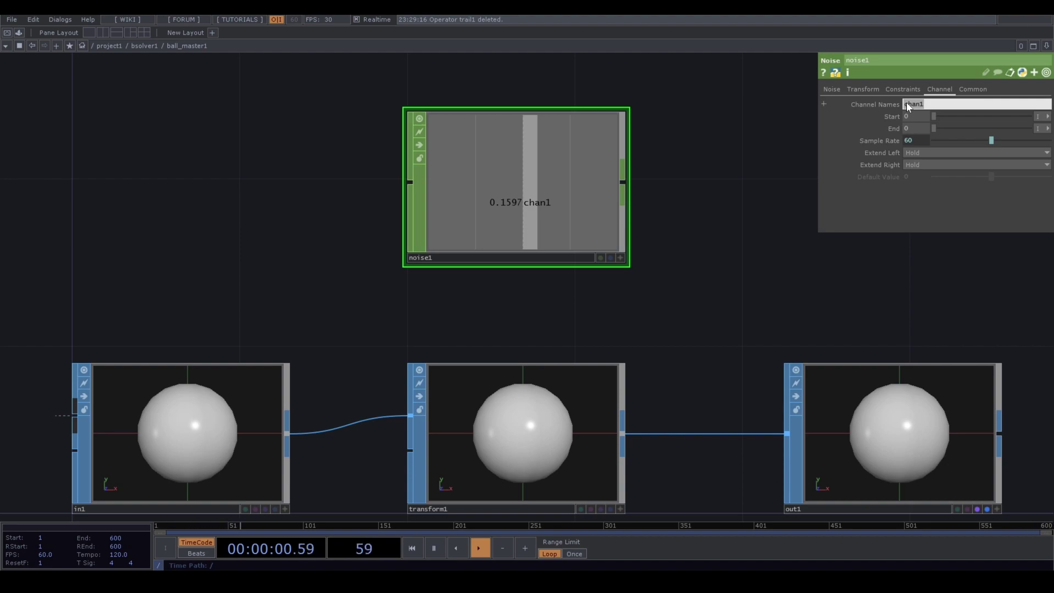
pyautogui.write('tx')
pyautogui.write('xyz]')
pyautogui.press('Return')
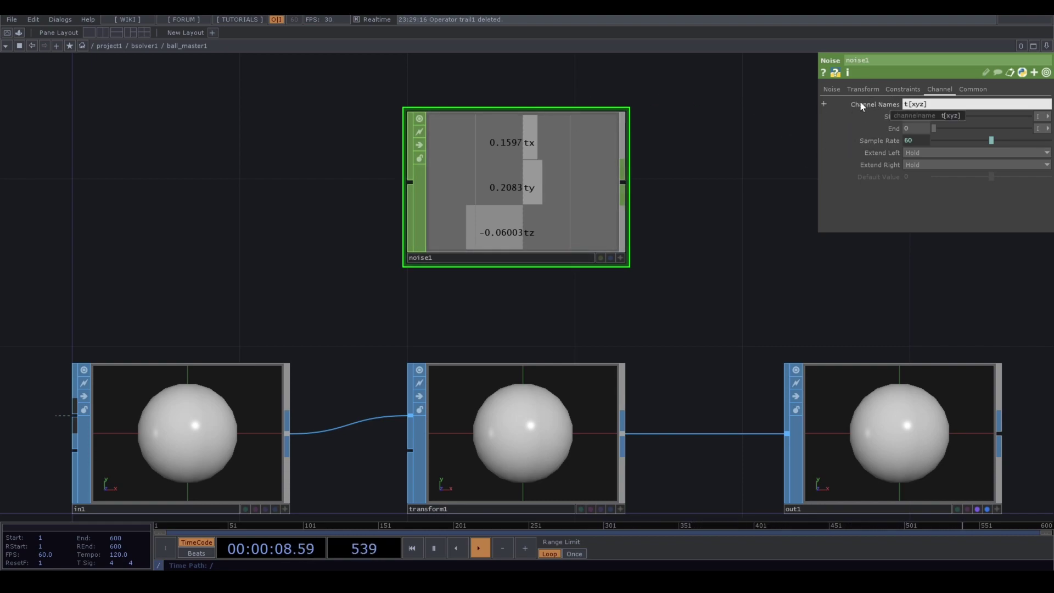
# Set noise1's amplitude to 1.3
pyautogui.click(830, 89)
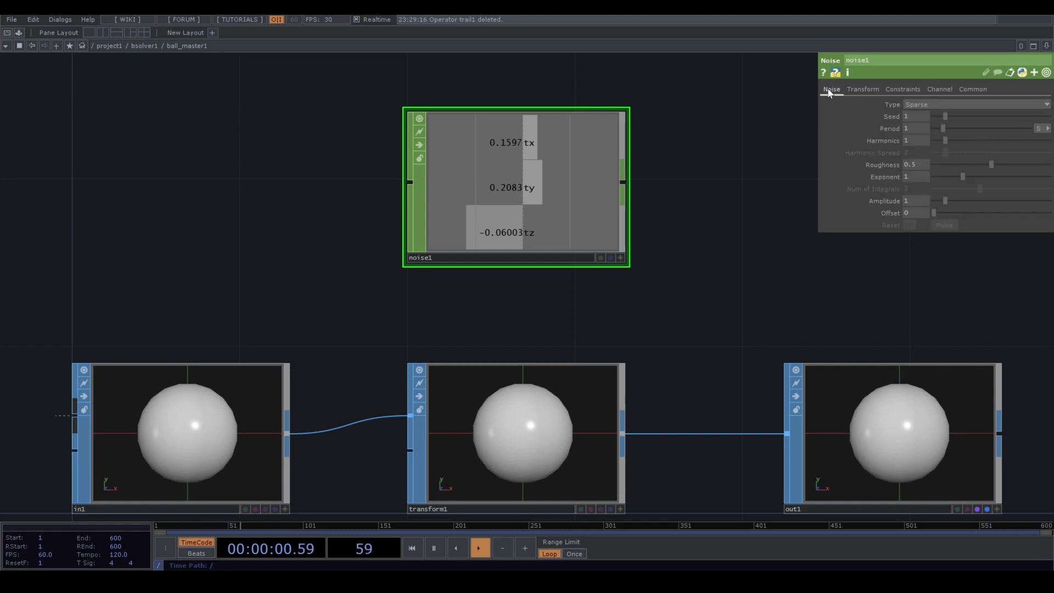
pyautogui.click(915, 201)
pyautogui.write('1.3')
pyautogui.press('Return')
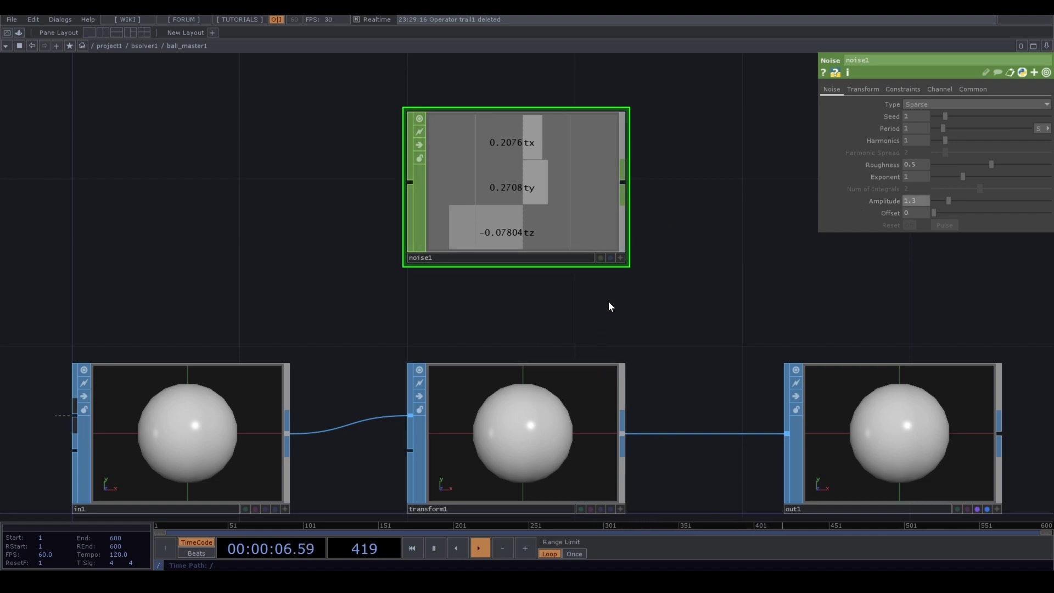
# Link noise1's tx, ty and tz channels to transform1's X, Y and Z translate as CHOP references
pyautogui.moveTo(618, 333); pyautogui.dragTo(622, 288)
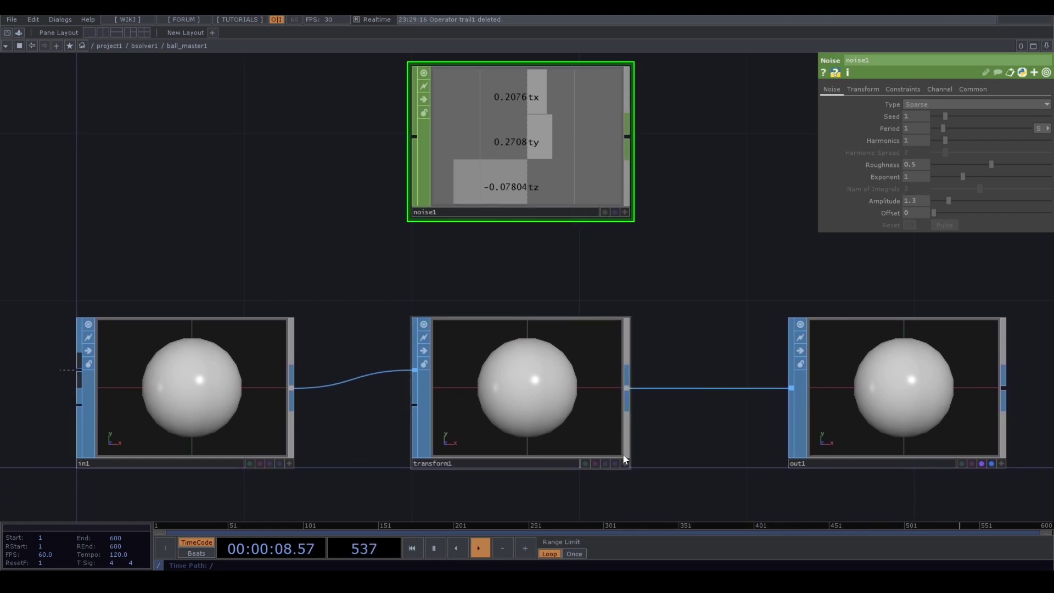
pyautogui.click(613, 416)
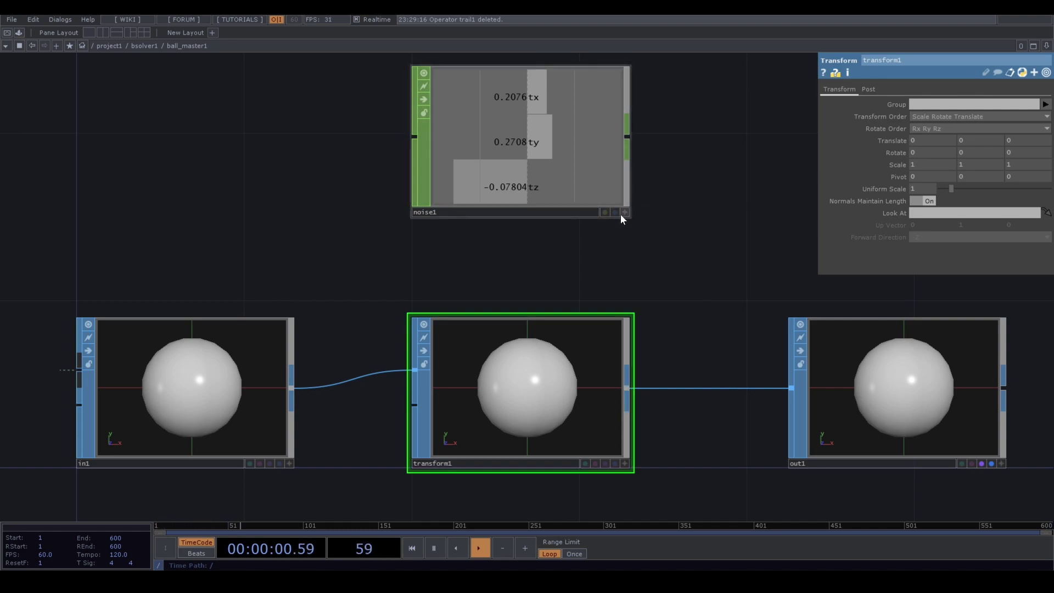
pyautogui.moveTo(532, 97); pyautogui.dragTo(923, 140)
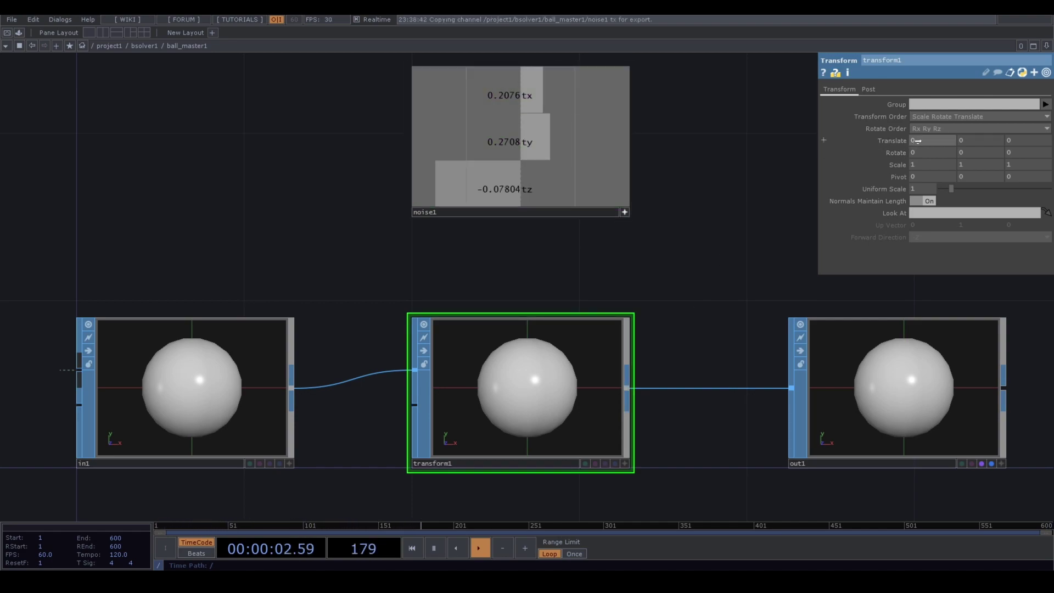
pyautogui.click(922, 136)
pyautogui.moveTo(526, 141); pyautogui.dragTo(966, 147)
pyautogui.click(965, 137)
pyautogui.moveTo(542, 194); pyautogui.dragTo(1017, 140)
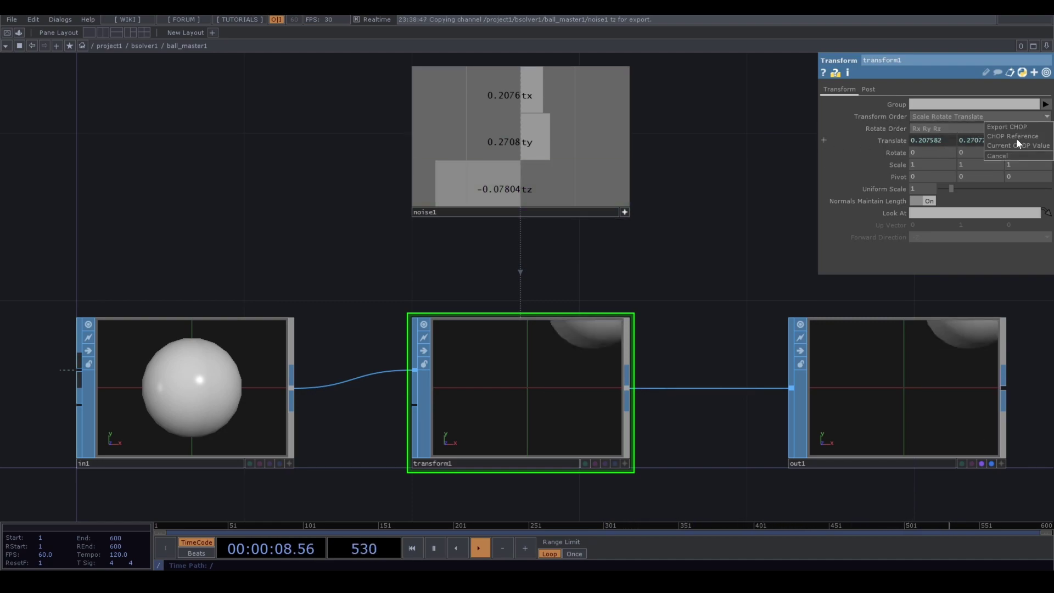
pyautogui.click(1014, 137)
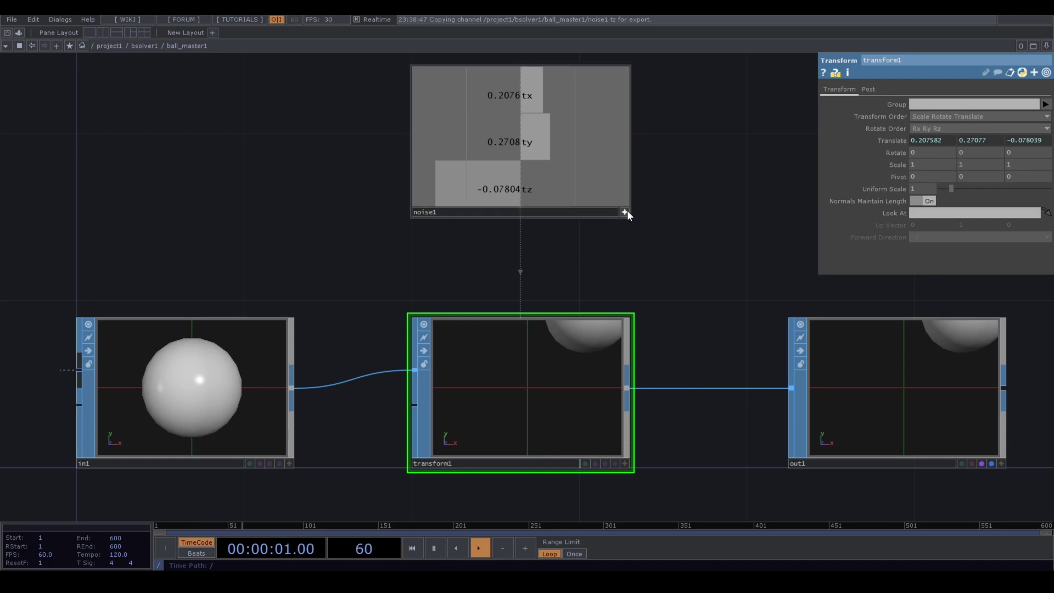
# Add a single-value Float custom parameter named digits to the ball_master1 component
pyautogui.click(508, 180)
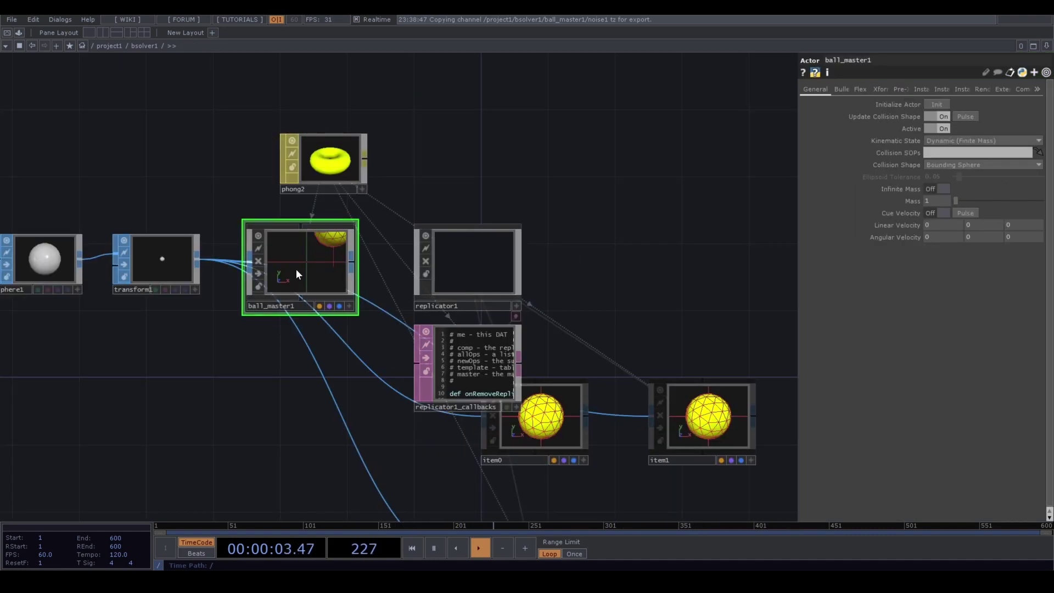
pyautogui.rightClick(296, 270)
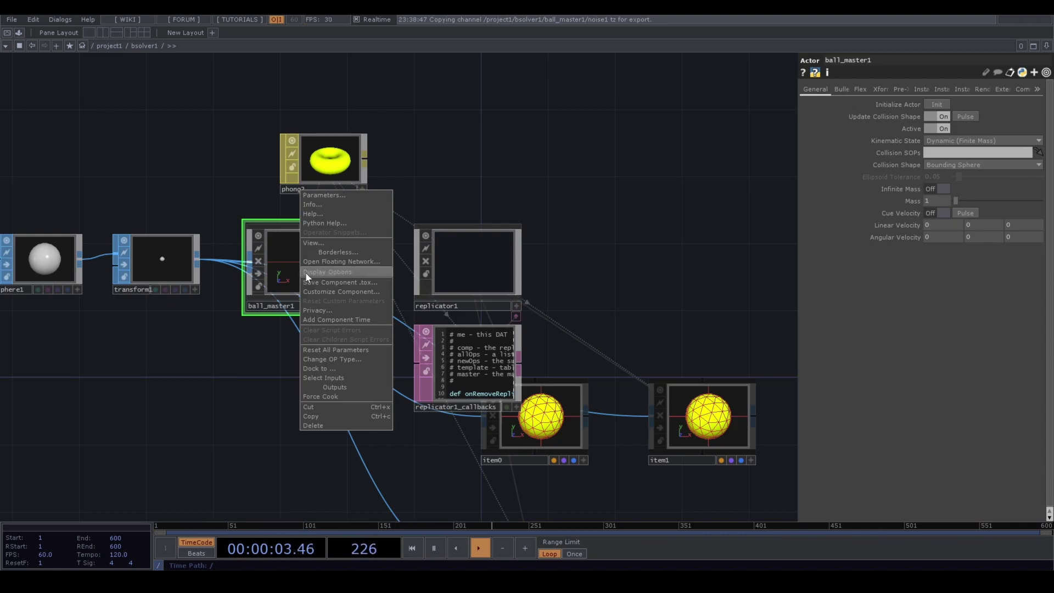
pyautogui.click(325, 292)
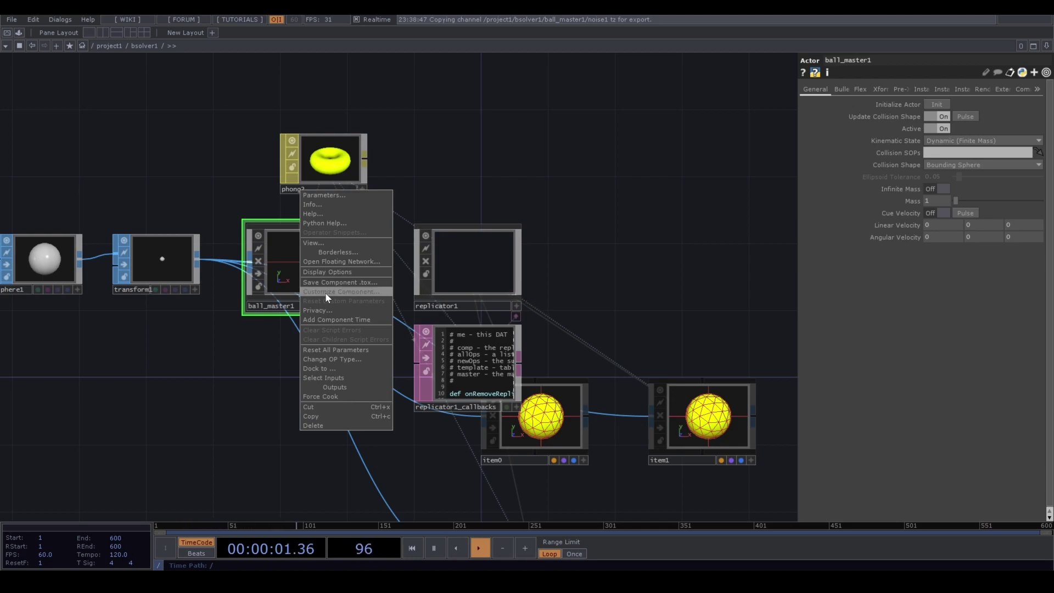
pyautogui.click(476, 157)
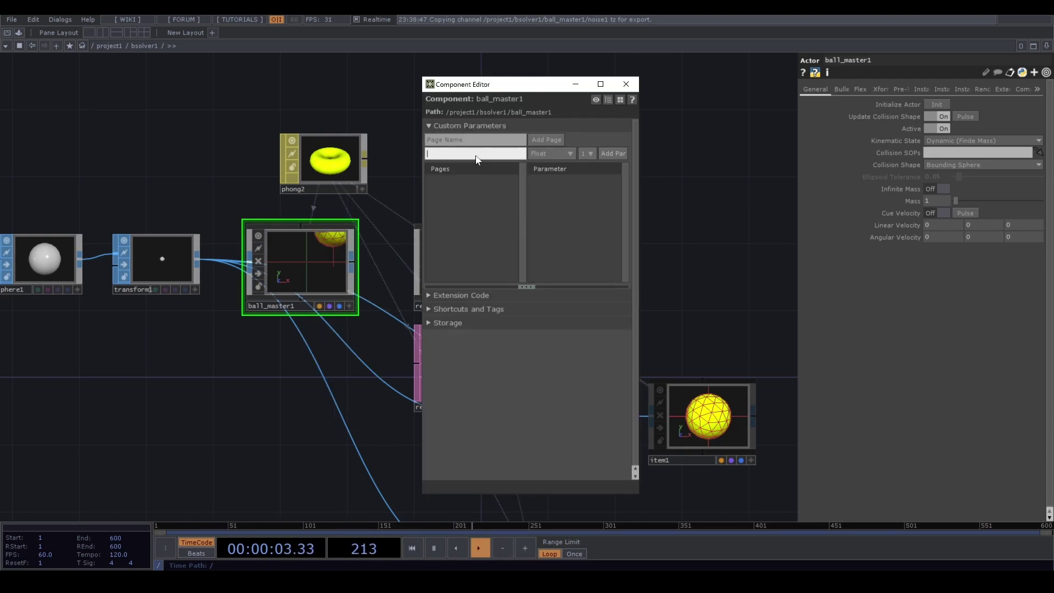
pyautogui.write('digits')
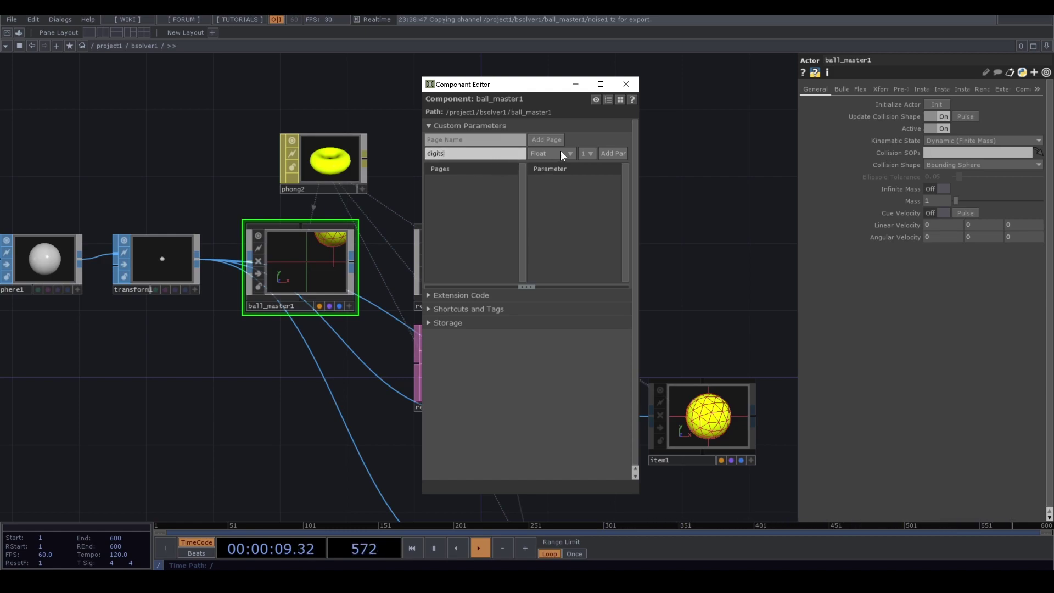
pyautogui.click(604, 152)
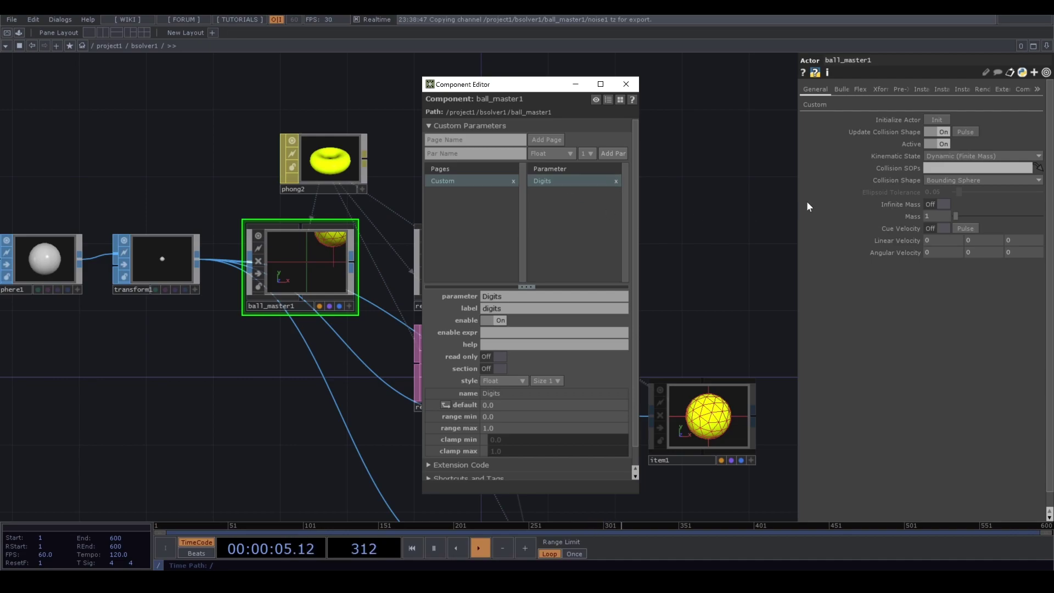
pyautogui.click(812, 106)
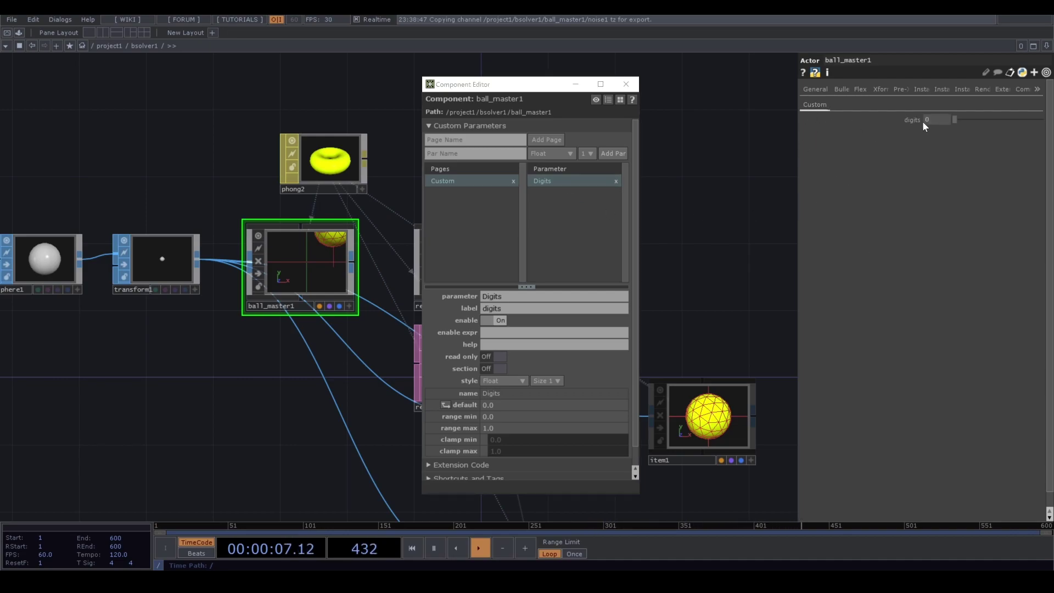
pyautogui.click(629, 84)
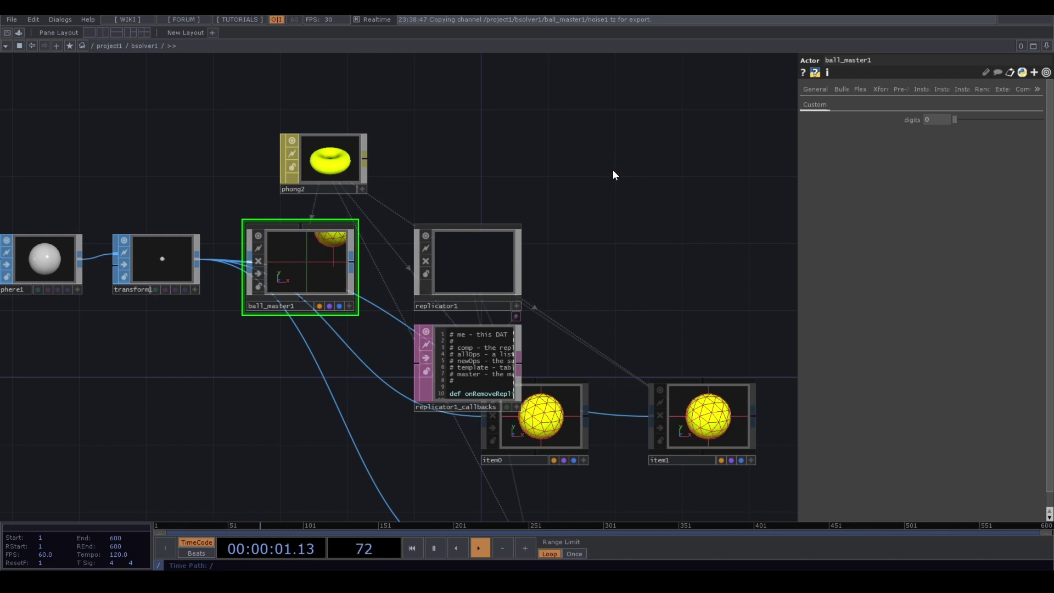
# Drive ball_master1's custom digits parameter with the expression me.digits
pyautogui.click(918, 120)
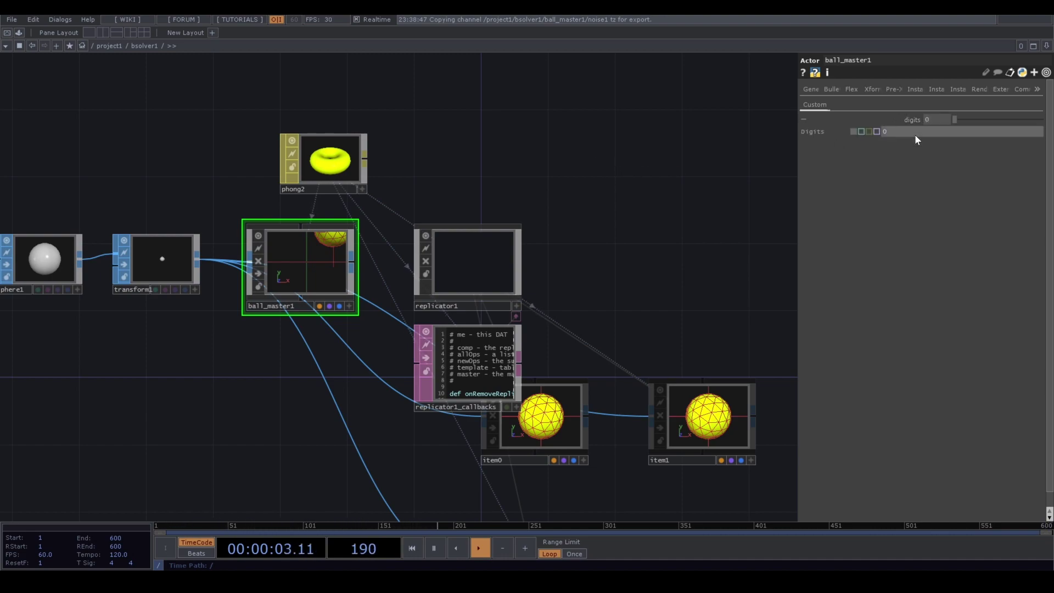
pyautogui.write('me.')
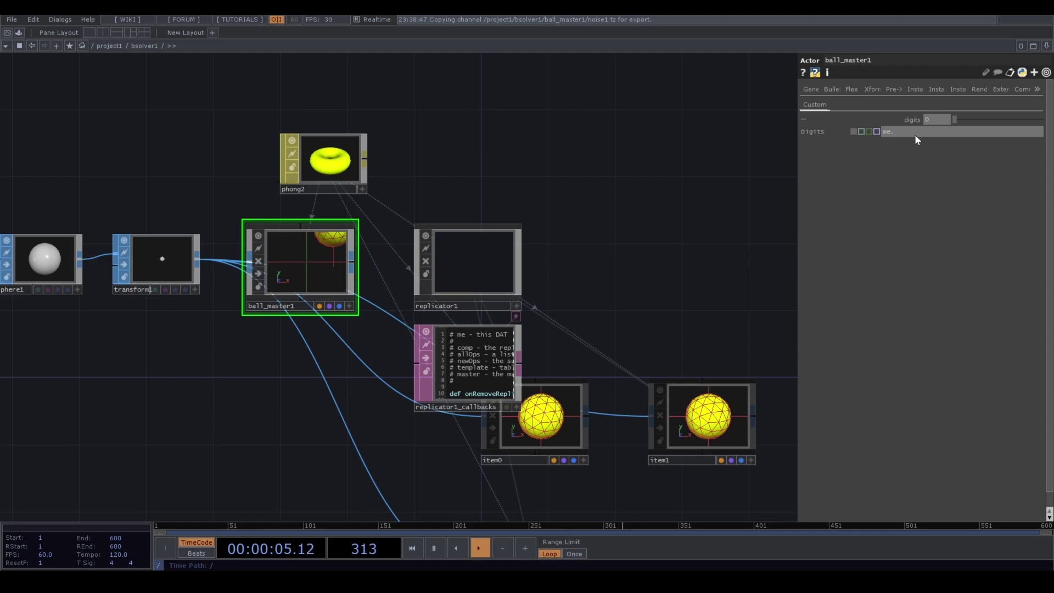
pyautogui.write('digits')
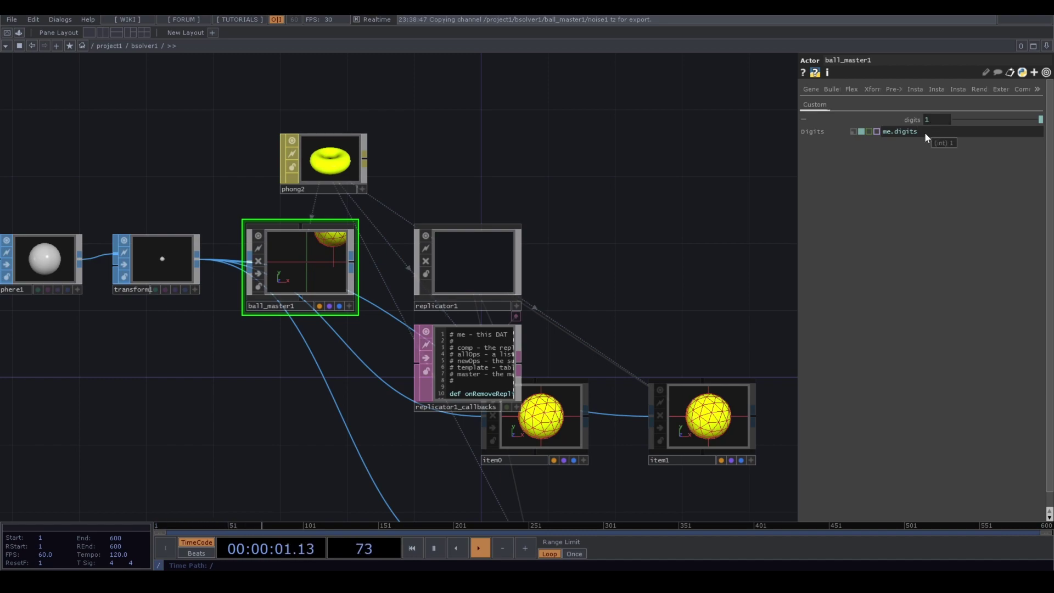
# Rename ball_master1 to ball_master2 and update all parameters that reference it
pyautogui.scroll(3, 277, 314)
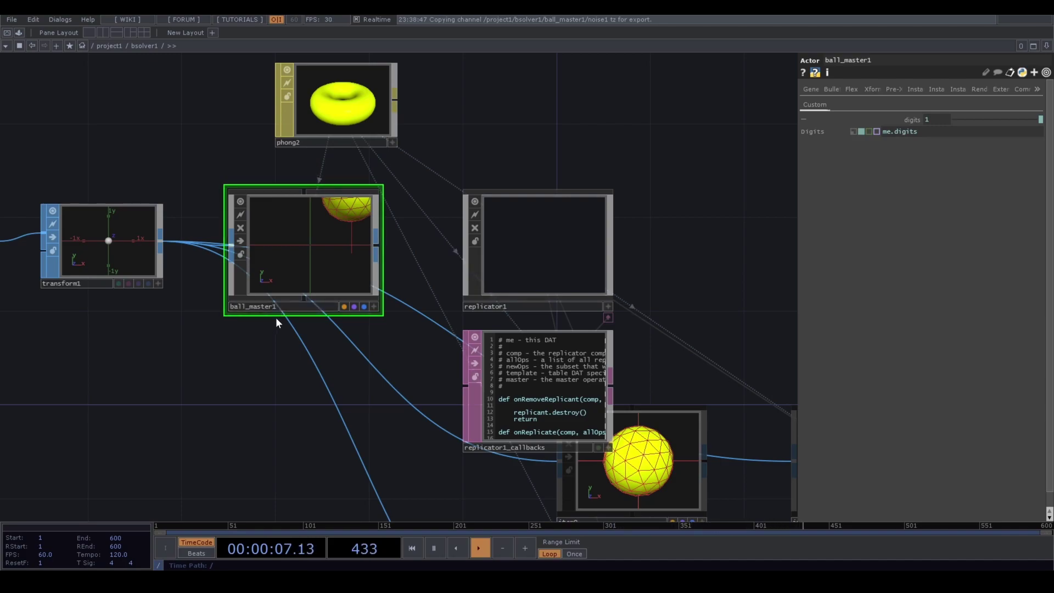
pyautogui.press('i')
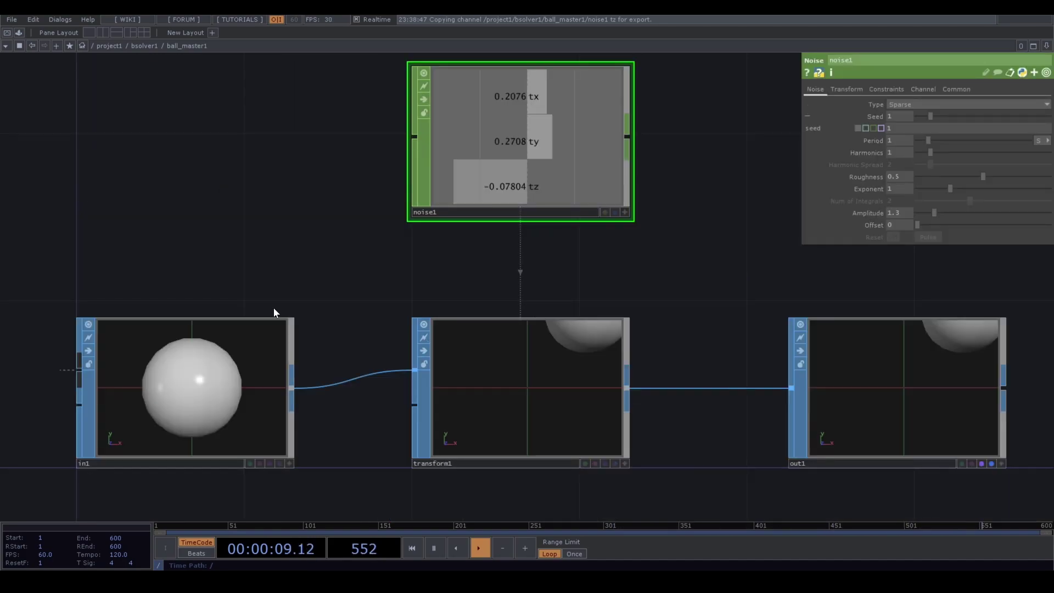
pyautogui.press('u')
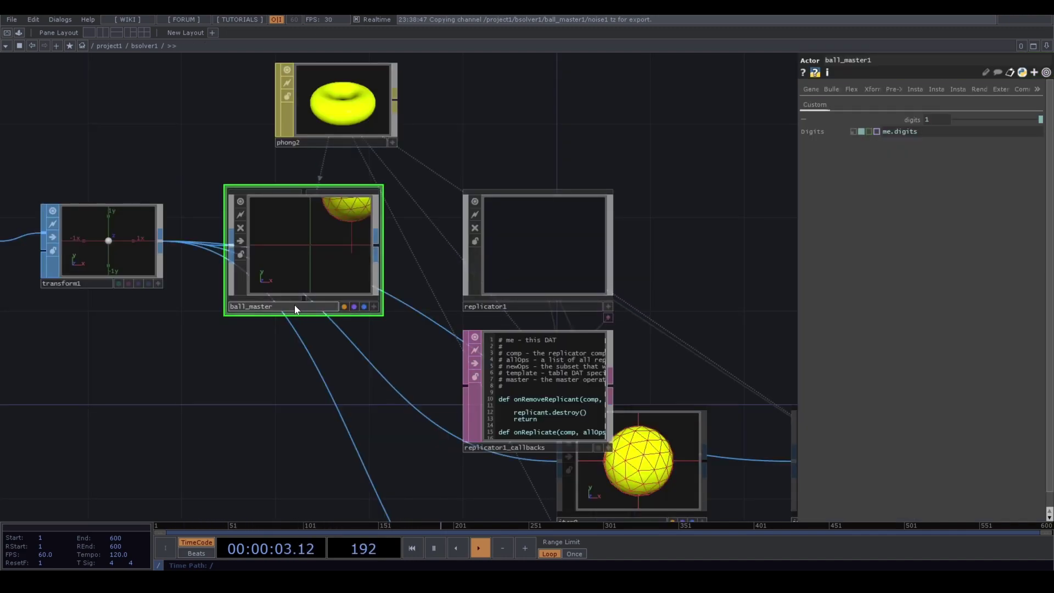
pyautogui.click(294, 306)
pyautogui.press('BackSpace')
pyautogui.write('2')
pyautogui.press('Return')
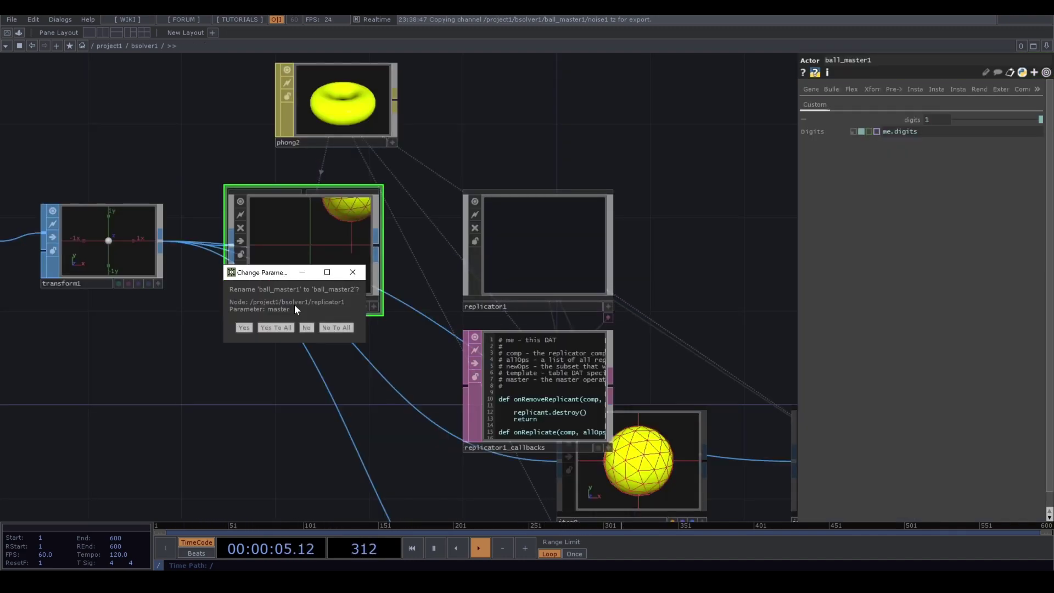
pyautogui.click(273, 328)
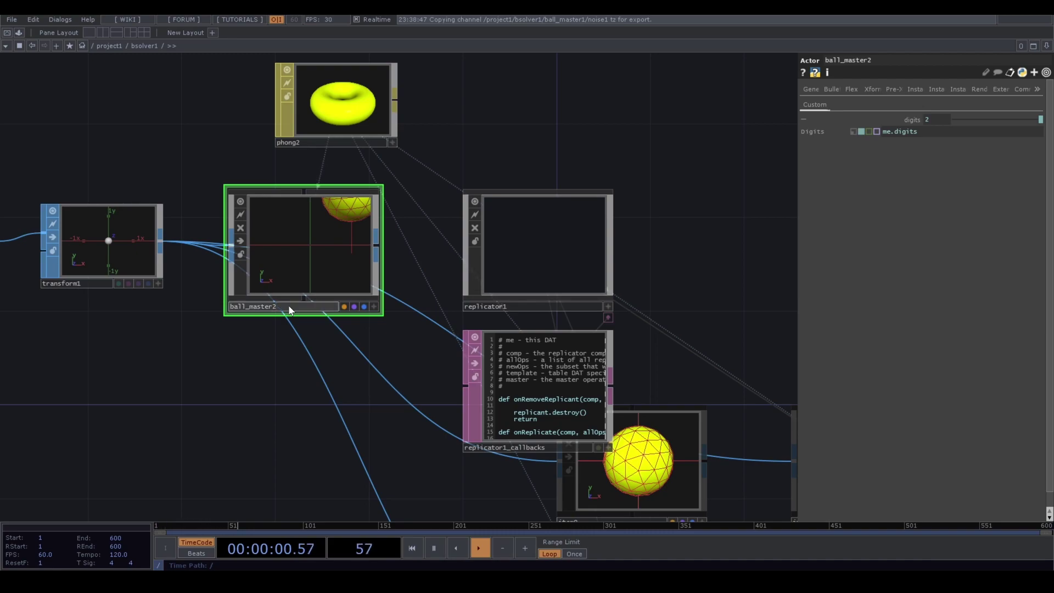
# Rename the ball master actor back to ball_master1
pyautogui.press('BackSpace')
pyautogui.write('1')
pyautogui.press('Return')
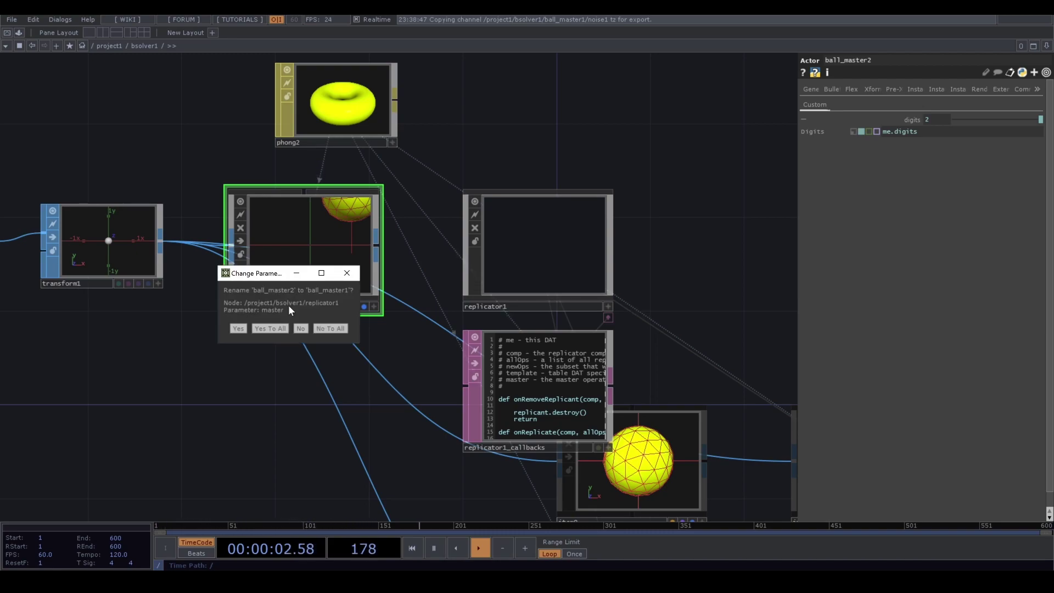
# Accept updating all parameter references for the rename of ball_master2 to ball_master1
pyautogui.click(270, 329)
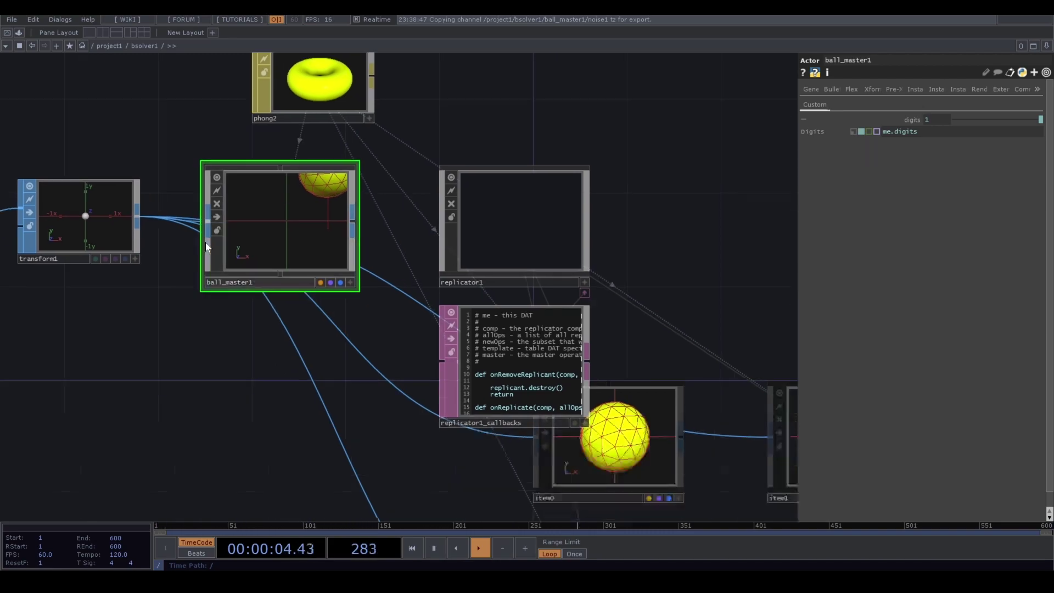
pyautogui.scroll(-3, 272, 332)
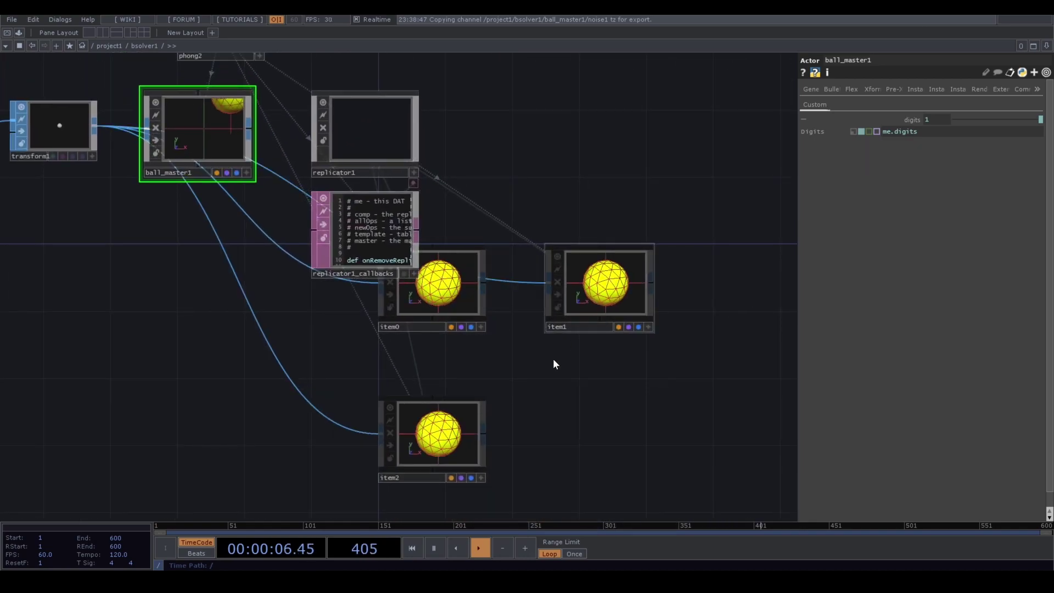
pyautogui.moveTo(263, 296); pyautogui.dragTo(264, 346, button='middle')
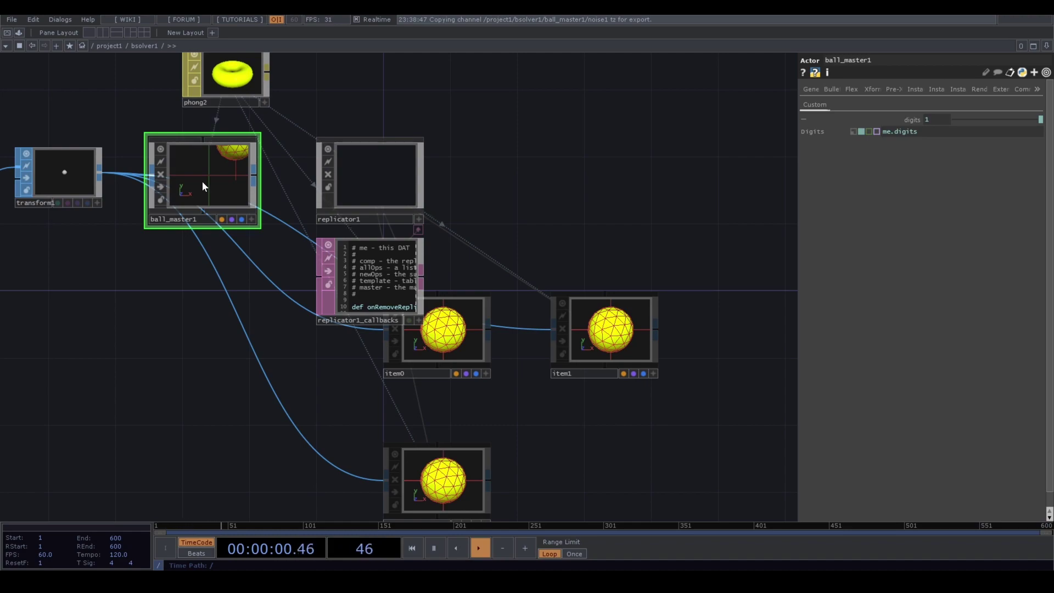
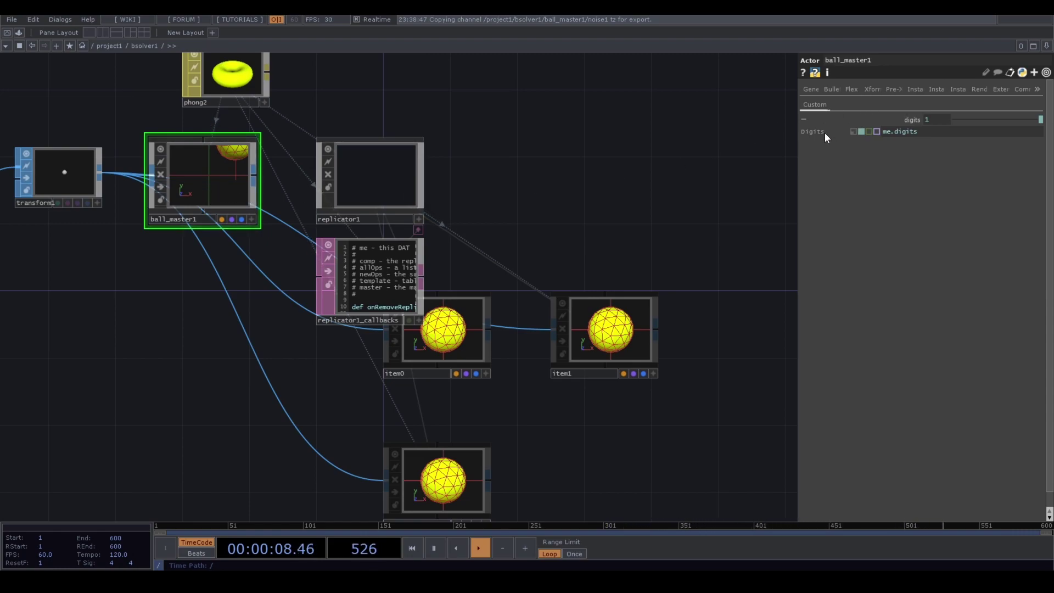
# Copy ball_master1's digits parameter and link noise1's seed inside the component to it as parent().par.Digits
pyautogui.click(908, 117)
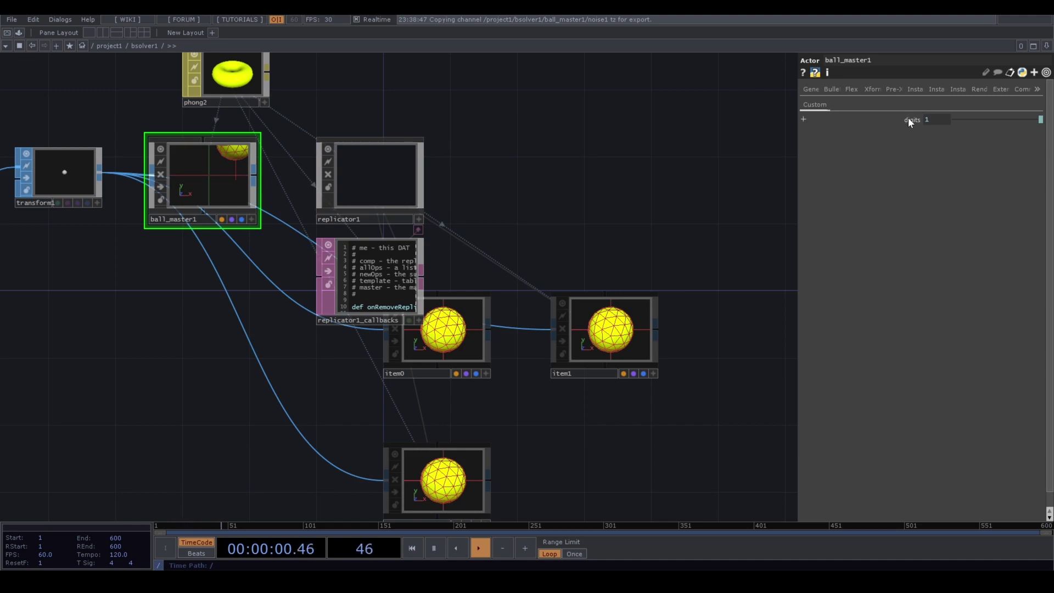
pyautogui.rightClick(908, 117)
pyautogui.click(828, 93)
pyautogui.doubleClick(210, 167)
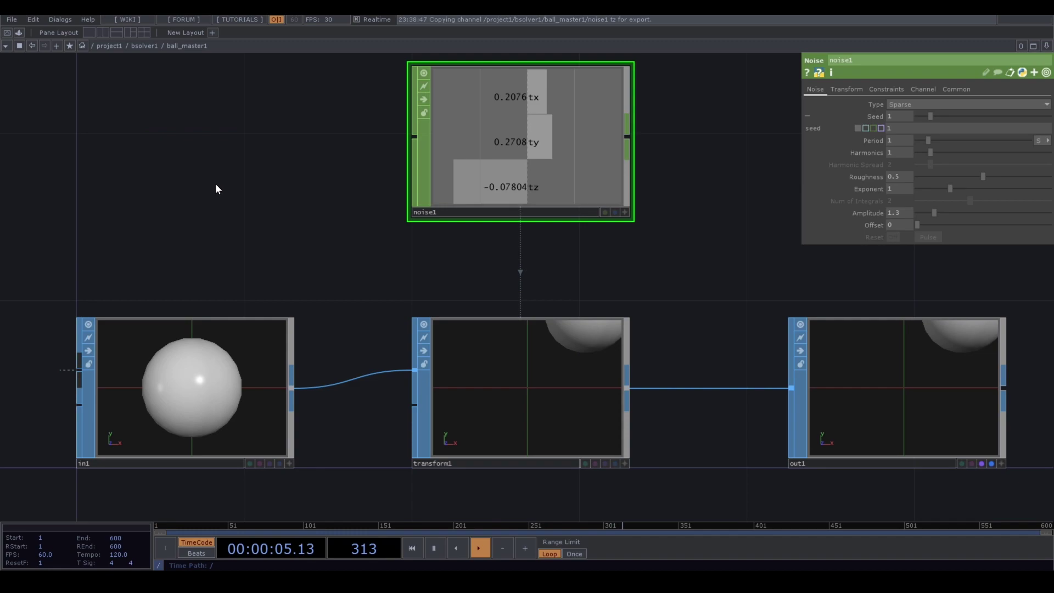
pyautogui.rightClick(875, 118)
pyautogui.click(889, 121)
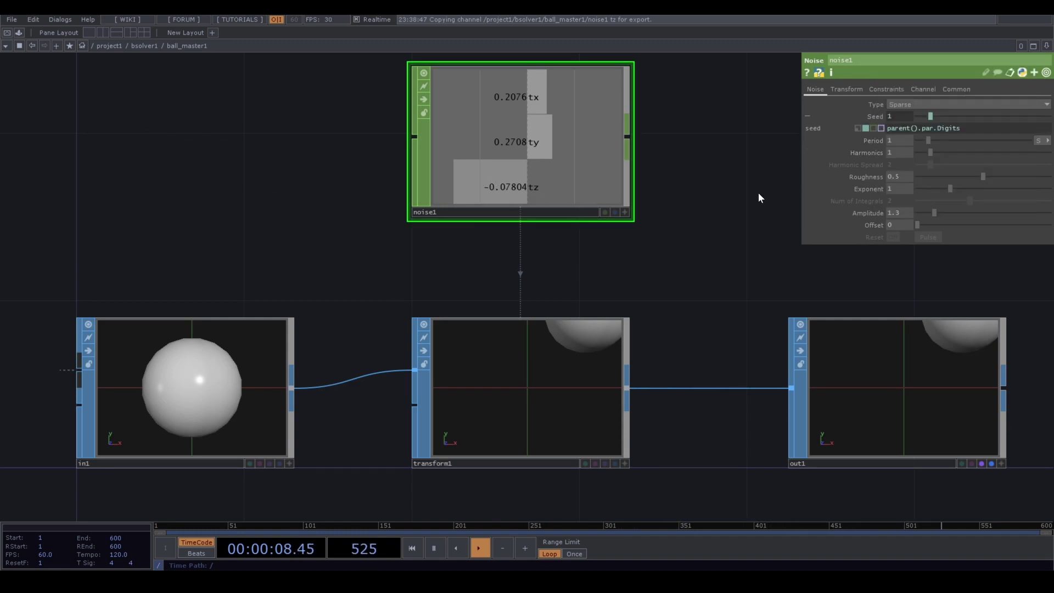
# Return to the bsolver1 network and regenerate the replicants by varying replicator1's number of replicants, ending at 3
pyautogui.press('u')
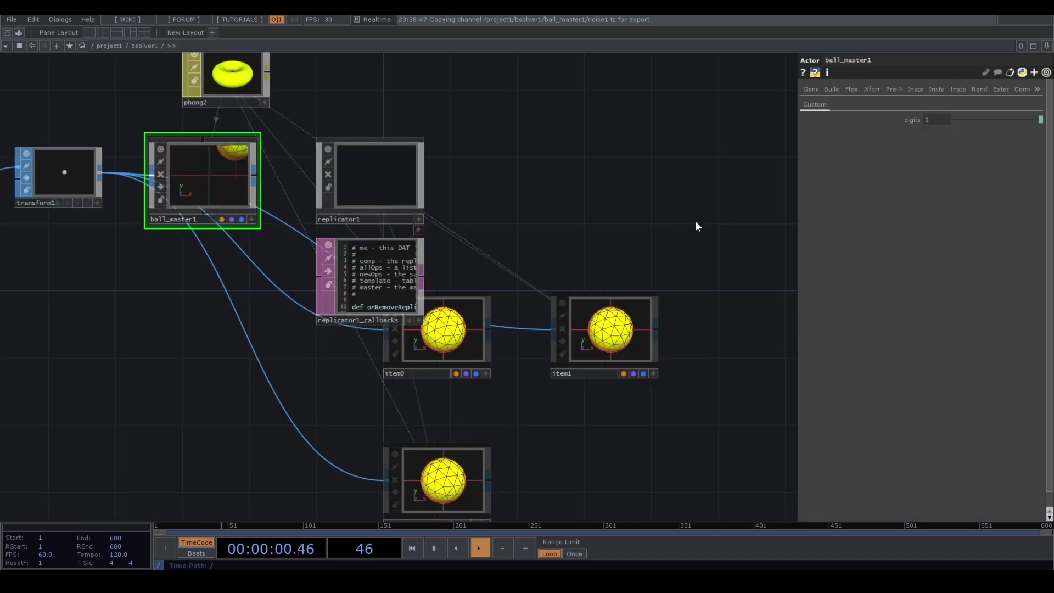
pyautogui.click(381, 185)
pyautogui.moveTo(968, 117)
pyautogui.mouseDown()
pyautogui.moveTo(918, 116)
pyautogui.moveTo(950, 117)
pyautogui.mouseUp()
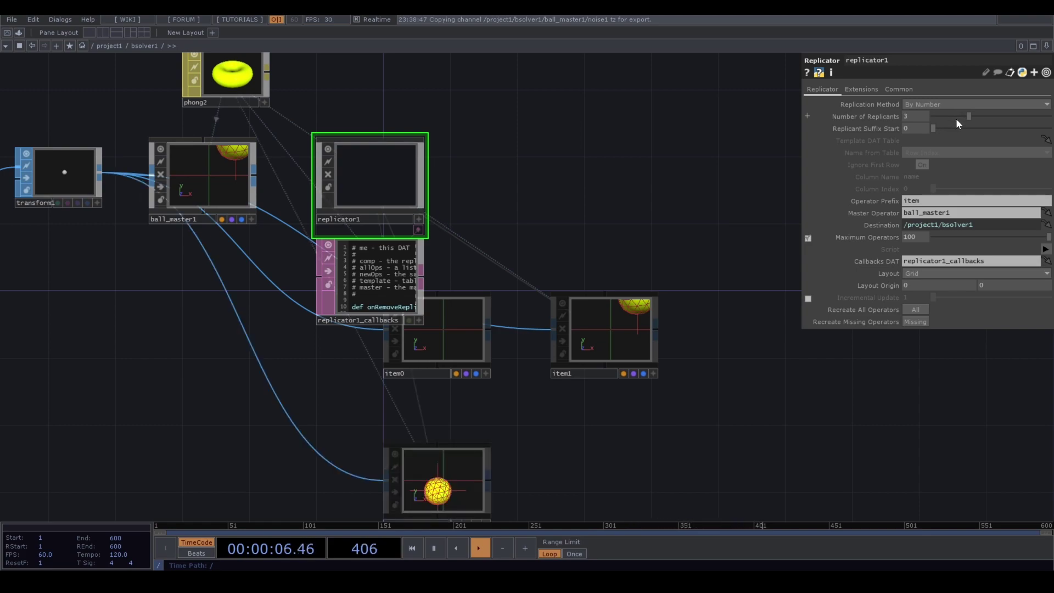
# Inspect the noise1 seed inside item0, item1 and item2 to compare the replicants
pyautogui.moveTo(467, 318); pyautogui.dragTo(490, 284)
pyautogui.doubleClick(480, 308)
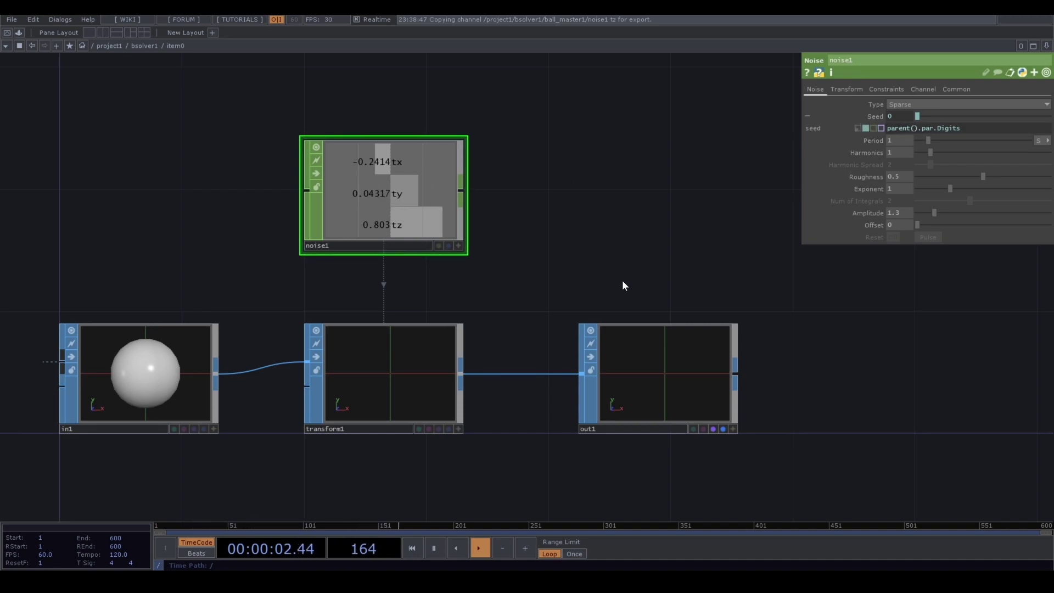
pyautogui.press('u')
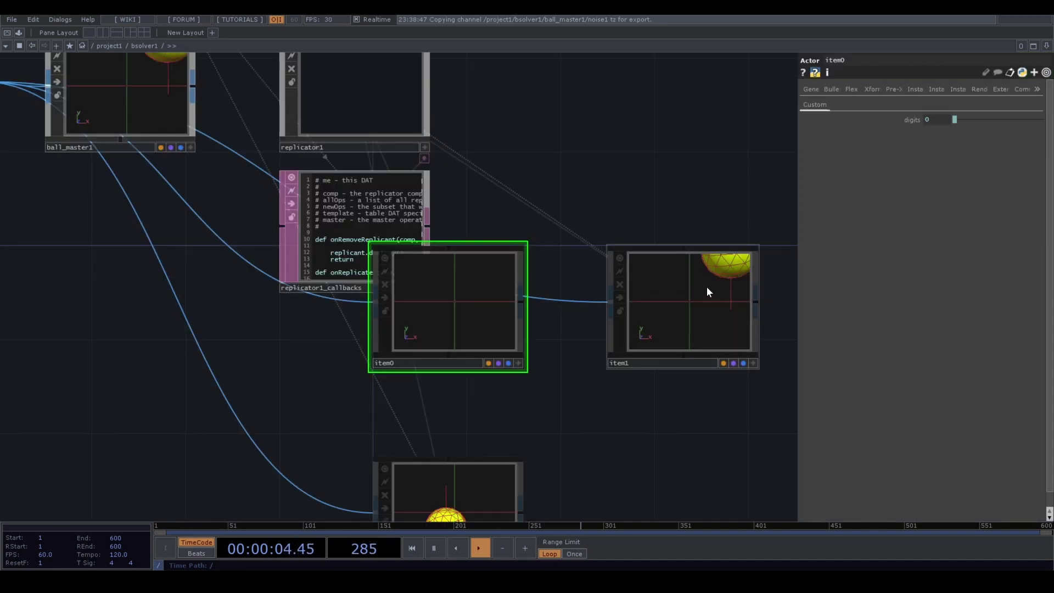
pyautogui.press('i')
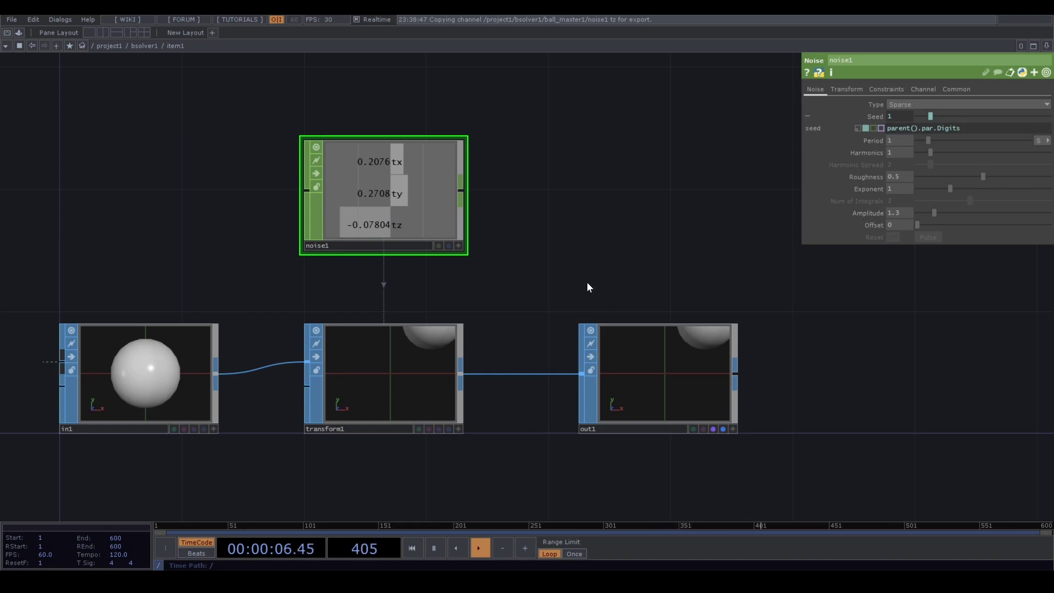
pyautogui.press('u')
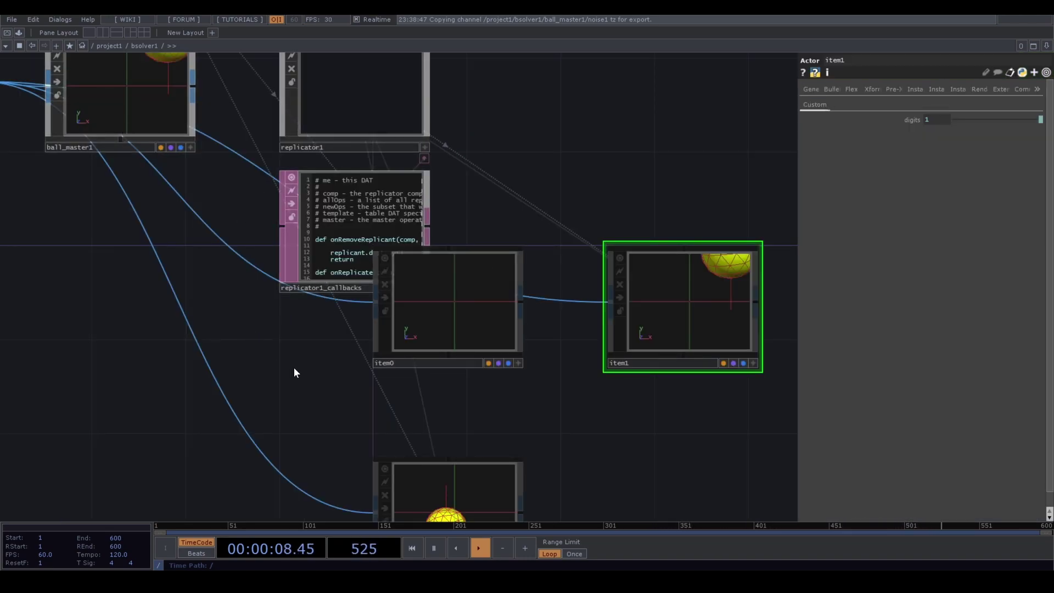
pyautogui.click(438, 372)
pyautogui.press('i')
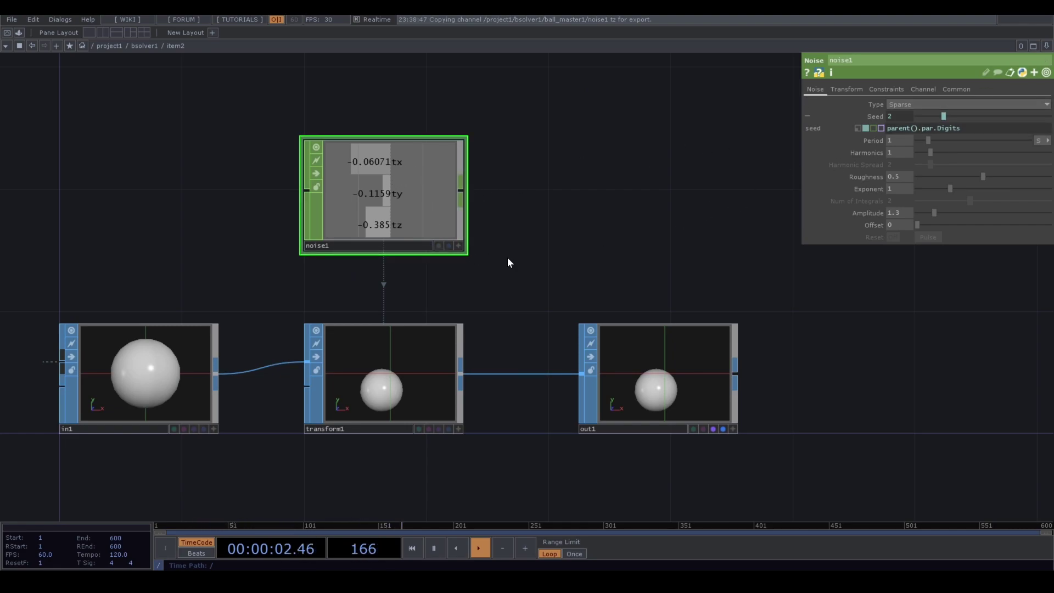
pyautogui.press('u')
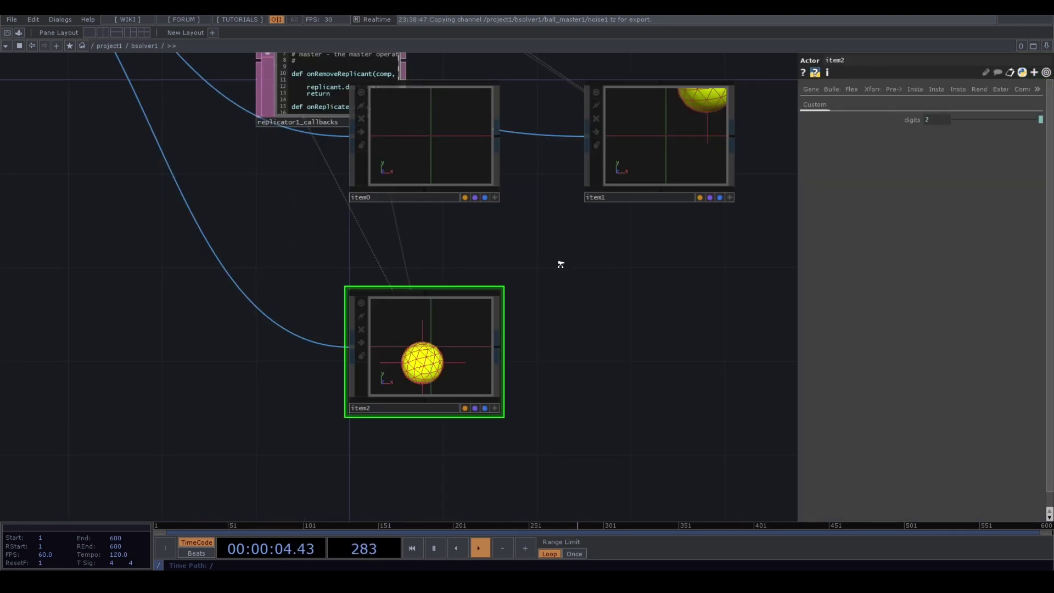
# Turn off the render and display flags of ball_master1
pyautogui.scroll(-3, 560, 264)
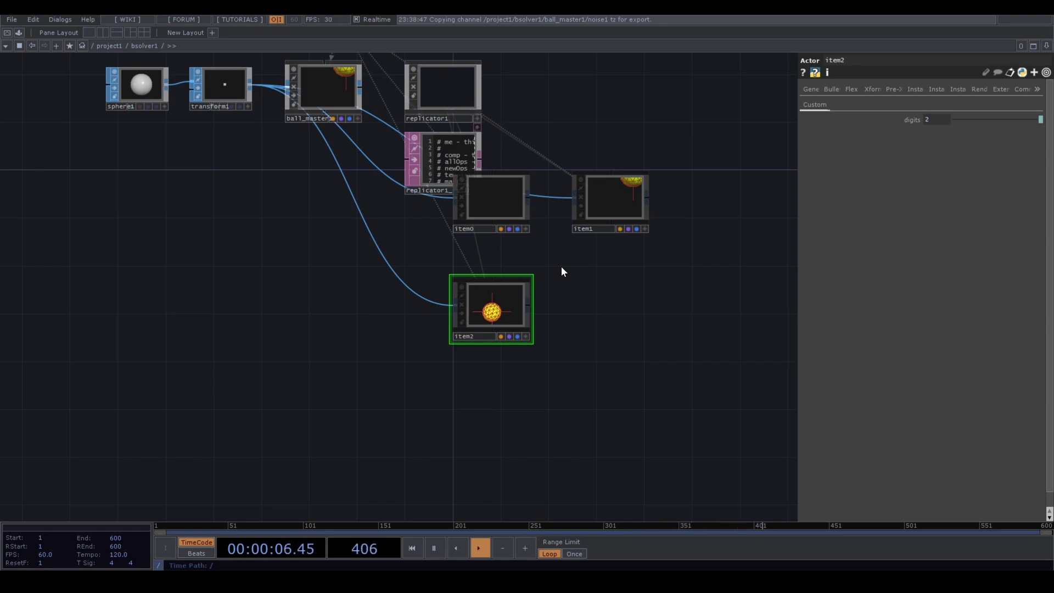
pyautogui.moveTo(328, 198); pyautogui.dragTo(323, 251)
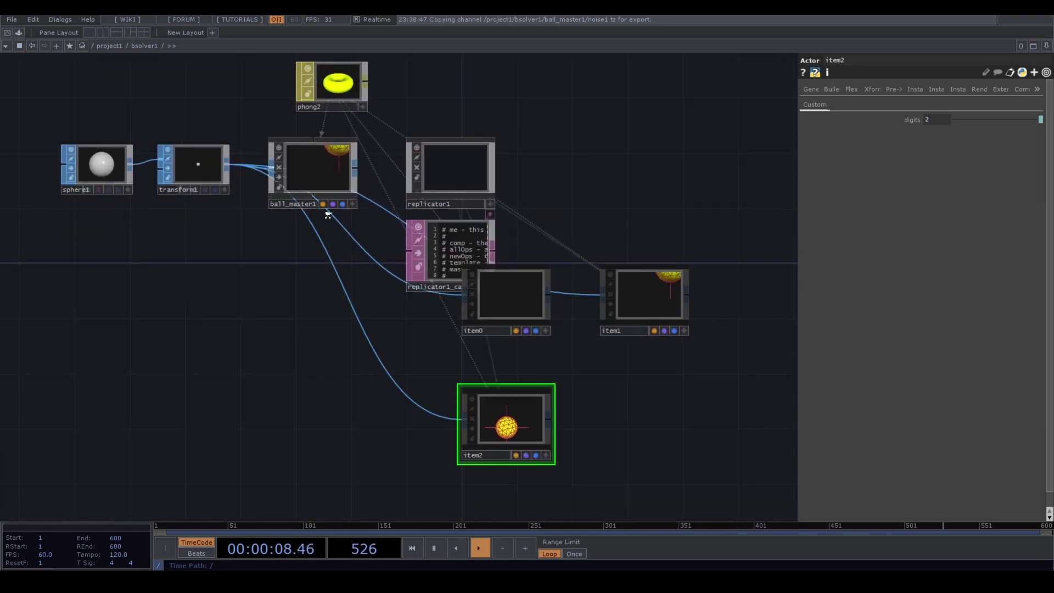
pyautogui.scroll(5, 332, 159)
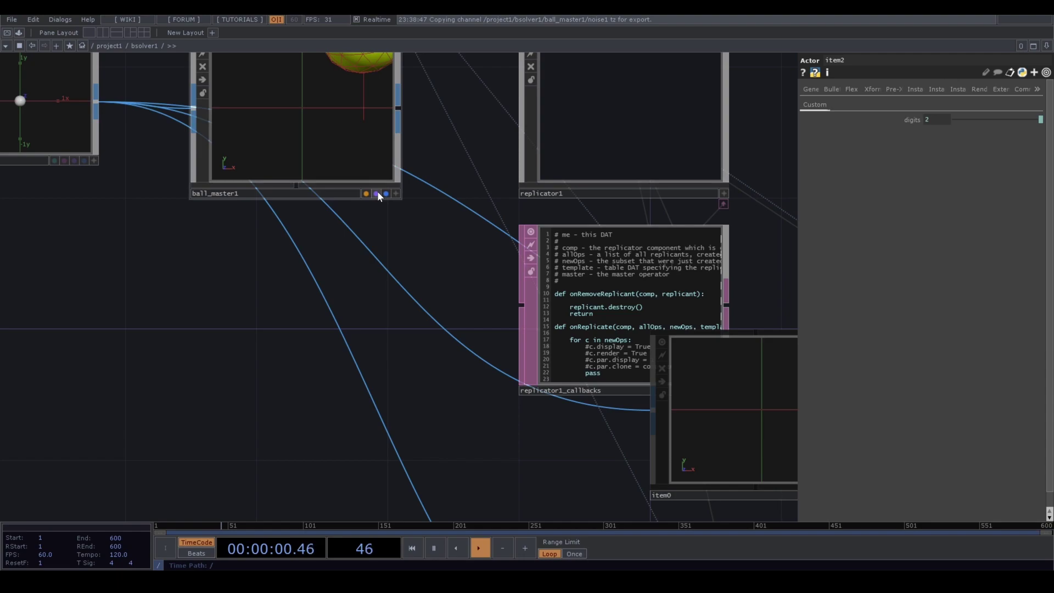
pyautogui.click(384, 193)
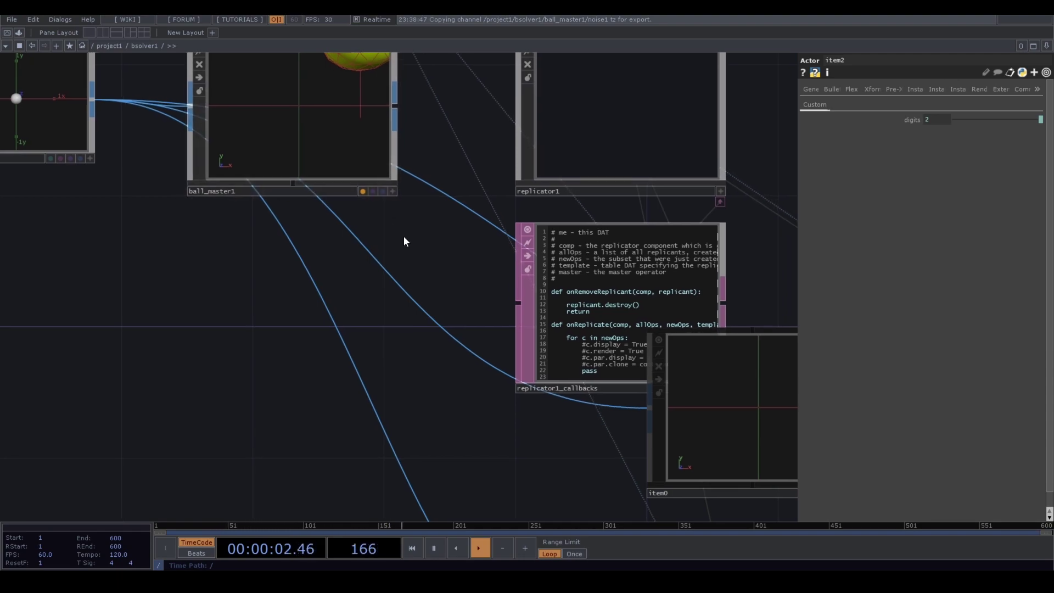
# Move the source, master and replicator nodes together, clear of the replicated items
pyautogui.scroll(4, 427, 264)
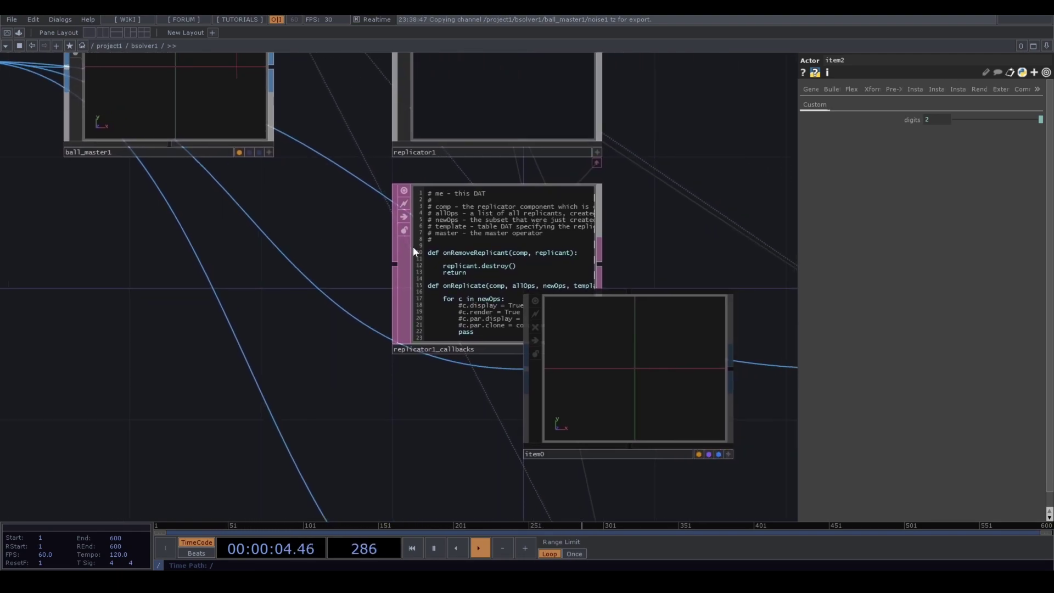
pyautogui.scroll(-6, 489, 182)
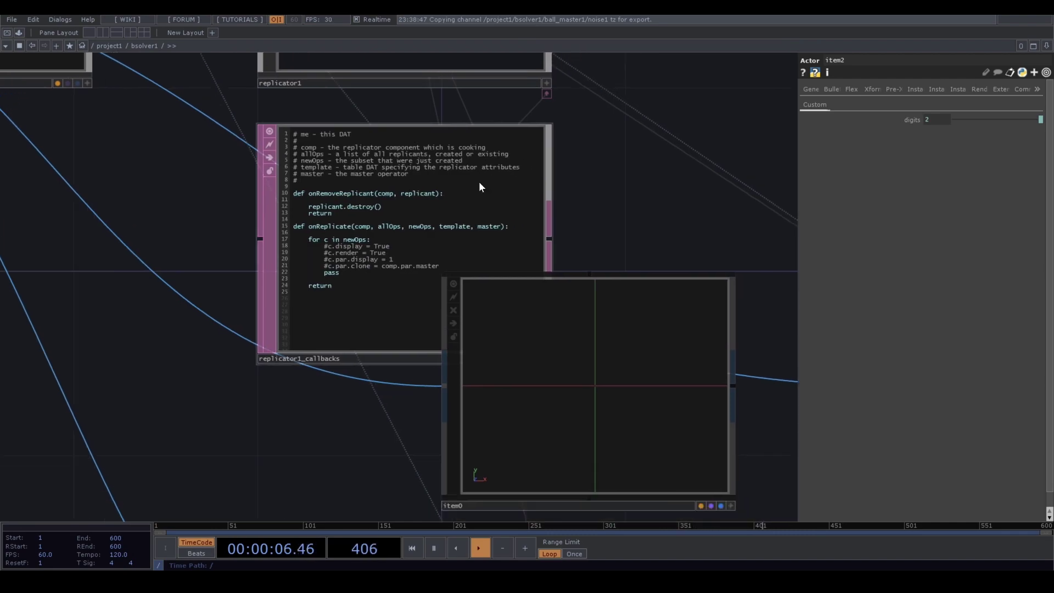
pyautogui.moveTo(214, 149); pyautogui.dragTo(435, 207)
pyautogui.scroll(5, 439, 199)
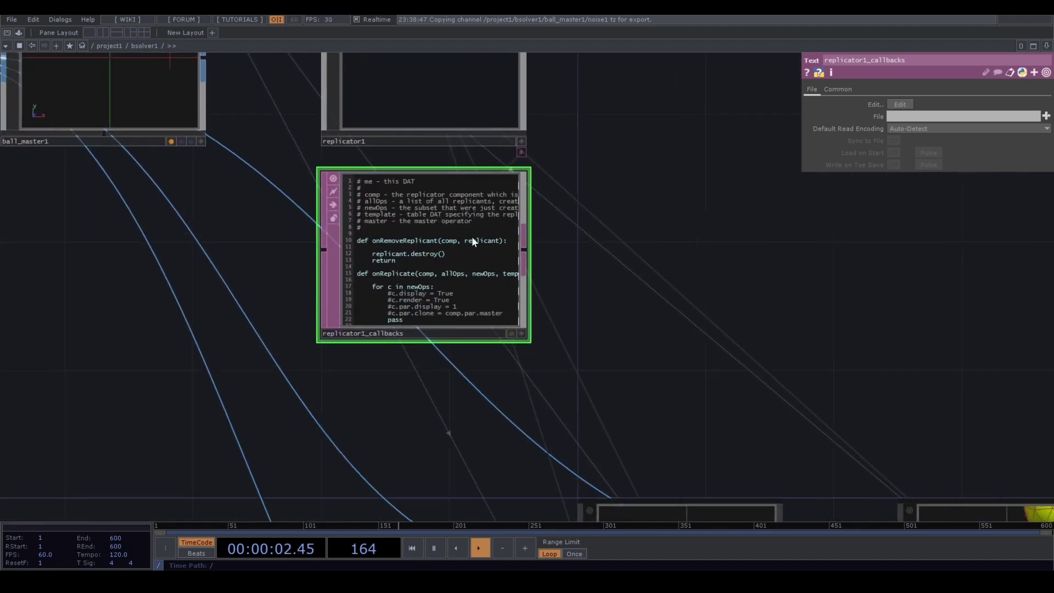
# Uncomment the c.display, c.render, c.par.display and c.par.clone lines in the onReplicate loop of replicator1_callbacks
pyautogui.click(523, 337)
pyautogui.click(365, 289)
pyautogui.press('Delete')
pyautogui.click(364, 297)
pyautogui.press('Delete')
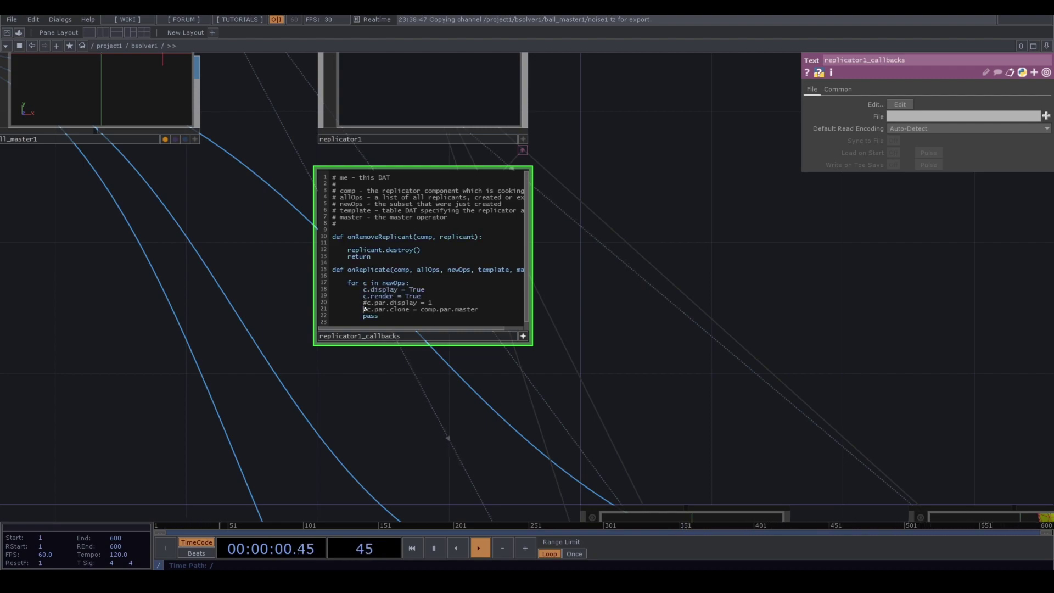
pyautogui.press('Delete')
pyautogui.click(364, 304)
pyautogui.press('Delete')
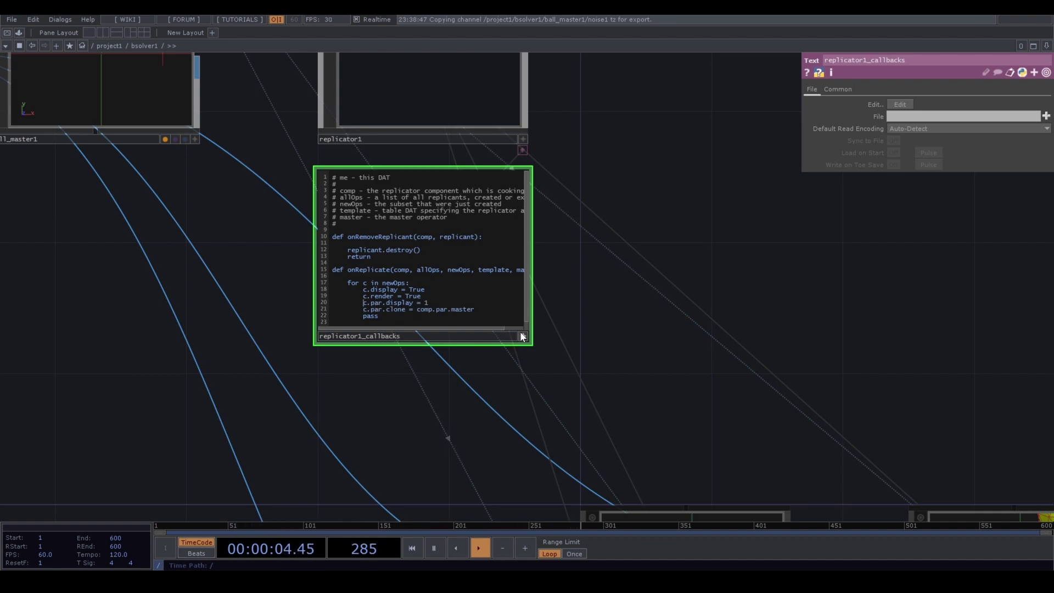
# Set replicator1's number of replicants to 0 to remove the existing items
pyautogui.scroll(-2, 411, 271)
pyautogui.scroll(-3, 411, 272)
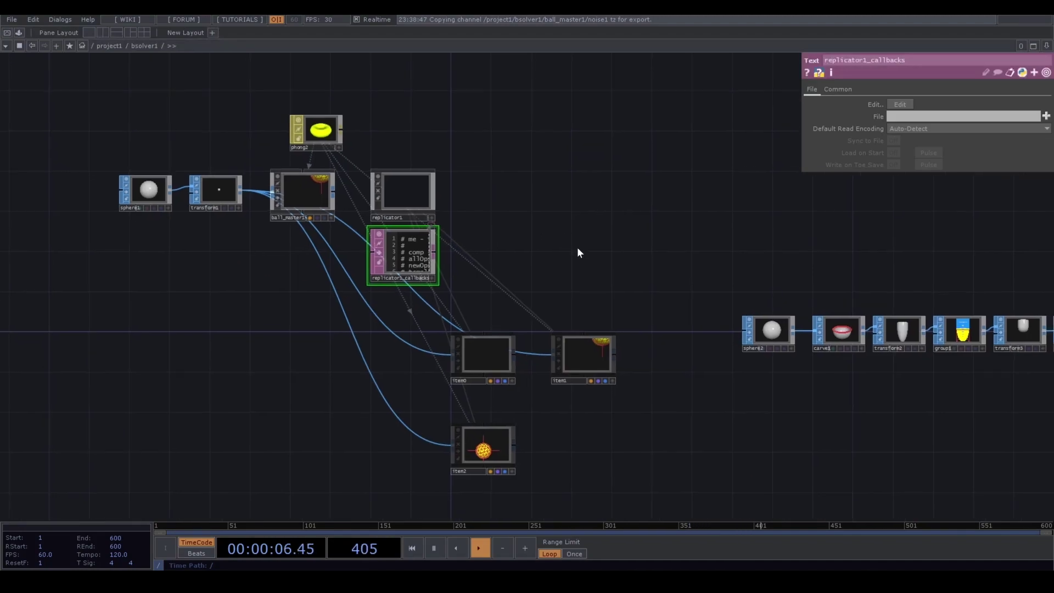
pyautogui.click(394, 177)
pyautogui.moveTo(962, 114); pyautogui.dragTo(929, 116)
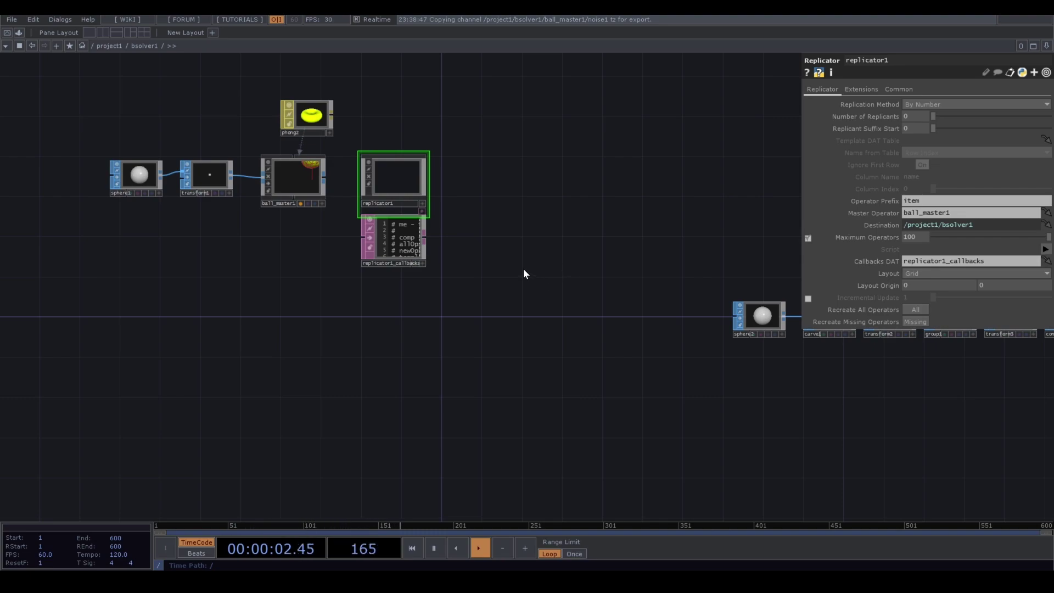
# Go up to the project1 network and add a Timer CHOP beside bsolver1
pyautogui.scroll(-3, 523, 273)
pyautogui.scroll(-2, 524, 275)
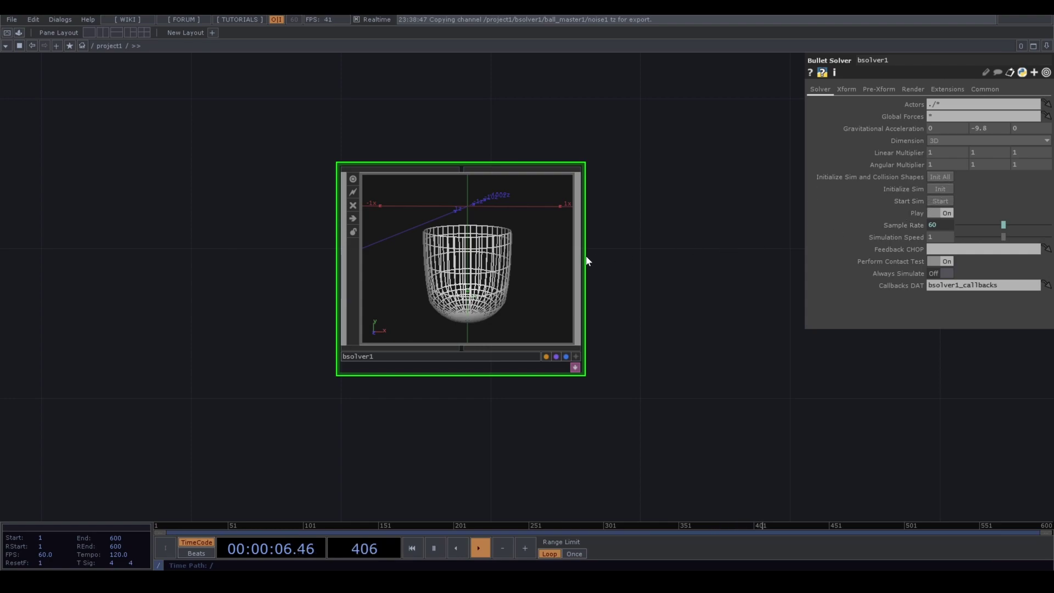
pyautogui.scroll(3, 551, 258)
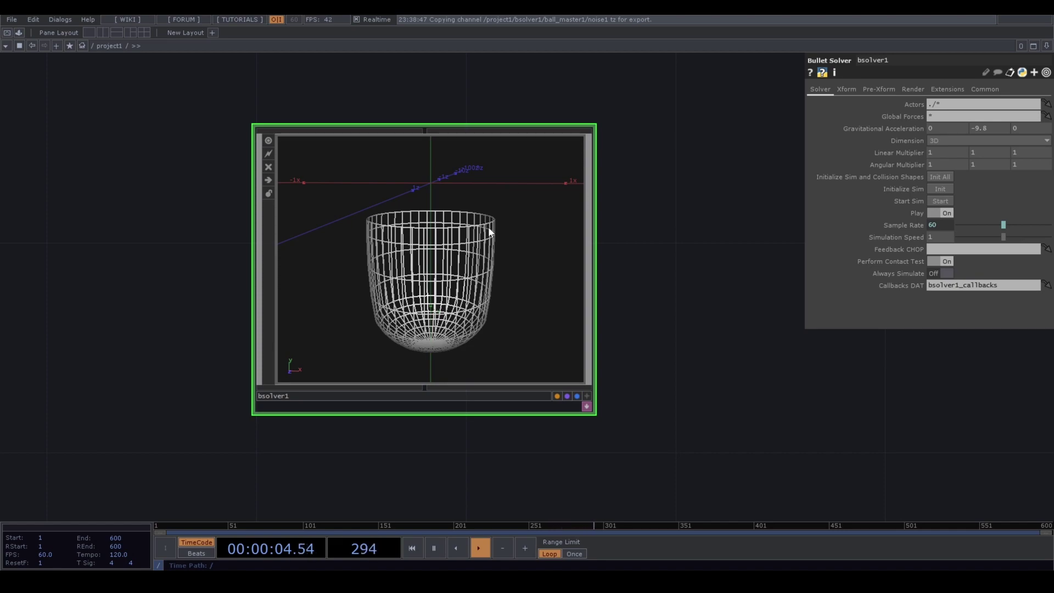
pyautogui.scroll(-4, 489, 226)
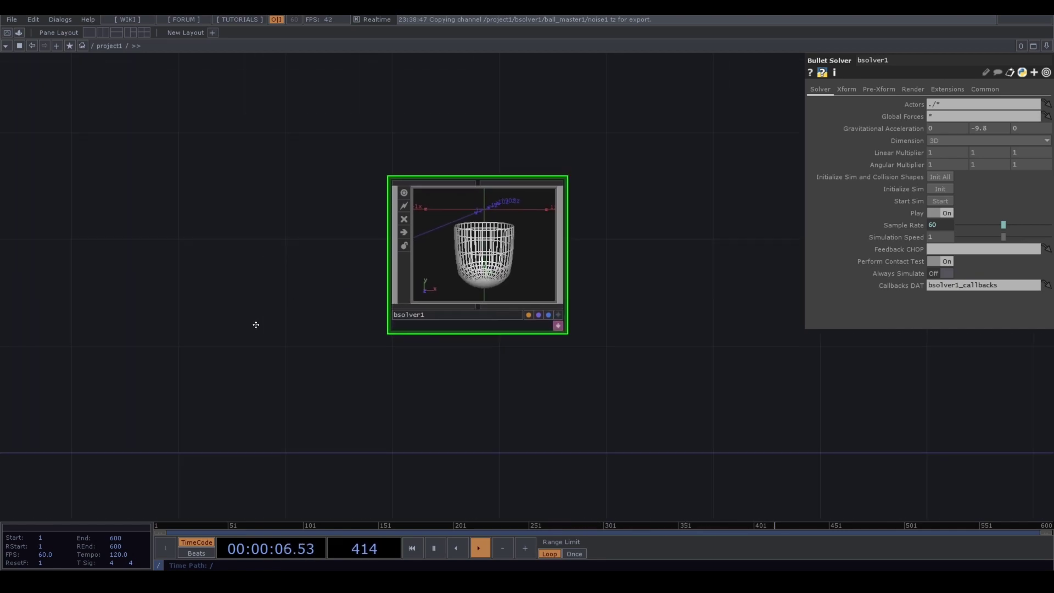
pyautogui.press('Tab')
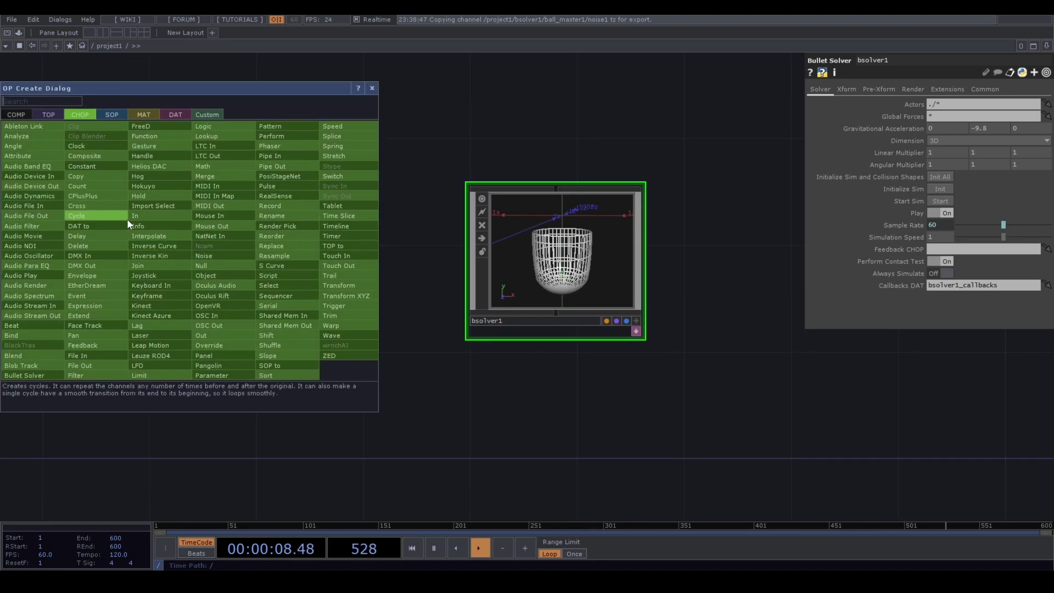
pyautogui.write('tim')
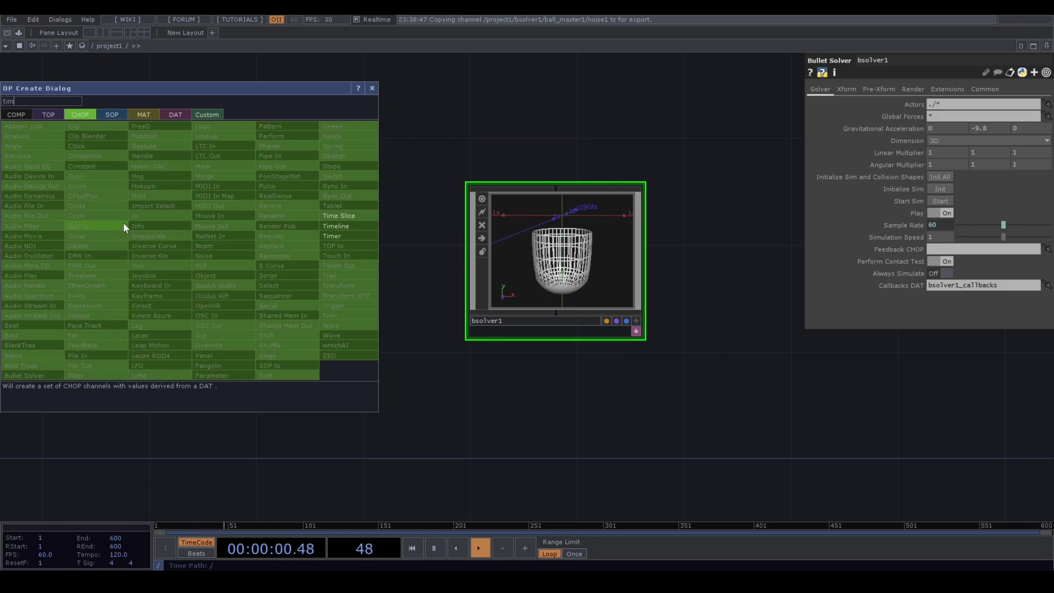
pyautogui.click(331, 236)
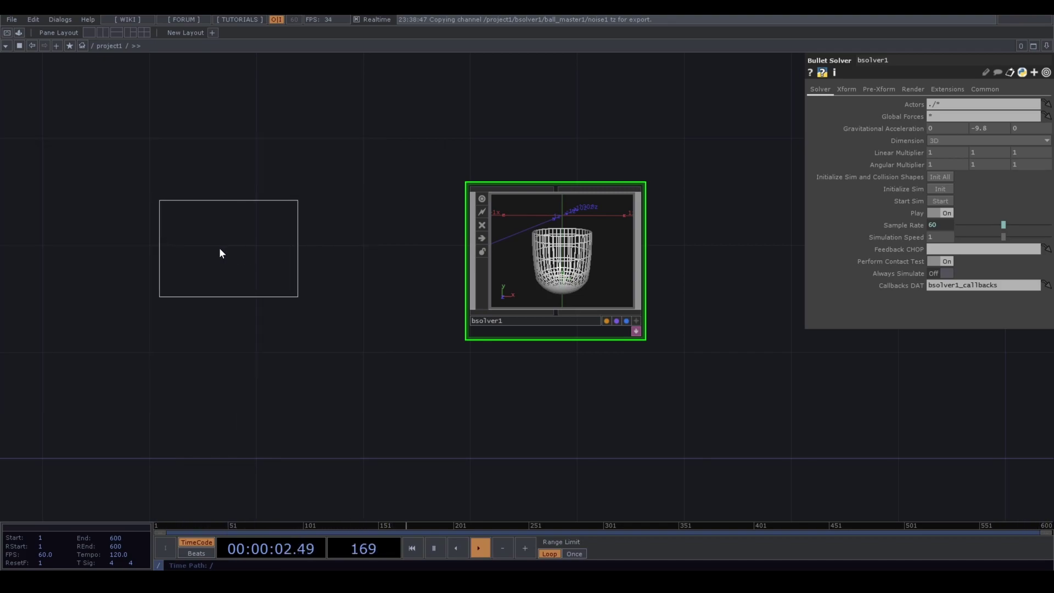
pyautogui.click(146, 252)
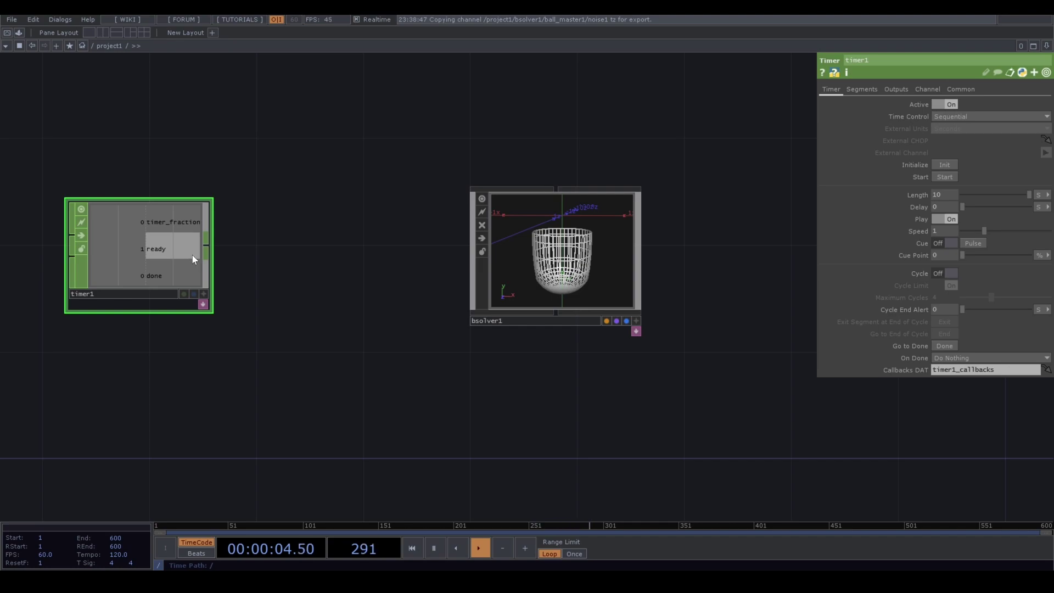
# Add a Select CHOP that takes its input from timer1
pyautogui.press('Tab')
pyautogui.write('se')
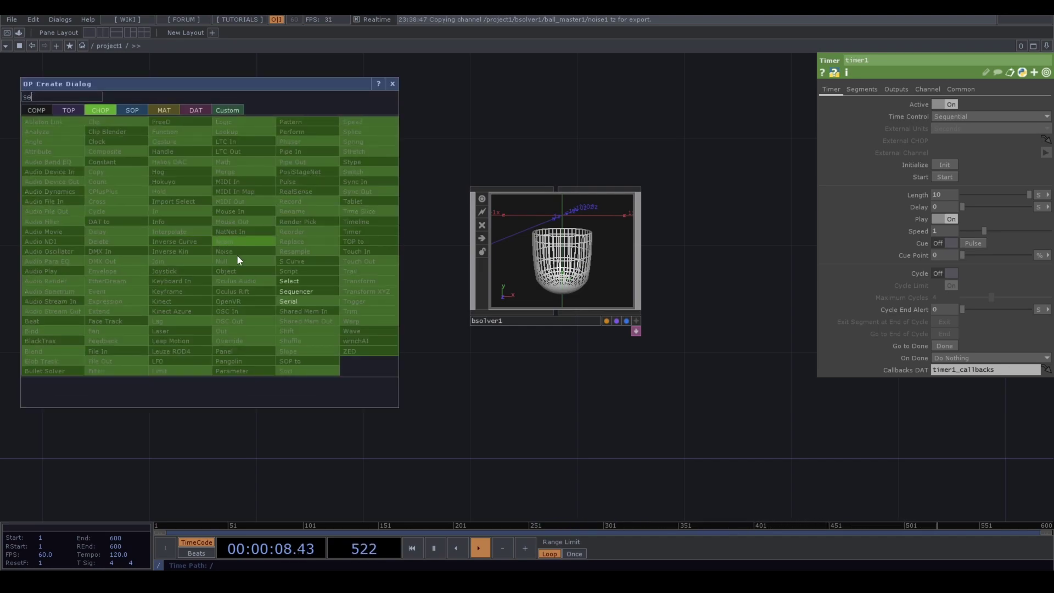
pyautogui.click(287, 281)
pyautogui.click(308, 254)
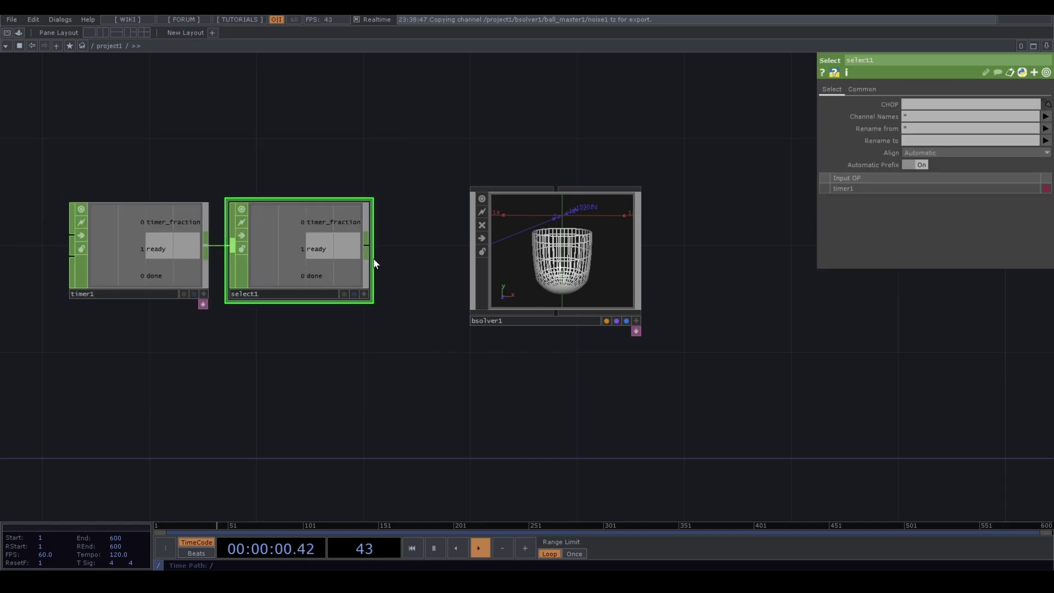
# Restrict select1's channel names to timer_fraction
pyautogui.click(1045, 116)
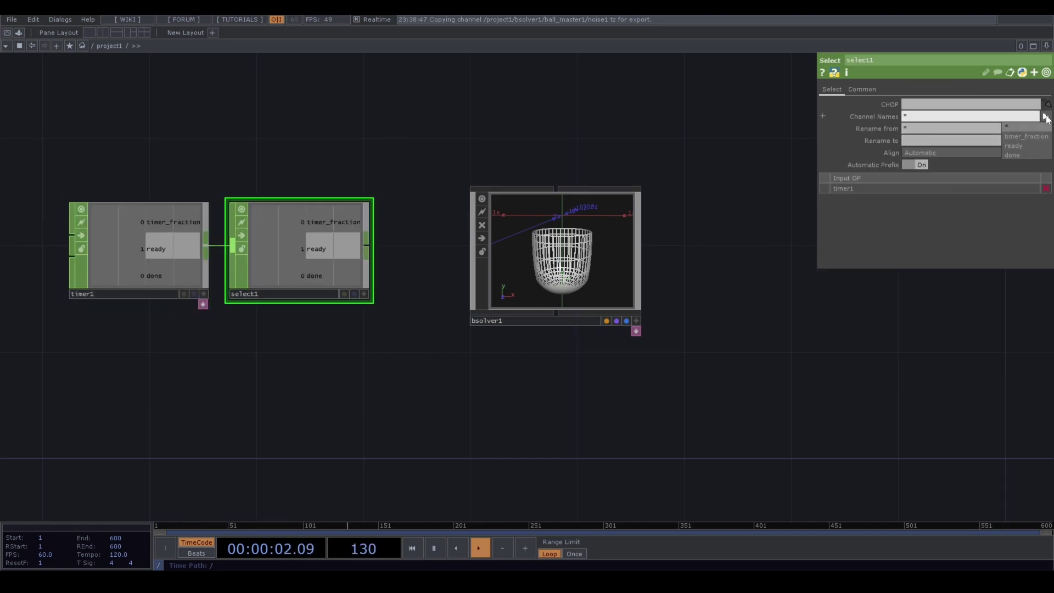
pyautogui.click(1026, 136)
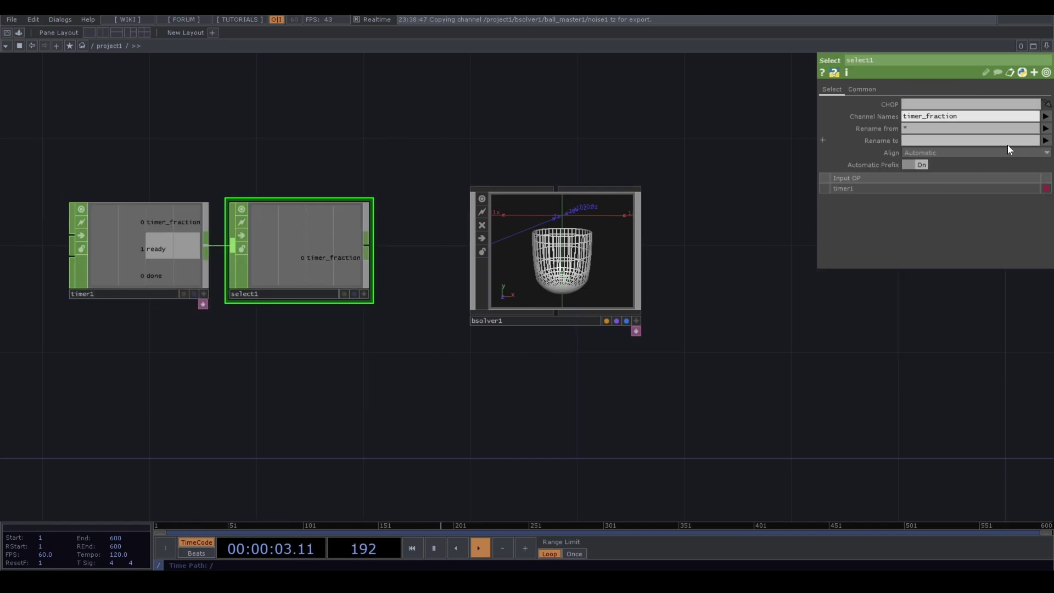
# Link timer1's Initialize parameter by reference to bsolver1's Initialize Sim and Collision Shapes parameter
pyautogui.click(595, 269)
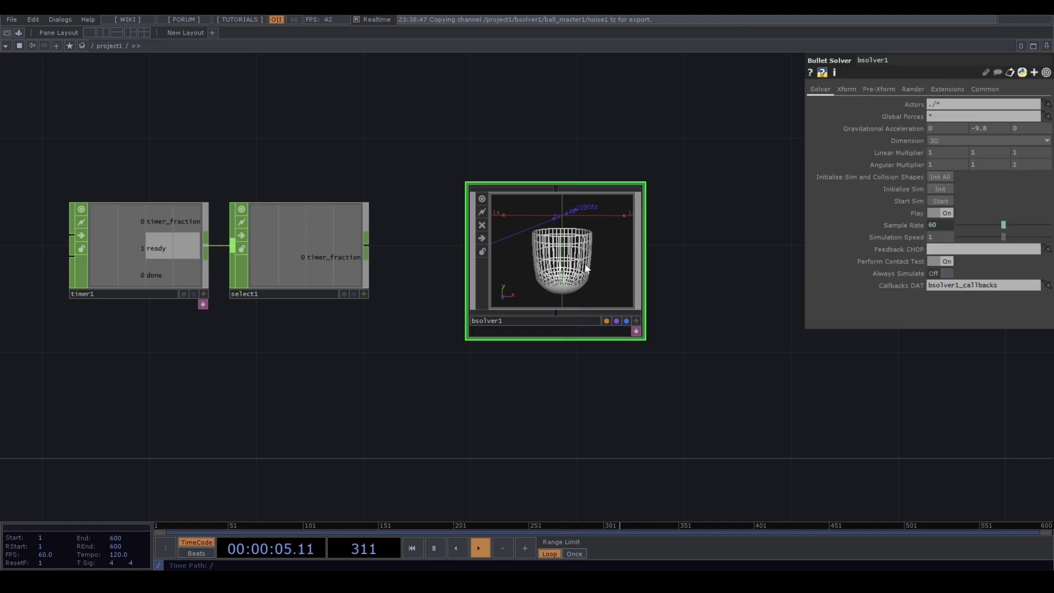
pyautogui.rightClick(898, 173)
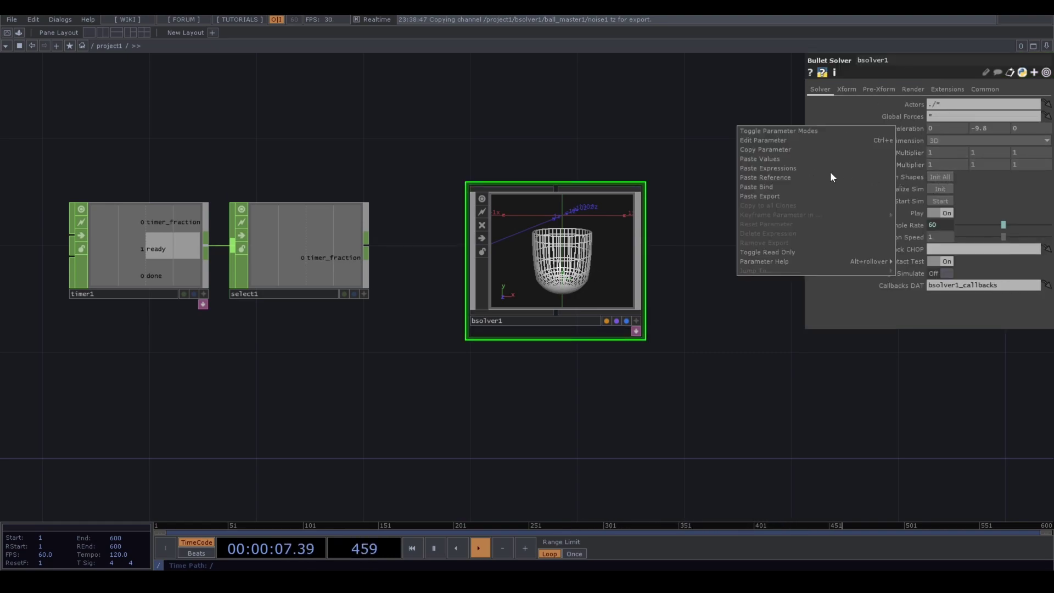
pyautogui.click(767, 151)
pyautogui.click(157, 228)
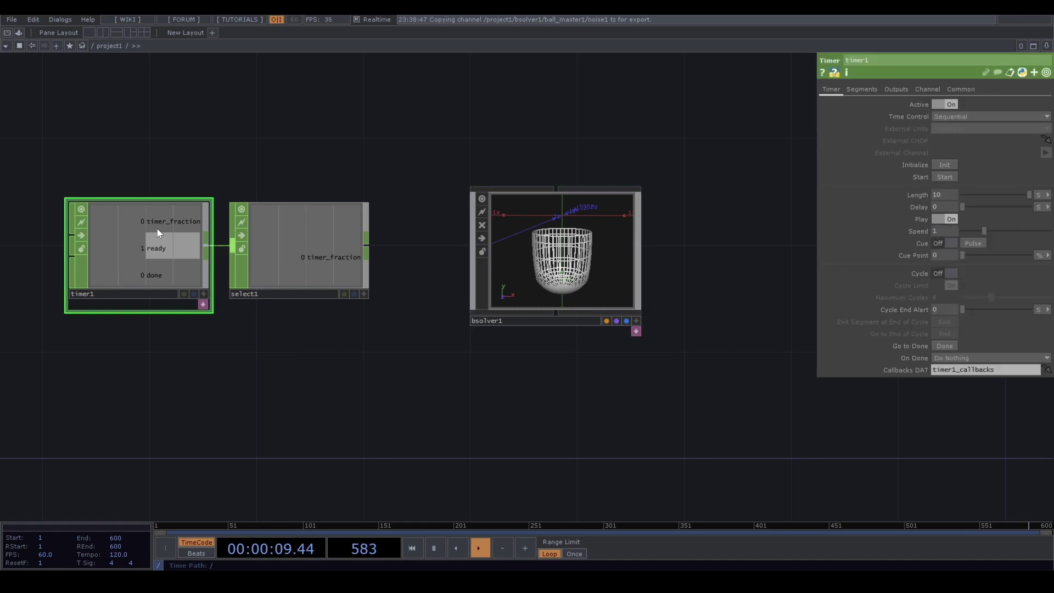
pyautogui.rightClick(921, 173)
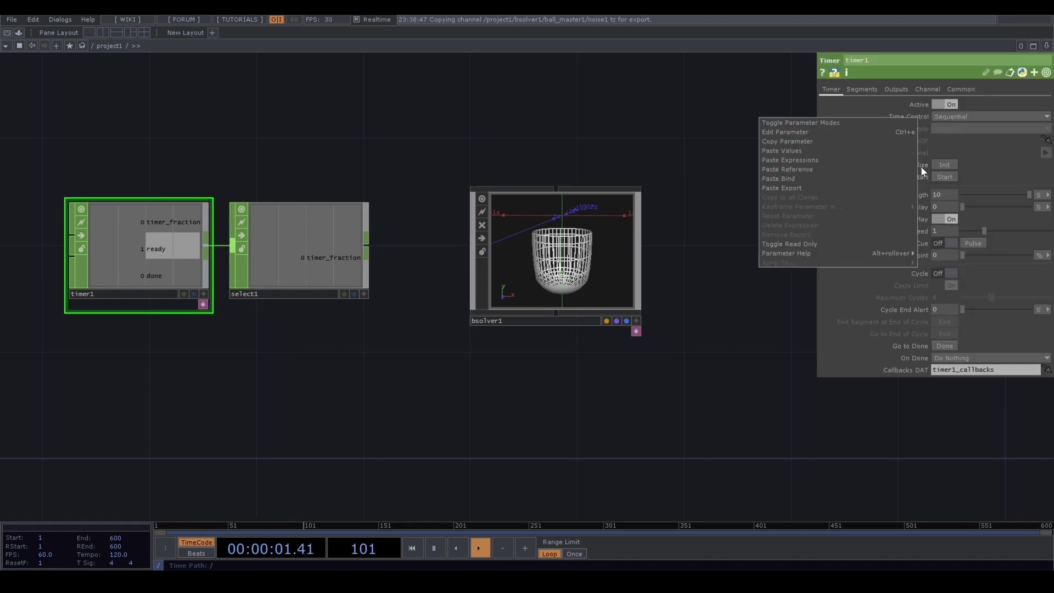
pyautogui.click(855, 170)
# Link timer1's Start parameter by reference to bsolver1's Start Sim parameter
pyautogui.click(549, 247)
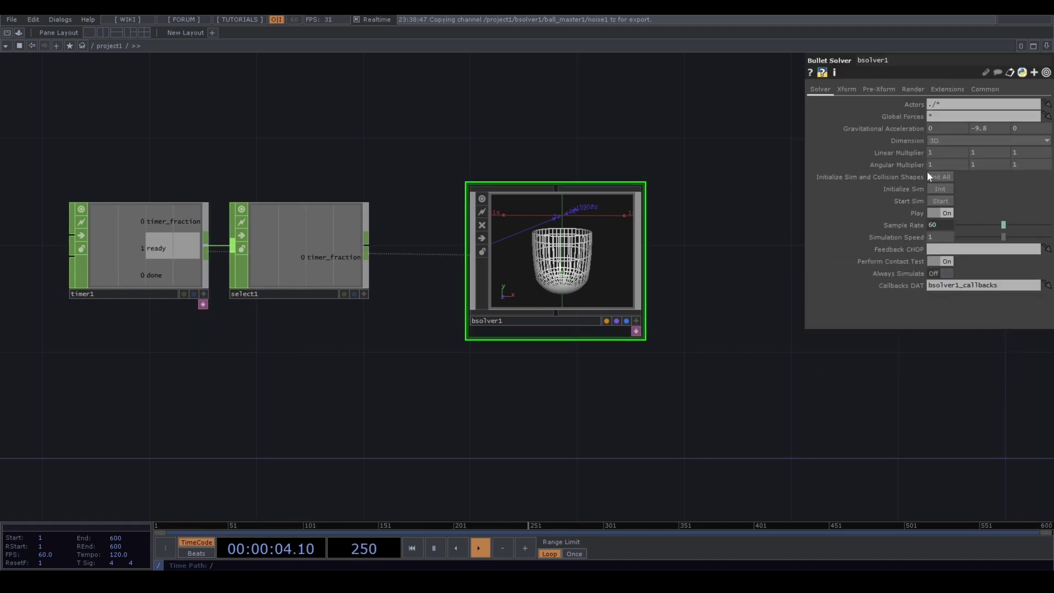
pyautogui.rightClick(908, 199)
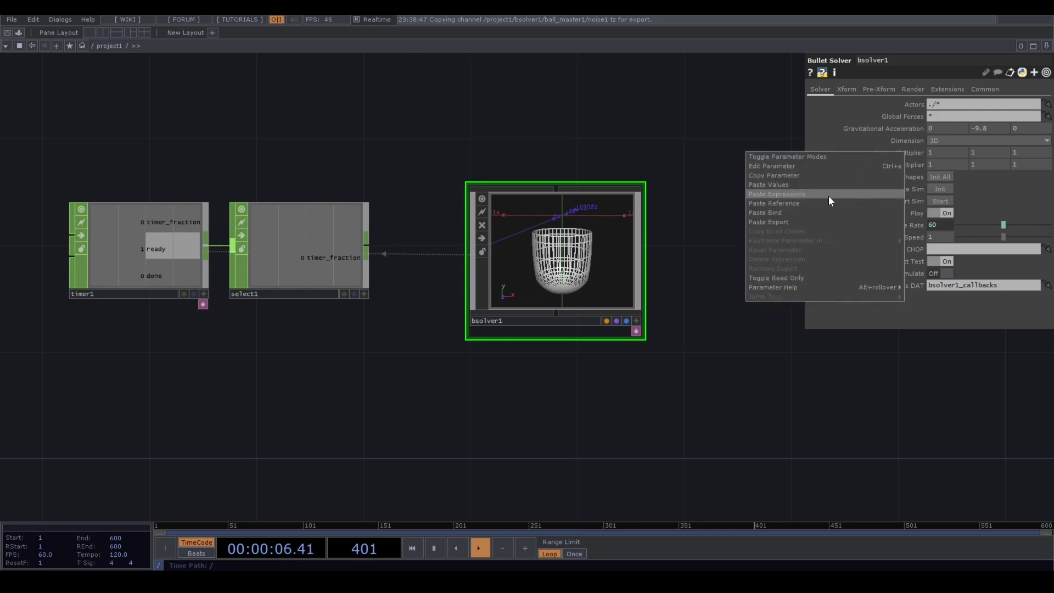
pyautogui.click(806, 176)
pyautogui.click(187, 250)
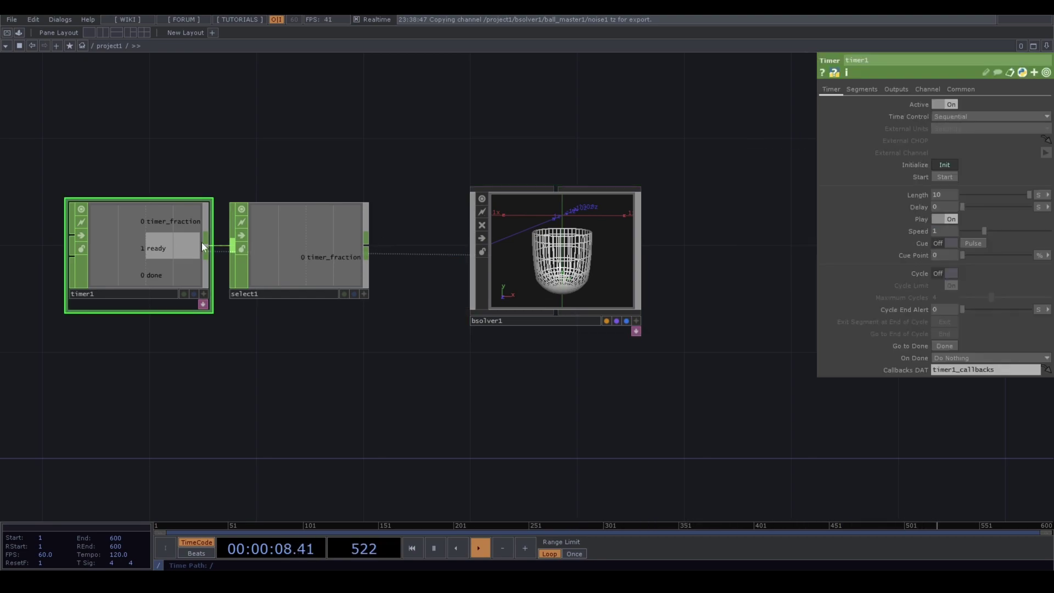
pyautogui.rightClick(914, 176)
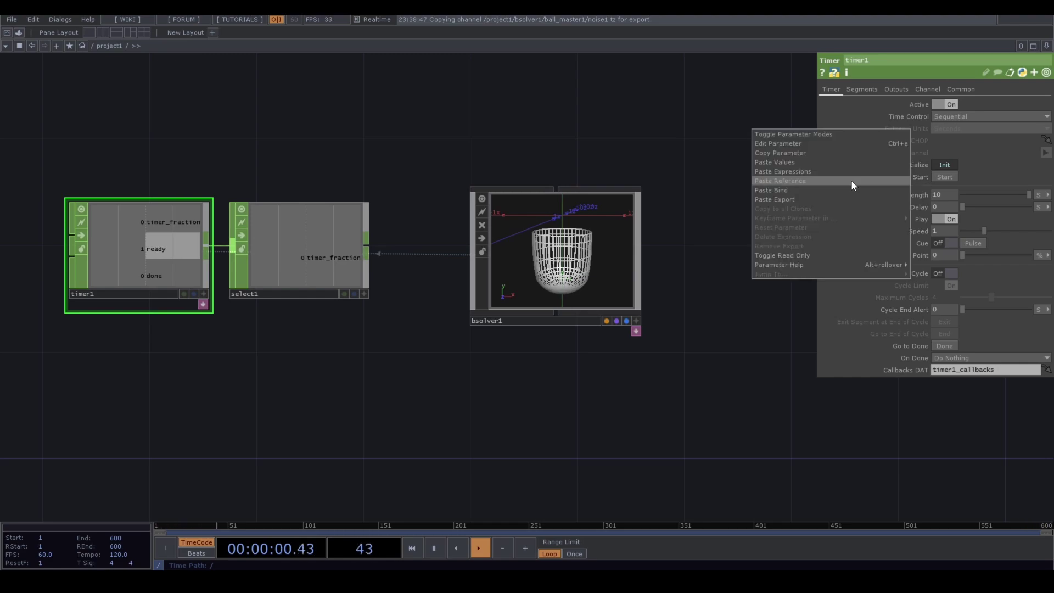
pyautogui.click(790, 181)
# Test the timer link by starting bsolver1's simulation and reinitializing the simulation and collision shapes
pyautogui.click(556, 243)
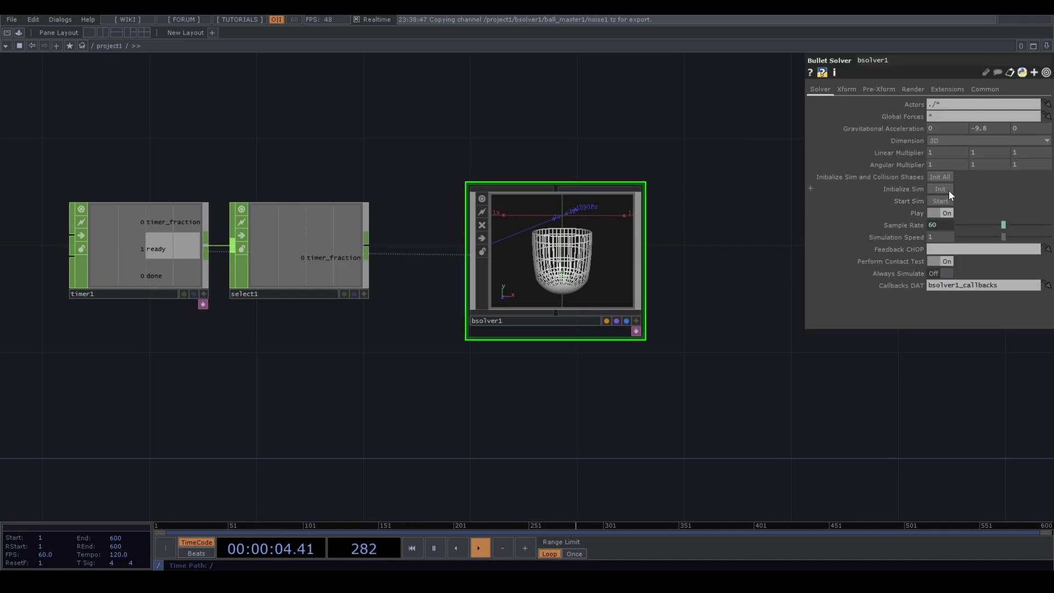
pyautogui.click(940, 201)
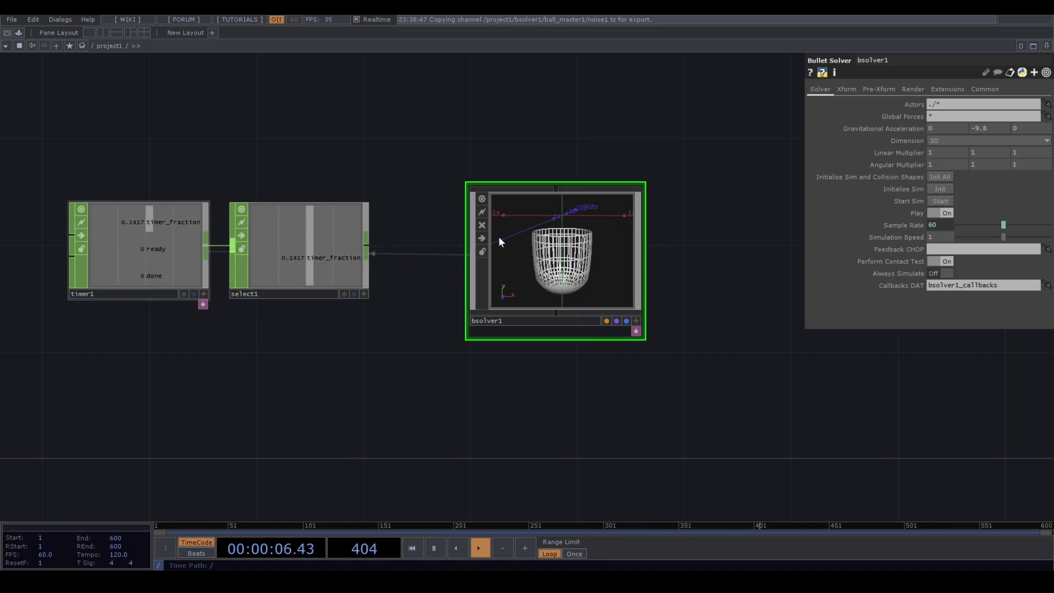
pyautogui.click(949, 179)
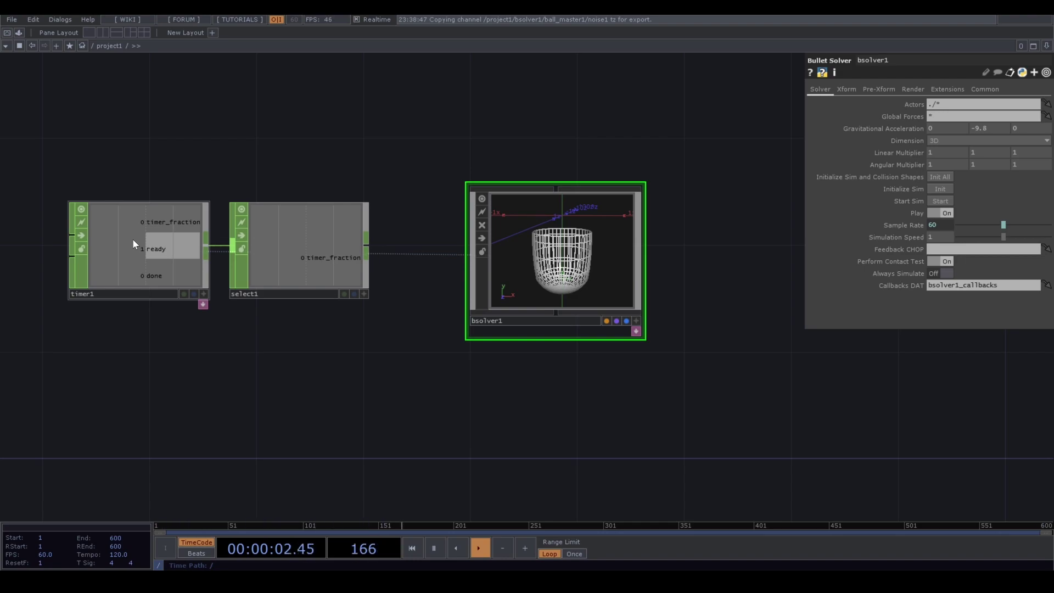
# Set timer1's length to 5 seconds
pyautogui.click(143, 218)
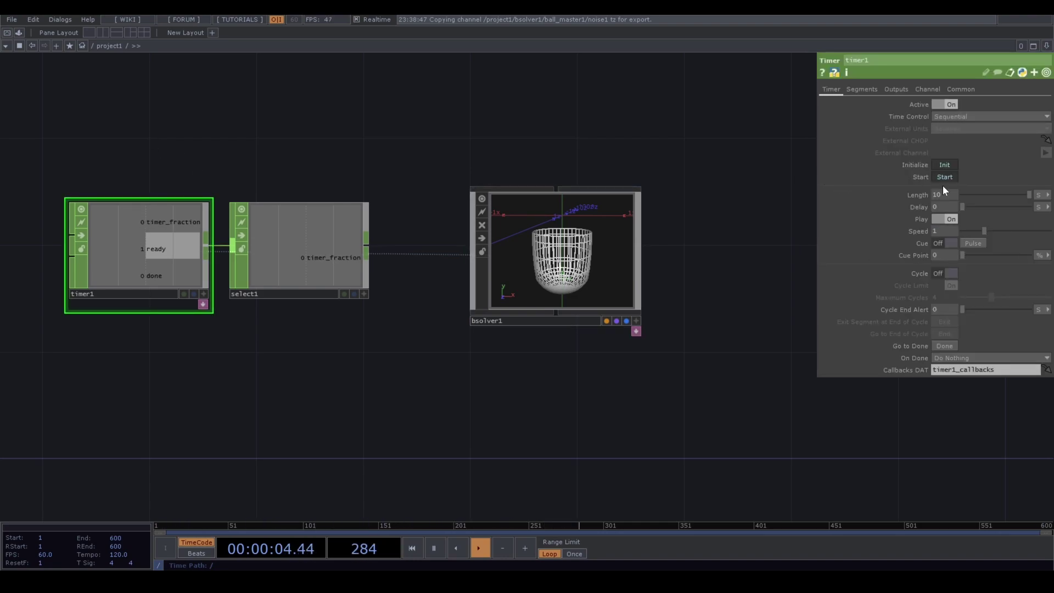
pyautogui.write('5')
pyautogui.press('Return')
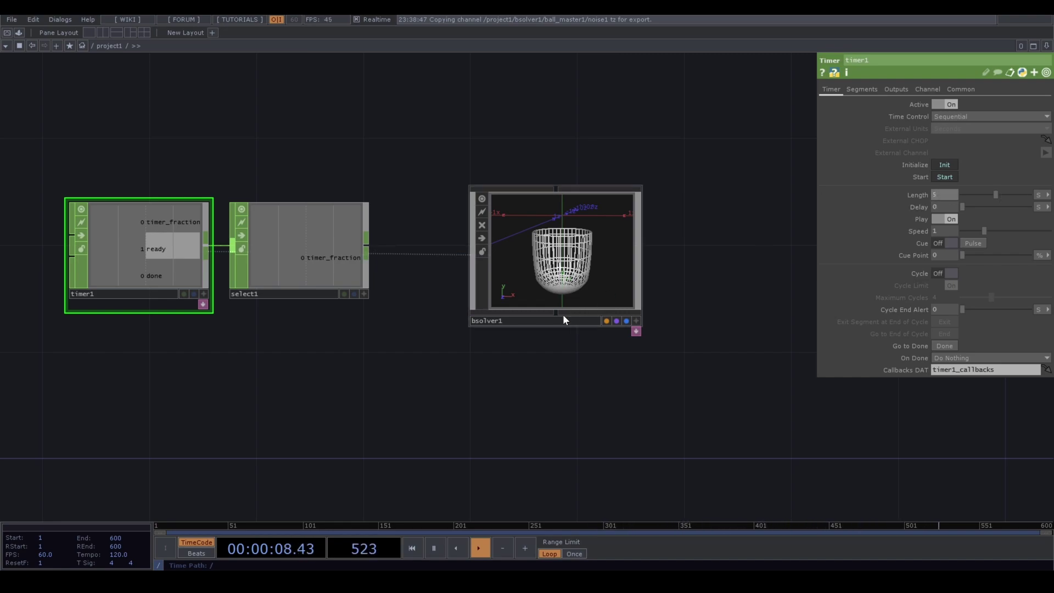
# Enter the bsolver1 network and add an In CHOP above replicator1
pyautogui.click(339, 259)
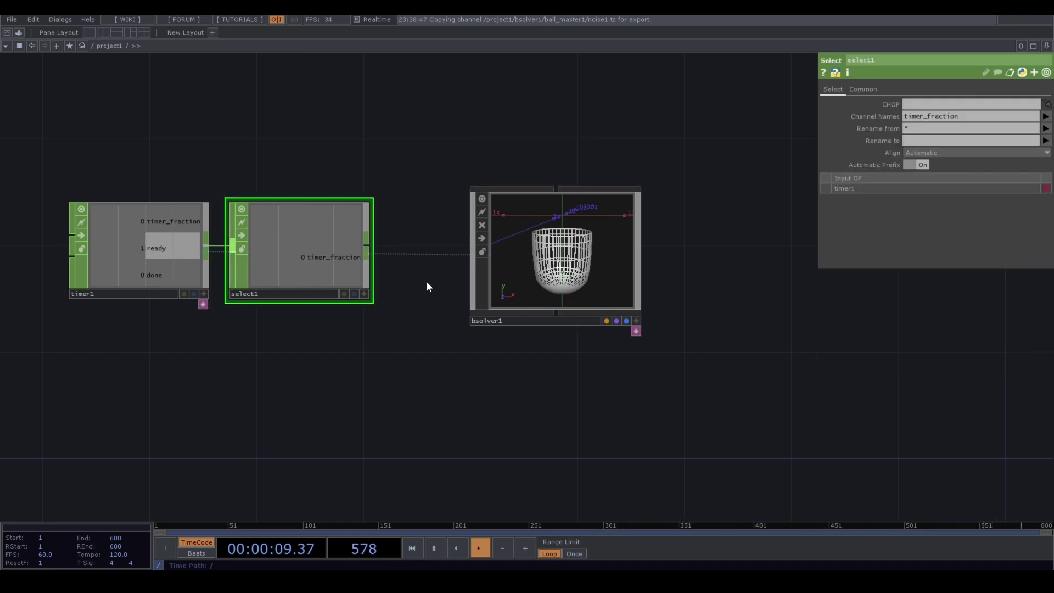
pyautogui.click(549, 259)
pyautogui.press('i')
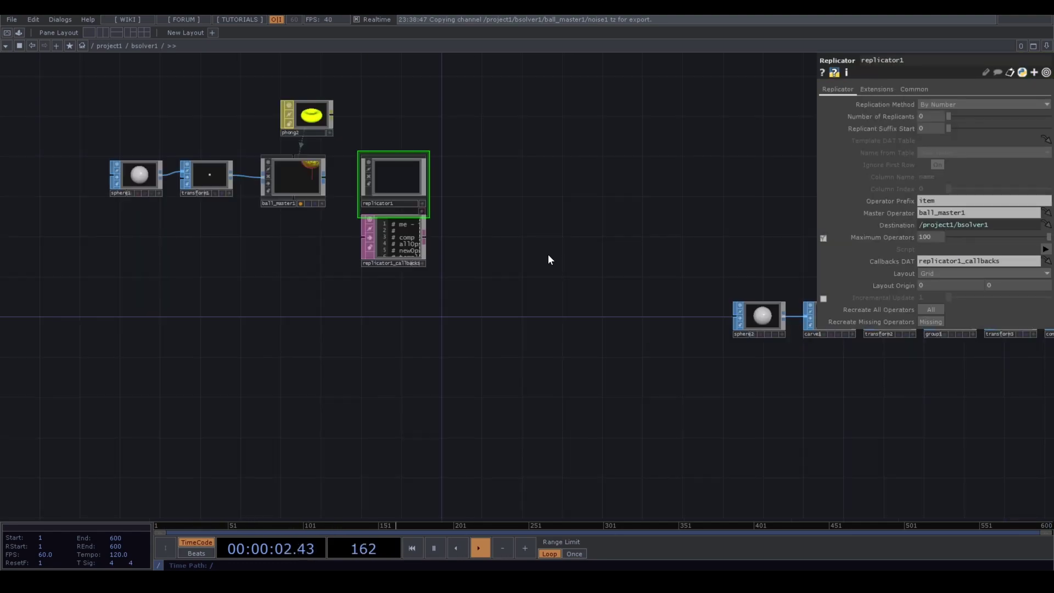
pyautogui.press('Tab')
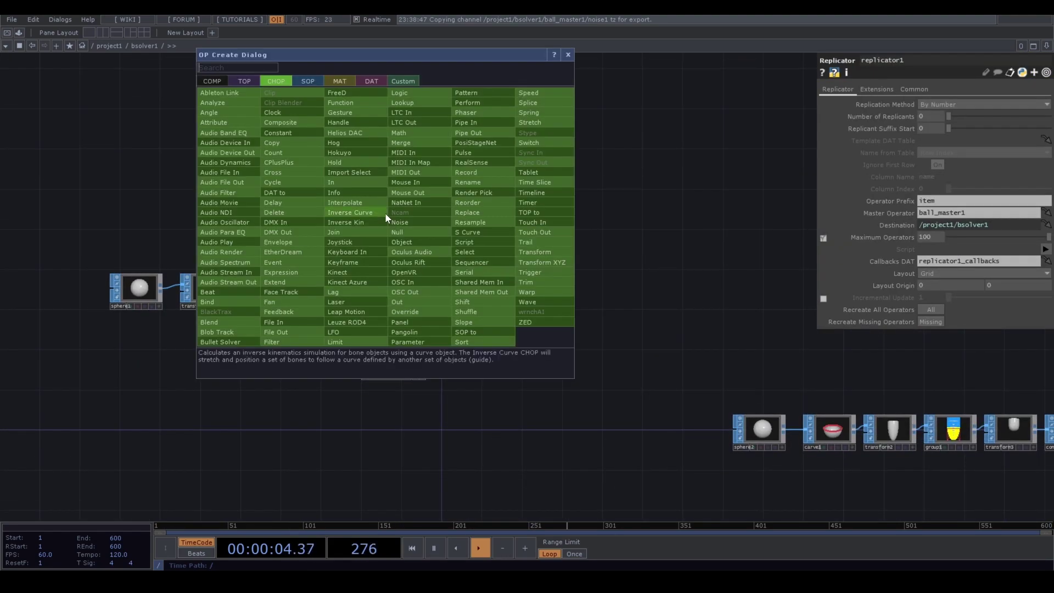
pyautogui.click(378, 182)
pyautogui.click(413, 220)
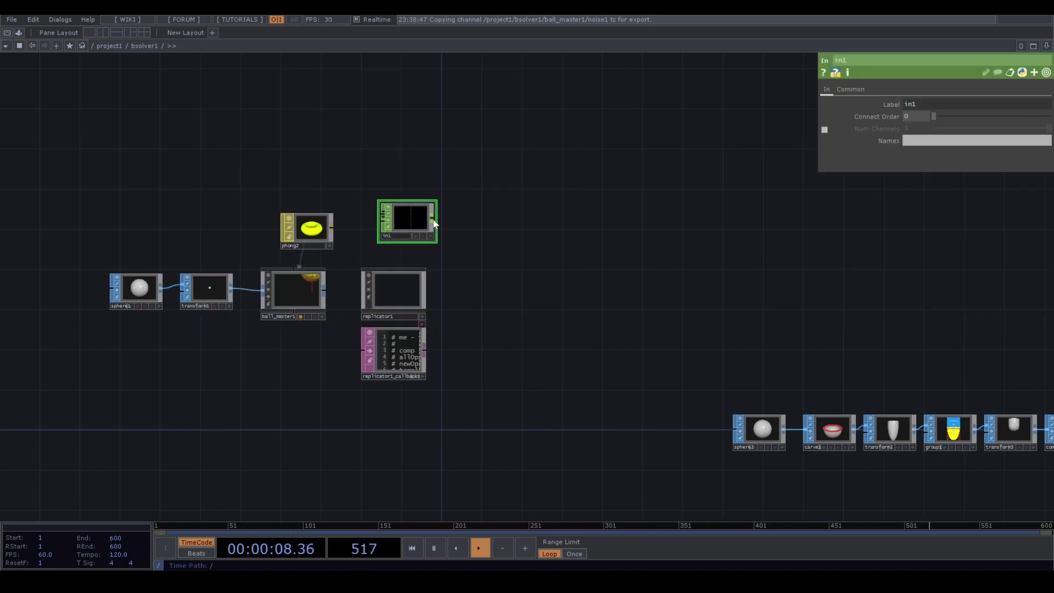
# Add a Math CHOP that takes its input from in1
pyautogui.press('Tab')
pyautogui.write('math')
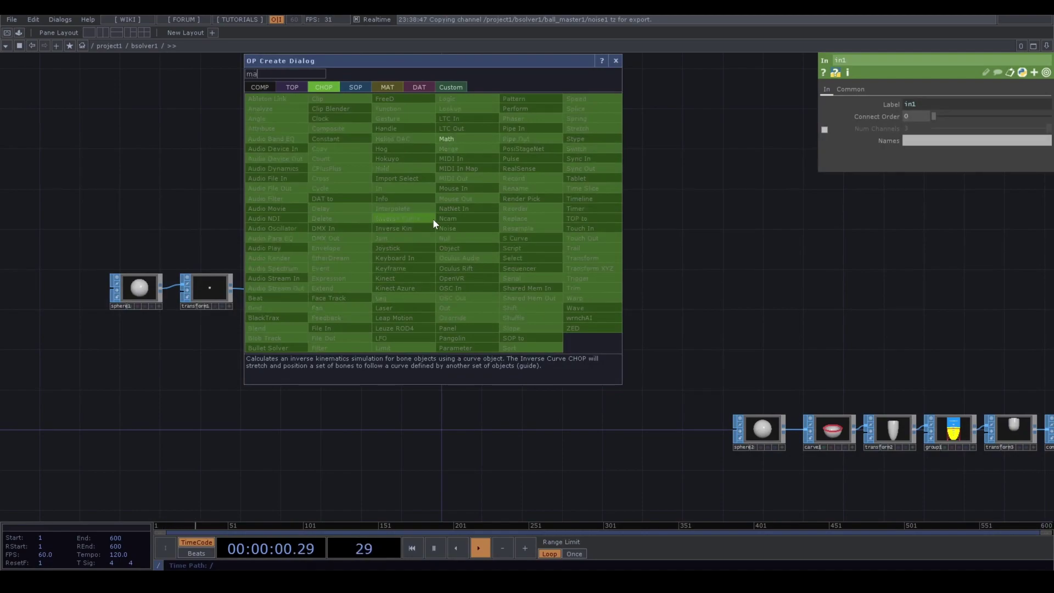
pyautogui.click(467, 140)
pyautogui.click(478, 225)
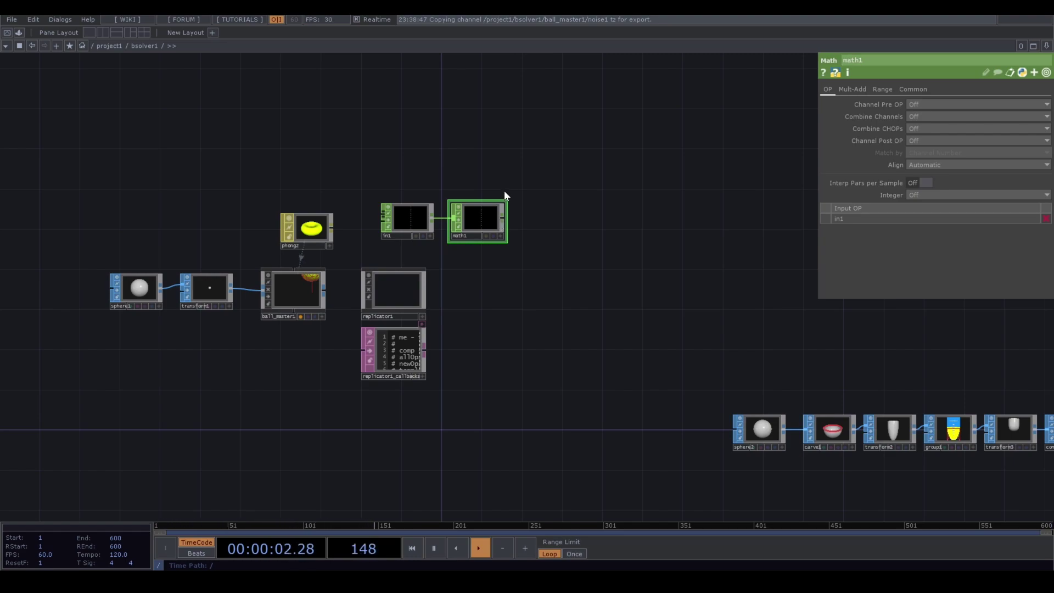
# Add a Null CHOP after math1, fed by its output
pyautogui.rightClick(502, 219)
pyautogui.write('nu')
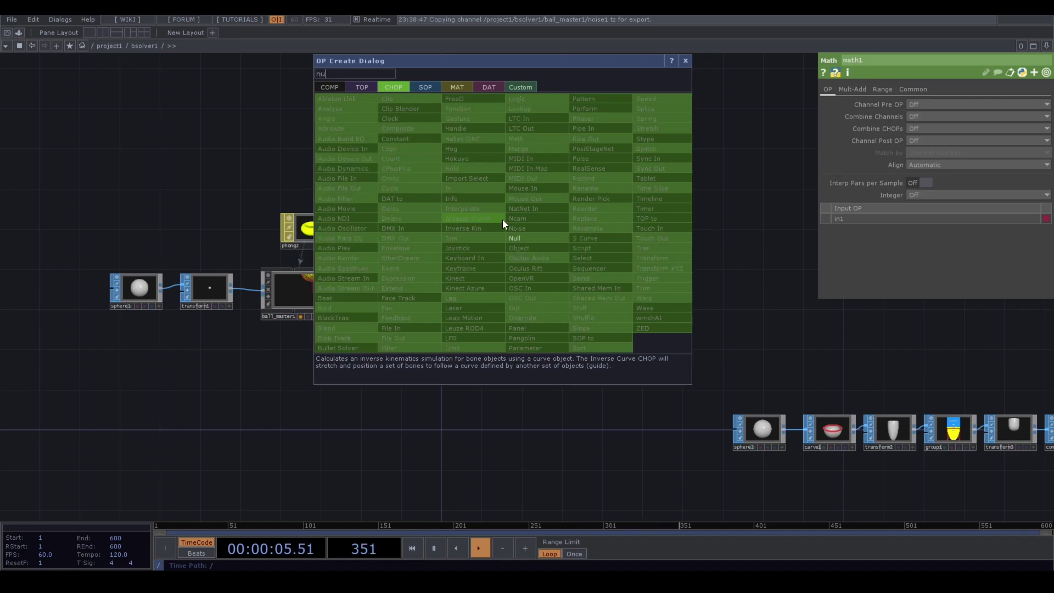
pyautogui.click(529, 240)
pyautogui.click(550, 225)
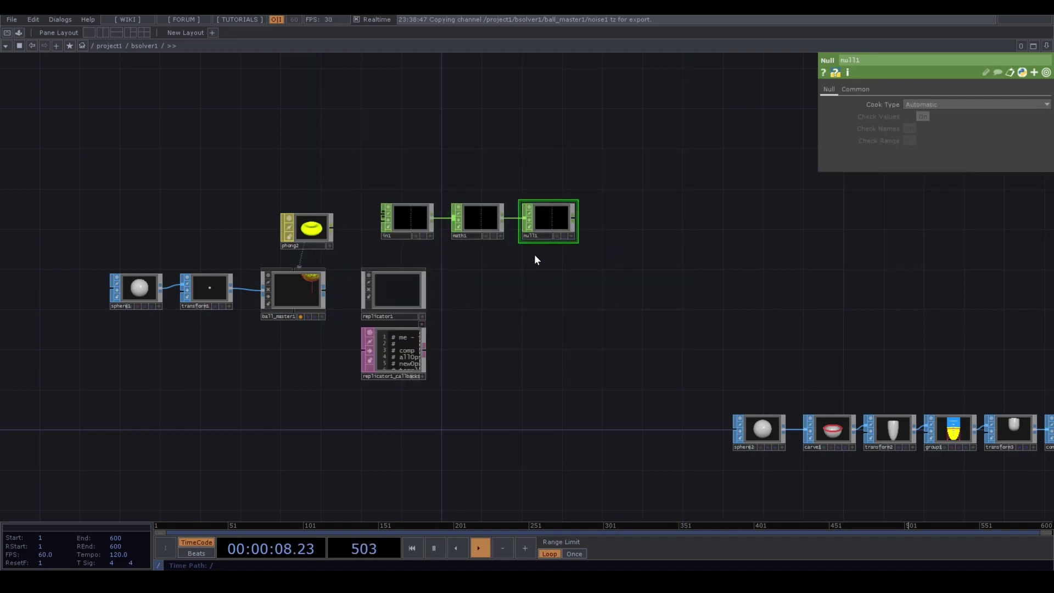
# Go up to the project1 network and connect select1's output to bsolver1's CHOP input
pyautogui.press('u')
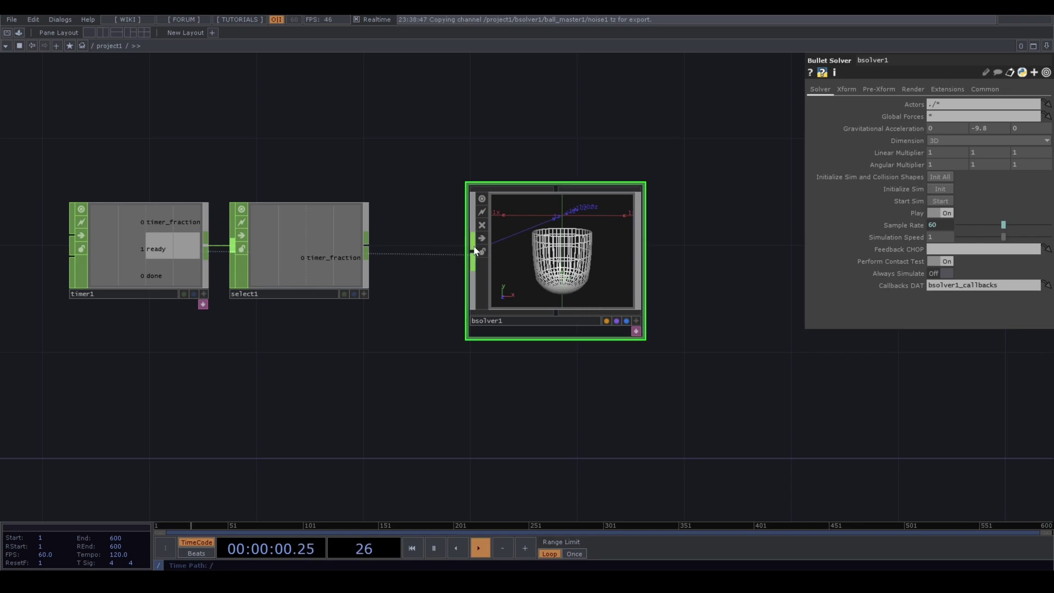
pyautogui.click(373, 247)
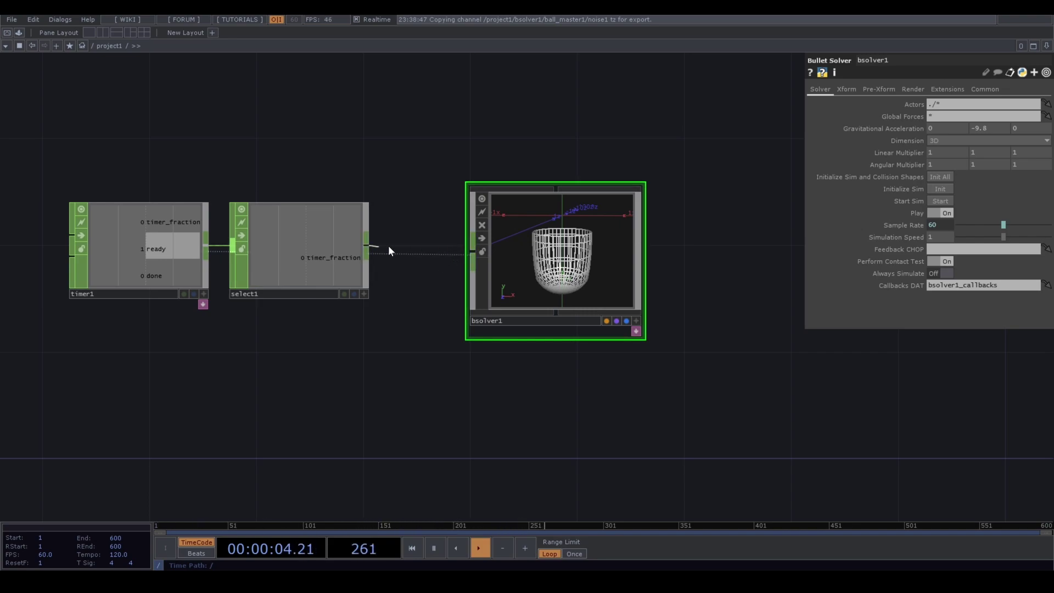
pyautogui.click(471, 250)
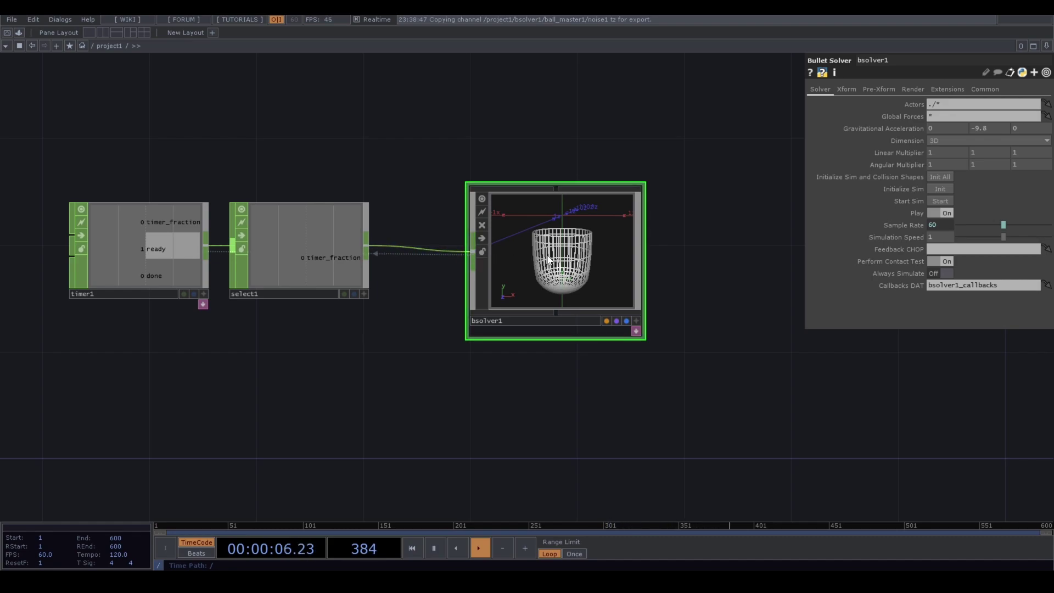
# Inside bsolver1, set the upper value of math1's To Range to 5
pyautogui.press('i')
pyautogui.scroll(4, 551, 228)
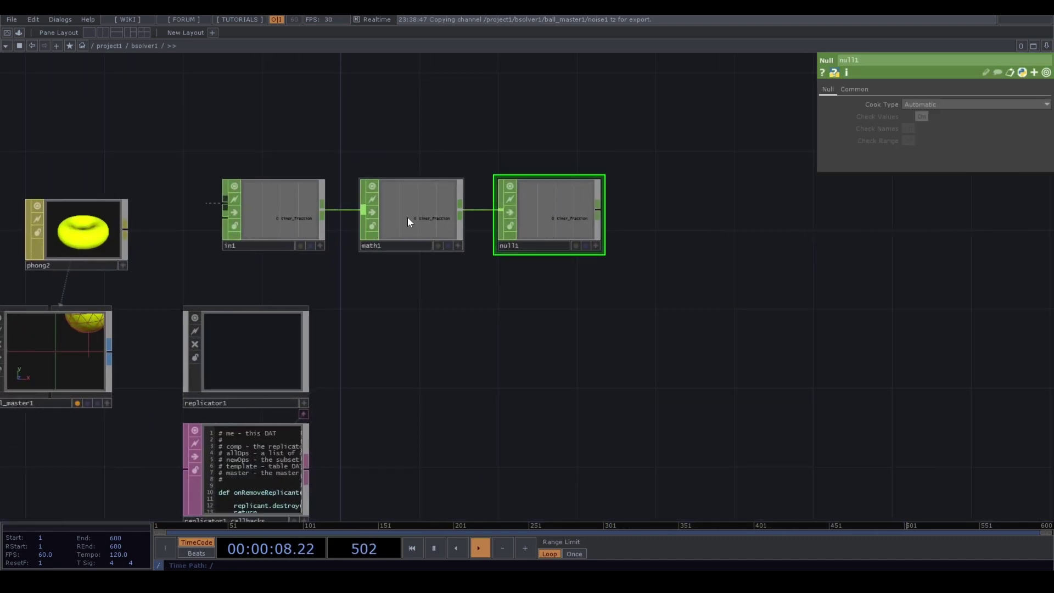
pyautogui.click(441, 217)
pyautogui.click(881, 89)
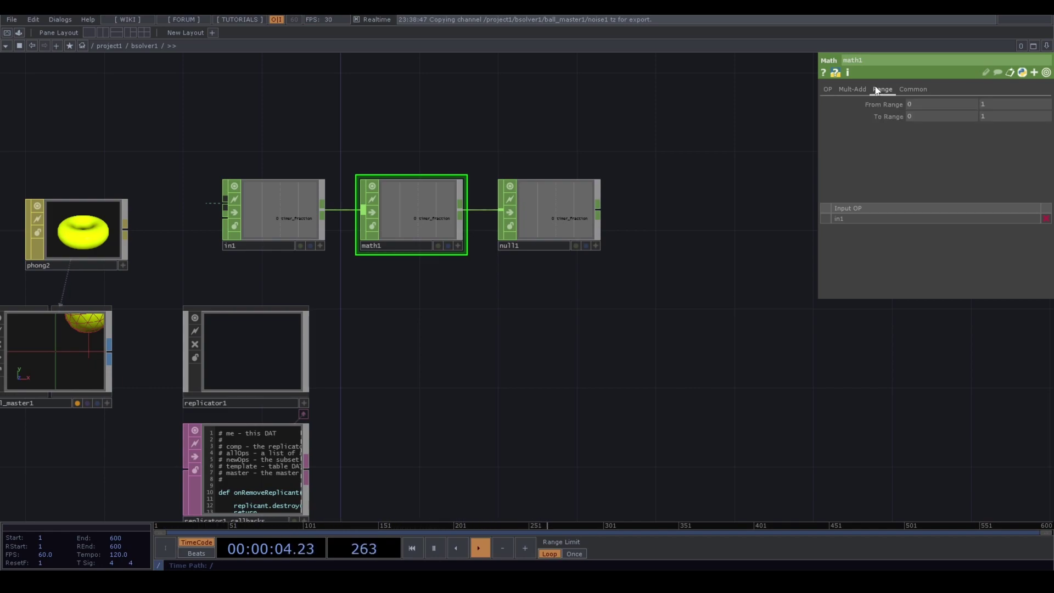
pyautogui.click(997, 117)
pyautogui.write('5')
pyautogui.press('Return')
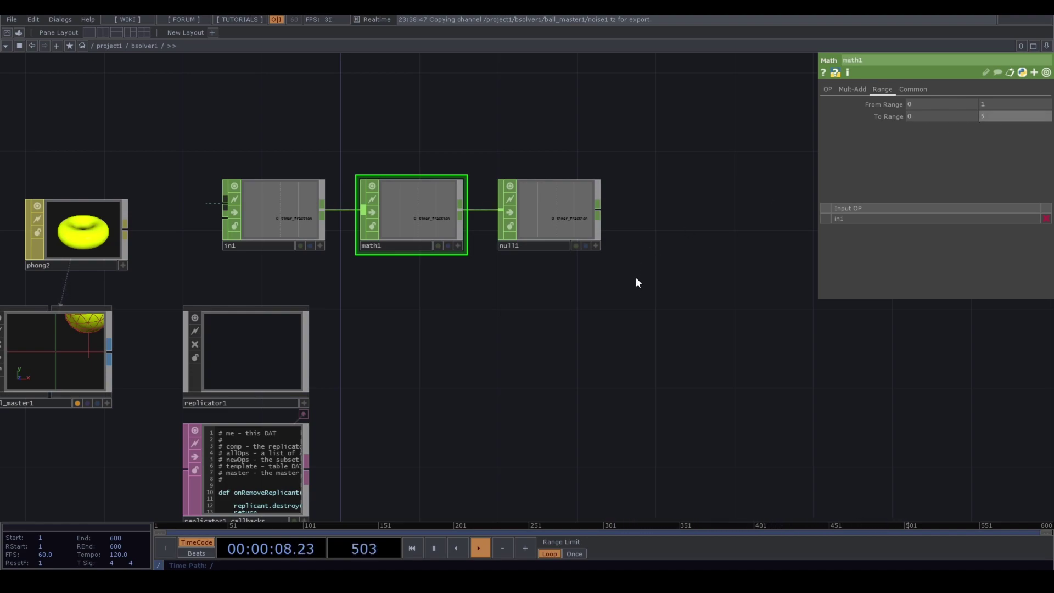
# Drive replicator1's Number of Replicants with a reference to null1's timer_fraction channel
pyautogui.click(275, 354)
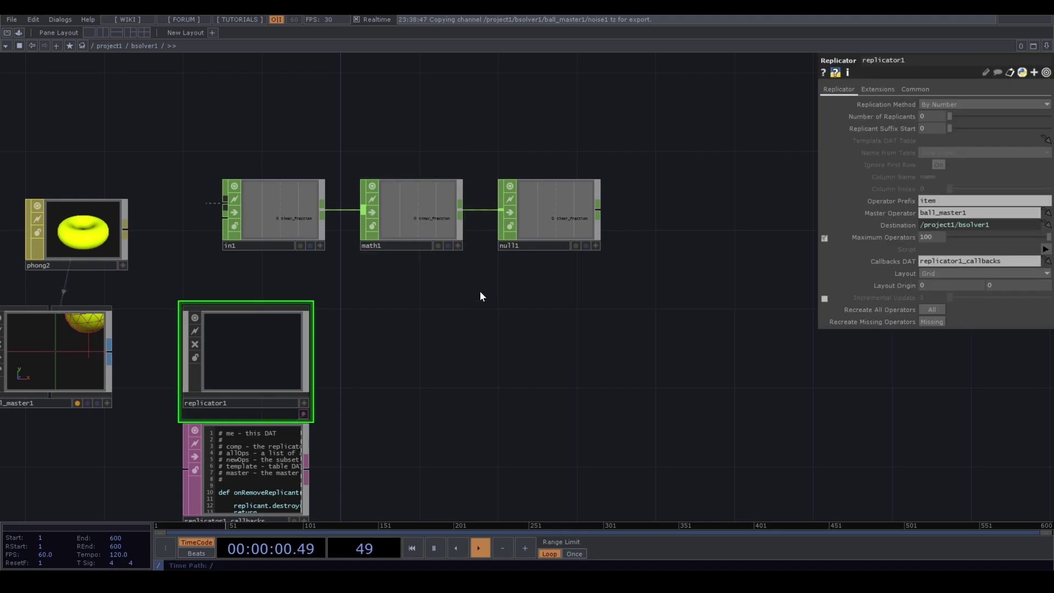
pyautogui.click(595, 246)
pyautogui.moveTo(571, 219); pyautogui.dragTo(918, 116)
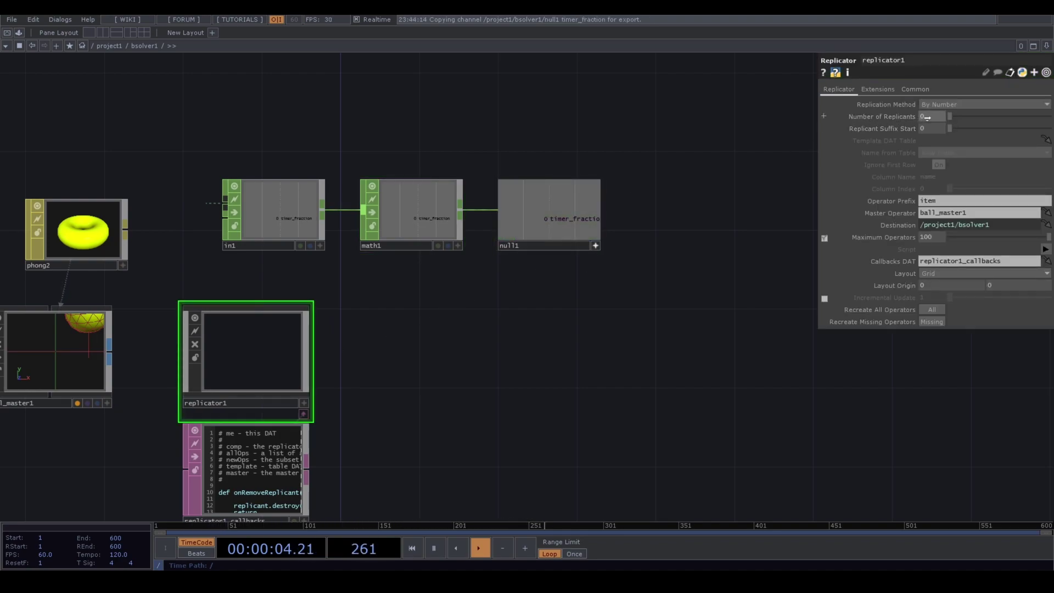
pyautogui.click(938, 115)
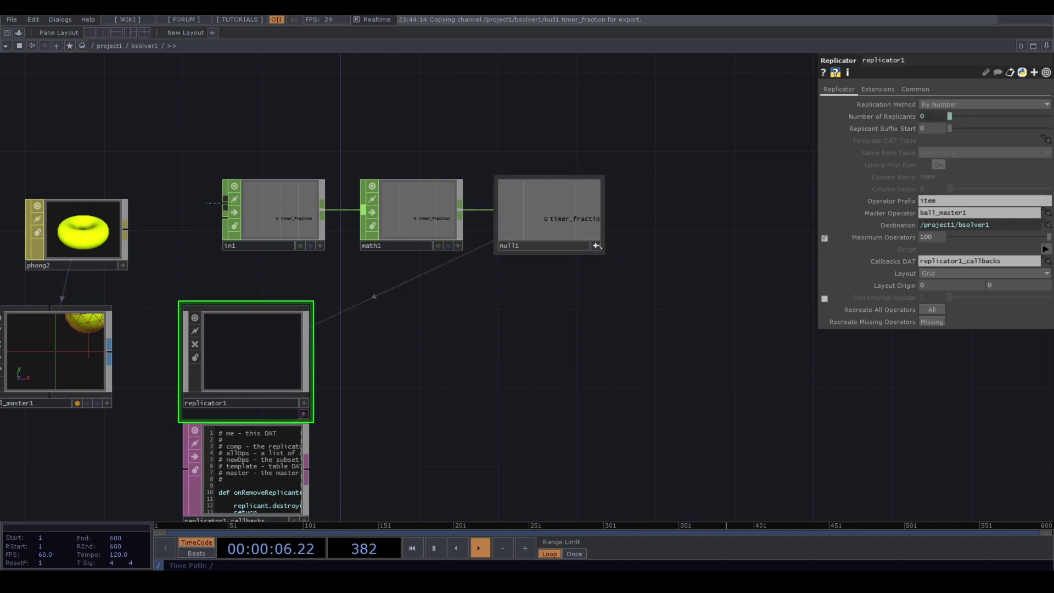
pyautogui.click(596, 245)
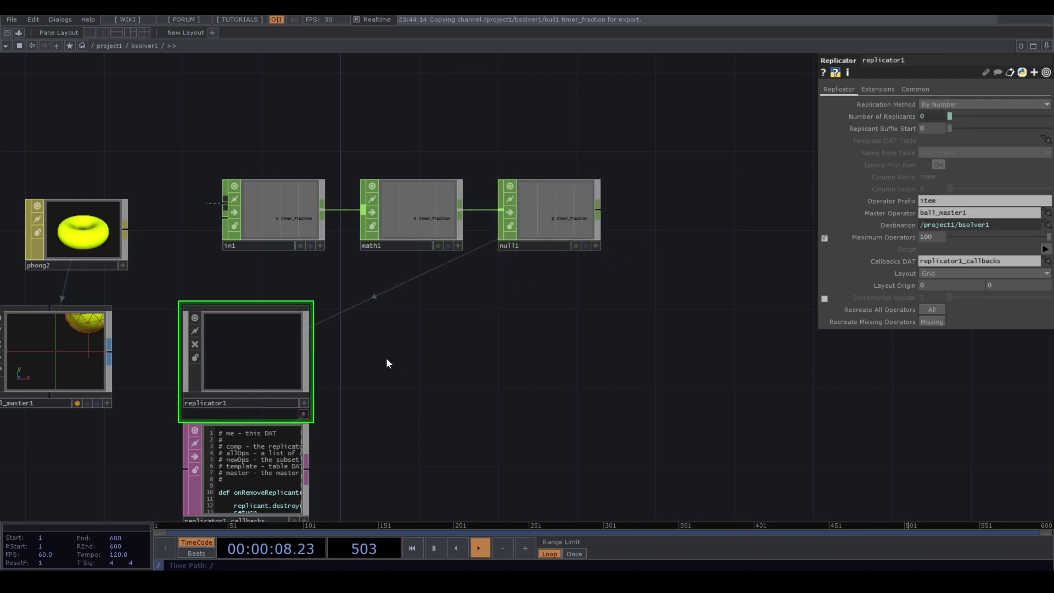
# Leave bsolver1's internal network and return to the project1 network
pyautogui.scroll(-3, 386, 363)
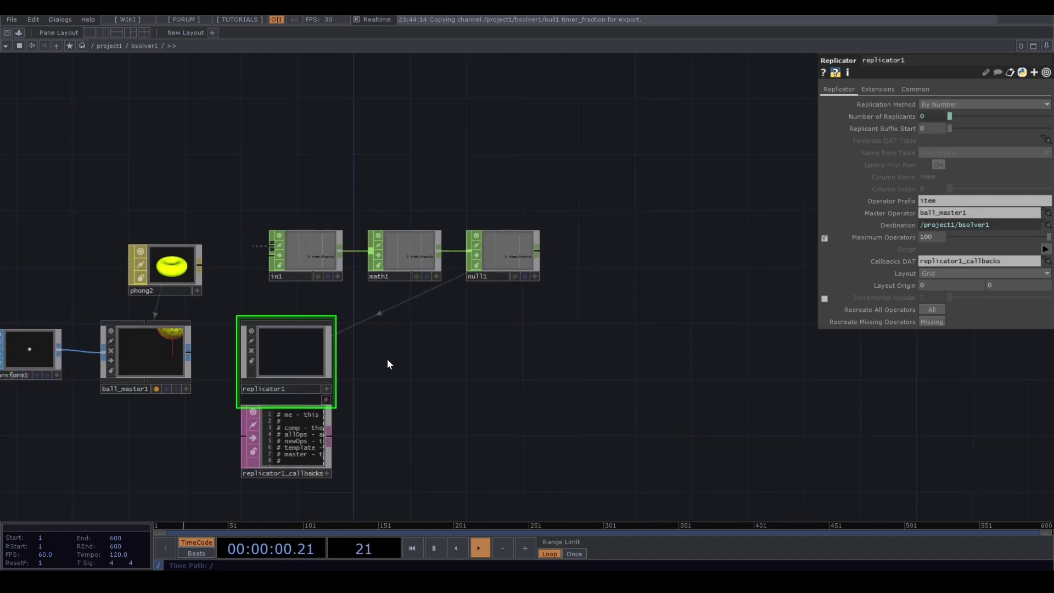
pyautogui.scroll(-2, 387, 358)
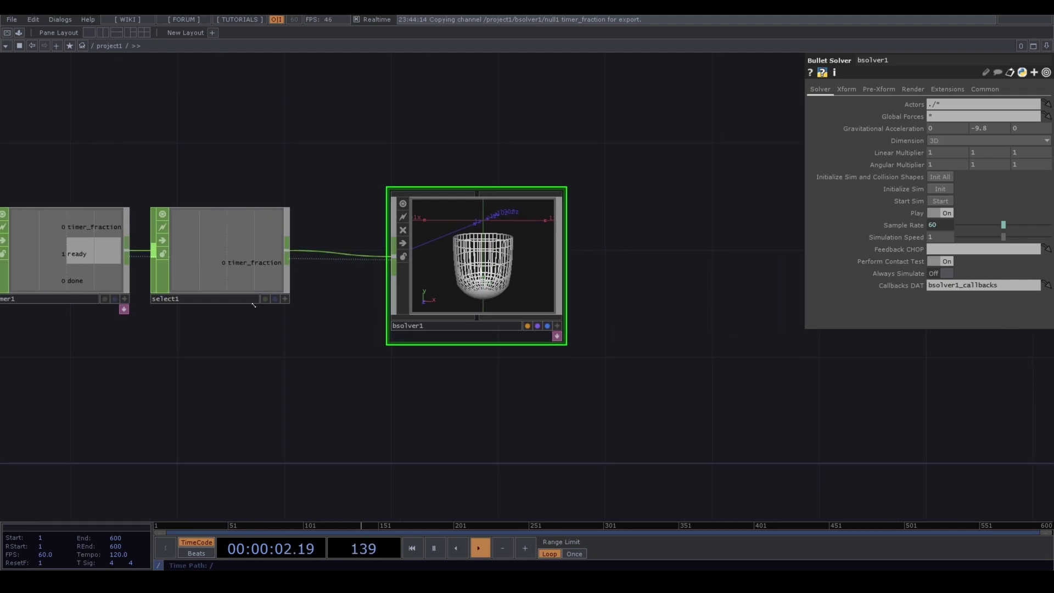
# Start bsolver1's simulation to watch the balls drop into the cup, and reinitialize the sim and collision shapes
pyautogui.click(940, 201)
pyautogui.scroll(2, 494, 243)
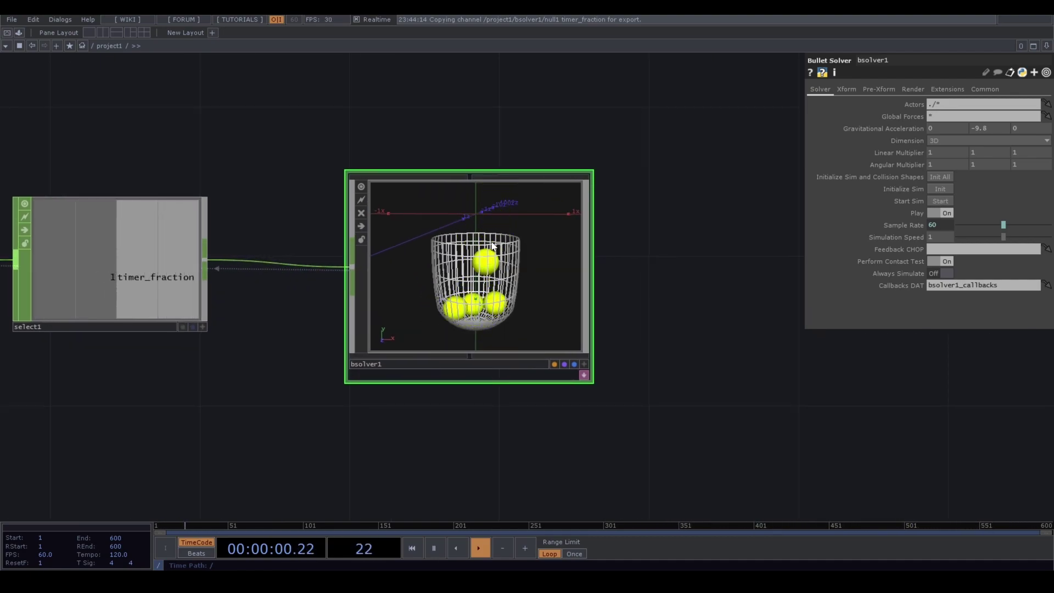
pyautogui.click(940, 176)
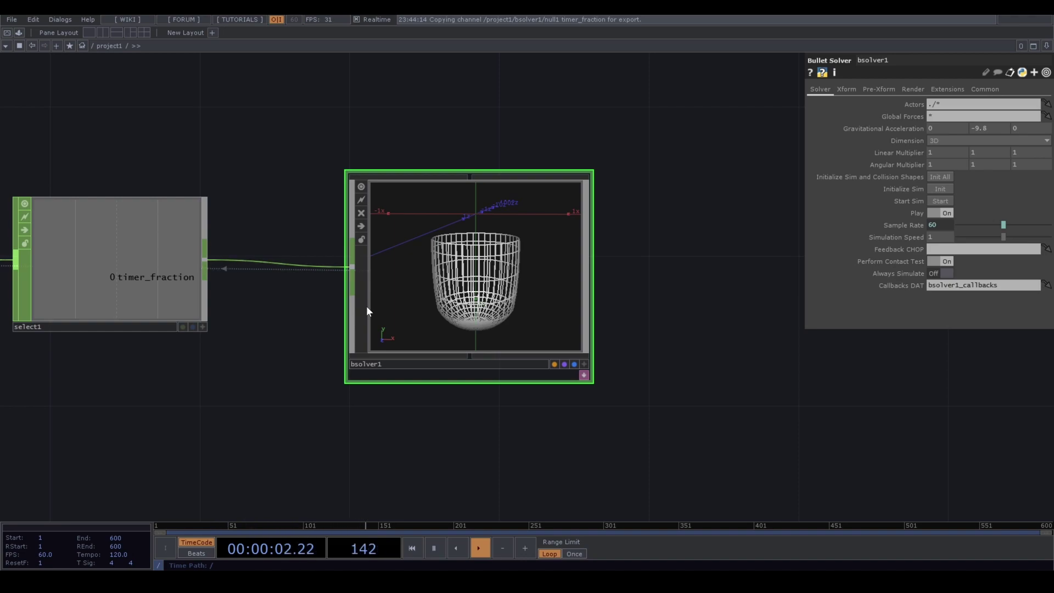
pyautogui.scroll(3, 509, 286)
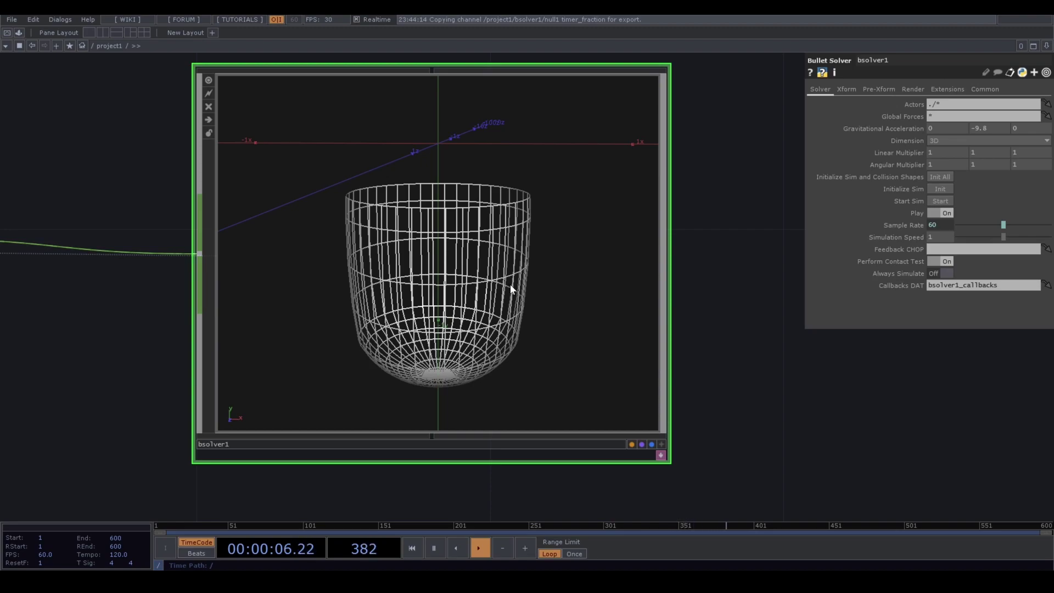
# Add a Bullet Solver CHOP above bsolver1 and set its Bullet Solver or Actor COMP to bsolver1
pyautogui.scroll(-5, 510, 285)
pyautogui.moveTo(615, 256); pyautogui.dragTo(526, 296)
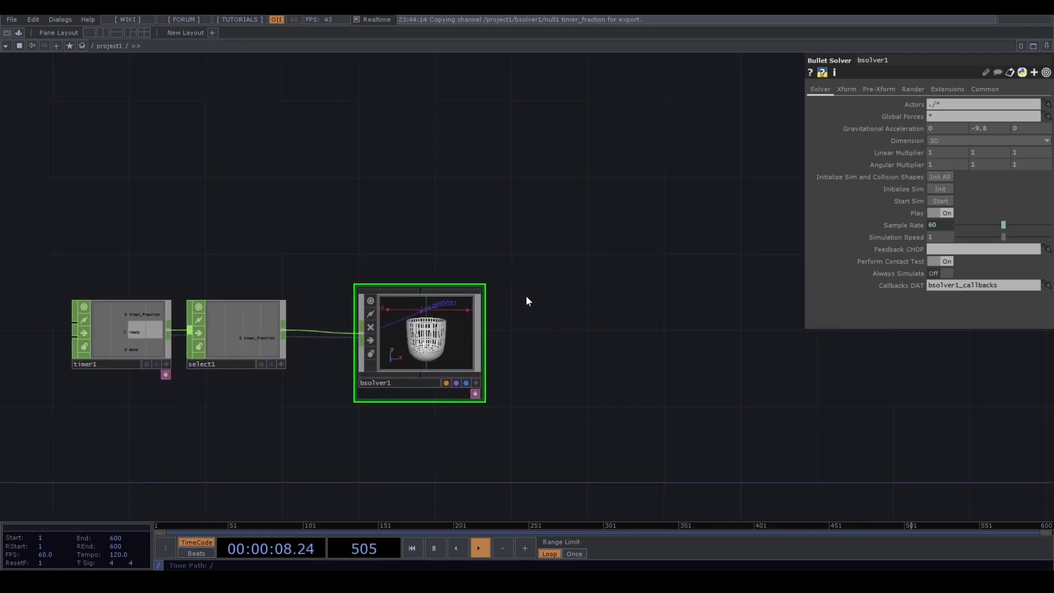
pyautogui.moveTo(447, 215); pyautogui.dragTo(381, 233)
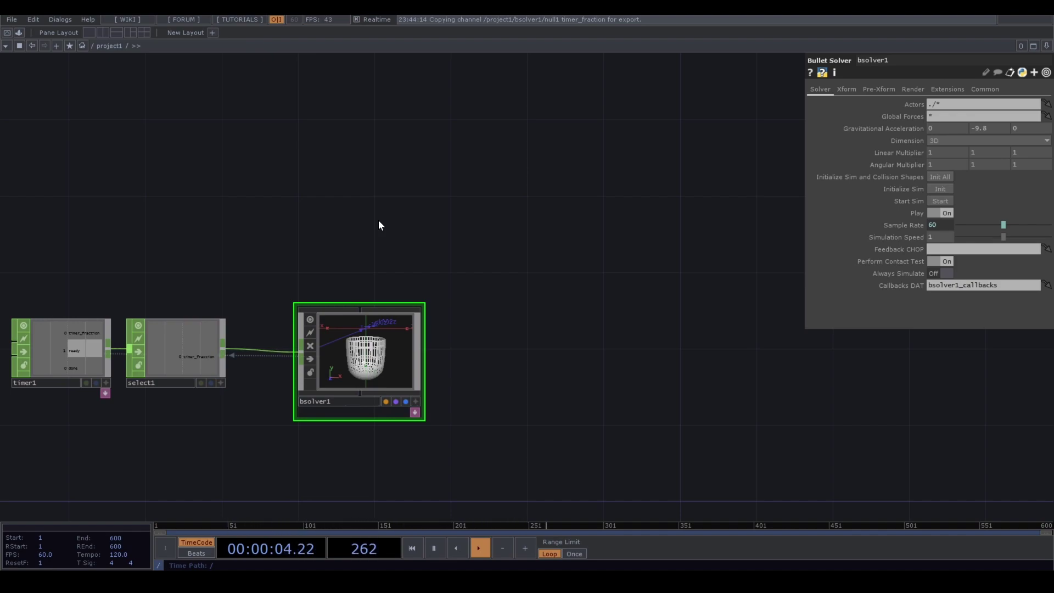
pyautogui.press('Tab')
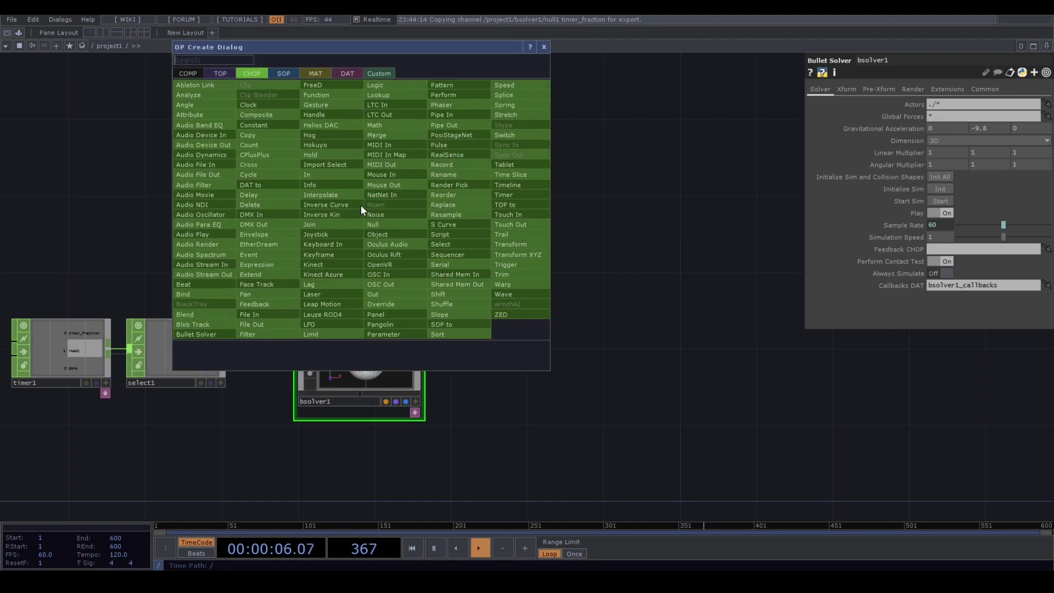
pyautogui.write('bu')
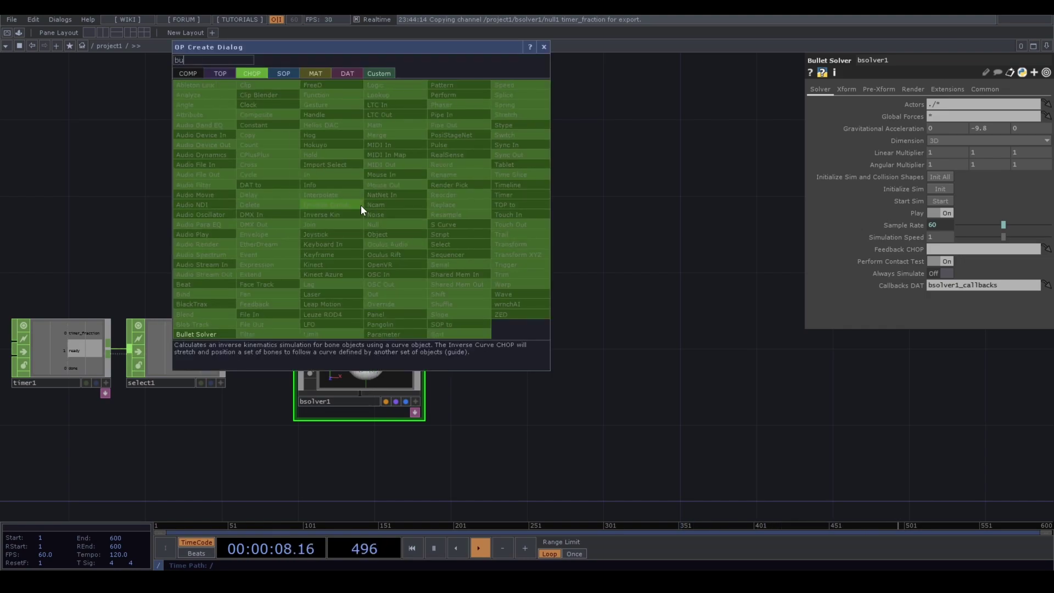
pyautogui.click(214, 332)
pyautogui.click(377, 234)
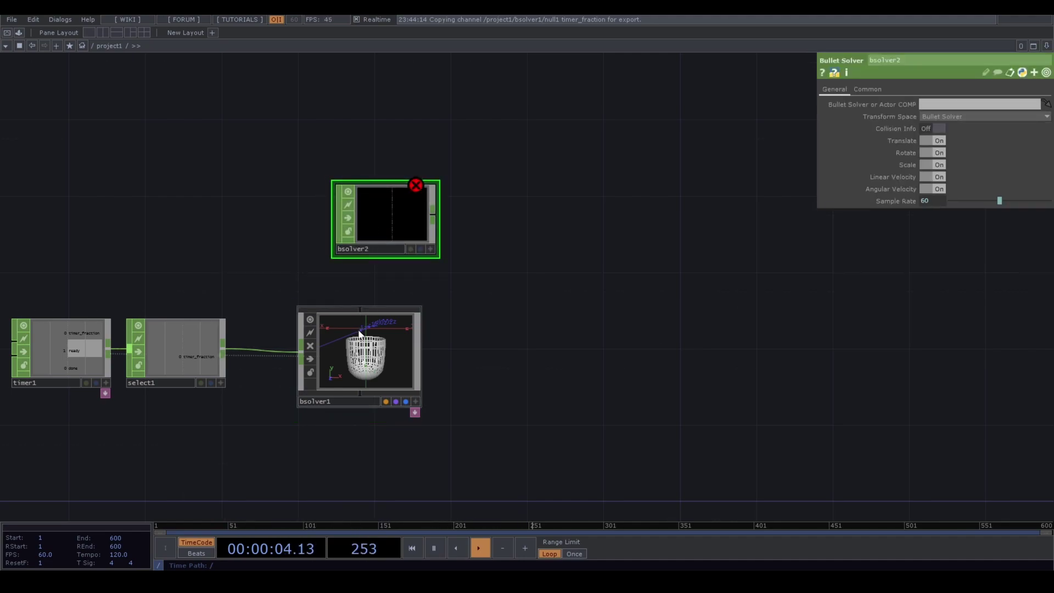
pyautogui.moveTo(382, 345); pyautogui.dragTo(978, 104)
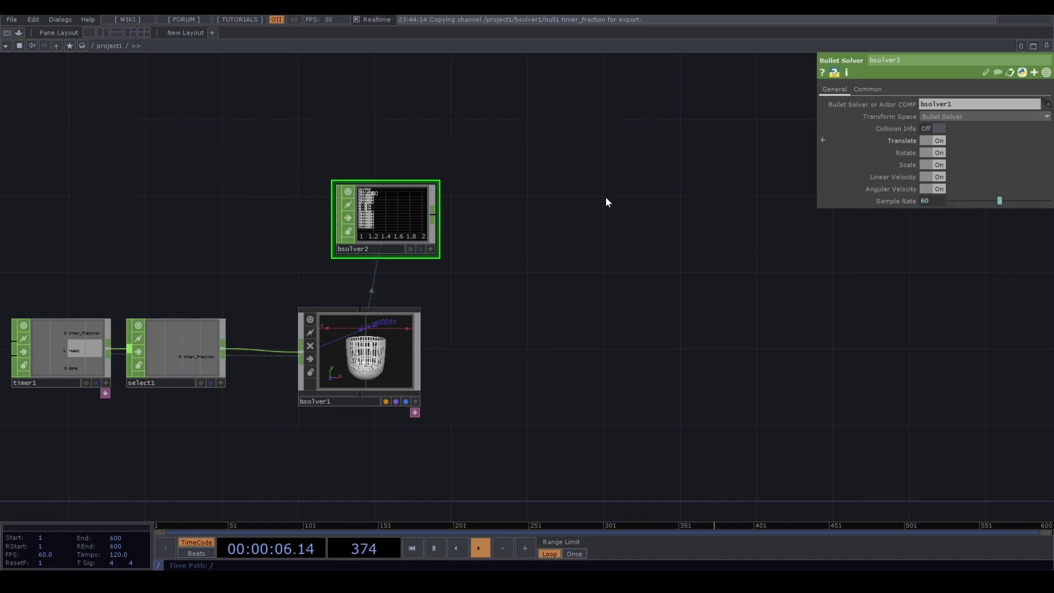
# Make bsolver2 output only Collision Info, disabling Translate, Rotate, Scale, Linear Velocity and Angular Velocity
pyautogui.click(932, 129)
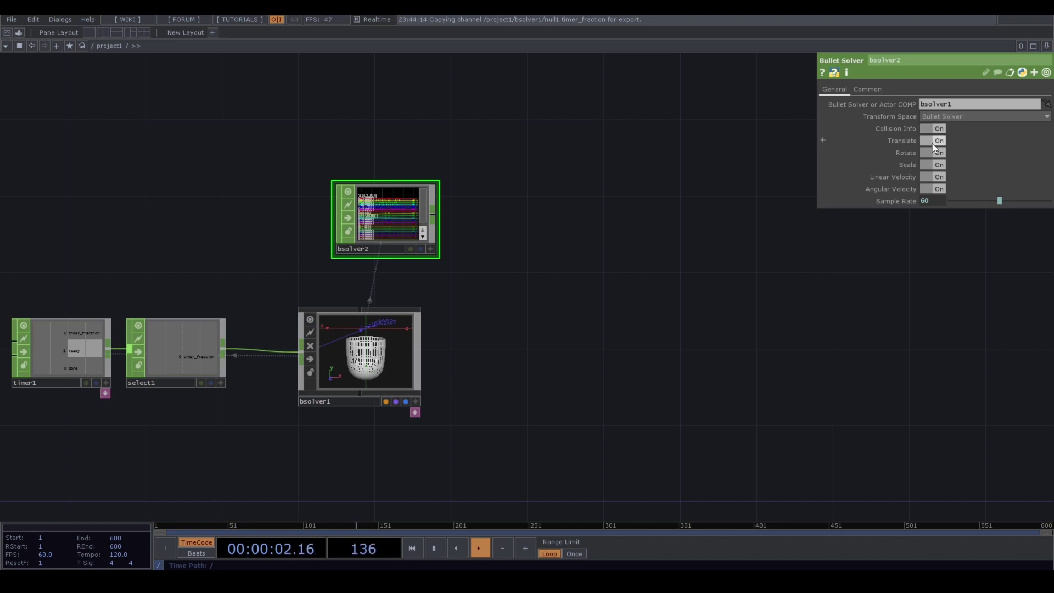
pyautogui.click(933, 142)
pyautogui.click(932, 153)
pyautogui.click(932, 165)
pyautogui.click(933, 177)
pyautogui.click(933, 189)
# Append a Trim CHOP to the output of bsolver2
pyautogui.scroll(2, 378, 223)
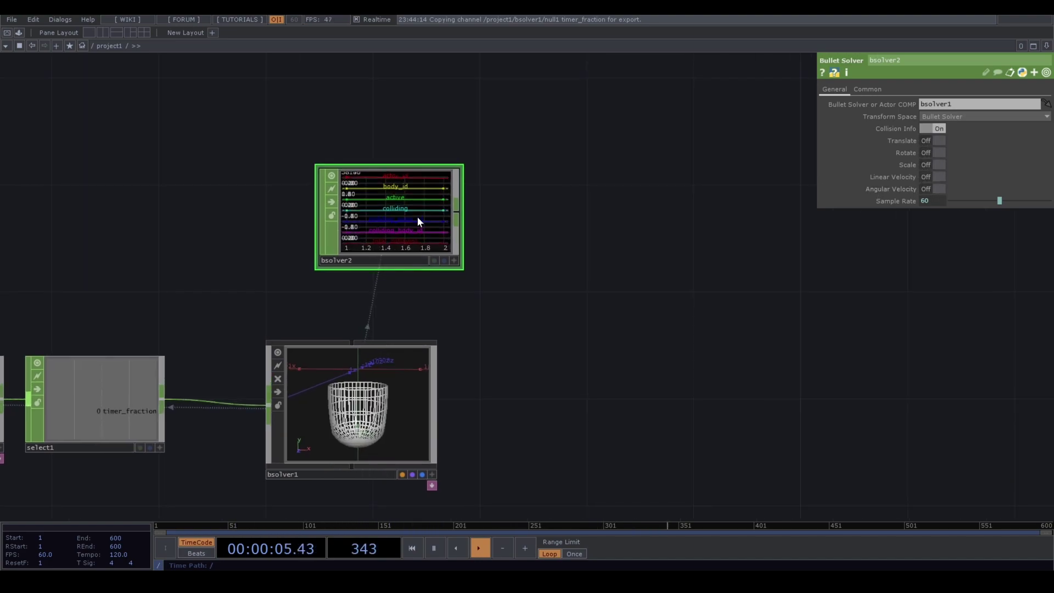
pyautogui.rightClick(456, 213)
pyautogui.write('trim')
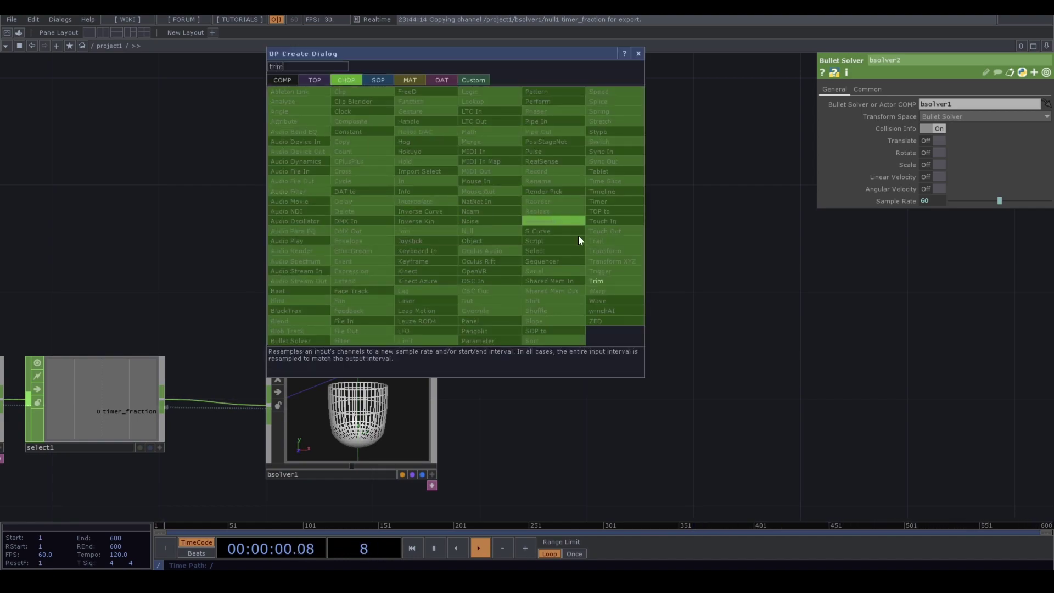
pyautogui.click(599, 280)
pyautogui.click(570, 203)
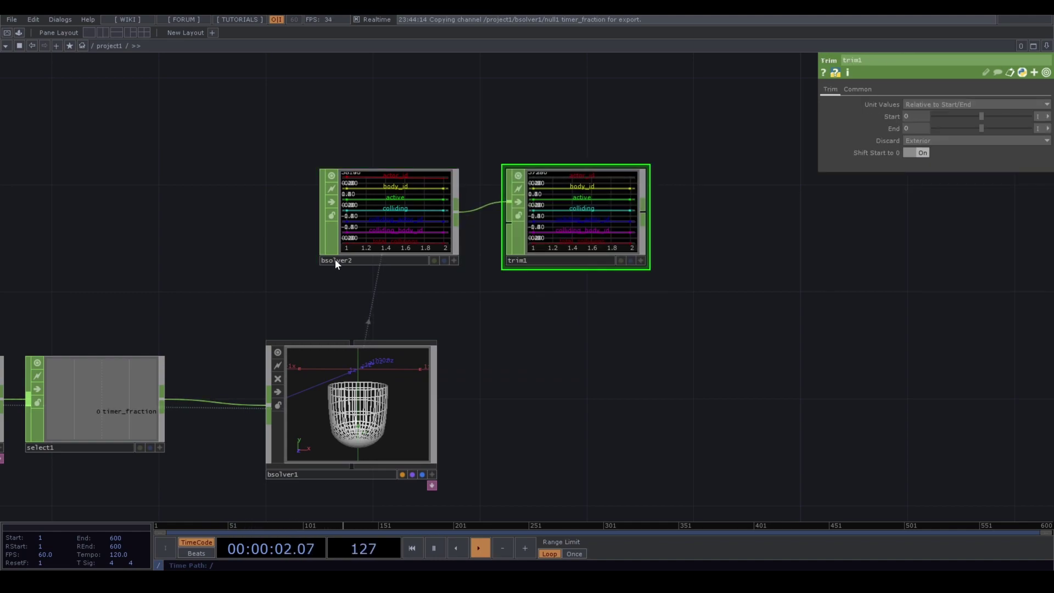
# Set trim1's Start to 3, relative to the start and end
pyautogui.scroll(5, 384, 241)
pyautogui.scroll(-5, 384, 245)
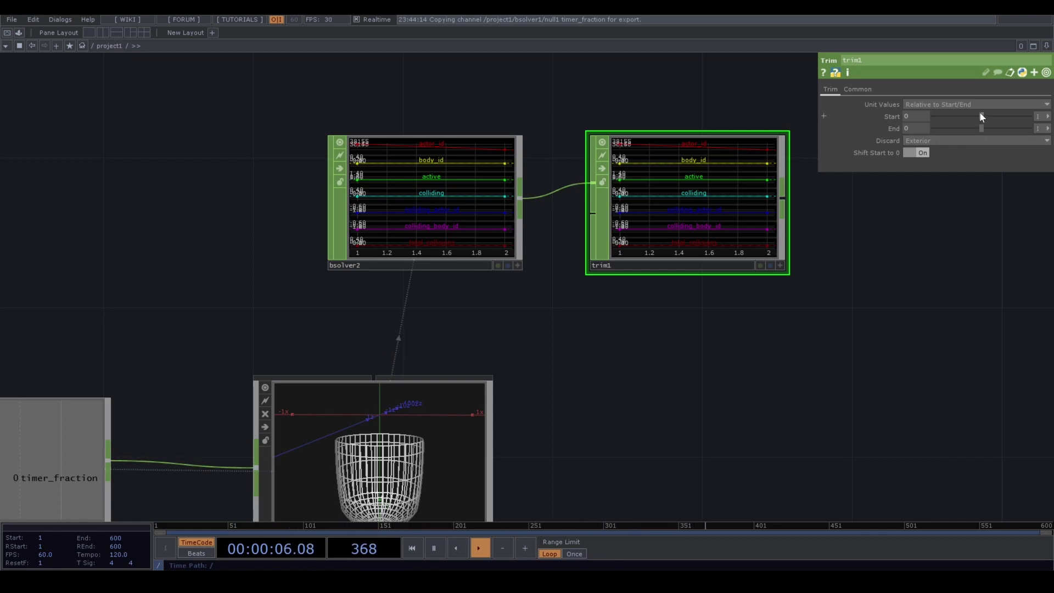
pyautogui.moveTo(980, 113); pyautogui.dragTo(982, 113)
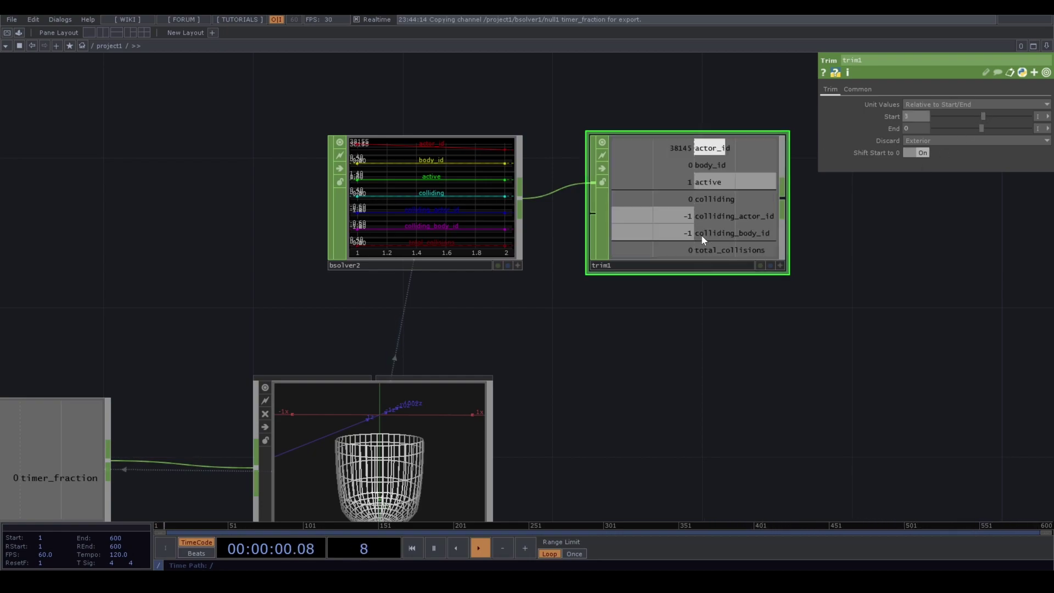
# Run bsolver1's simulation and compare the collision channels of bsolver2 with the trimmed channels in trim1
pyautogui.click(404, 205)
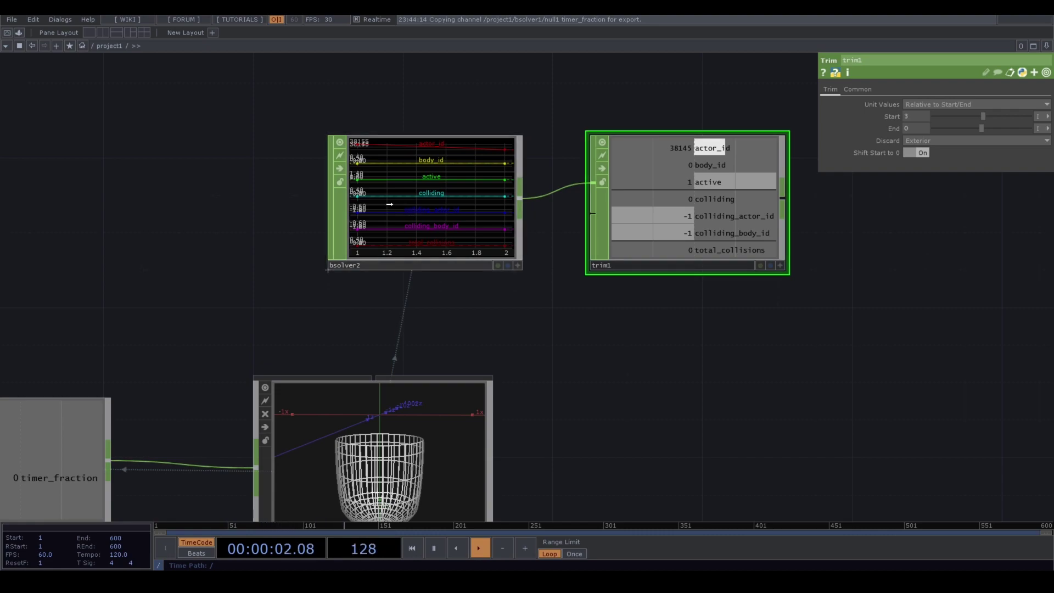
pyautogui.click(389, 434)
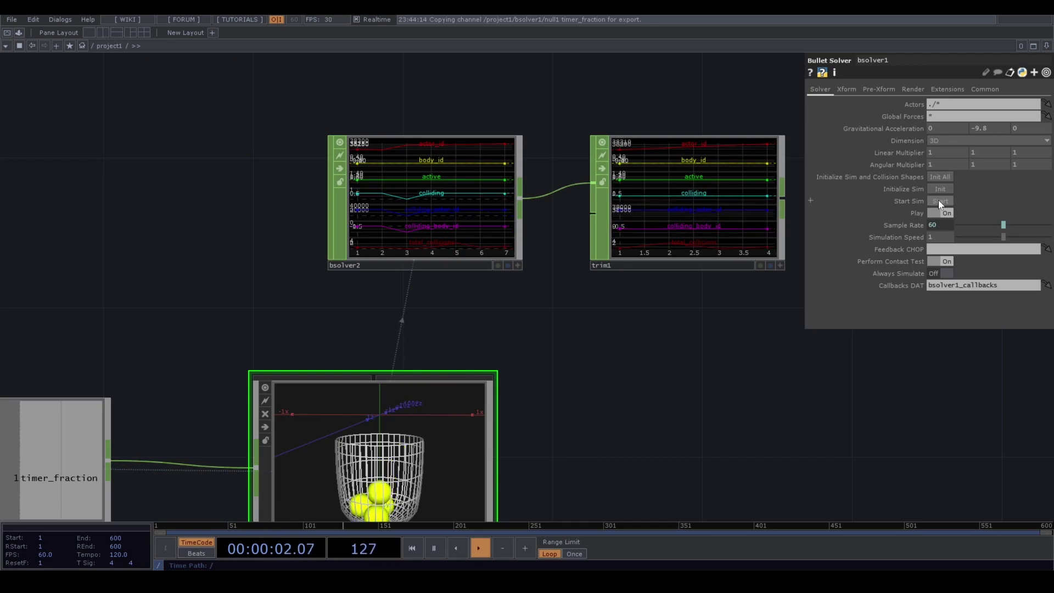
pyautogui.scroll(2, 753, 213)
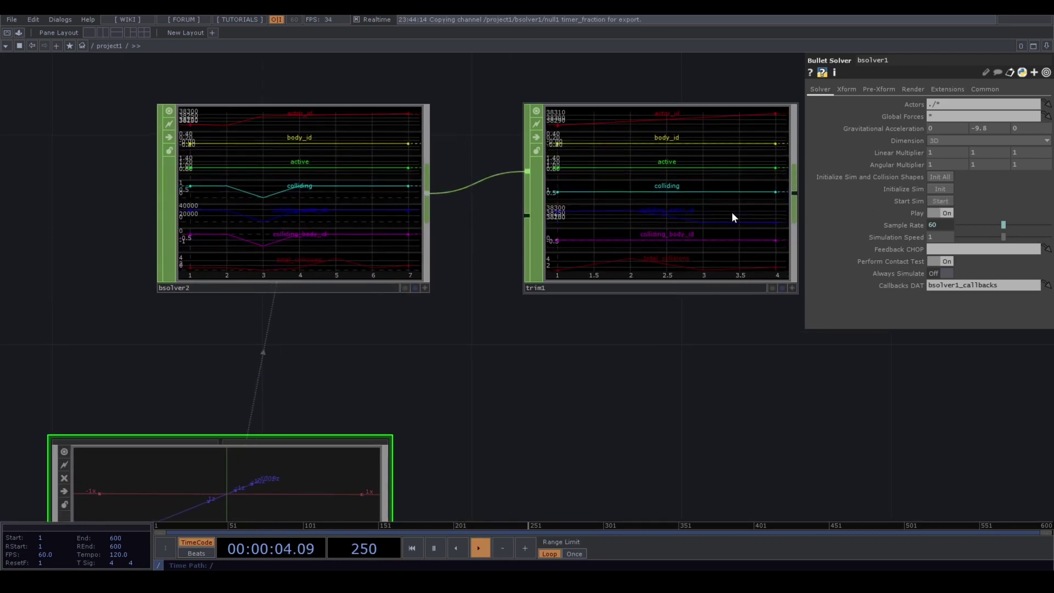
pyautogui.scroll(2, 730, 214)
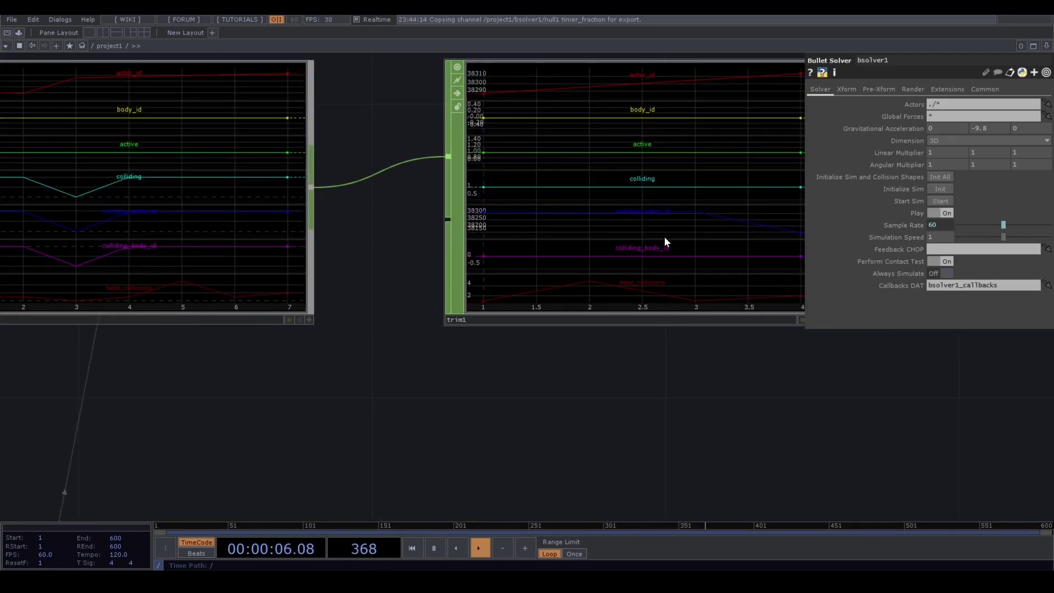
pyautogui.click(647, 245)
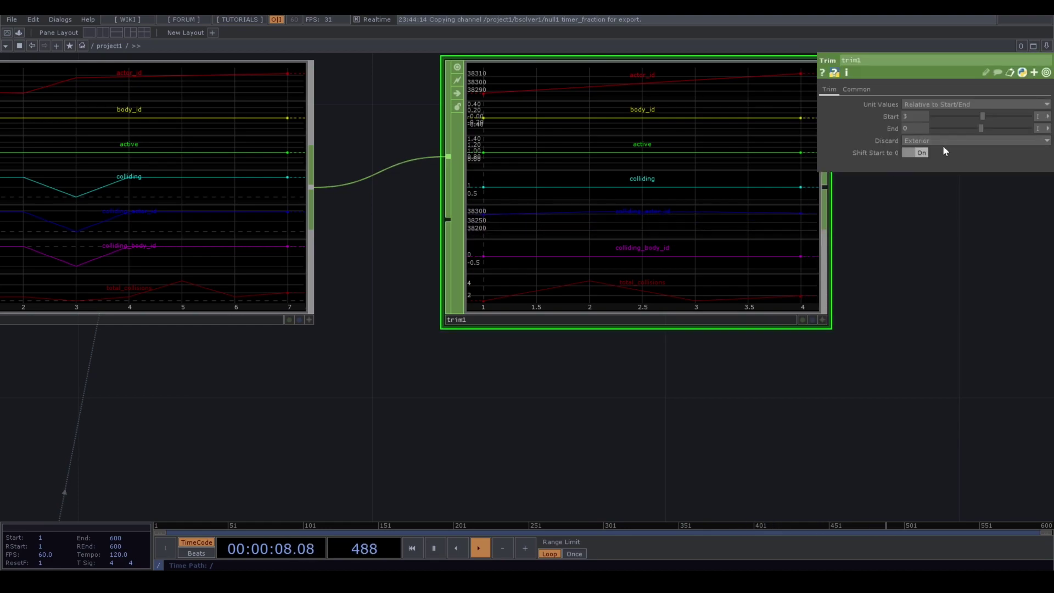
pyautogui.moveTo(626, 364); pyautogui.dragTo(558, 364)
pyautogui.scroll(-3, 559, 364)
pyautogui.scroll(3, 481, 242)
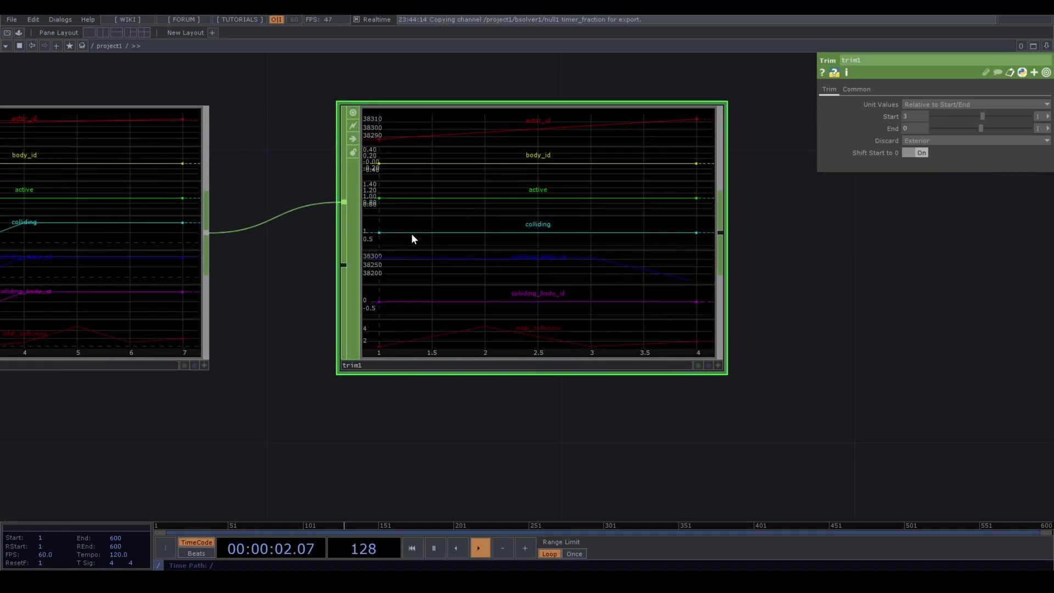
pyautogui.scroll(4, 408, 232)
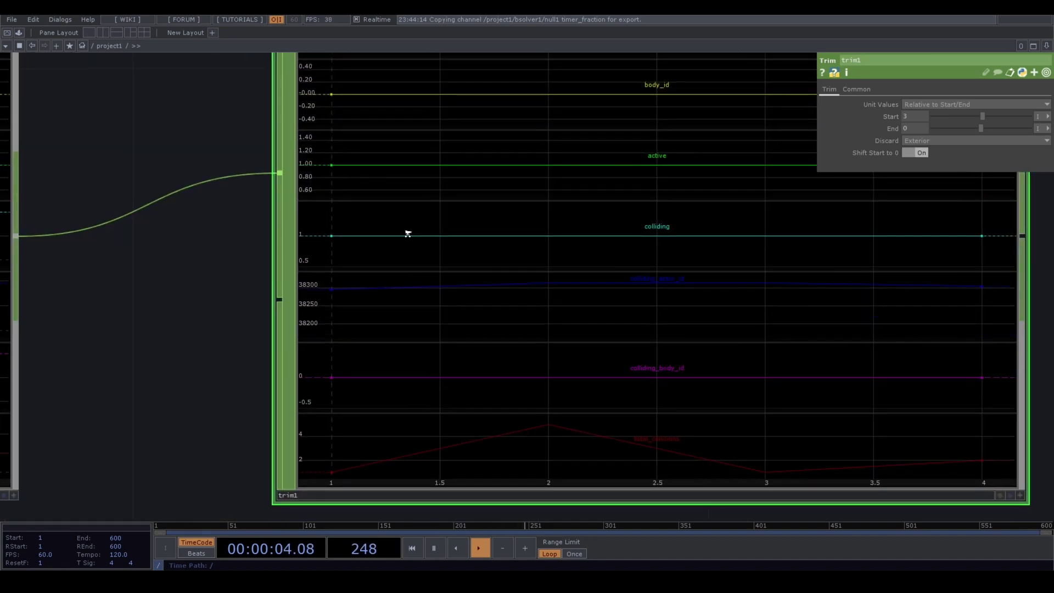
pyautogui.scroll(-5, 407, 233)
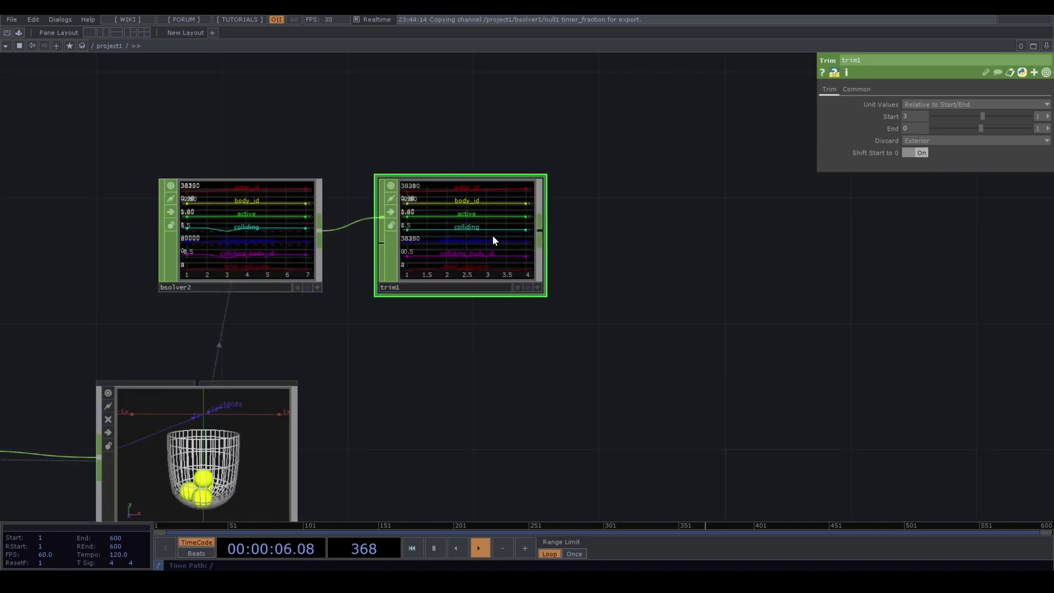
pyautogui.rightClick(541, 235)
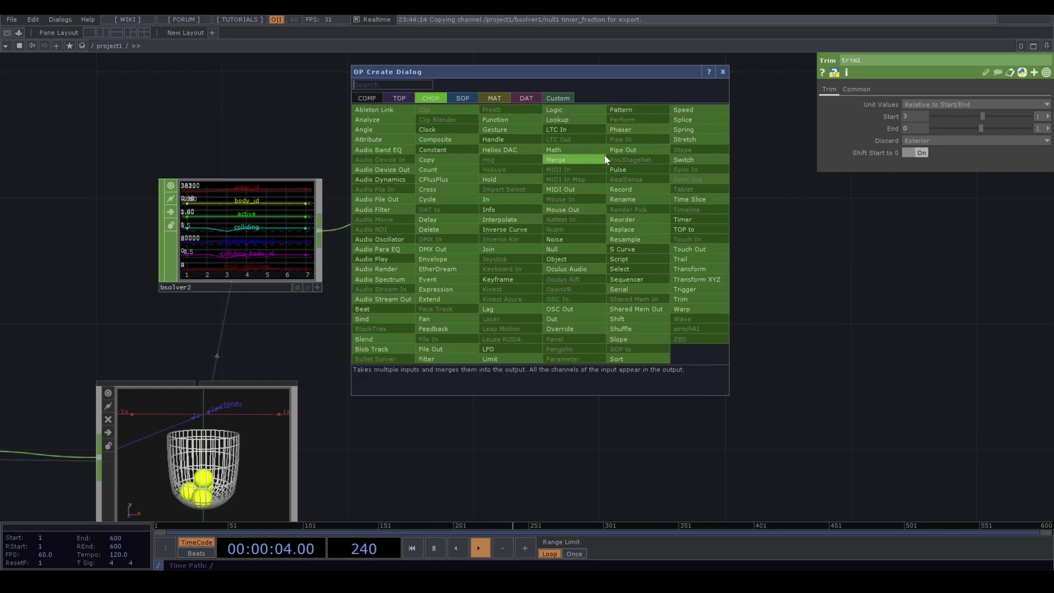
pyautogui.click(204, 313)
pyautogui.scroll(4, 206, 245)
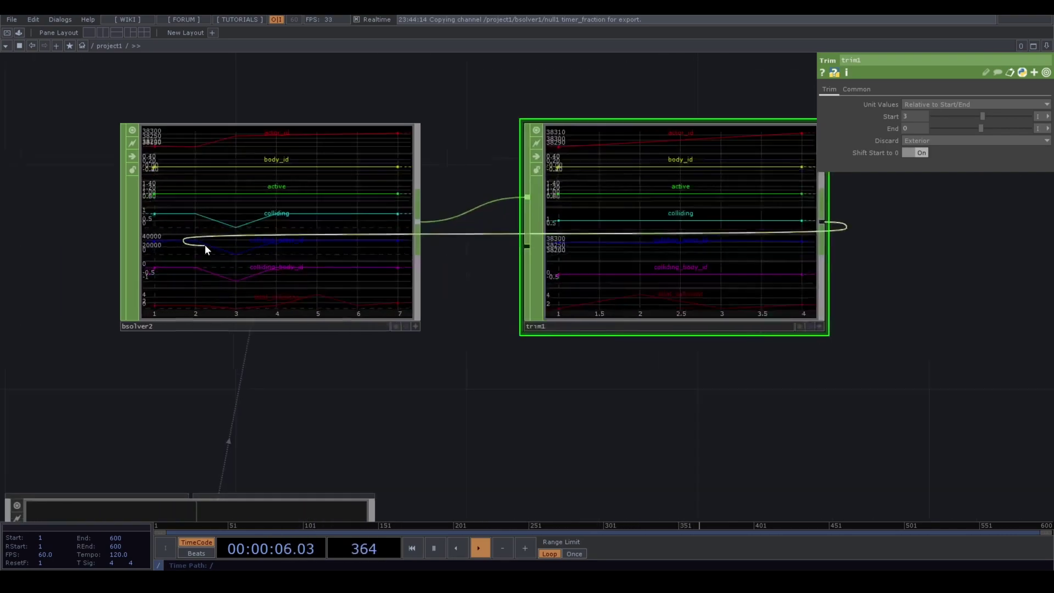
pyautogui.rightClick(472, 405)
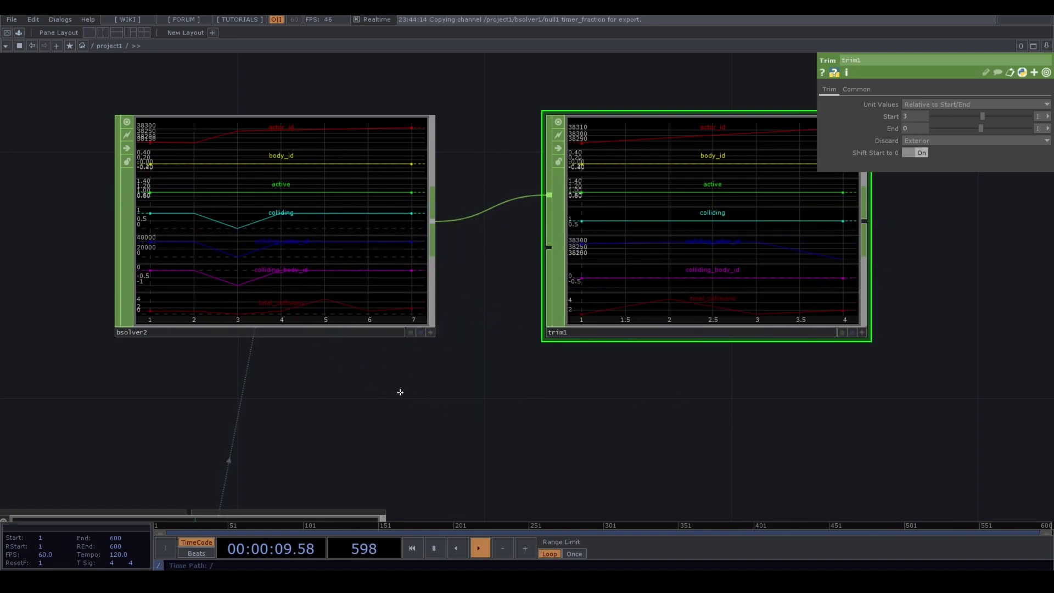
# Set trim1's Start value to 2
pyautogui.moveTo(751, 351); pyautogui.dragTo(468, 346)
pyautogui.scroll(-2, 469, 346)
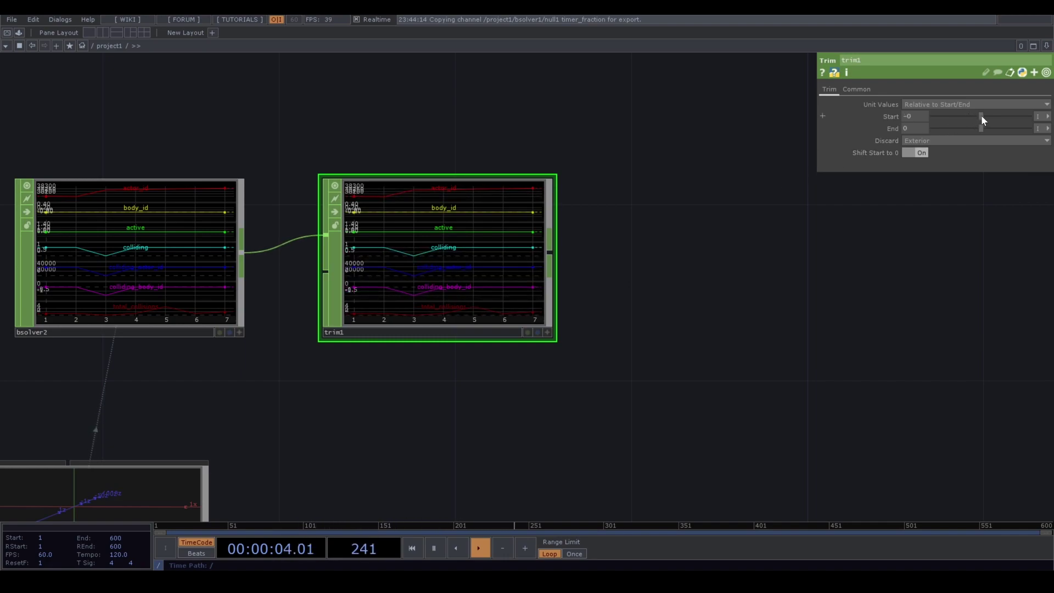
pyautogui.click(982, 117)
pyautogui.moveTo(982, 116); pyautogui.dragTo(921, 117)
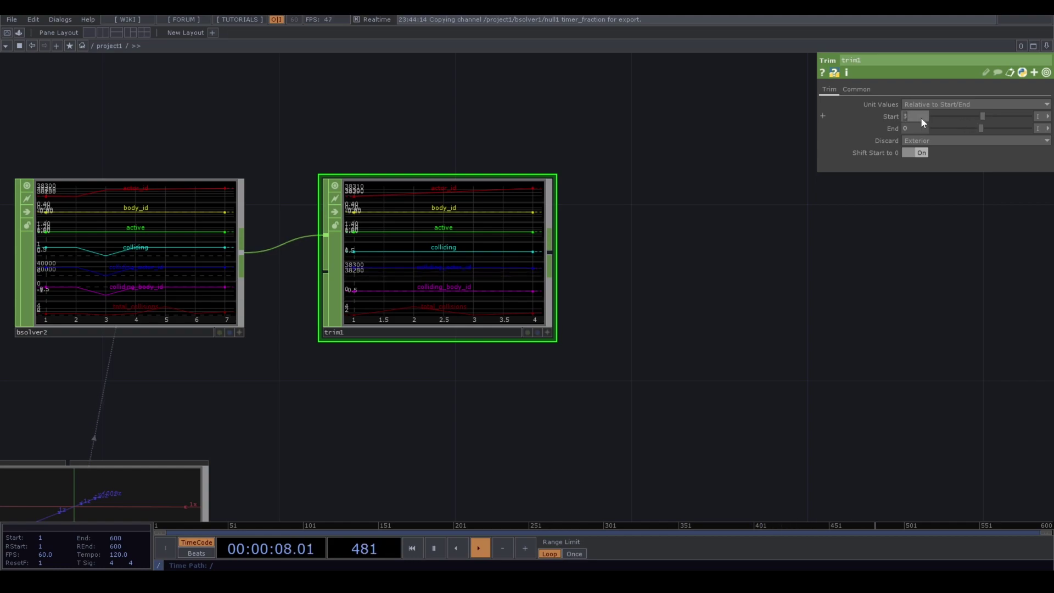
pyautogui.scroll(-5, 451, 239)
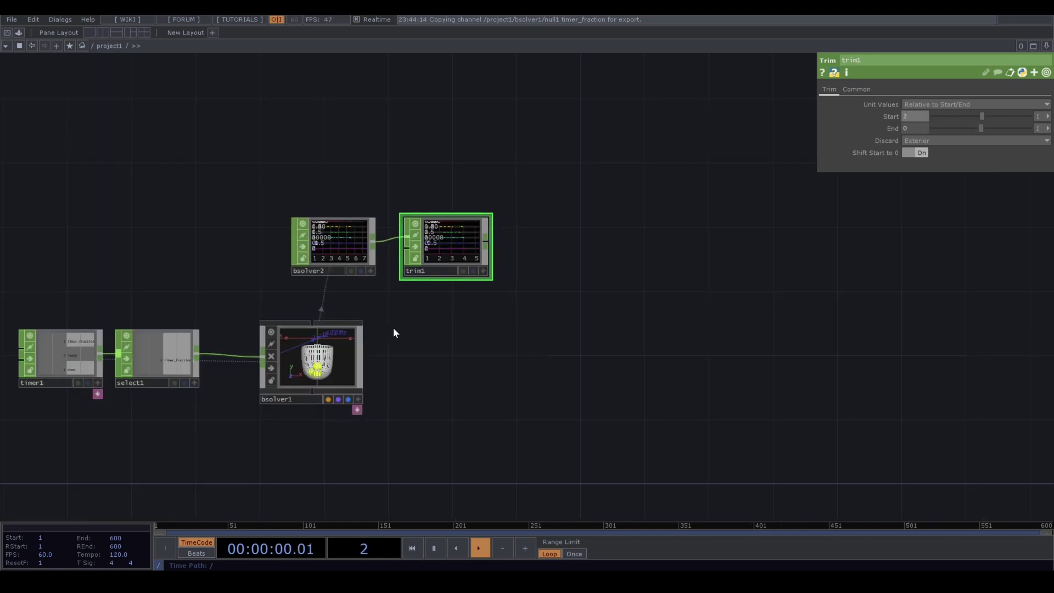
# Enter bsolver1's internal network and select the cup's actor2 to view its General parameters
pyautogui.scroll(4, 328, 357)
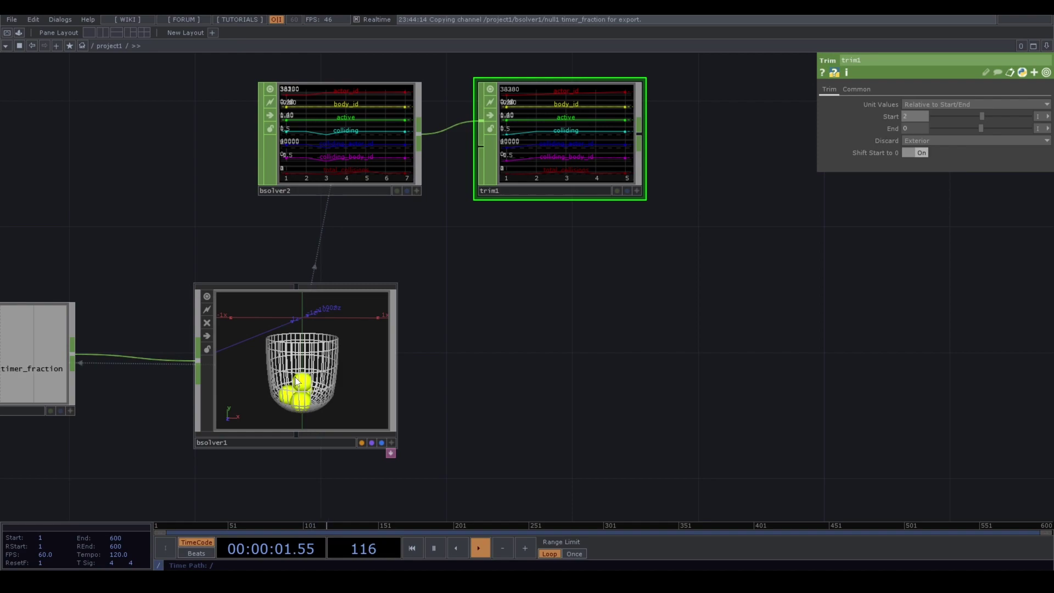
pyautogui.scroll(2, 297, 381)
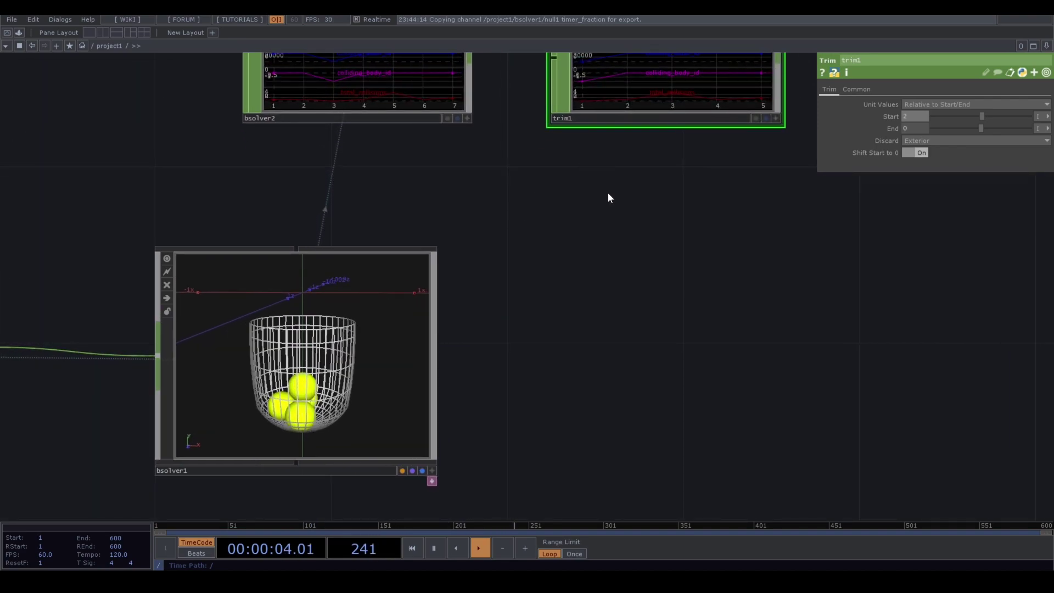
pyautogui.scroll(-3, 499, 302)
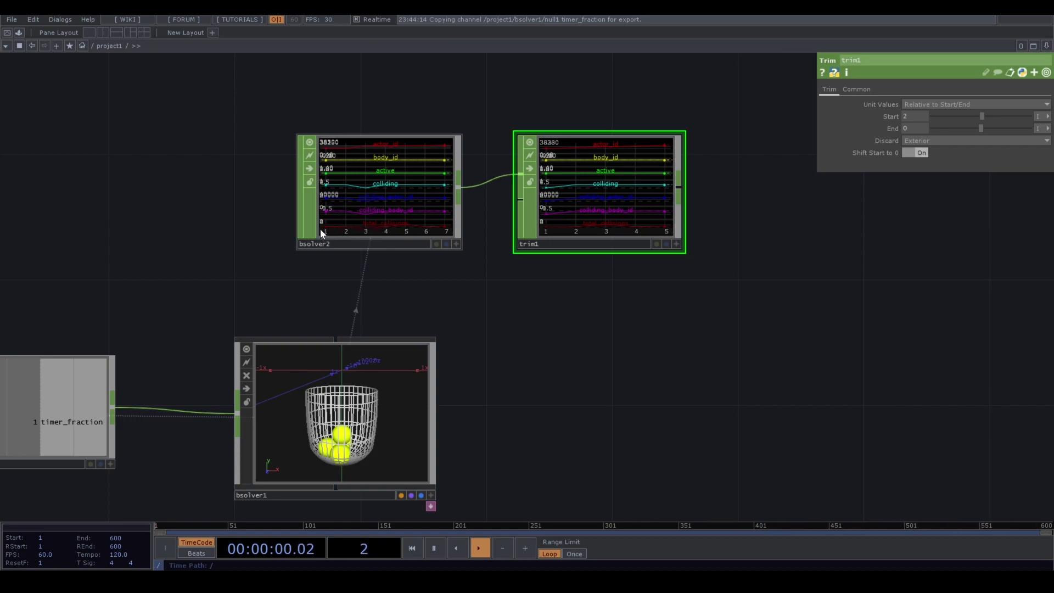
pyautogui.doubleClick(330, 373)
pyautogui.click(153, 358)
pyautogui.scroll(-2, 447, 370)
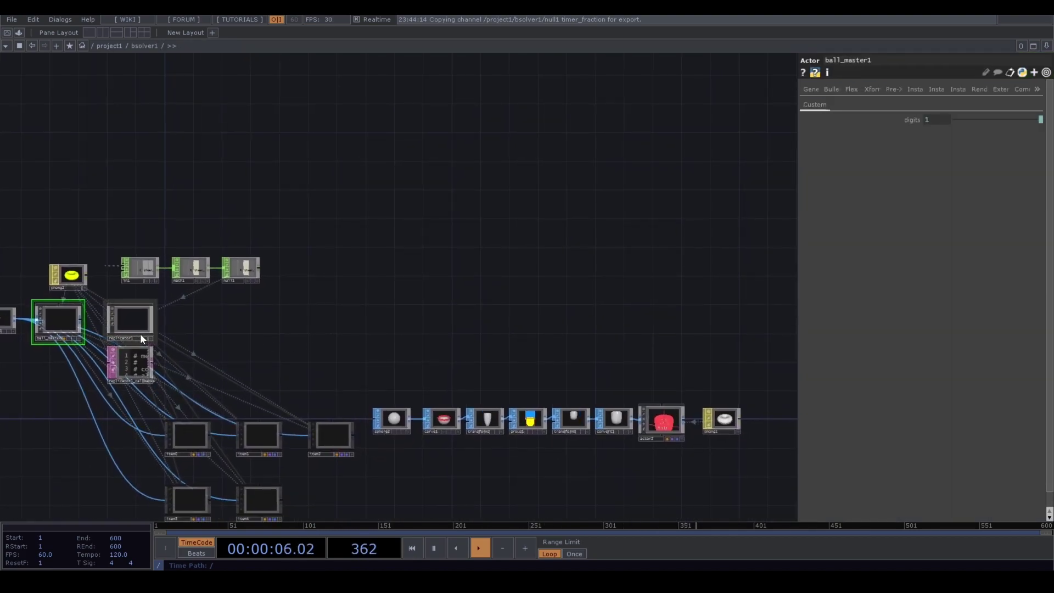
pyautogui.scroll(3, 584, 404)
pyautogui.click(630, 392)
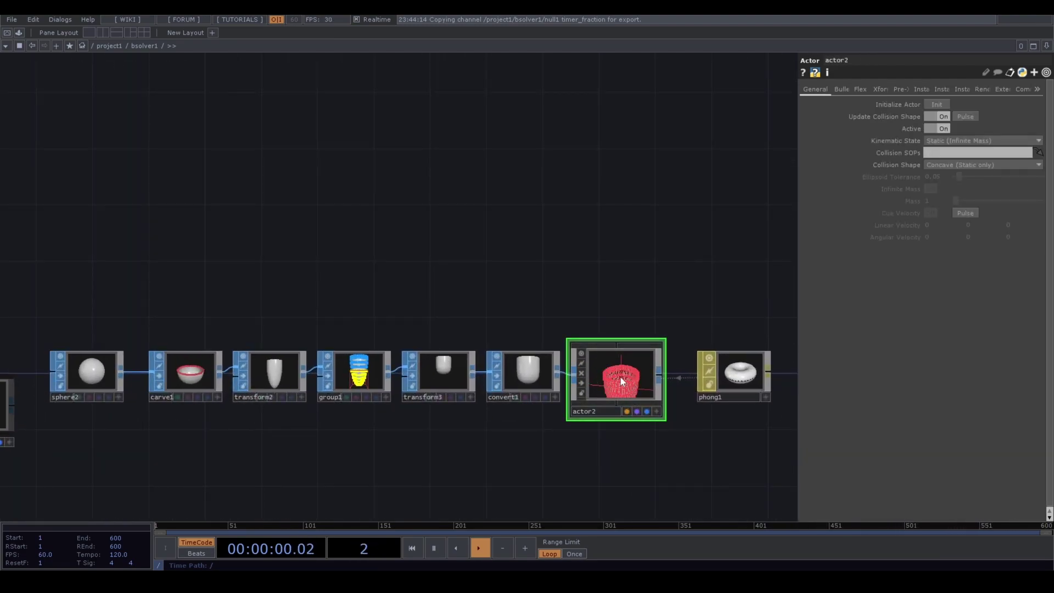
pyautogui.scroll(3, 623, 378)
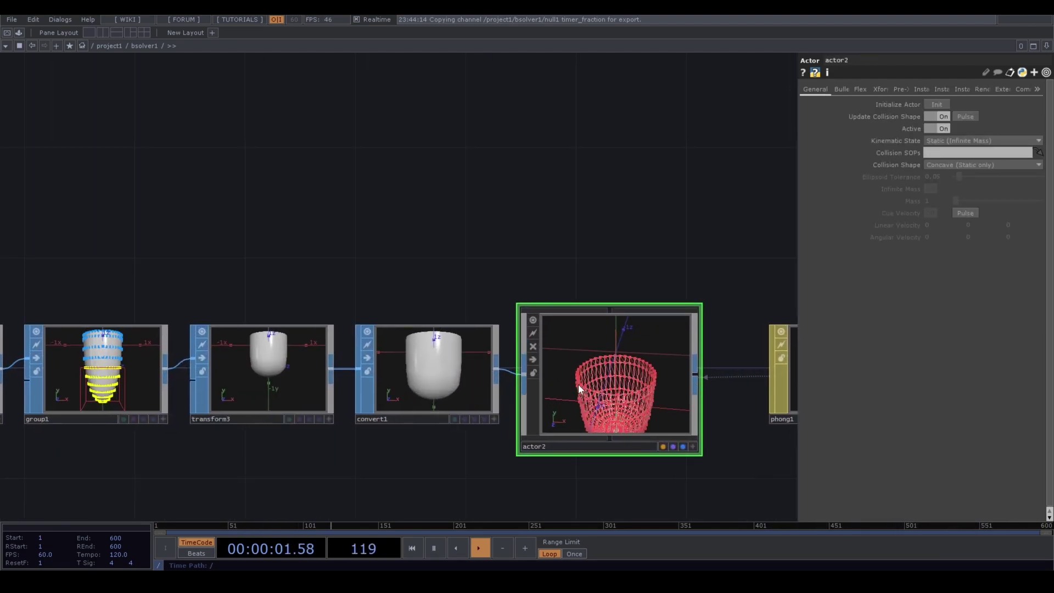
# Return to the project network, add a Select CHOP after trim1 and set its Channel Names to colliding
pyautogui.scroll(-3, 579, 384)
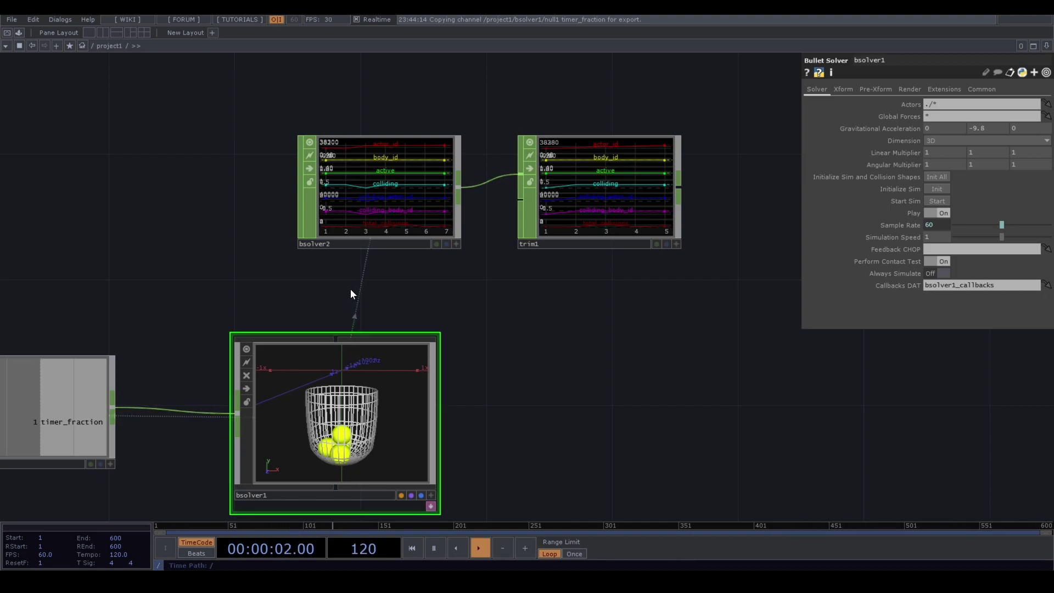
pyautogui.moveTo(532, 273); pyautogui.dragTo(428, 278)
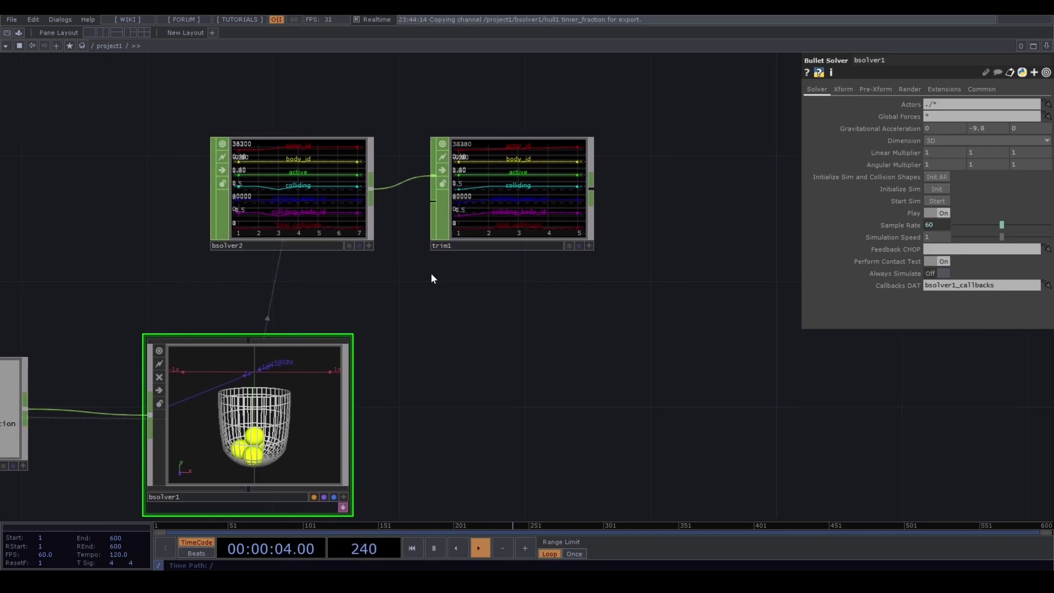
pyautogui.scroll(1, 501, 186)
pyautogui.moveTo(406, 355); pyautogui.dragTo(257, 341)
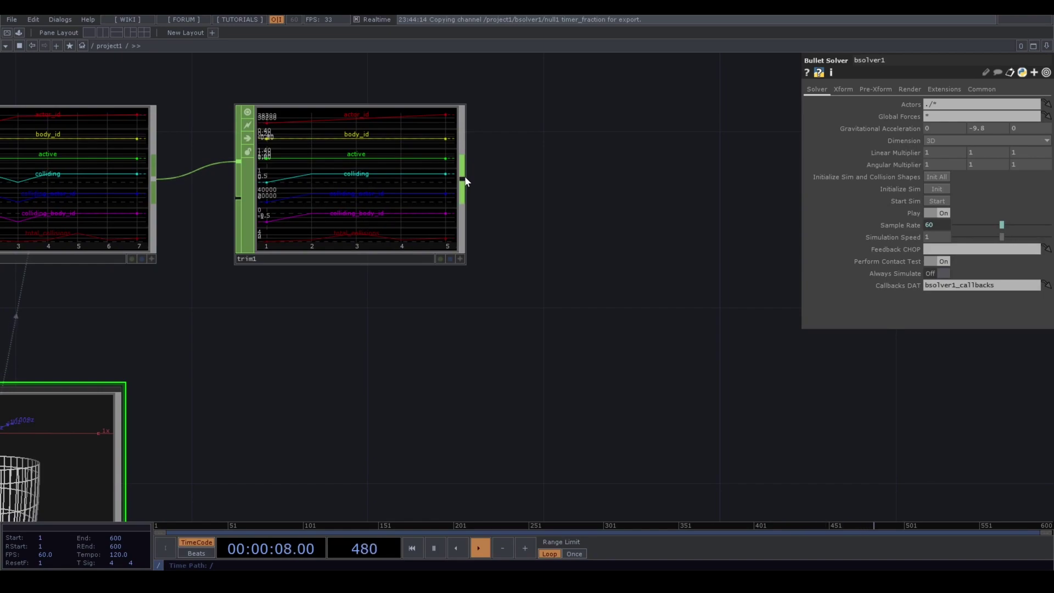
pyautogui.rightClick(465, 181)
pyautogui.write('sel')
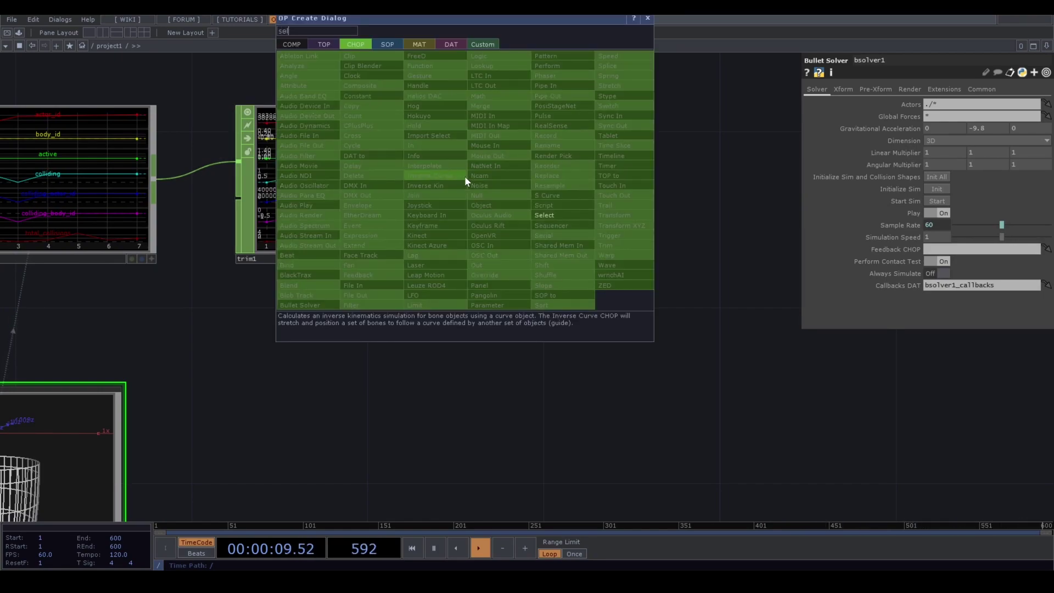
pyautogui.click(542, 214)
pyautogui.click(609, 170)
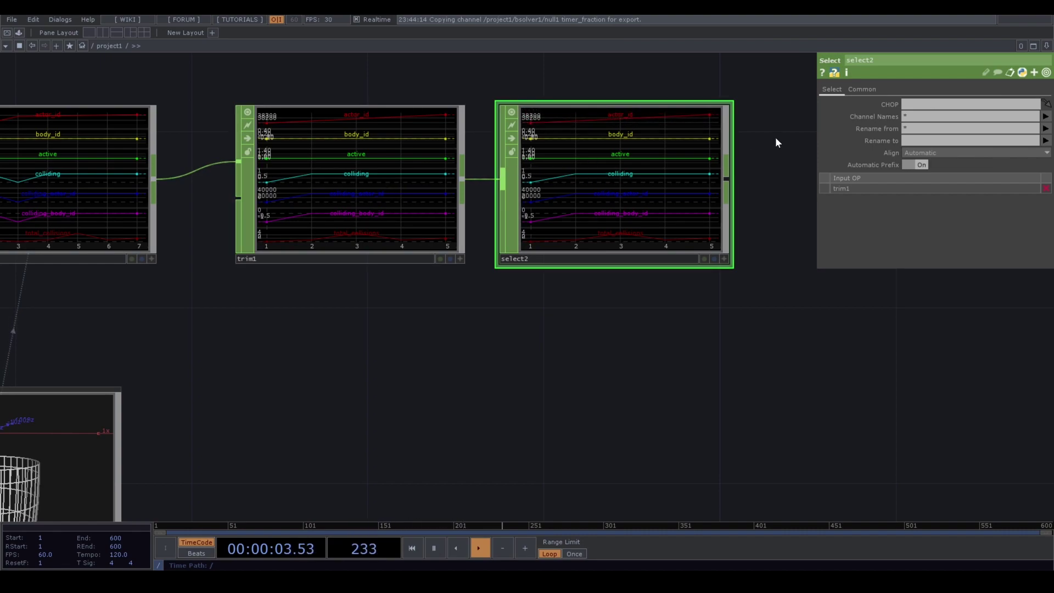
pyautogui.click(1045, 116)
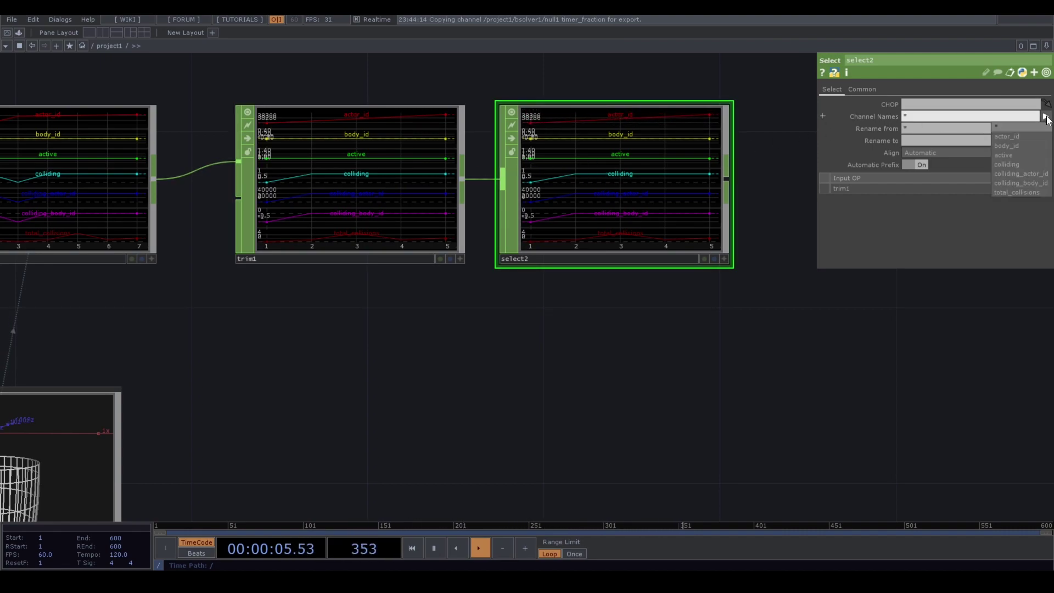
pyautogui.click(1016, 164)
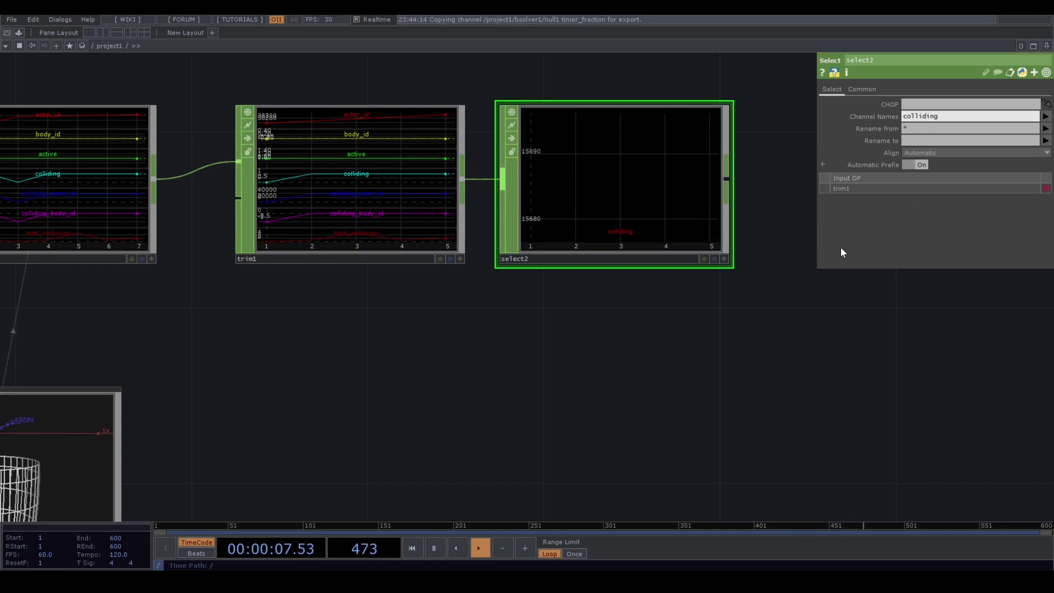
# Add an Analyze CHOP after select2 and set its Function to Sum
pyautogui.moveTo(640, 315); pyautogui.dragTo(471, 362)
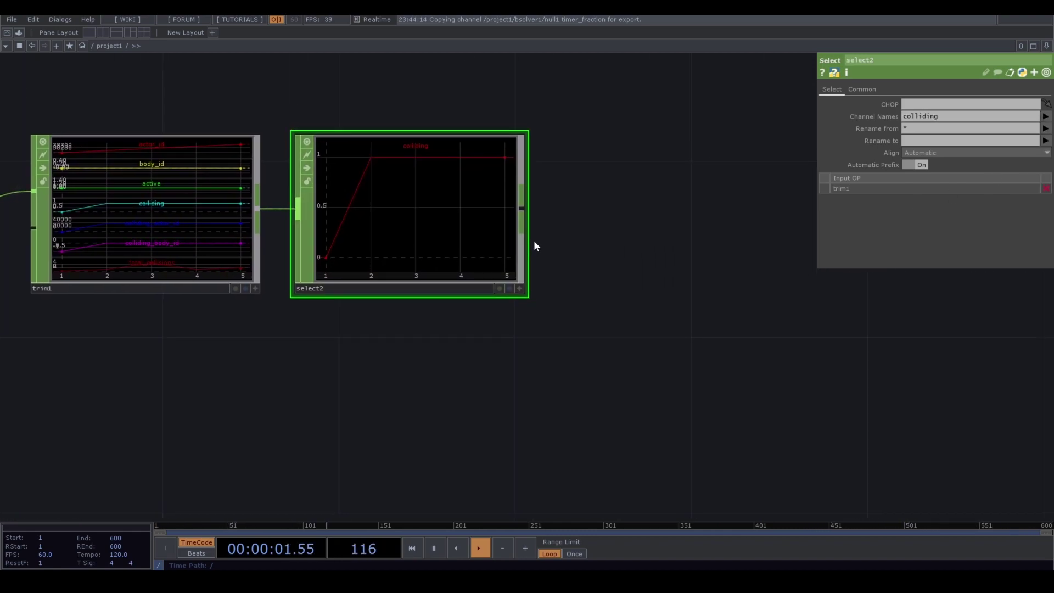
pyautogui.rightClick(522, 212)
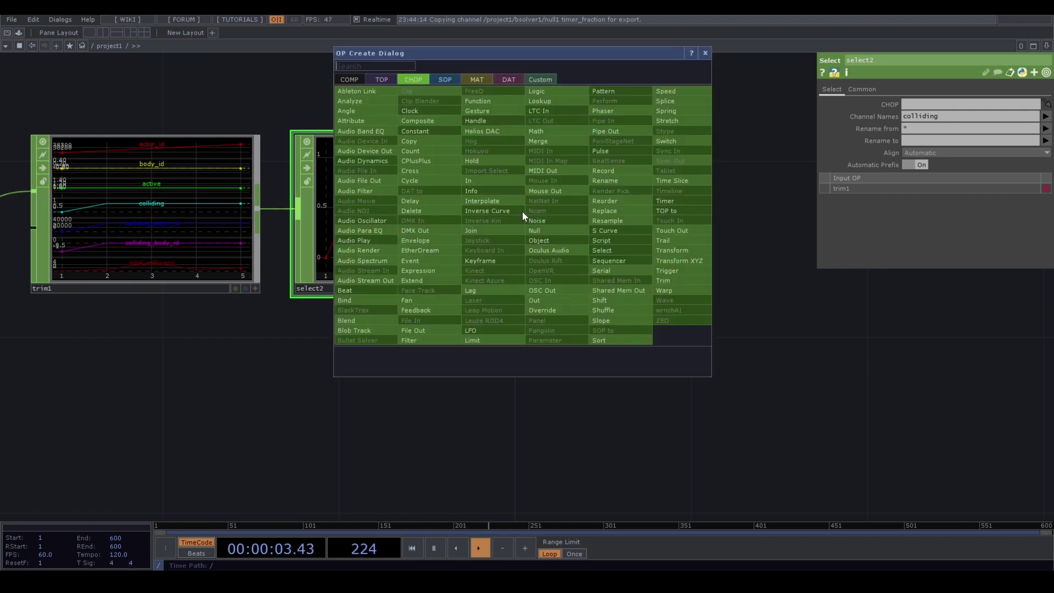
pyautogui.click(361, 104)
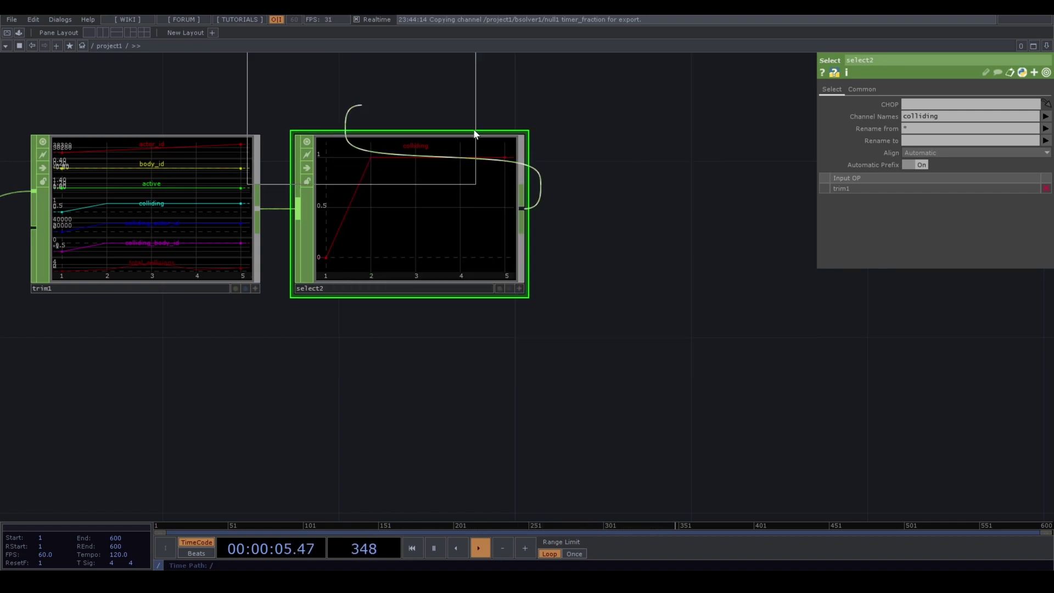
pyautogui.click(700, 208)
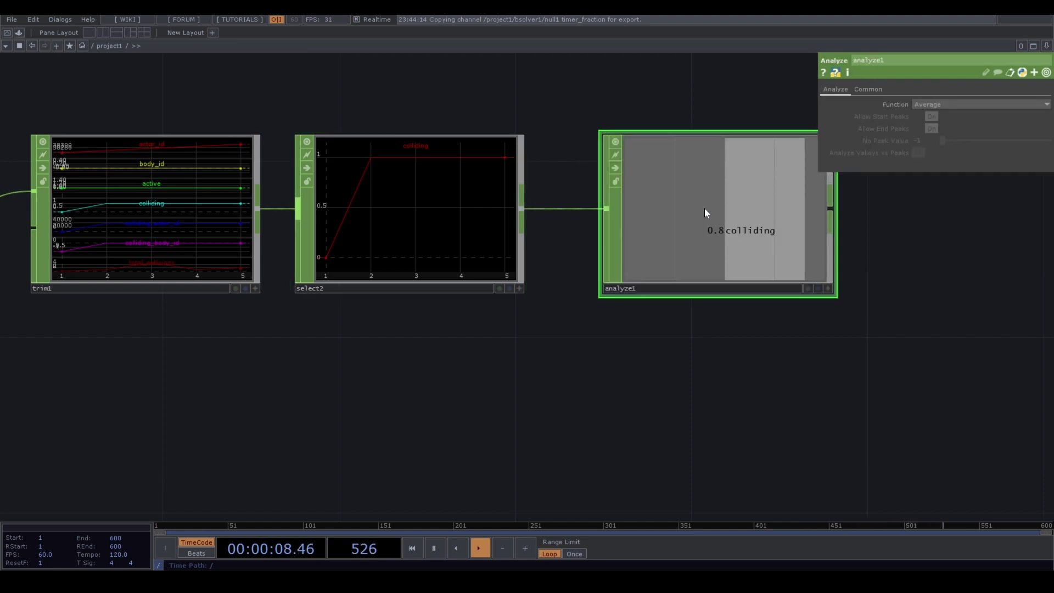
pyautogui.click(927, 104)
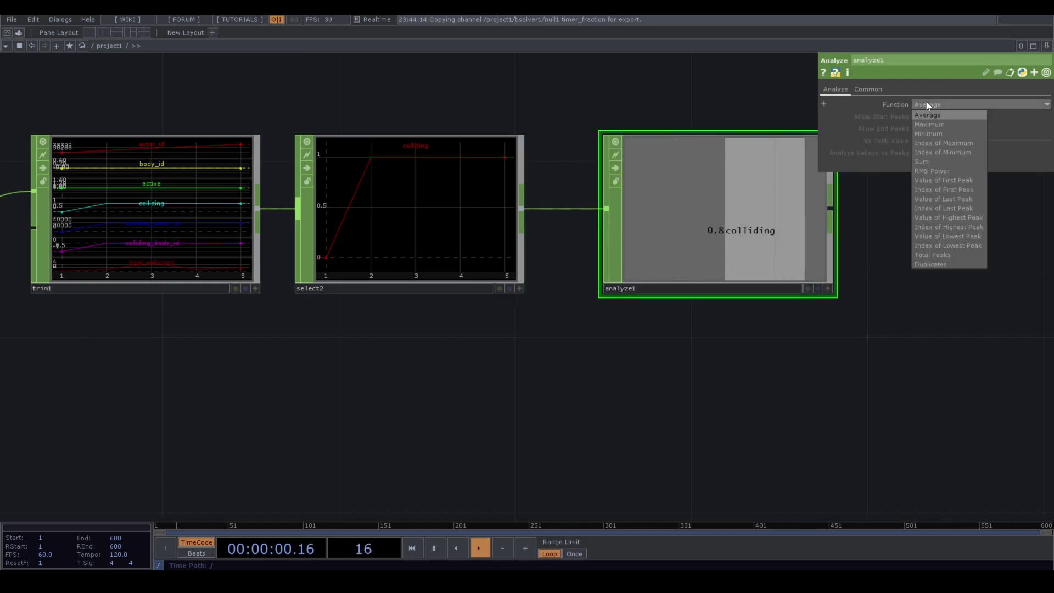
pyautogui.click(921, 163)
# Append a Null CHOP to the output of analyze1
pyautogui.scroll(-3, 635, 256)
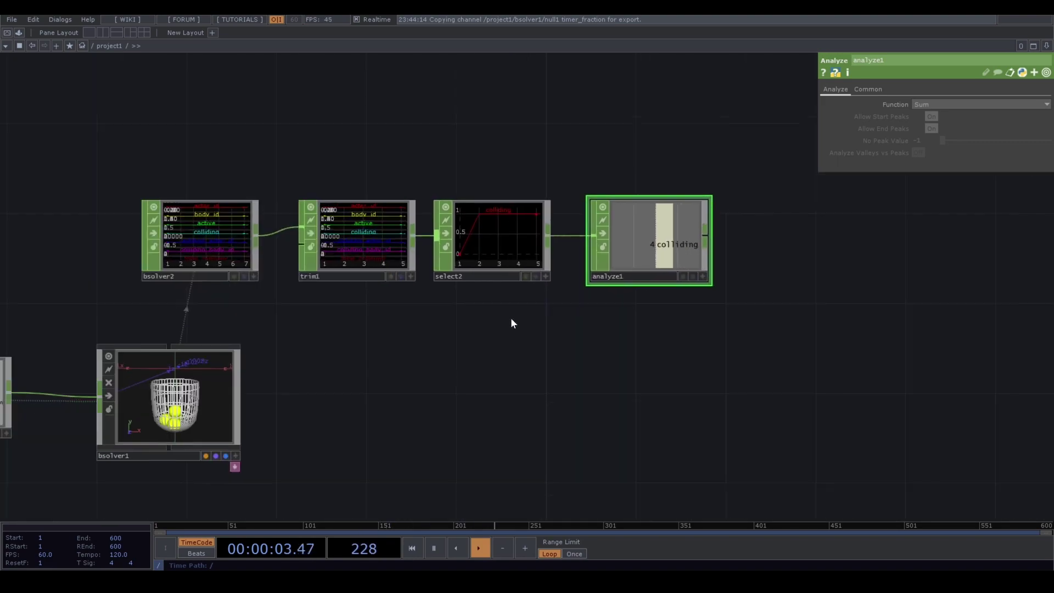
pyautogui.scroll(3, 157, 423)
pyautogui.scroll(-3, 176, 417)
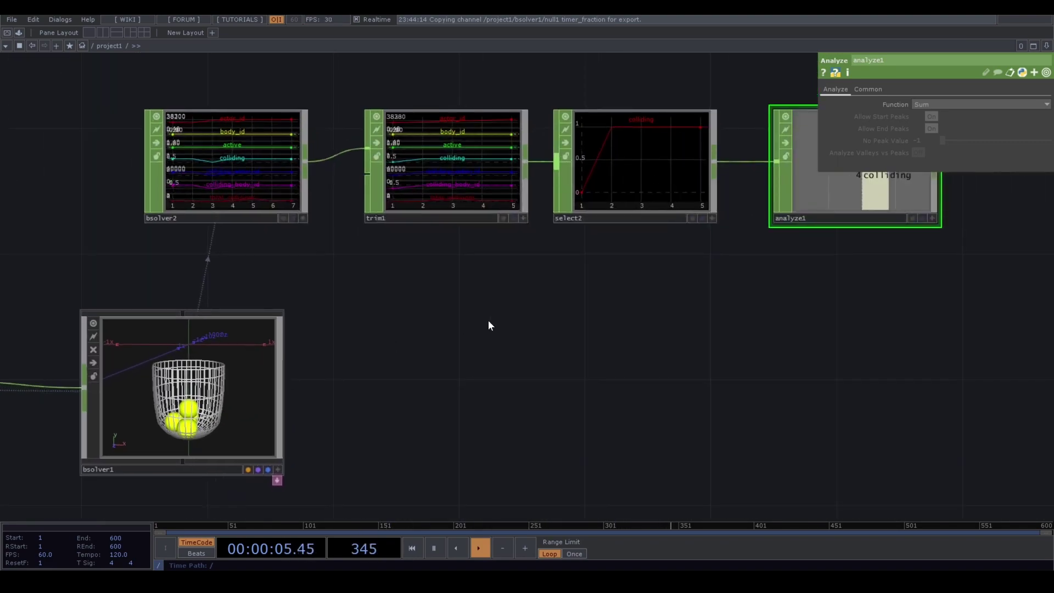
pyautogui.scroll(5, 486, 313)
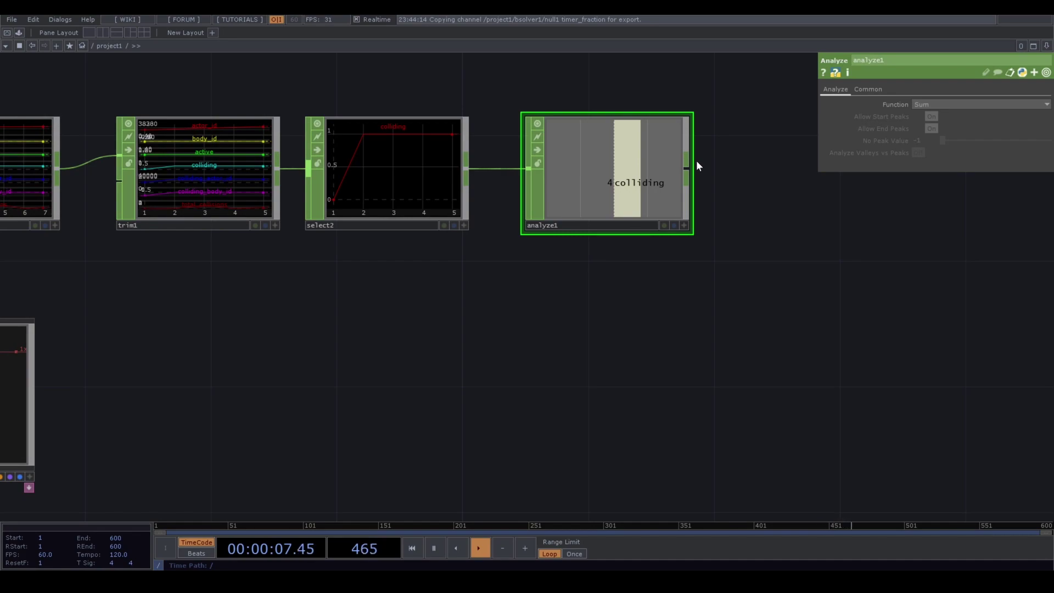
pyautogui.click(692, 167)
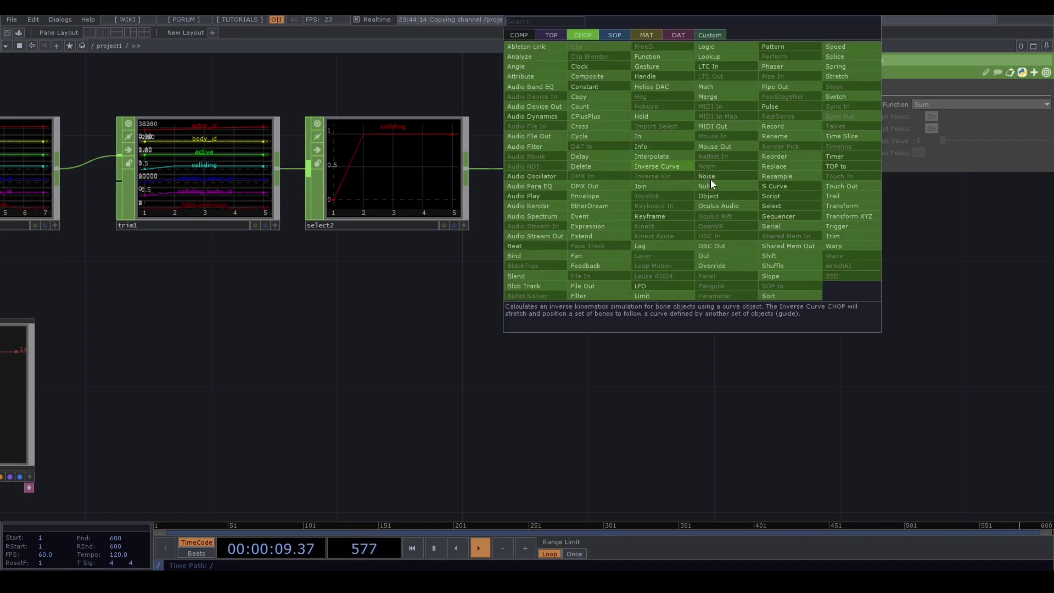
pyautogui.click(704, 186)
pyautogui.click(786, 174)
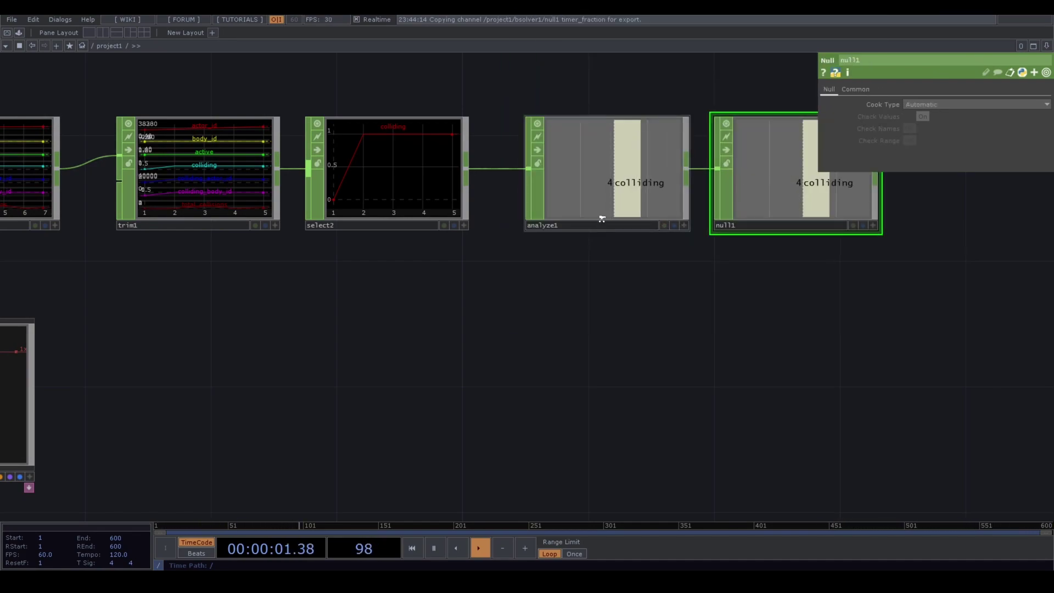
# Add a Camera COMP in empty space above the bsolver2 CHOP chain
pyautogui.scroll(-4, 543, 281)
pyautogui.scroll(-3, 518, 300)
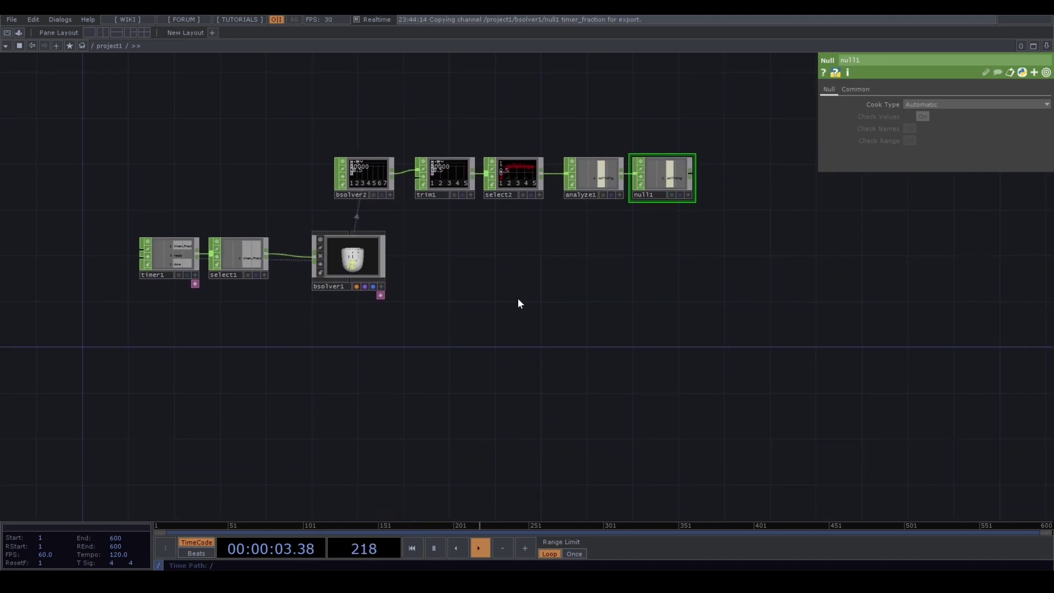
pyautogui.moveTo(533, 282); pyautogui.dragTo(551, 222)
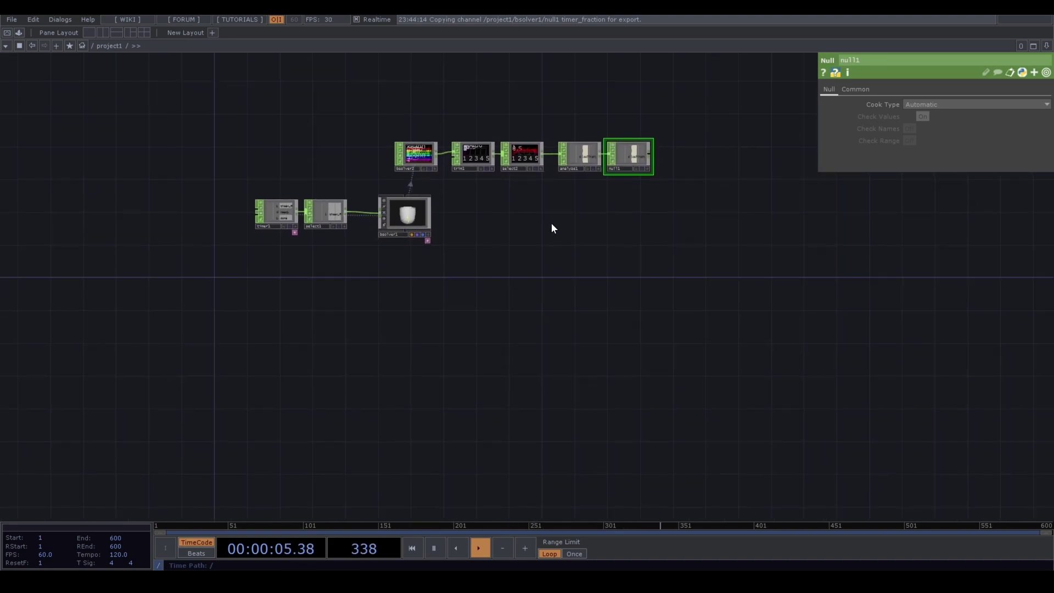
pyautogui.press('Tab')
pyautogui.write('re')
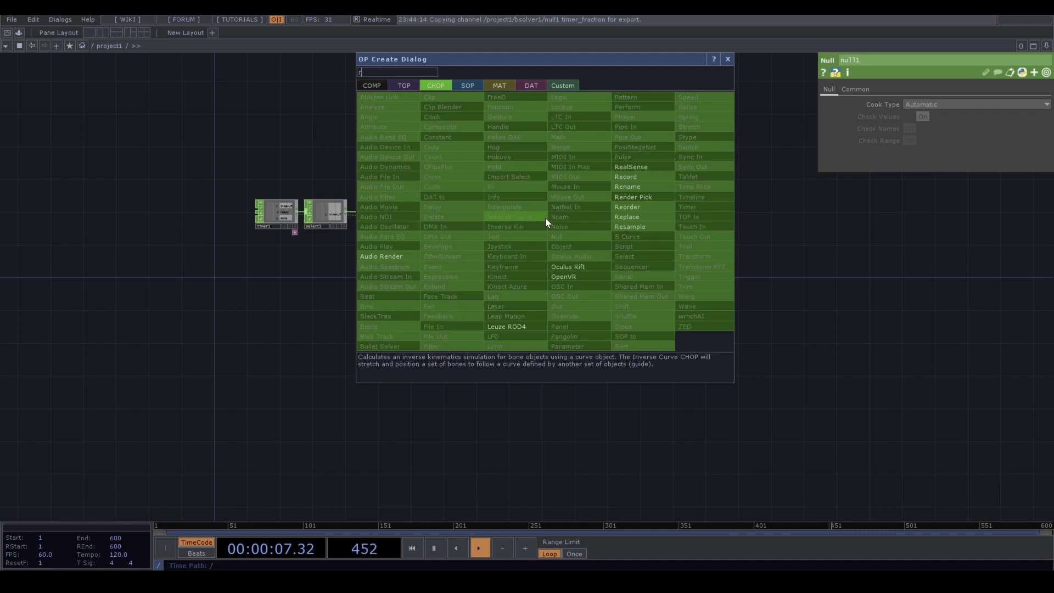
pyautogui.click(373, 85)
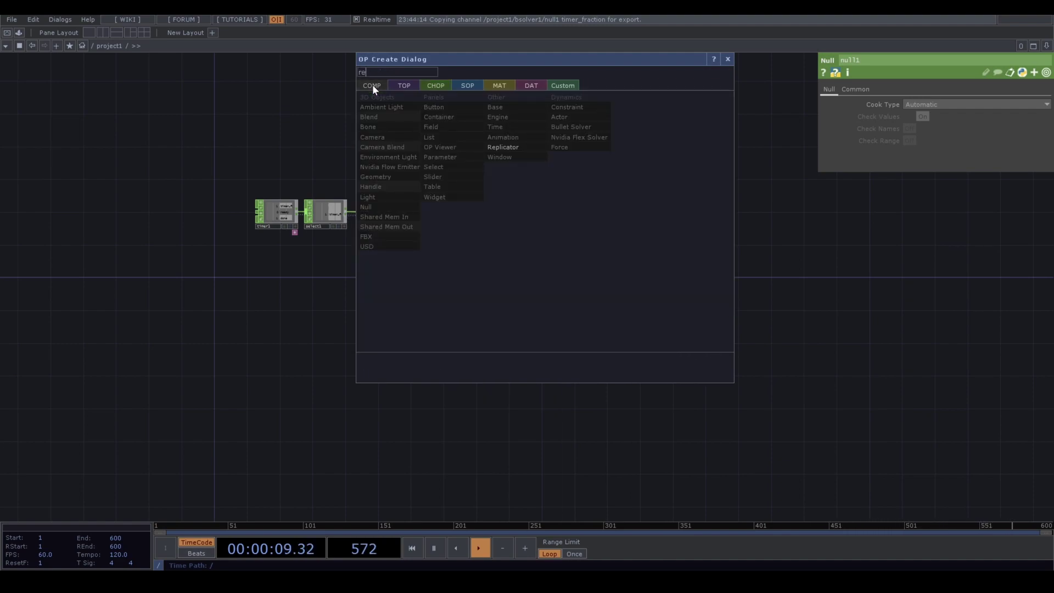
pyautogui.press('BackSpace')
pyautogui.press('BackSpace')
pyautogui.write('came')
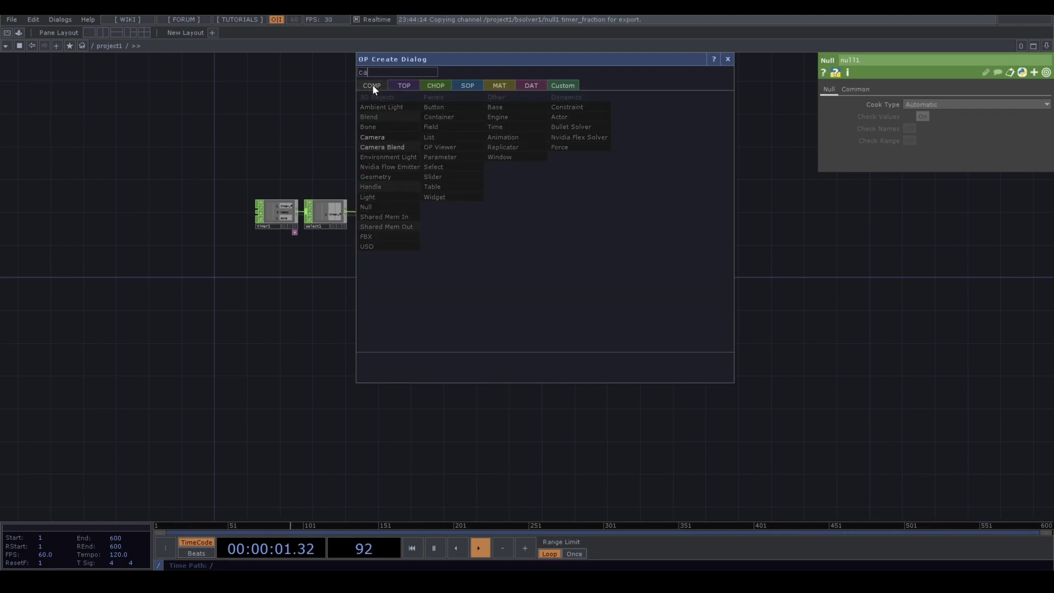
pyautogui.click(401, 135)
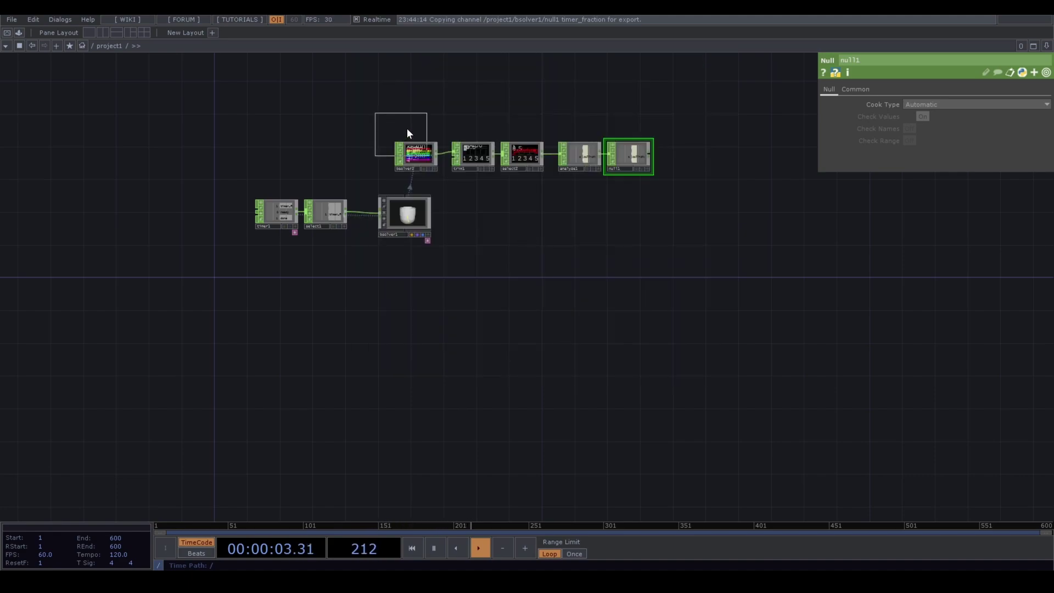
pyautogui.click(427, 97)
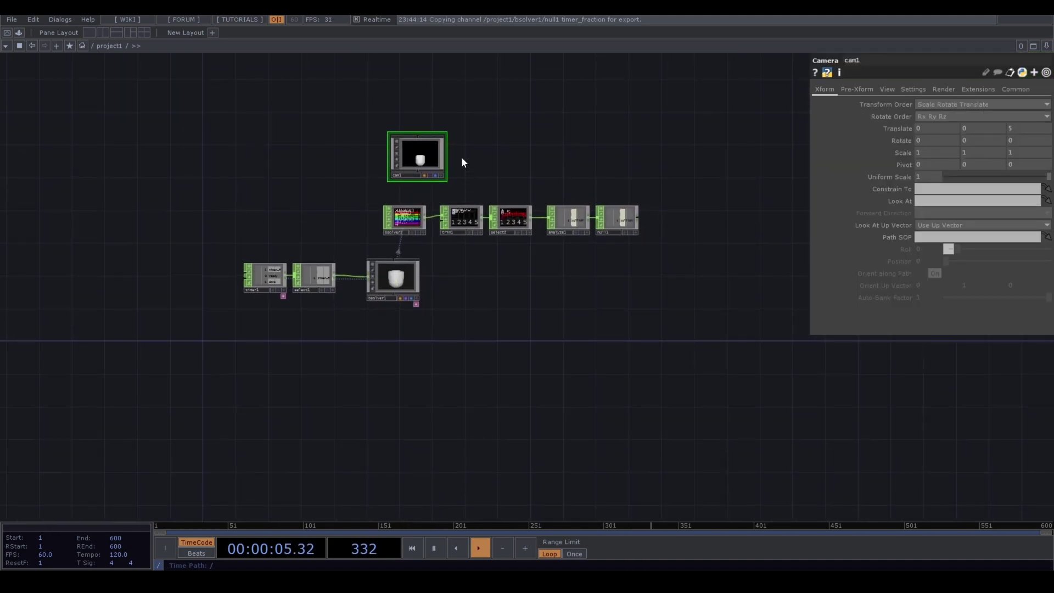
# Add a Light COMP beside the camera and place a duplicate of it next to it
pyautogui.press('Tab')
pyautogui.write('light')
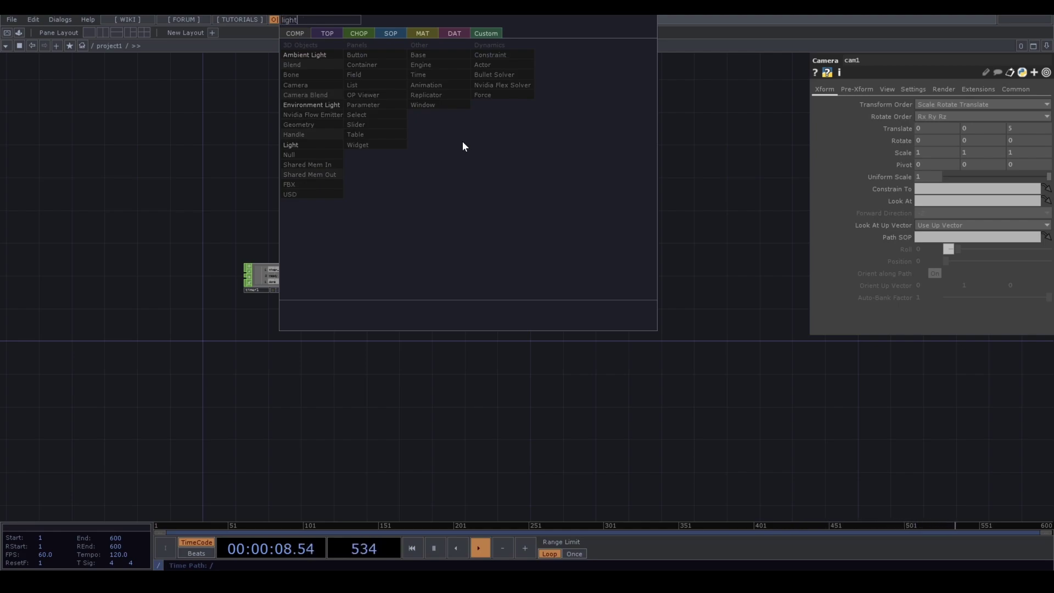
pyautogui.click(335, 146)
pyautogui.click(504, 157)
pyautogui.hotkey('ctrl', 'c')
pyautogui.hotkey('ctrl', 'v')
pyautogui.moveTo(507, 203); pyautogui.dragTo(589, 151)
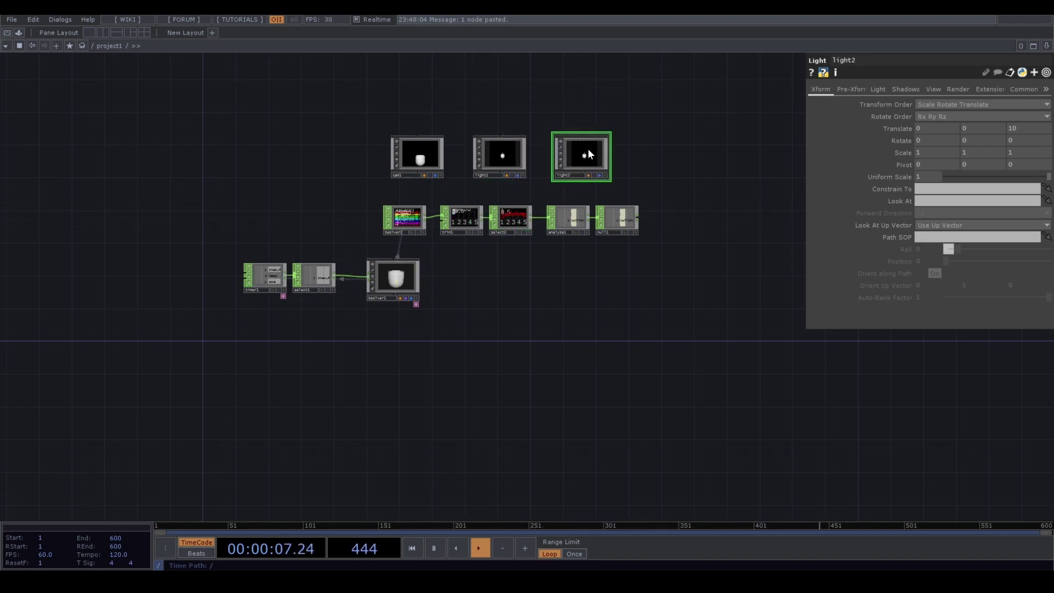
# Set cam1's Translate to 0.9, 0.7, 2.1
pyautogui.click(425, 152)
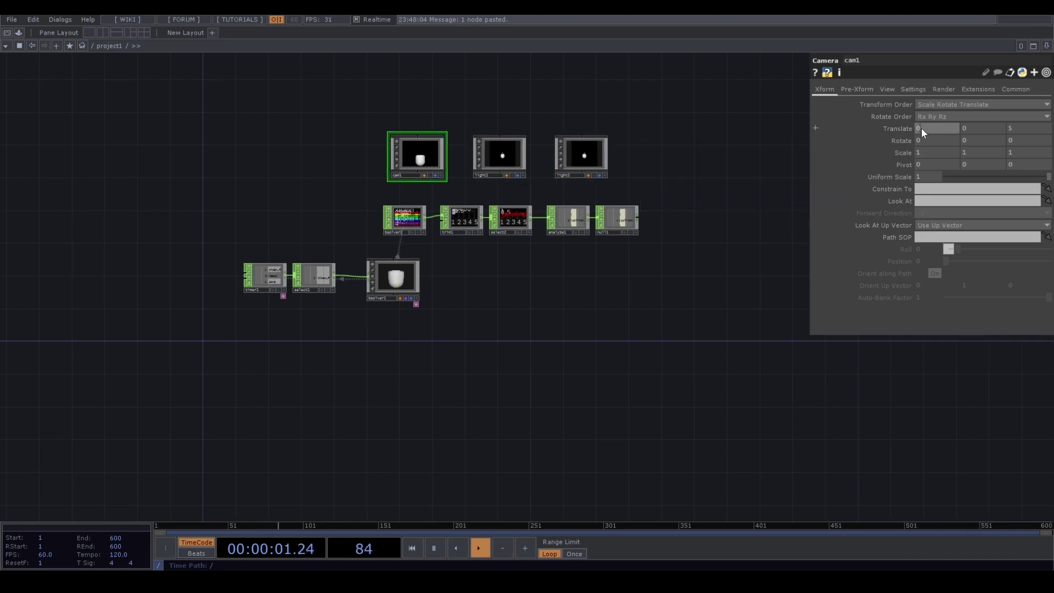
pyautogui.moveTo(921, 127); pyautogui.dragTo(980, 131)
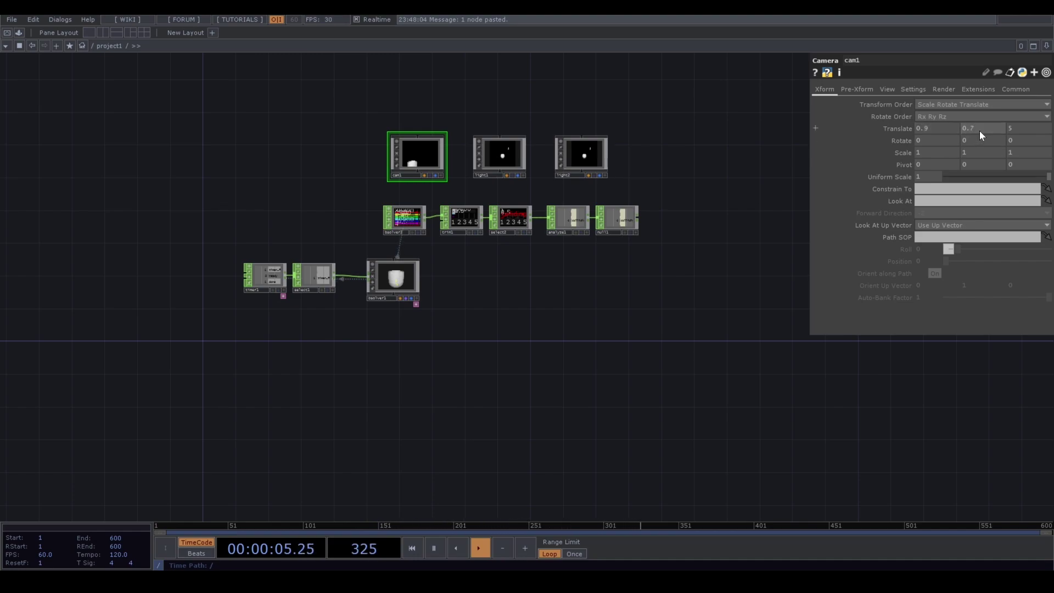
pyautogui.click(1036, 128)
pyautogui.write('2.1')
pyautogui.press('Return')
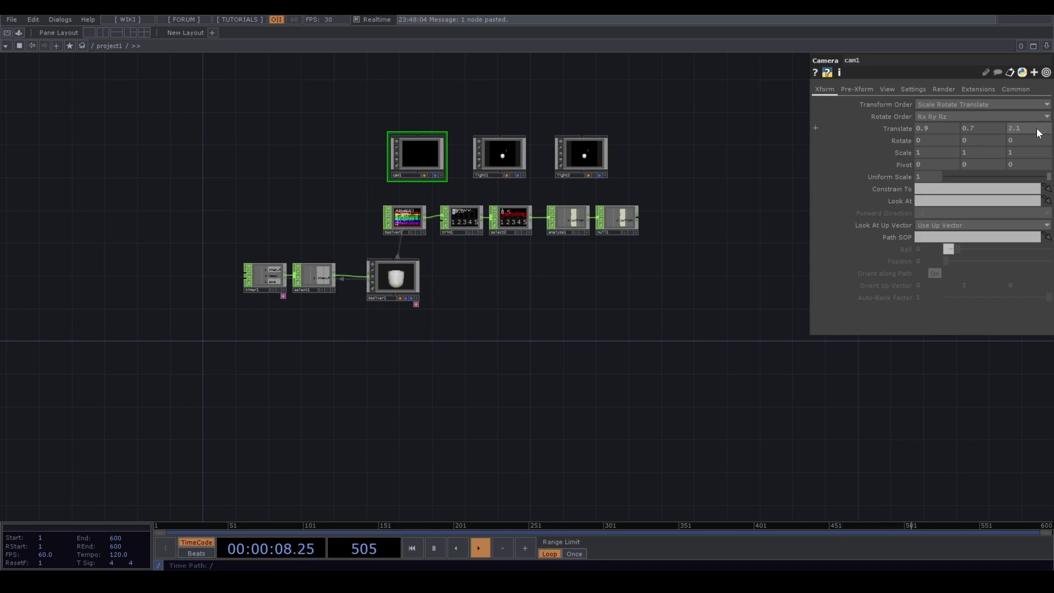
# Set cam1's Rotate to -30 on X and 24 on Y so it faces the cup
pyautogui.click(917, 140)
pyautogui.write('-30')
pyautogui.press('Return')
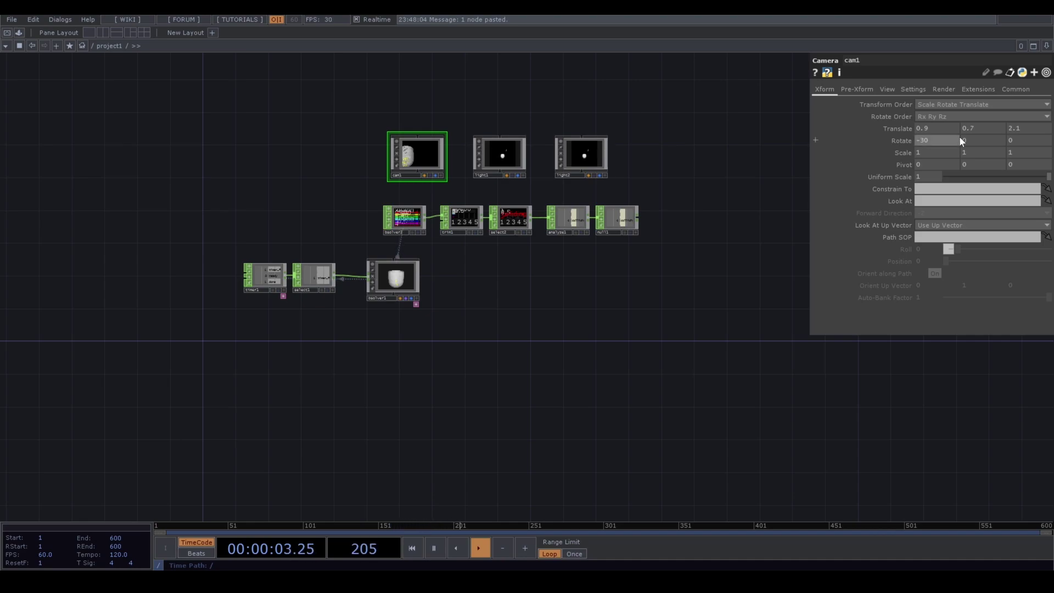
pyautogui.click(973, 145)
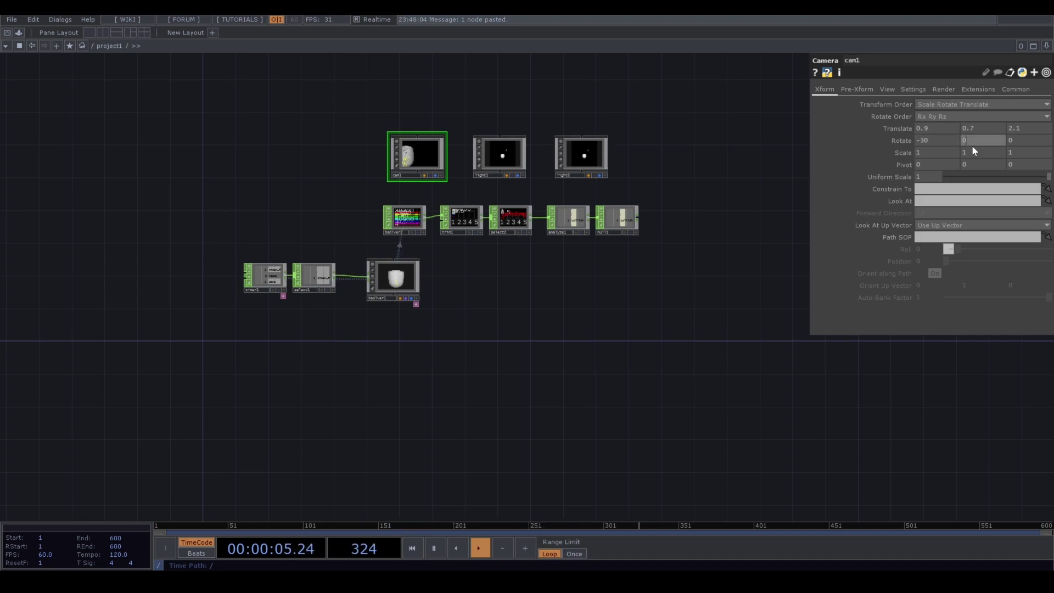
pyautogui.write('24')
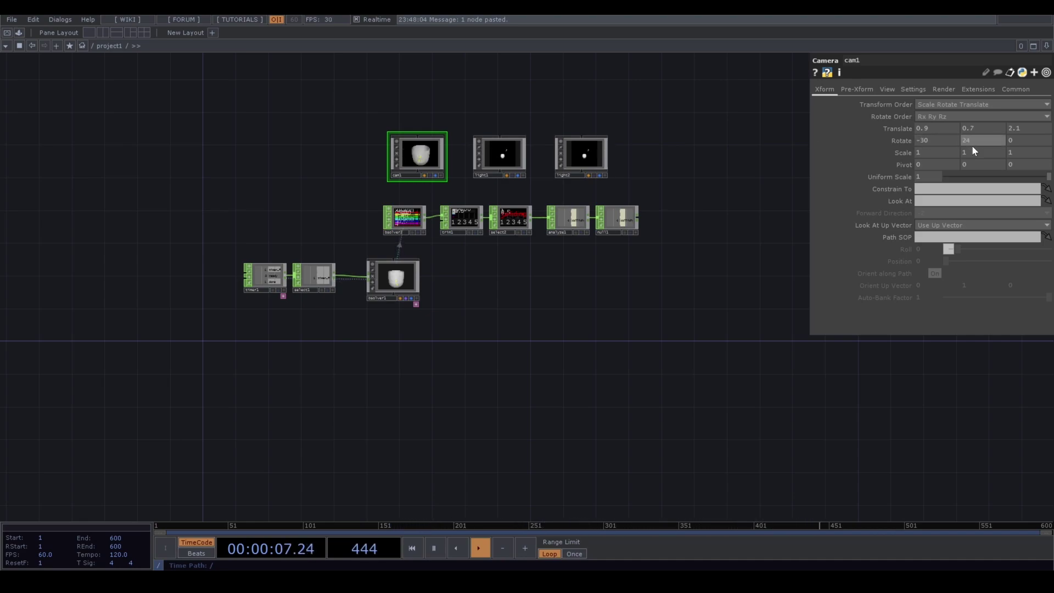
pyautogui.press('Return')
# Change light2's Light Type to Cone Light and adjust its cone settings
pyautogui.click(509, 153)
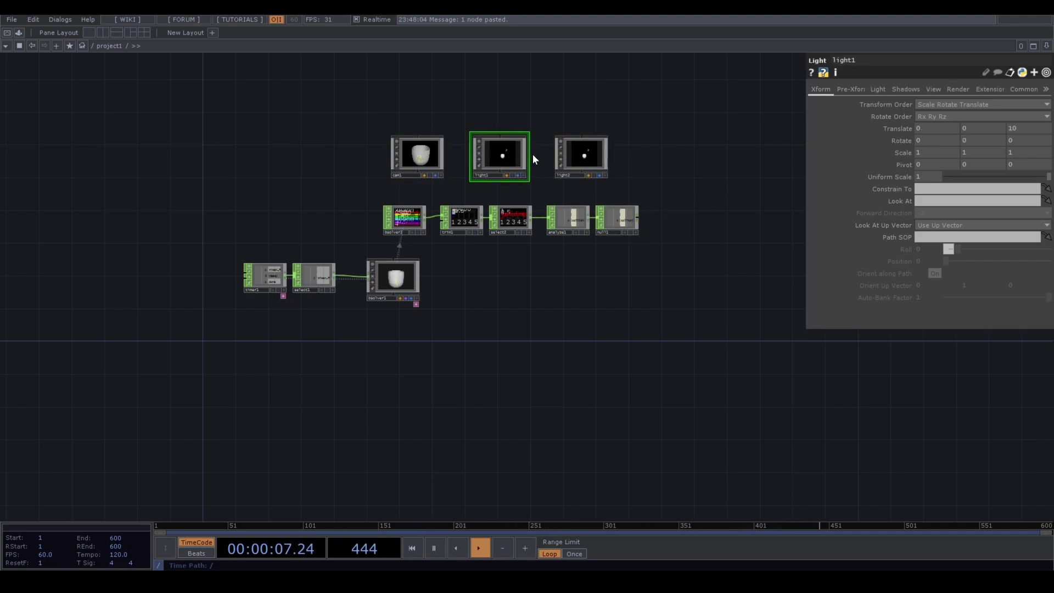
pyautogui.click(588, 164)
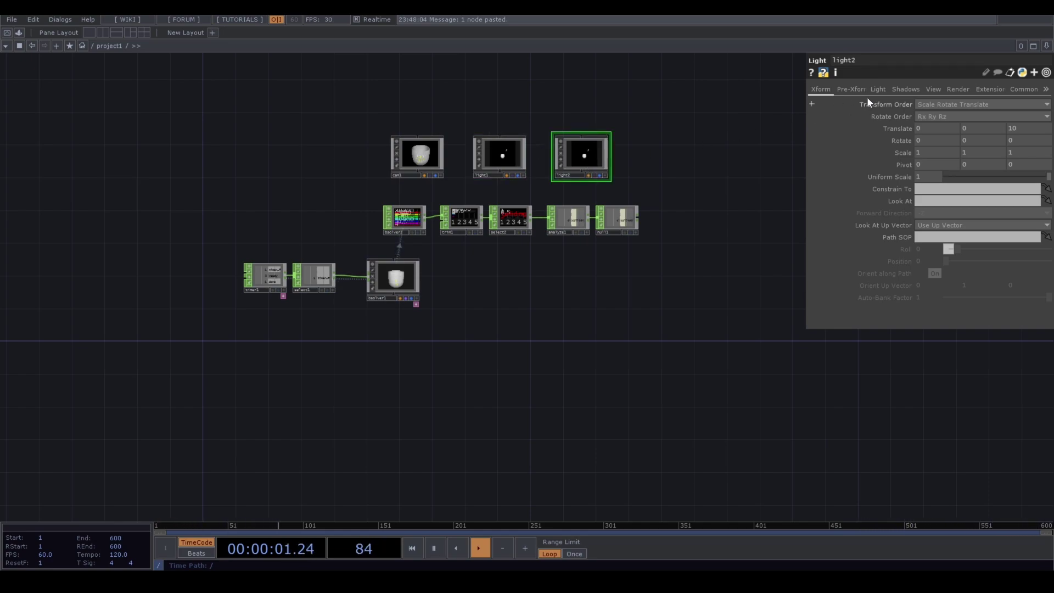
pyautogui.click(912, 88)
pyautogui.click(879, 89)
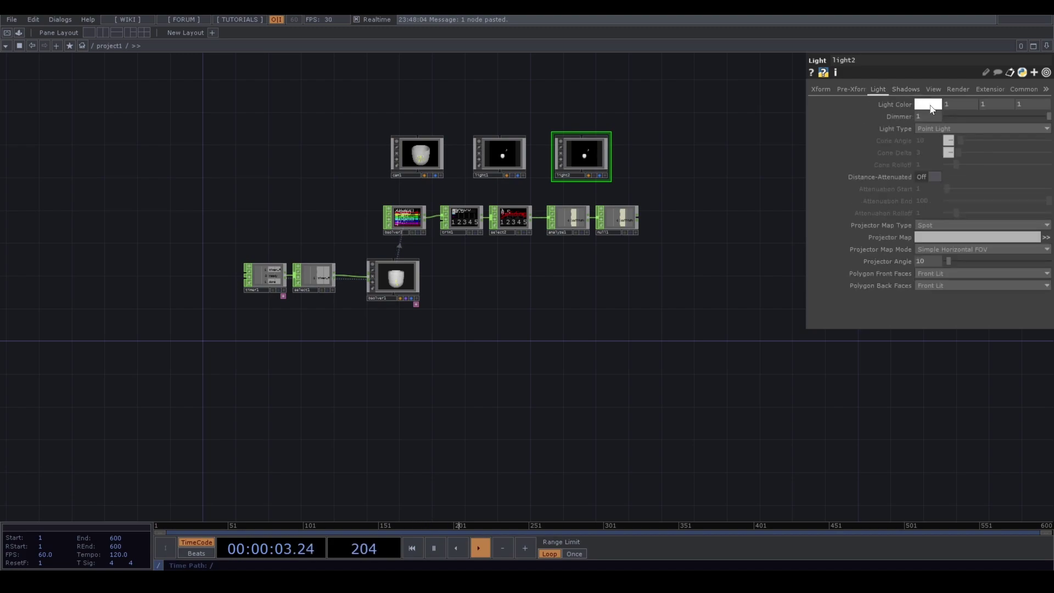
pyautogui.click(933, 128)
pyautogui.click(933, 149)
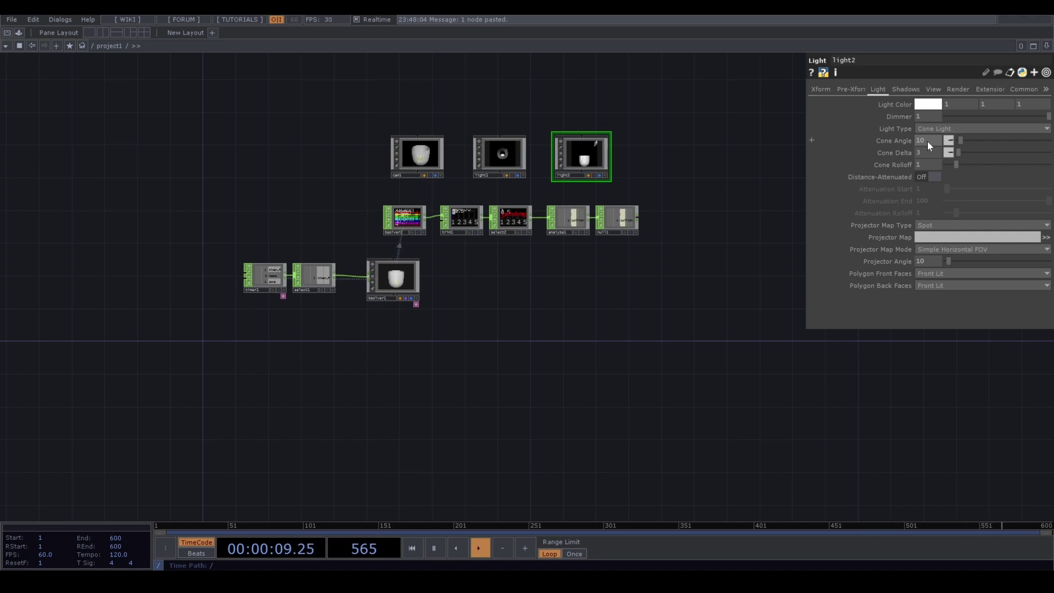
pyautogui.click(934, 143)
pyautogui.write('0')
pyautogui.press('Return')
pyautogui.write('6')
pyautogui.press('Return')
# Set light2's Shadow Type to Soft, 2D Mapped
pyautogui.click(859, 90)
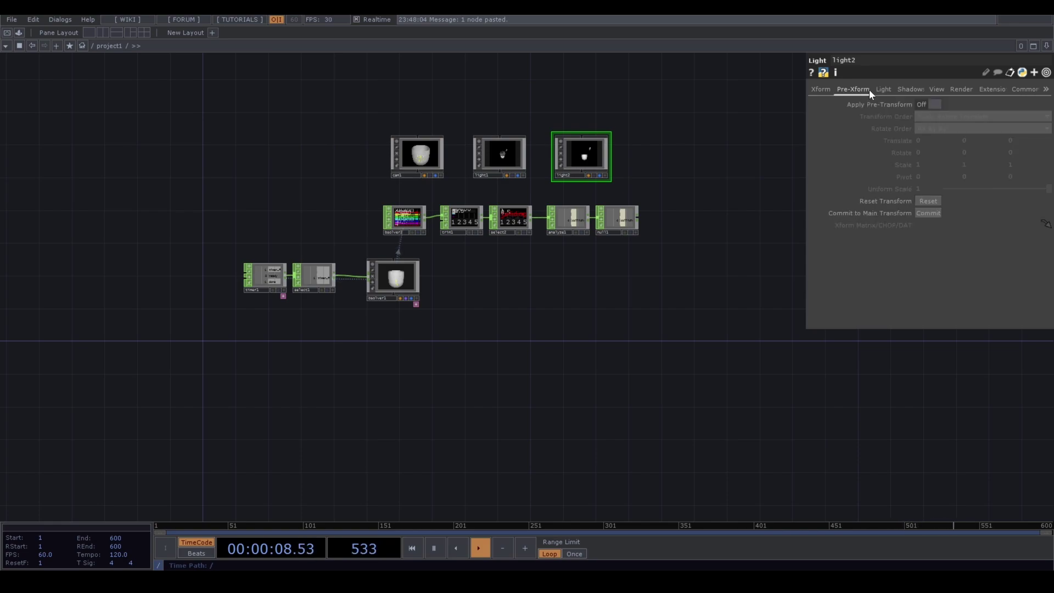
pyautogui.click(928, 91)
pyautogui.click(906, 90)
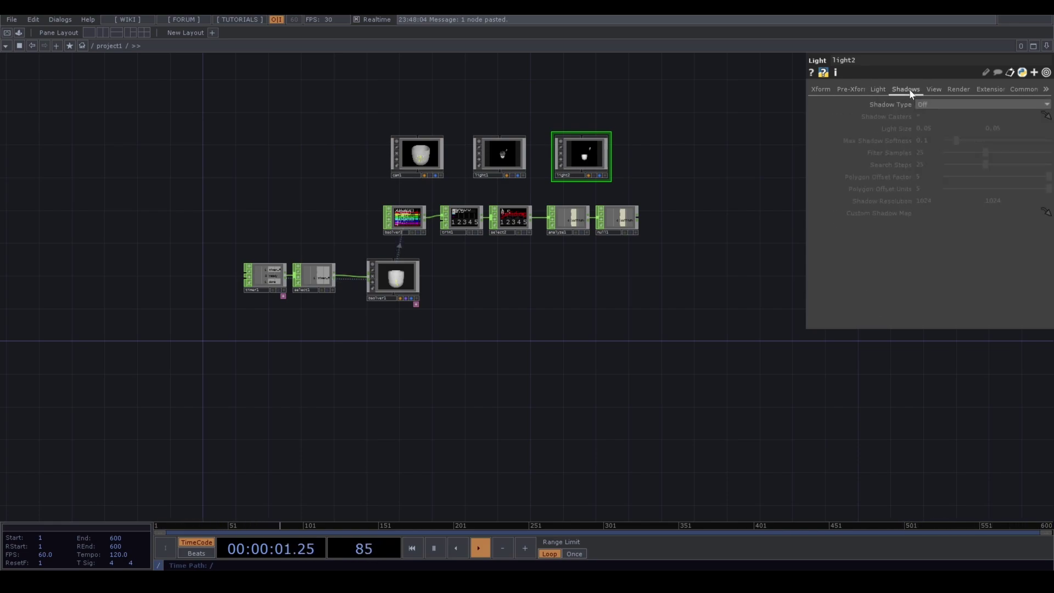
pyautogui.click(922, 102)
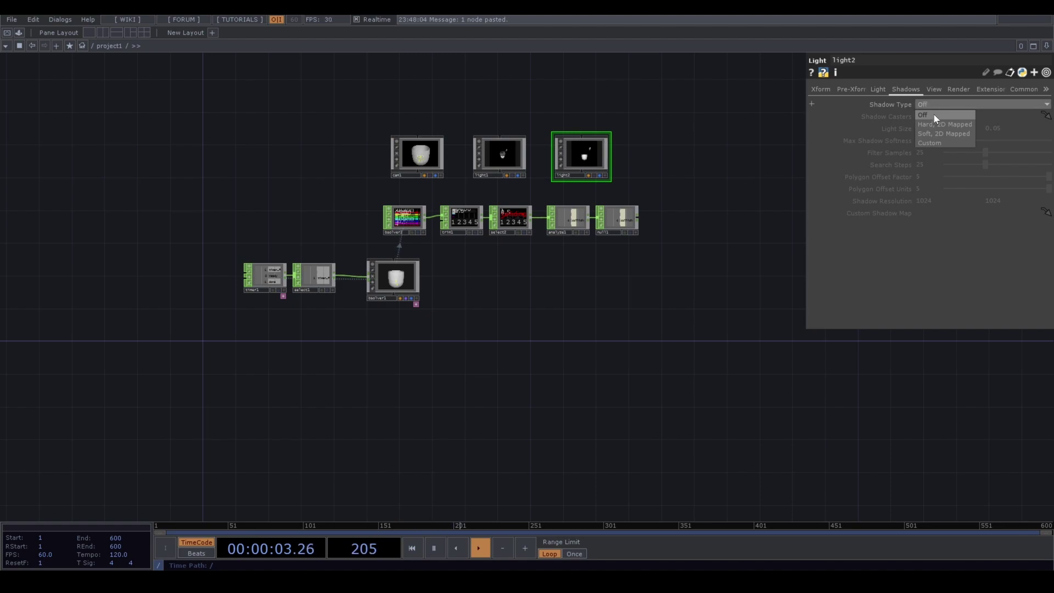
pyautogui.click(938, 133)
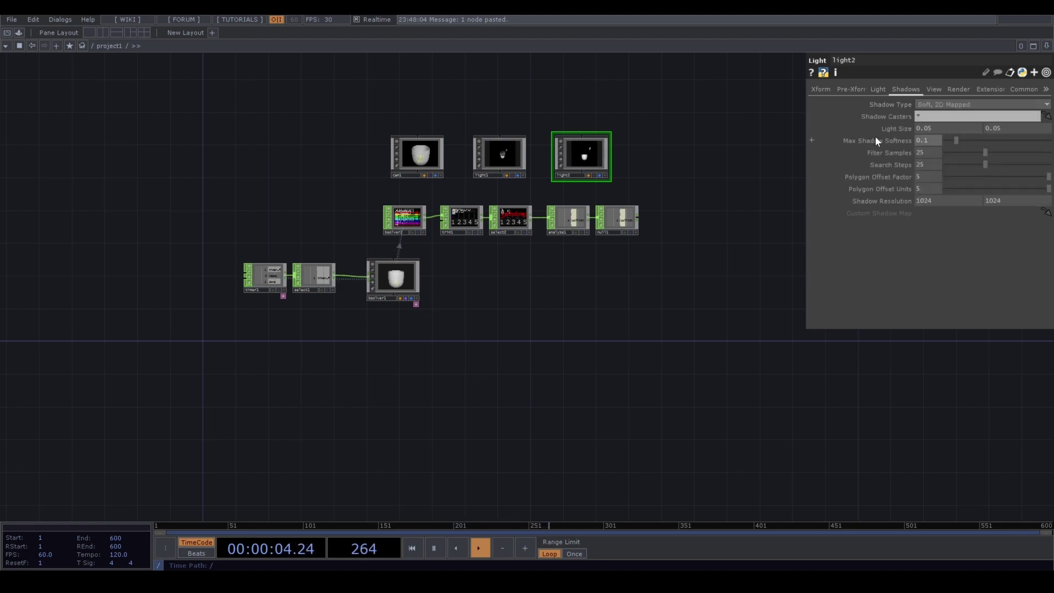
# Set light2's Translate to 0, 5, 0 and rotate it about X so it shines down on the cup
pyautogui.click(824, 89)
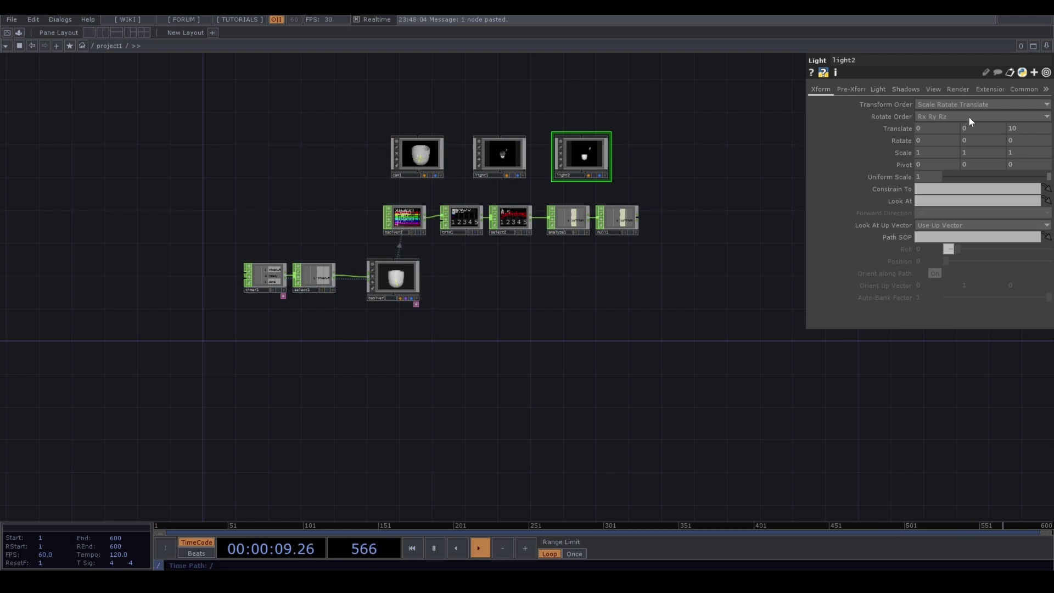
pyautogui.scroll(5, 1000, 126)
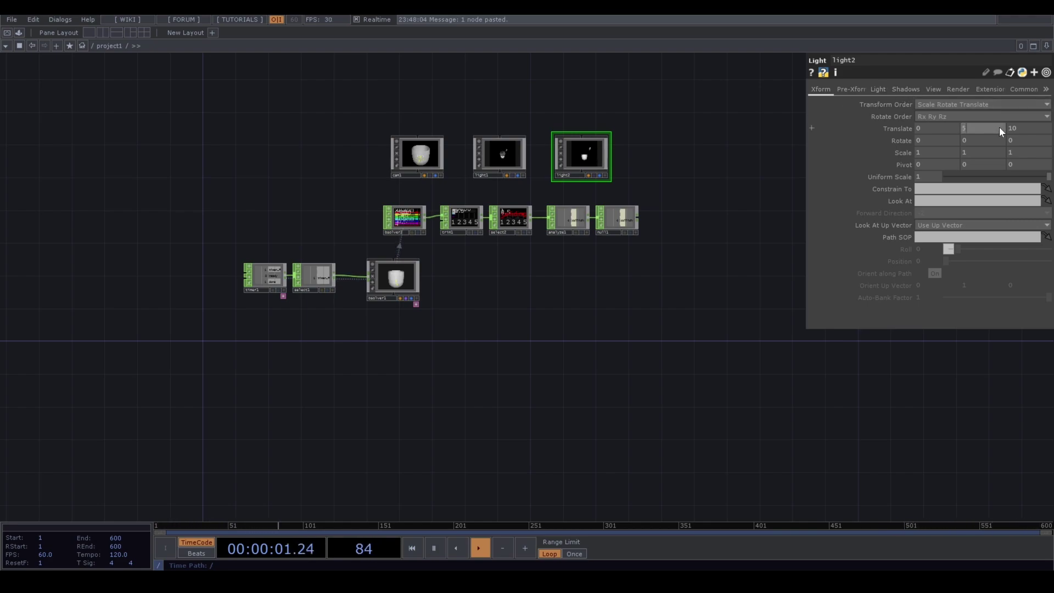
pyautogui.scroll(-10, 1016, 126)
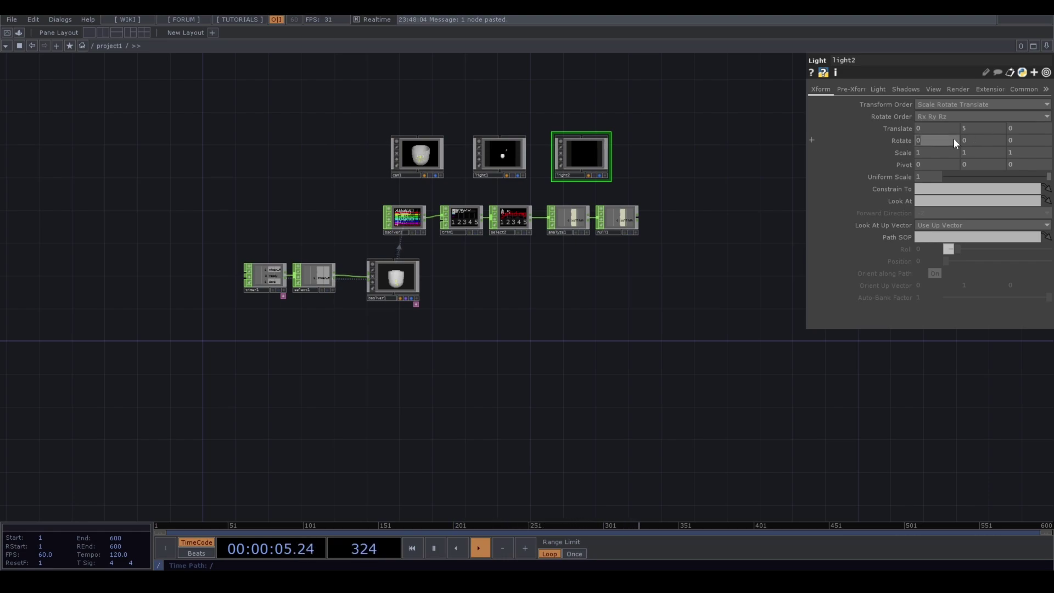
pyautogui.scroll(-9, 954, 138)
pyautogui.scroll(2, 428, 159)
# Set cam1's FOV Angle to 60
pyautogui.click(427, 159)
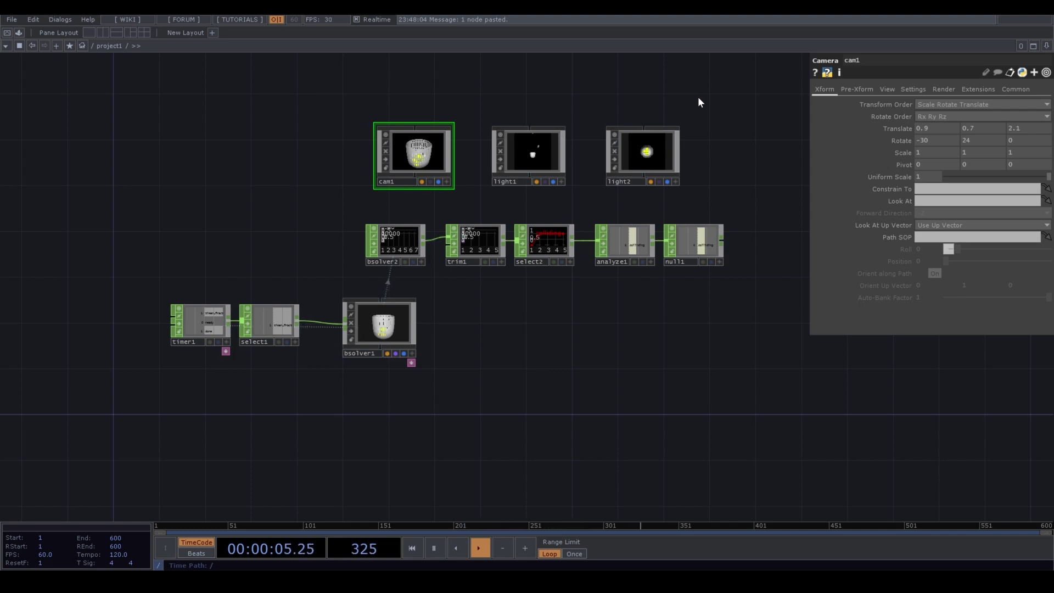
pyautogui.click(886, 89)
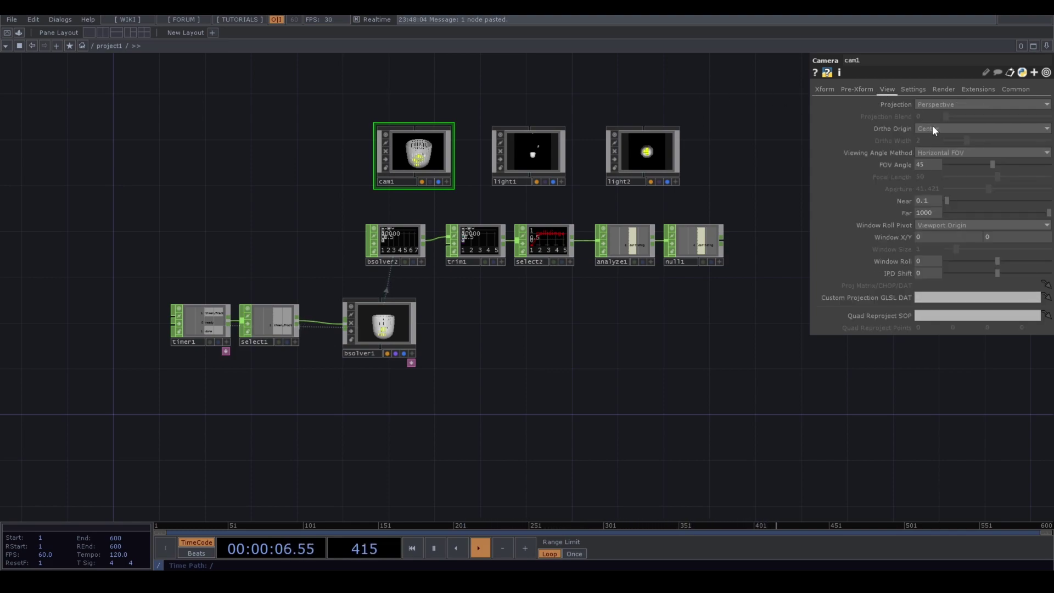
pyautogui.click(932, 159)
pyautogui.write('60')
pyautogui.press('Return')
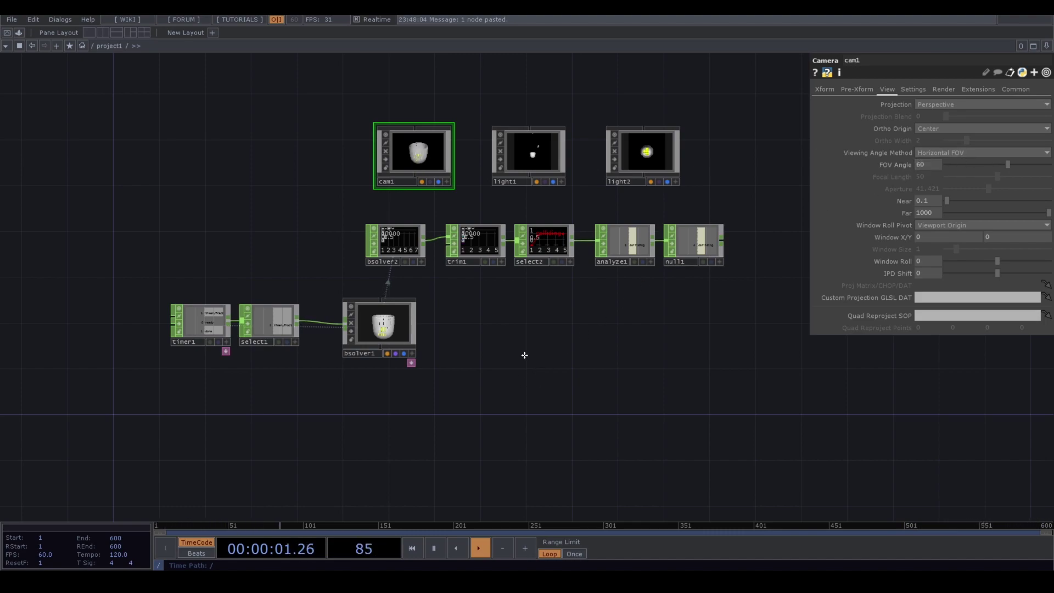
# Add a Render TOP in the empty space beside bsolver1 and inspect its rendered image of the cup
pyautogui.scroll(-2, 523, 355)
pyautogui.press('Tab')
pyautogui.write('re')
pyautogui.click(453, 186)
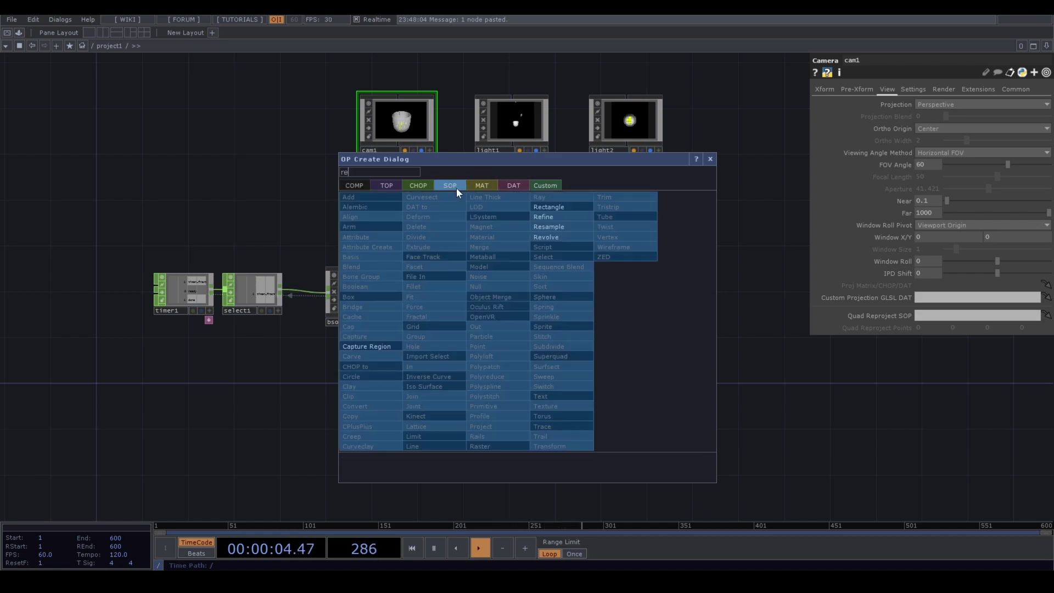
pyautogui.click(394, 186)
pyautogui.click(557, 276)
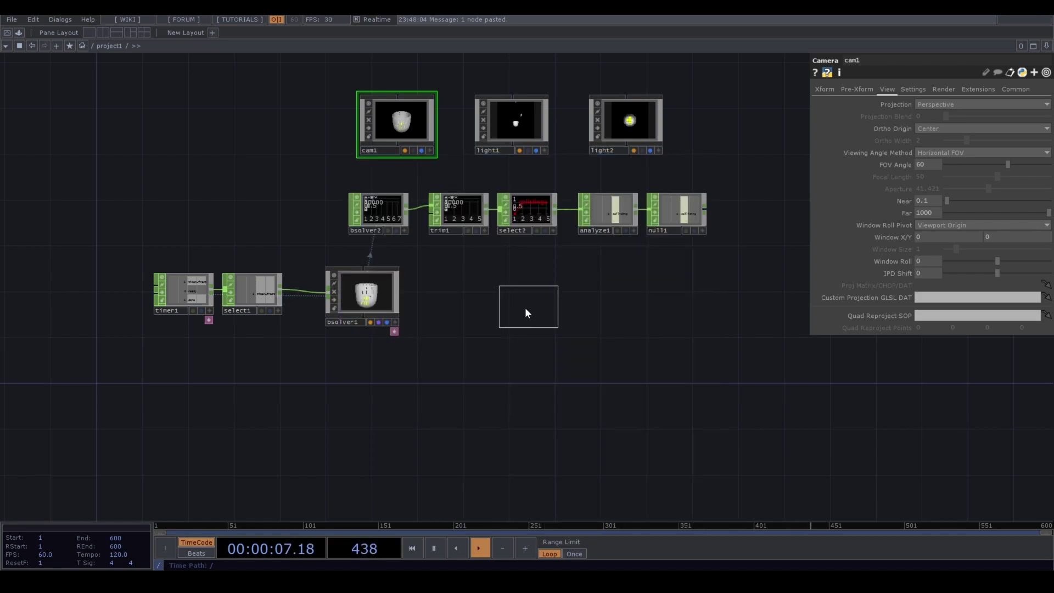
pyautogui.click(526, 307)
pyautogui.scroll(8, 528, 311)
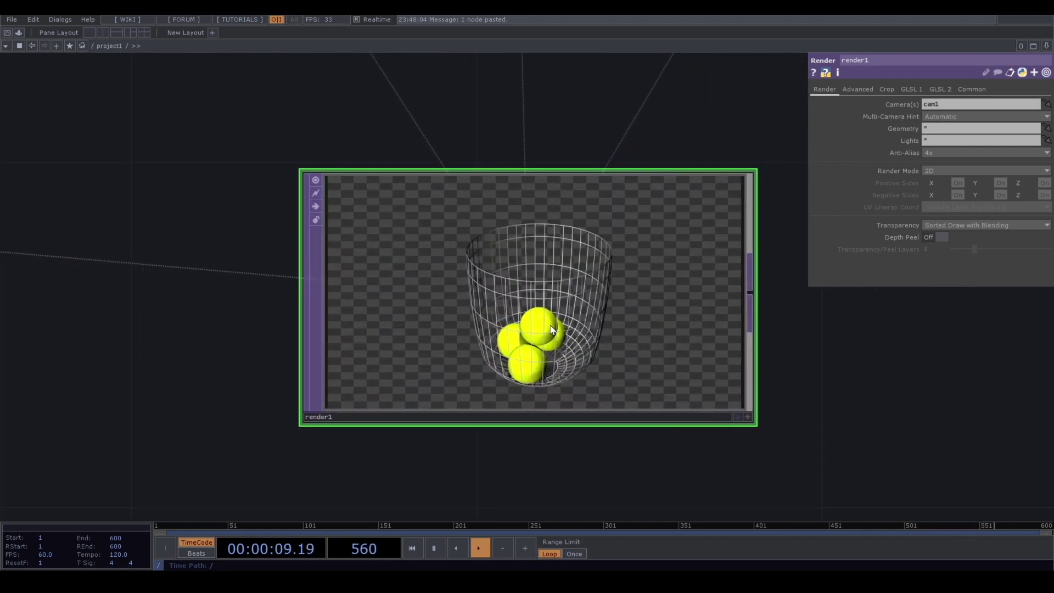
pyautogui.scroll(-8, 551, 335)
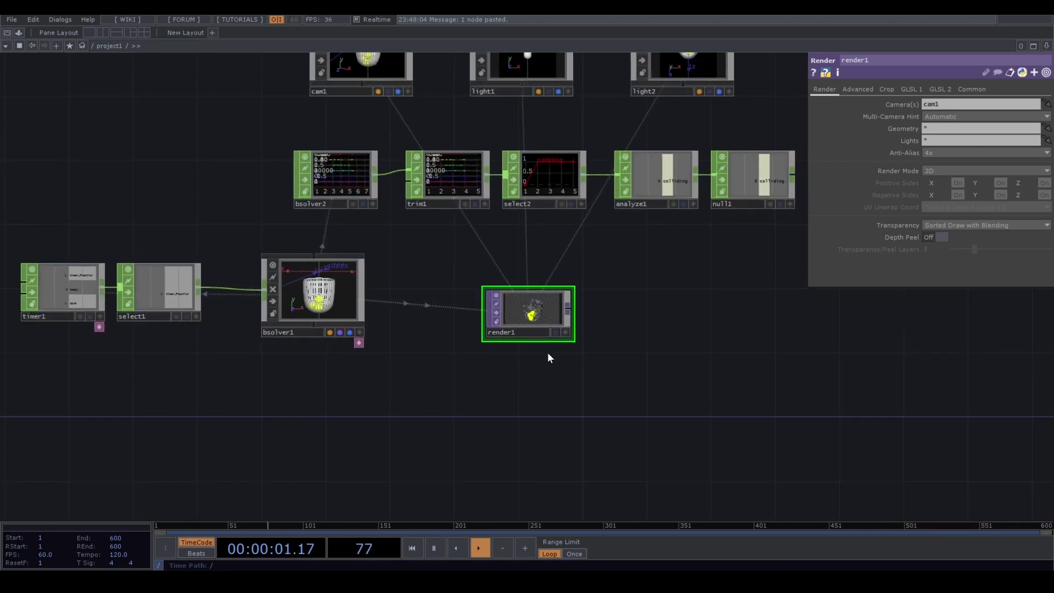
# Add a Rectangle SOP in the empty space below timer1 and set its Orientation to ZX plane
pyautogui.moveTo(302, 432); pyautogui.dragTo(341, 382)
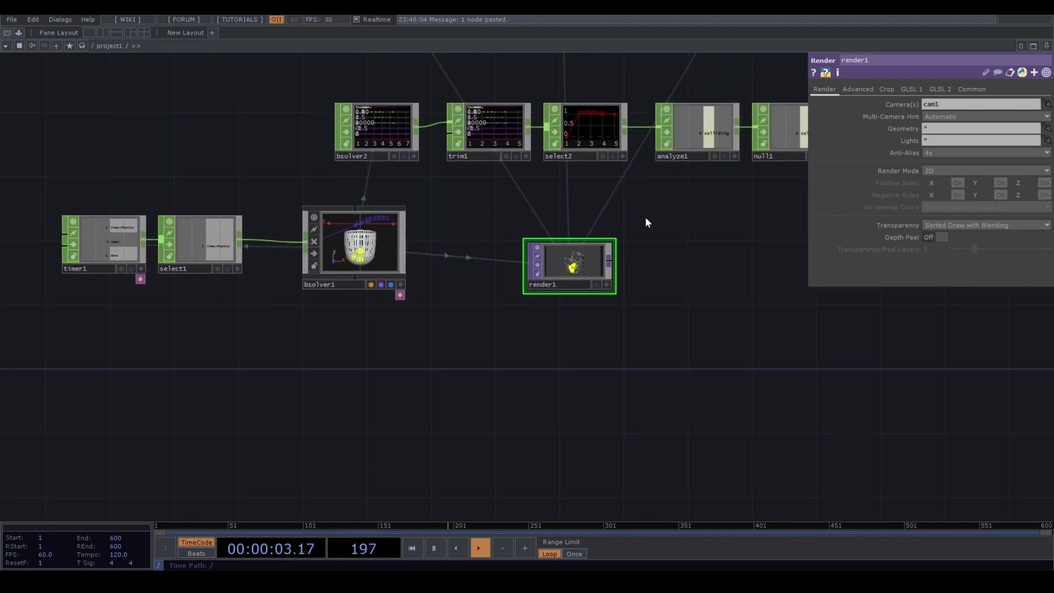
pyautogui.moveTo(152, 429); pyautogui.dragTo(177, 386)
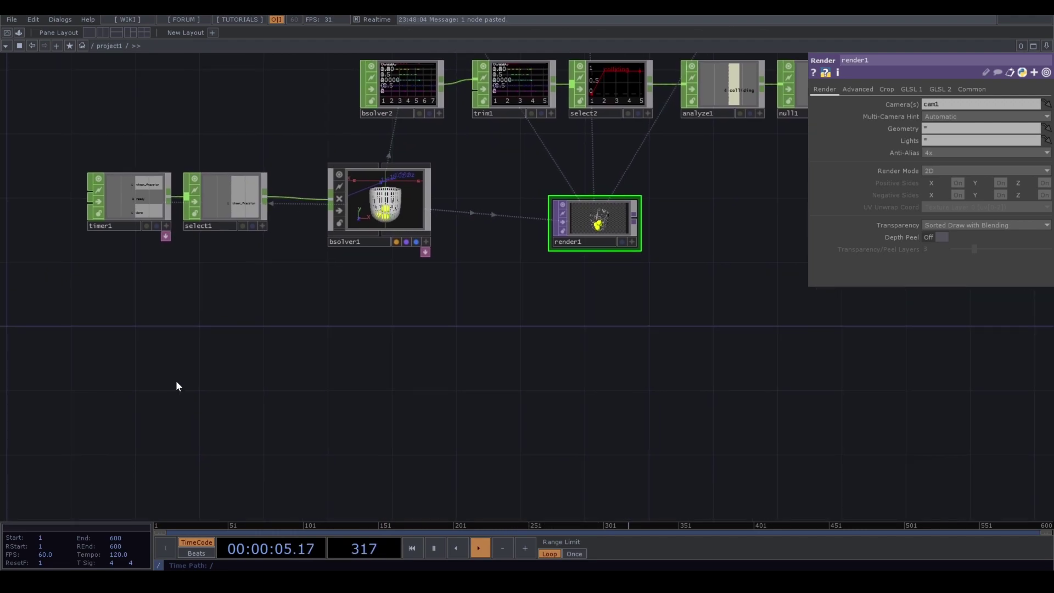
pyautogui.press('Tab')
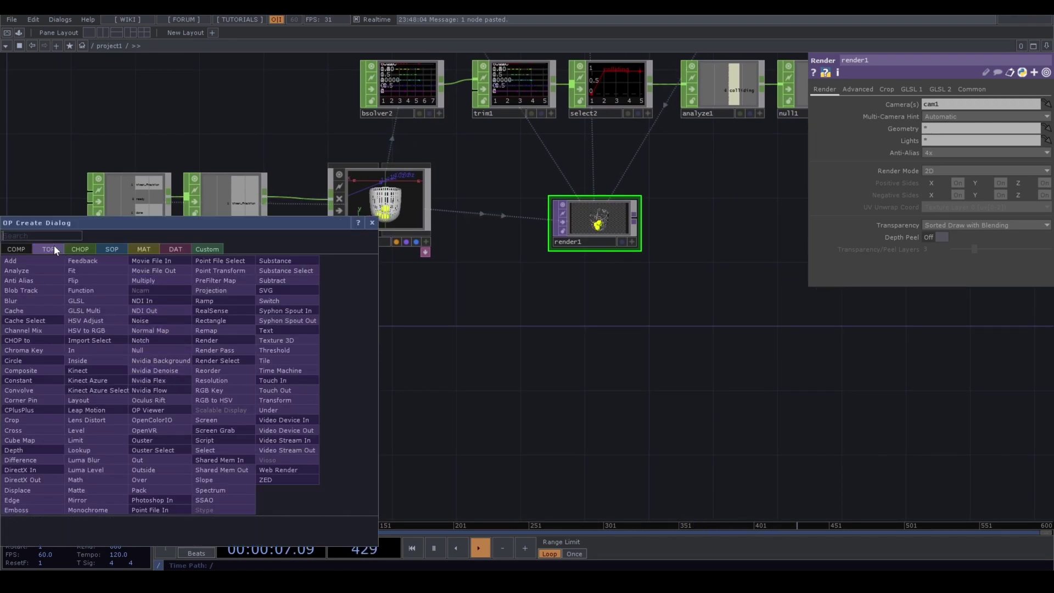
pyautogui.click(108, 250)
pyautogui.click(209, 272)
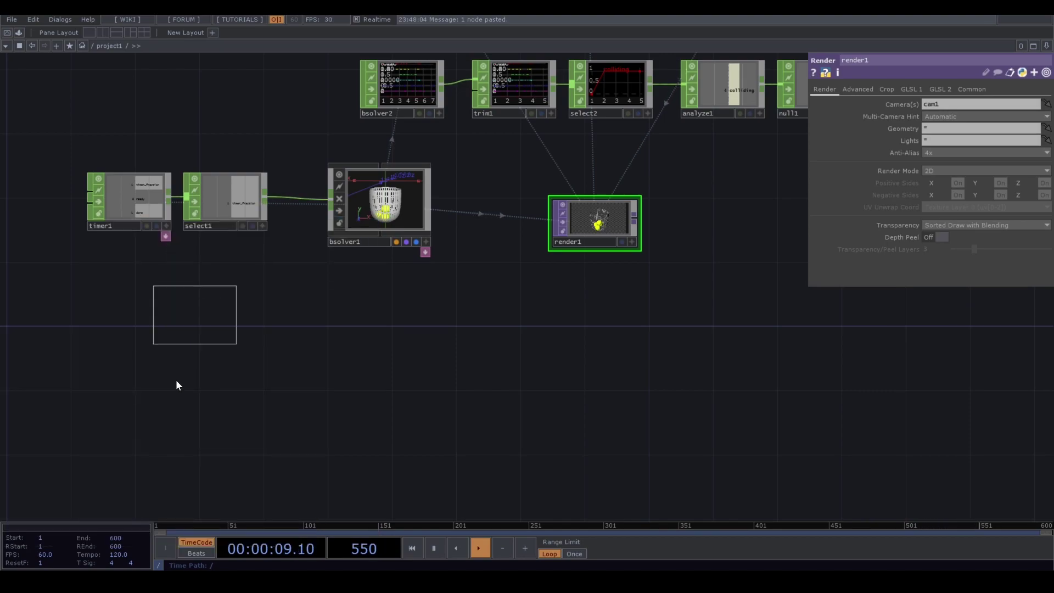
pyautogui.click(132, 393)
pyautogui.click(955, 105)
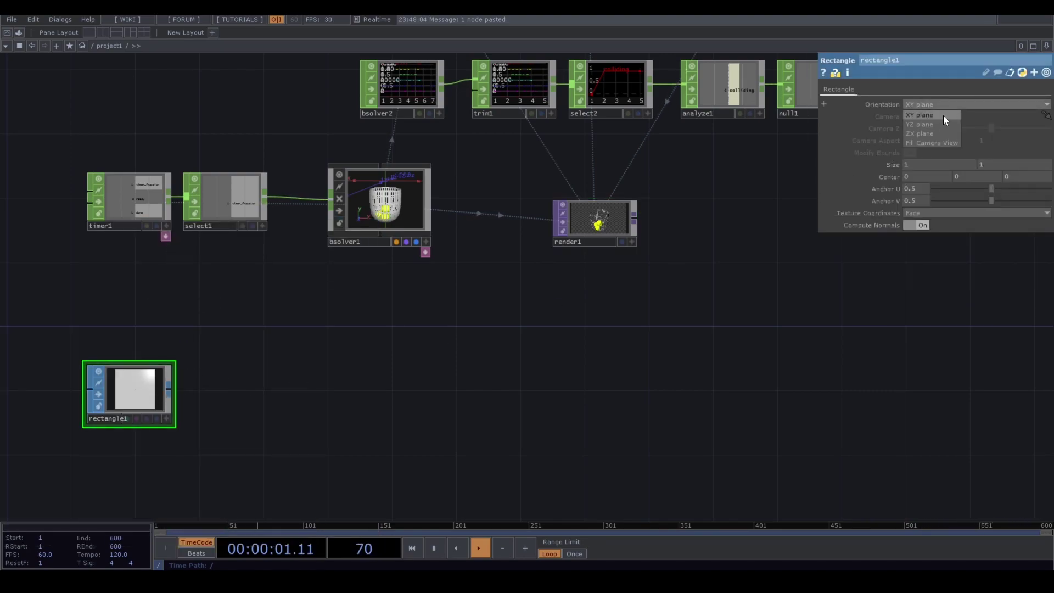
pyautogui.click(925, 135)
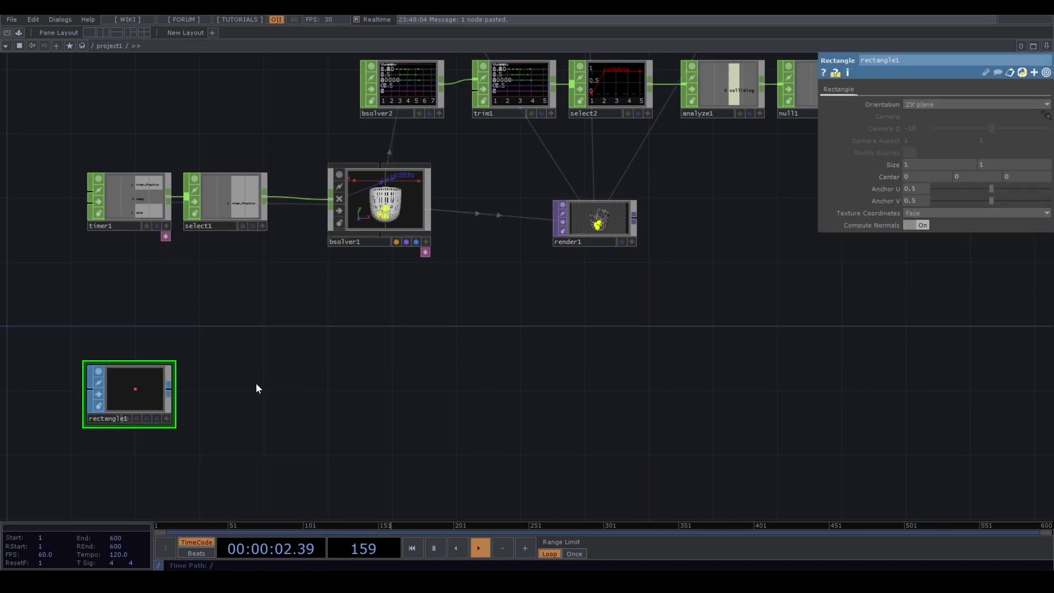
# Connect a Transform SOP to rectangle1's output and align it in the same row
pyautogui.click(170, 388)
pyautogui.write('tr')
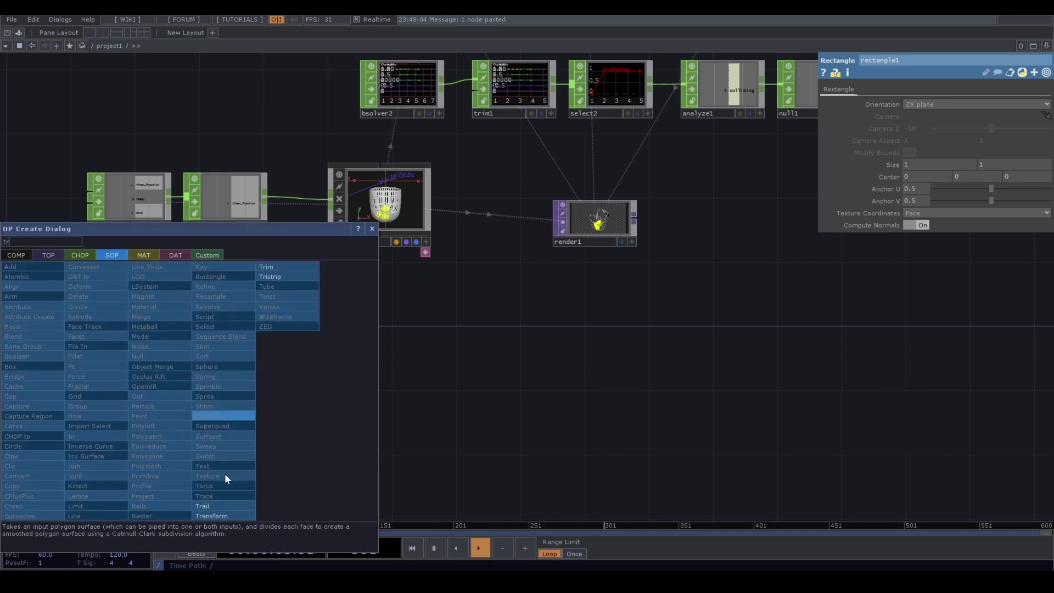
pyautogui.click(213, 516)
pyautogui.click(235, 381)
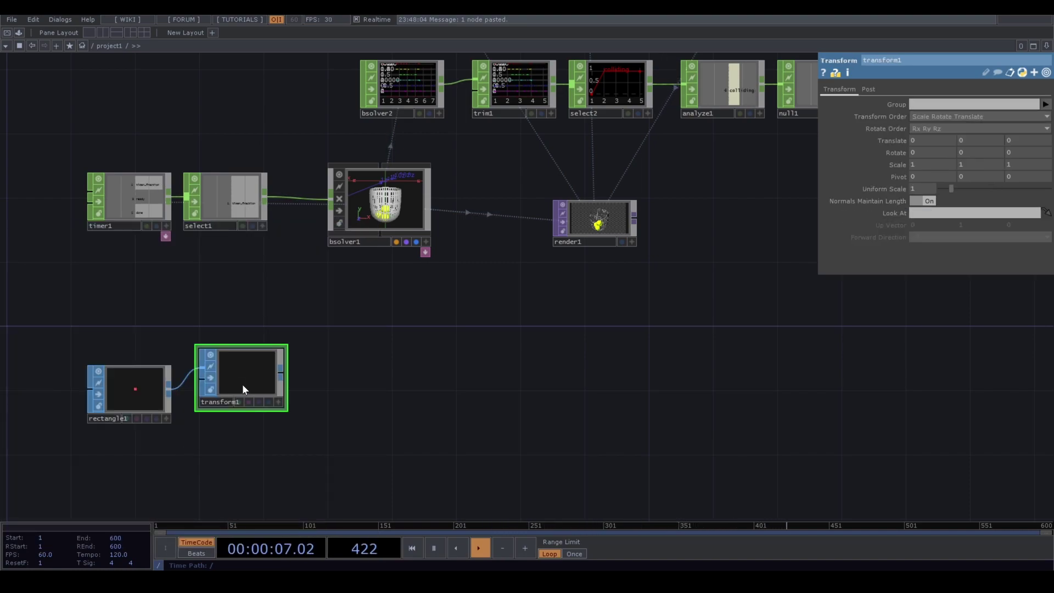
pyautogui.moveTo(244, 389); pyautogui.dragTo(243, 405)
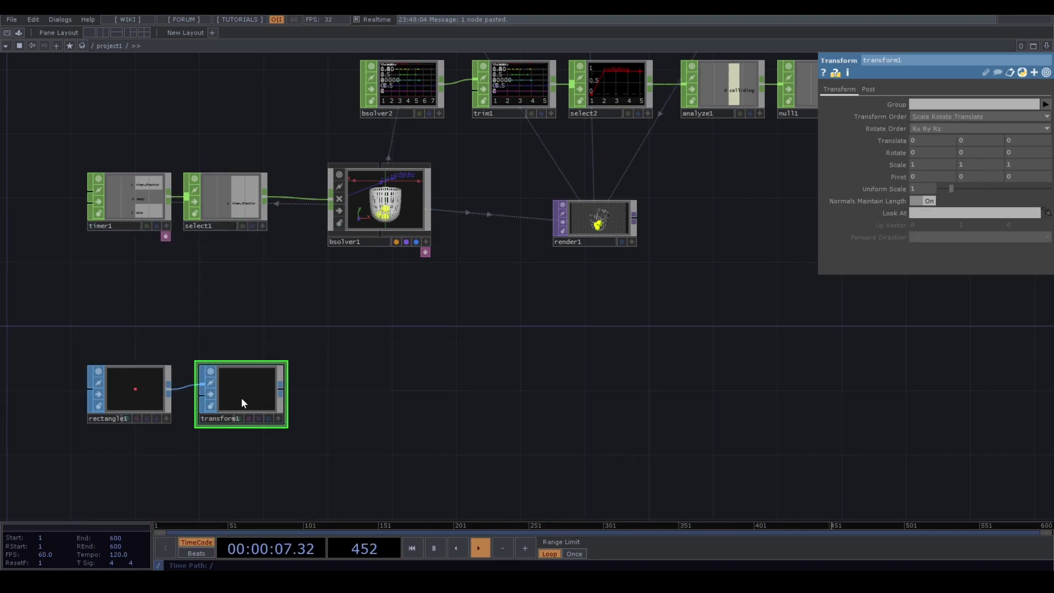
# Add a Geometry COMP fed by transform1's output, placed after it in the row
pyautogui.click(280, 387)
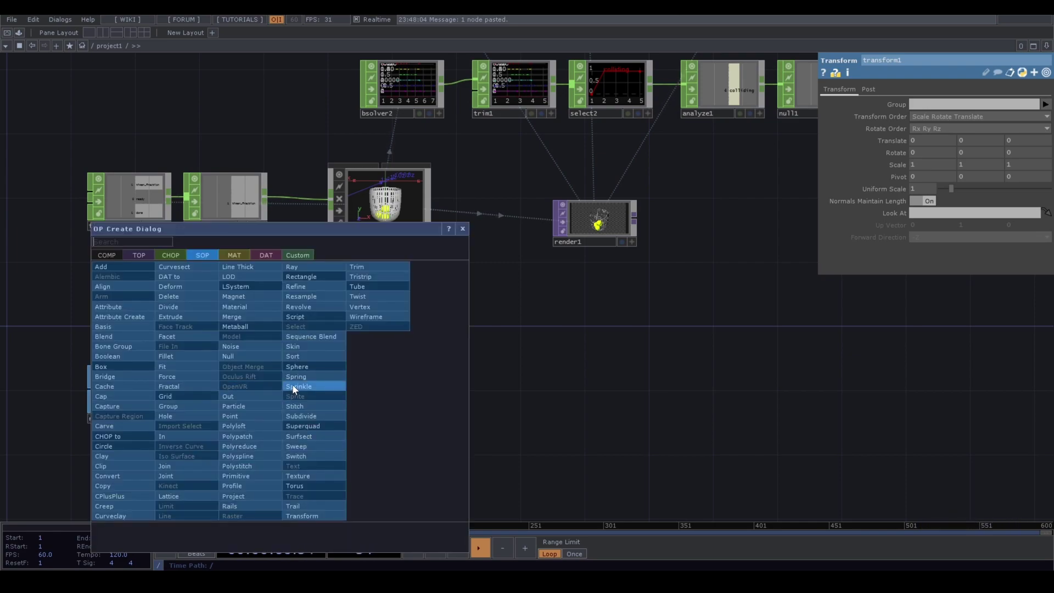
pyautogui.click(116, 253)
pyautogui.click(131, 345)
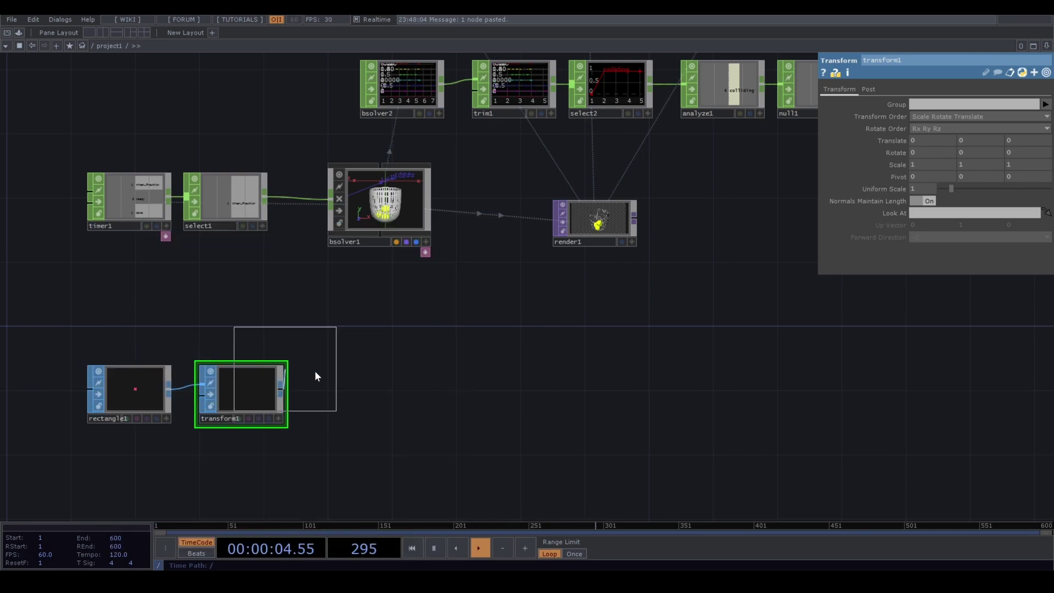
pyautogui.click(384, 393)
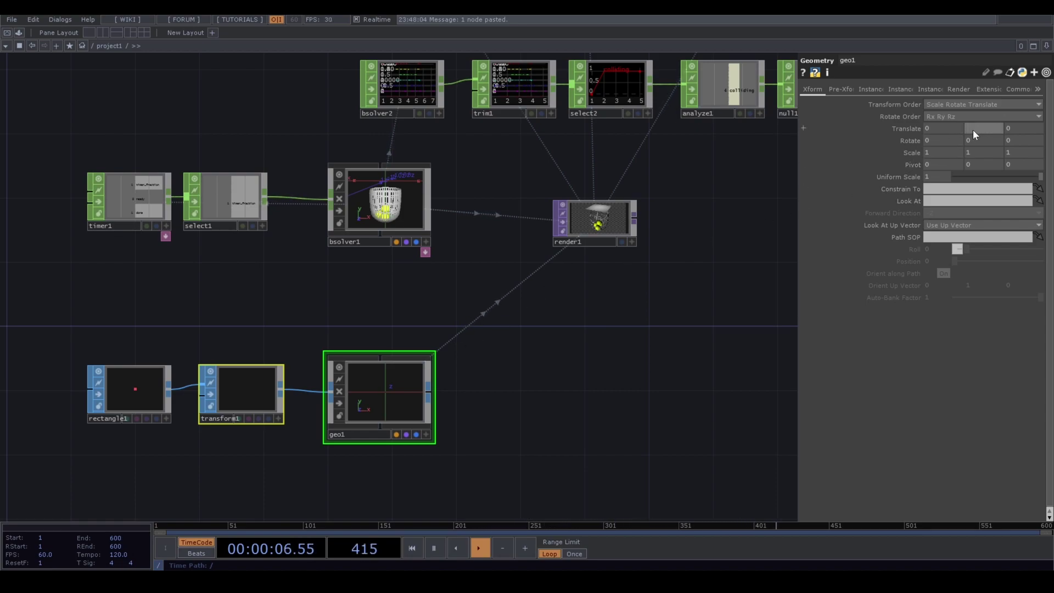
# Set geo1's Translate Y to -2 and Uniform Scale to 30 so the plane forms a large floor under the cup
pyautogui.write('2')
pyautogui.press('Return')
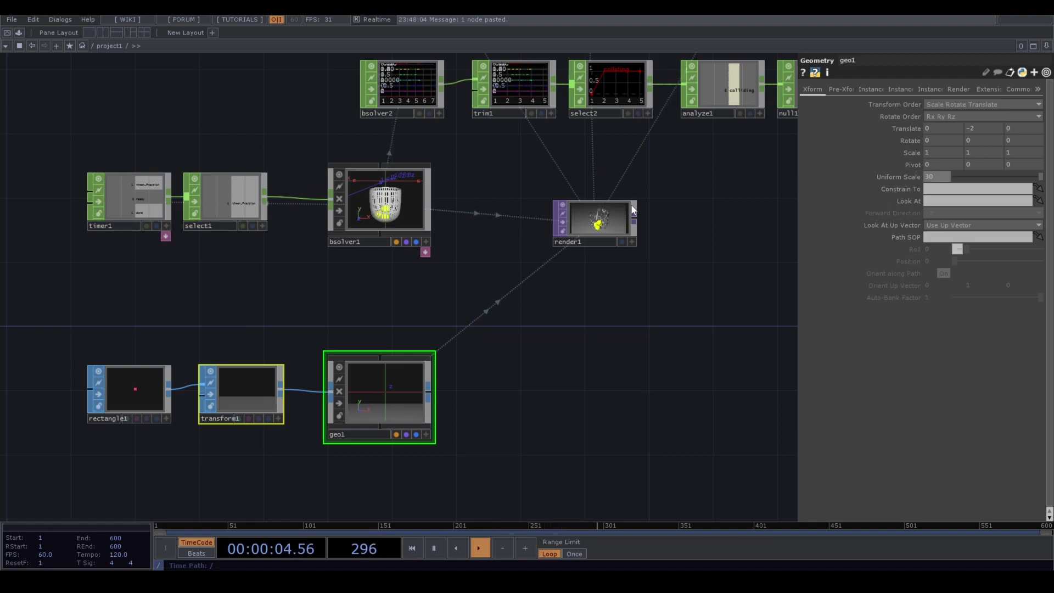
pyautogui.scroll(5, 633, 203)
pyautogui.scroll(-6, 592, 234)
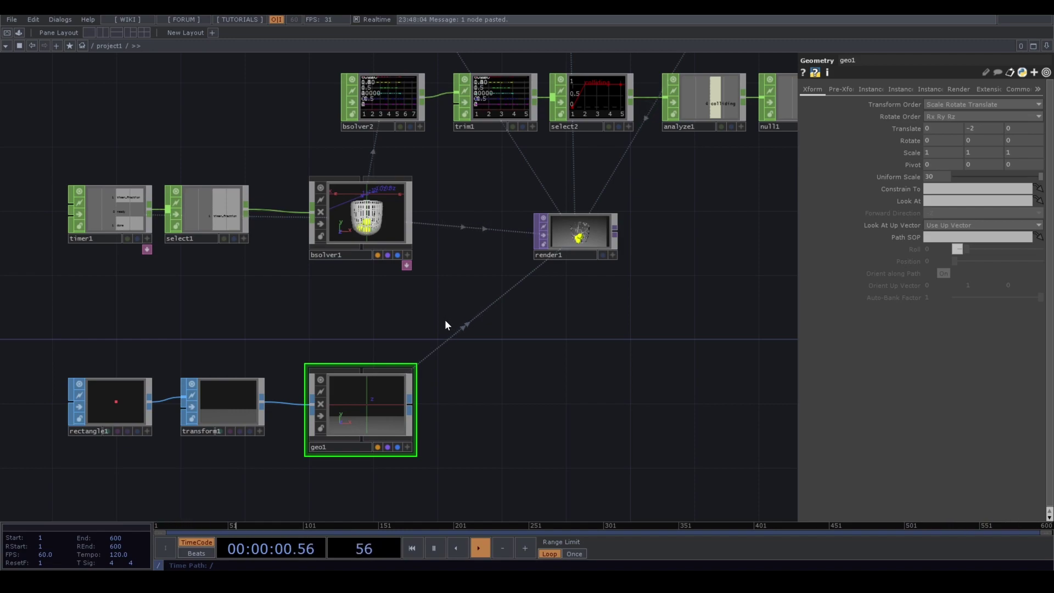
# Add a Phong MAT below geo1 and assign it as geo1's material
pyautogui.moveTo(447, 320); pyautogui.dragTo(386, 283)
pyautogui.press('Tab')
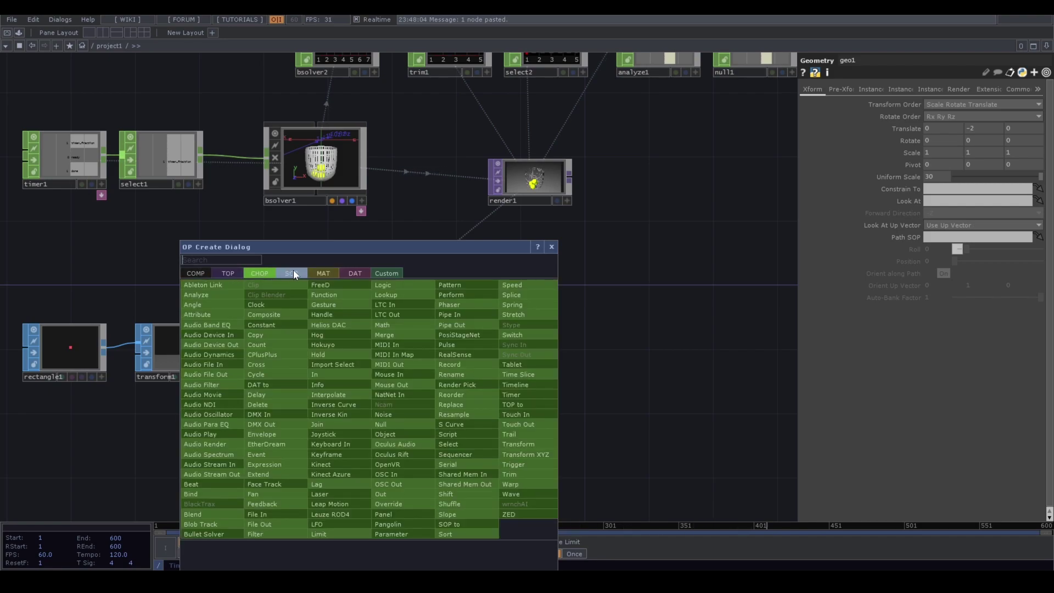
pyautogui.click(322, 275)
pyautogui.click(216, 364)
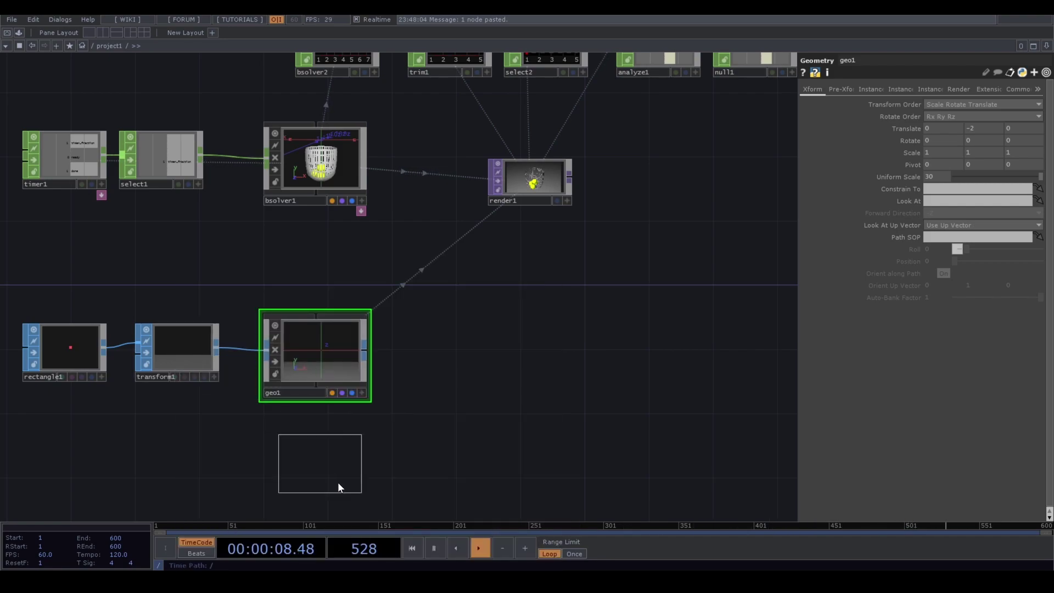
pyautogui.click(346, 476)
pyautogui.moveTo(346, 476); pyautogui.dragTo(317, 367)
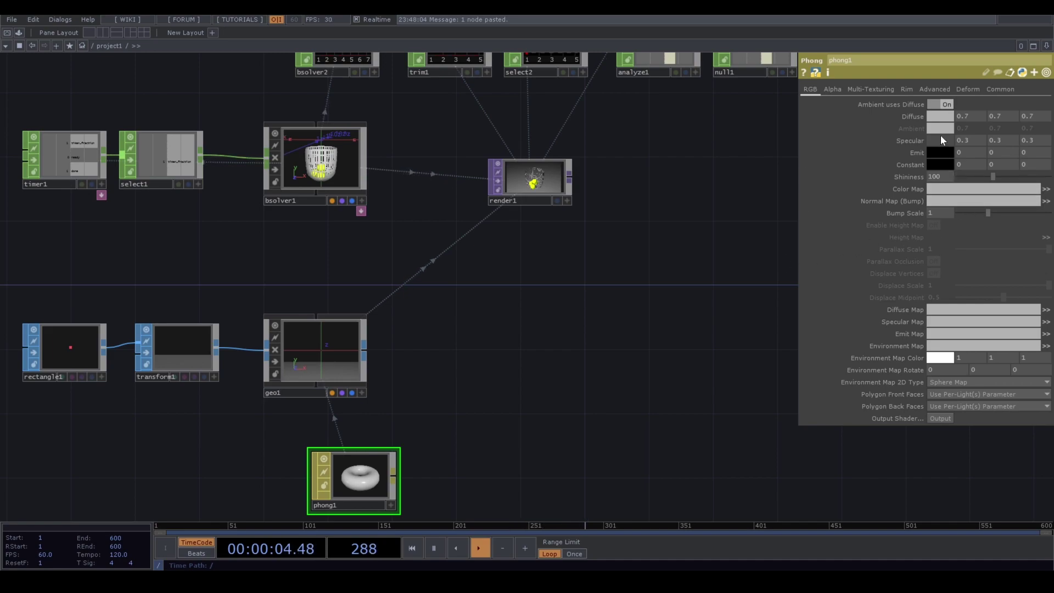
# Set phong1's diffuse color to white (1, 1, 1) and check the floor in the render
pyautogui.click(937, 117)
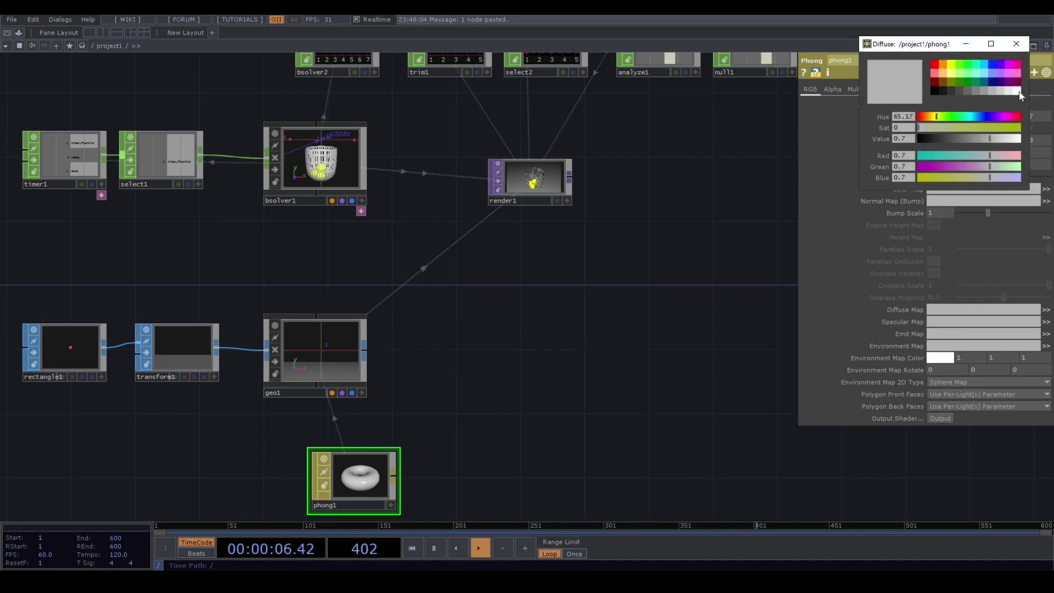
pyautogui.click(1017, 44)
pyautogui.scroll(5, 496, 189)
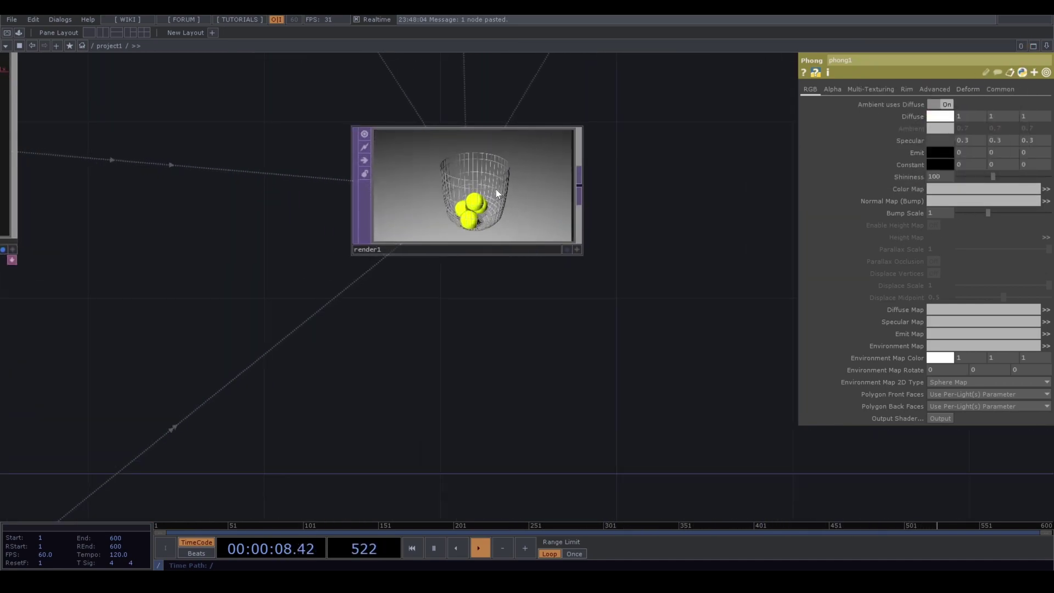
pyautogui.scroll(-5, 491, 189)
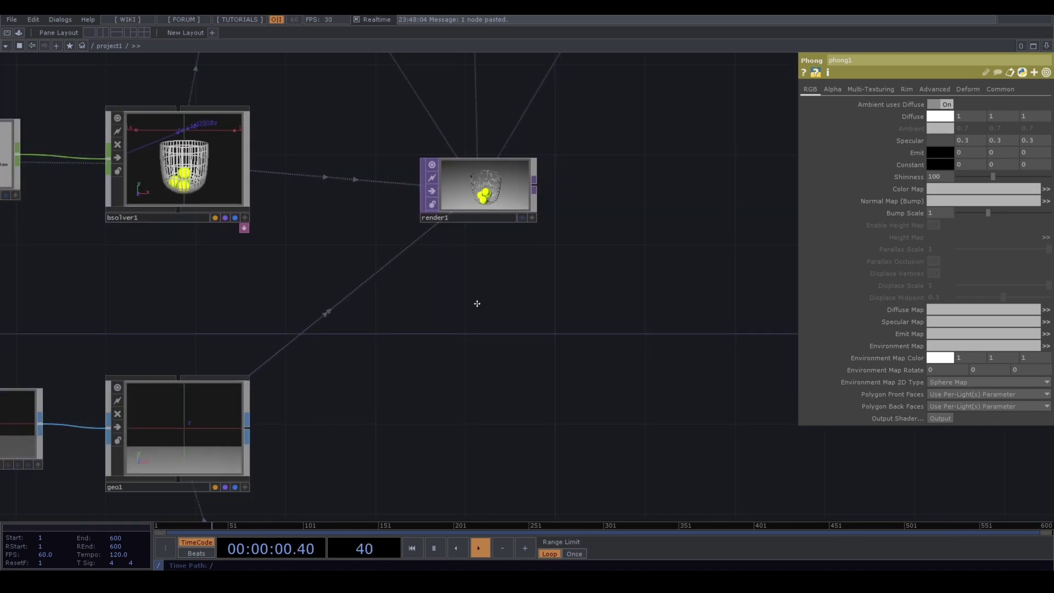
pyautogui.moveTo(494, 294); pyautogui.dragTo(375, 362)
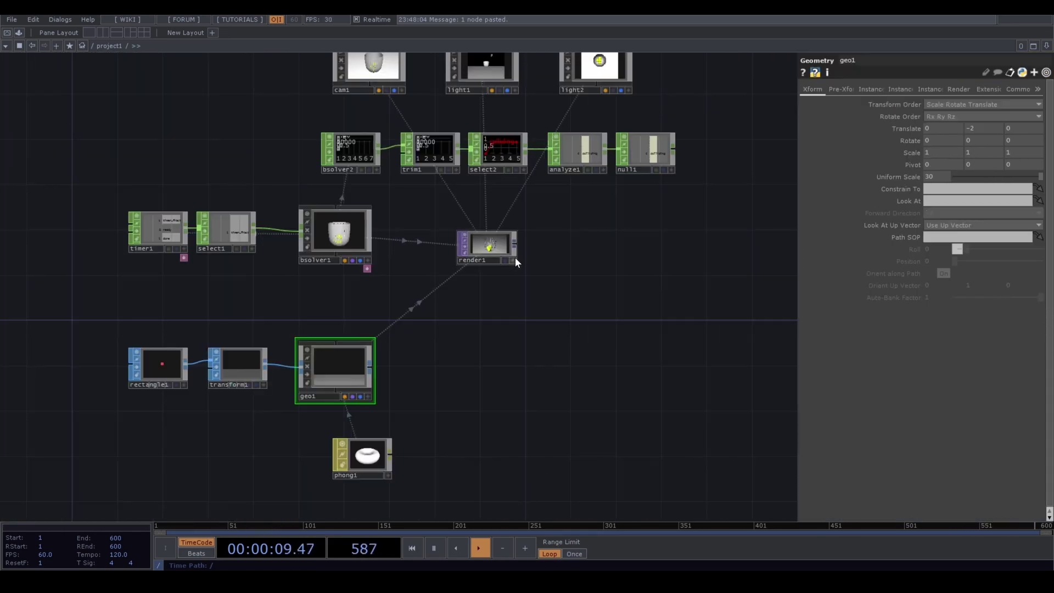
pyautogui.scroll(6, 515, 257)
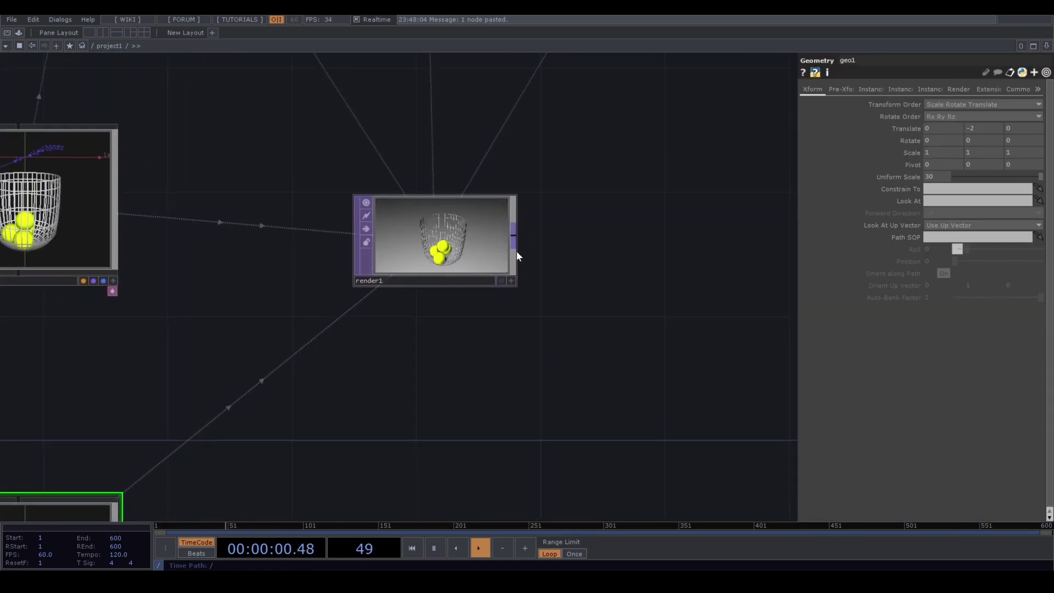
pyautogui.scroll(-6, 540, 236)
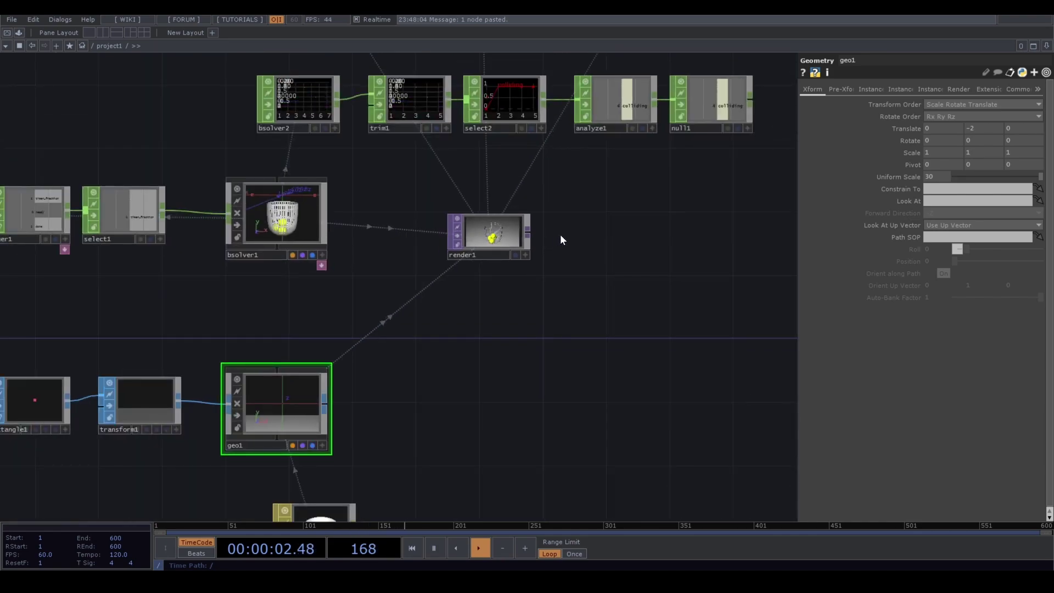
# Add a Text TOP to the network below render1
pyautogui.hscroll(3, 508, 318)
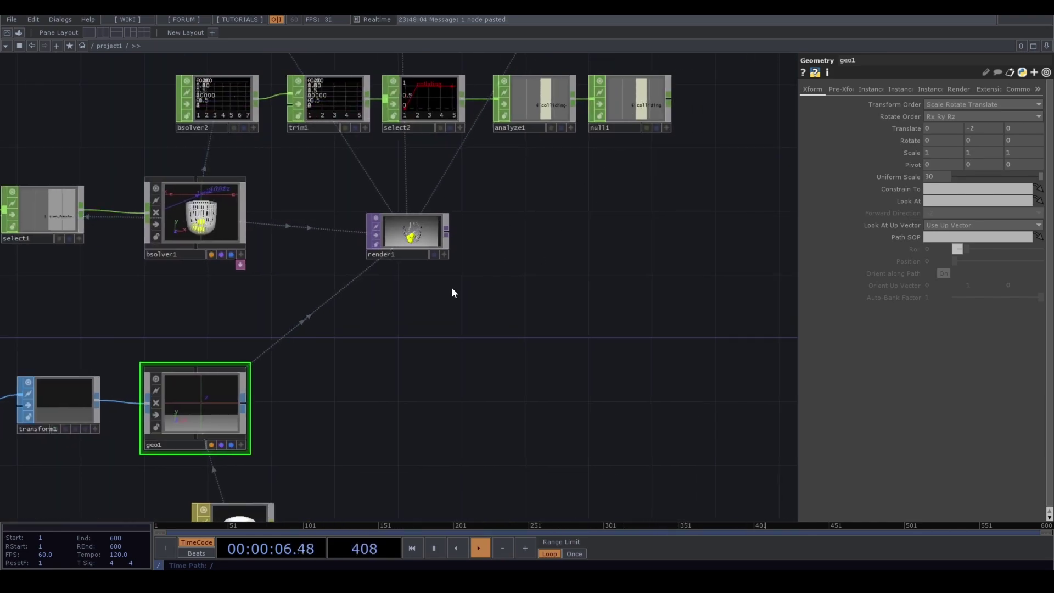
pyautogui.press('Tab')
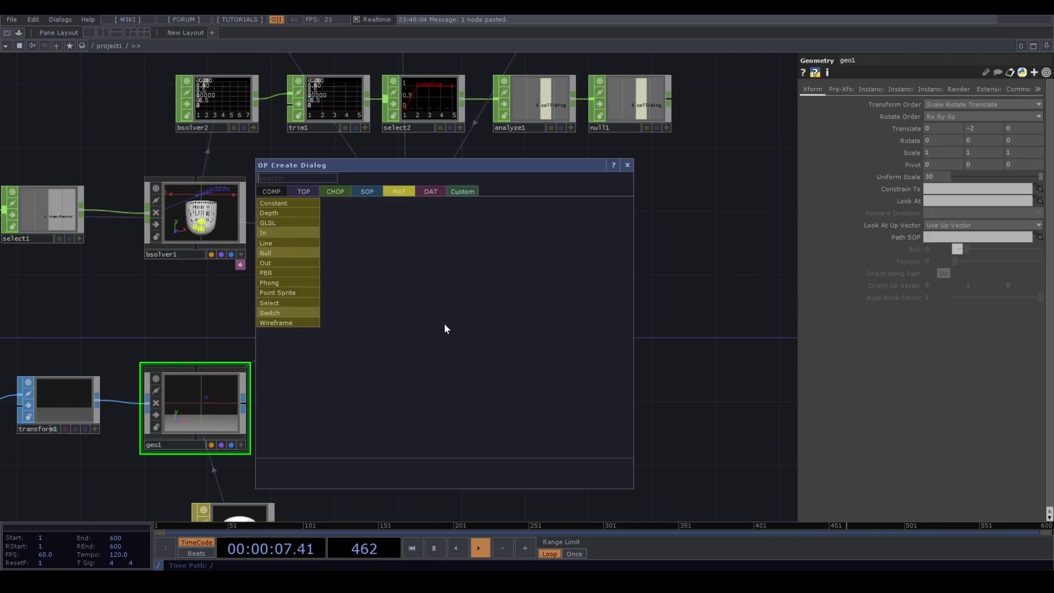
pyautogui.click(311, 192)
pyautogui.click(518, 270)
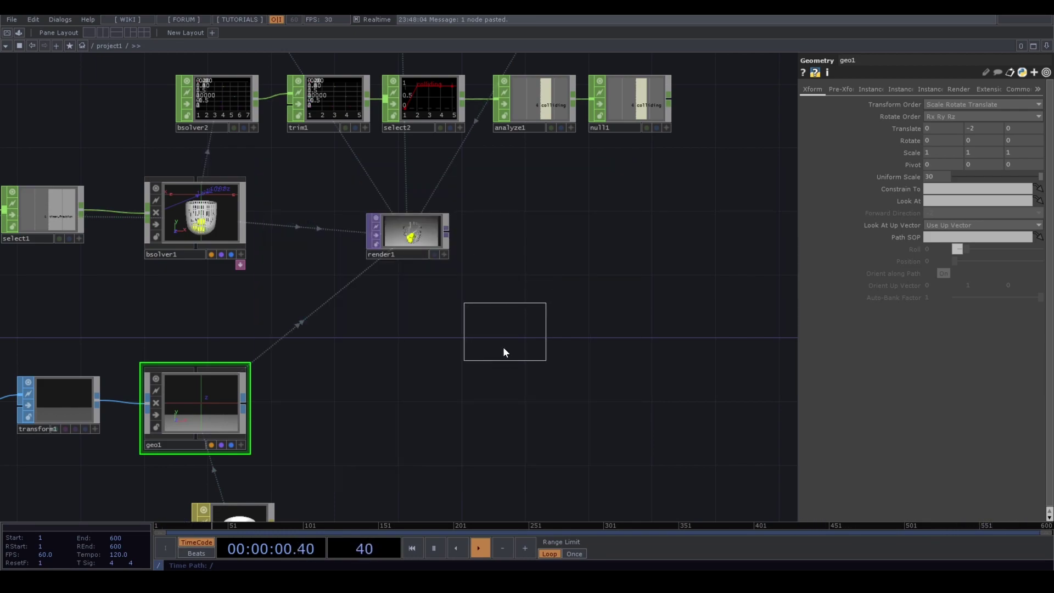
pyautogui.click(497, 351)
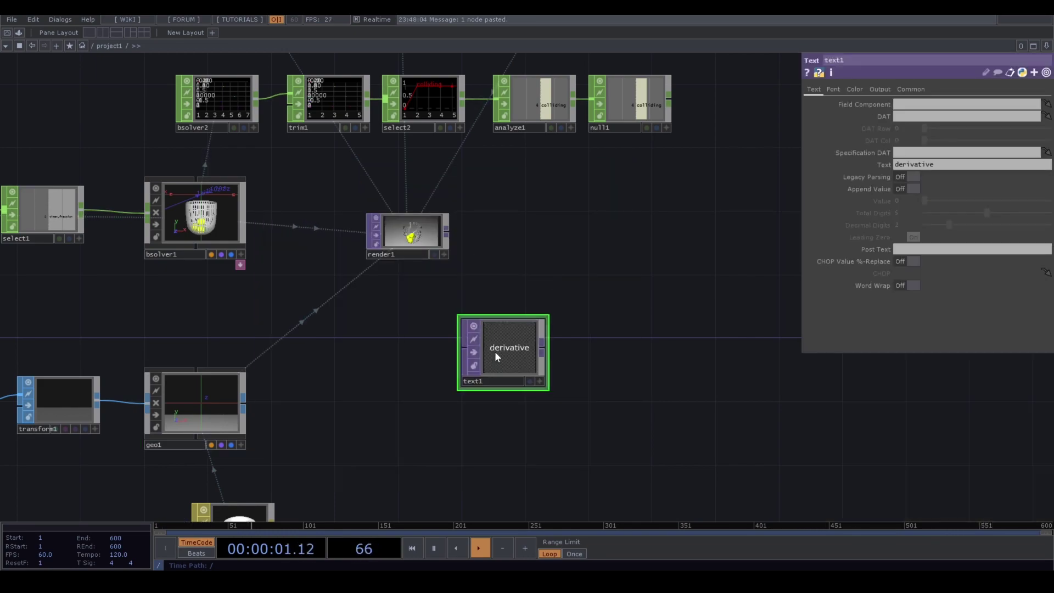
# Set text1's resolution to 1280 by 720 and compare it with render1's resolution
pyautogui.click(908, 89)
pyautogui.click(911, 117)
pyautogui.write('128')
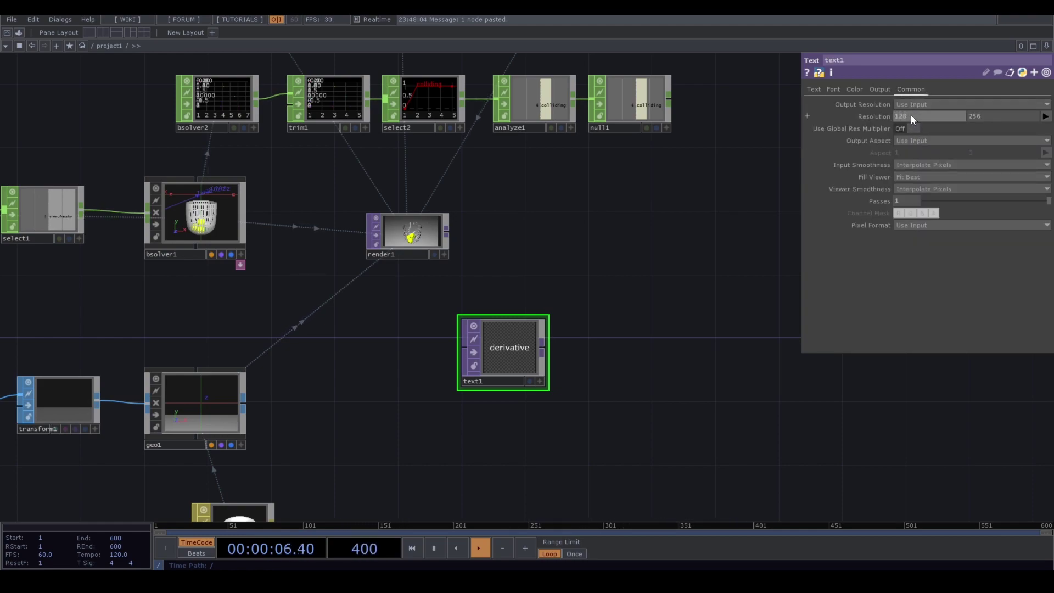
pyautogui.write('0')
pyautogui.click(977, 116)
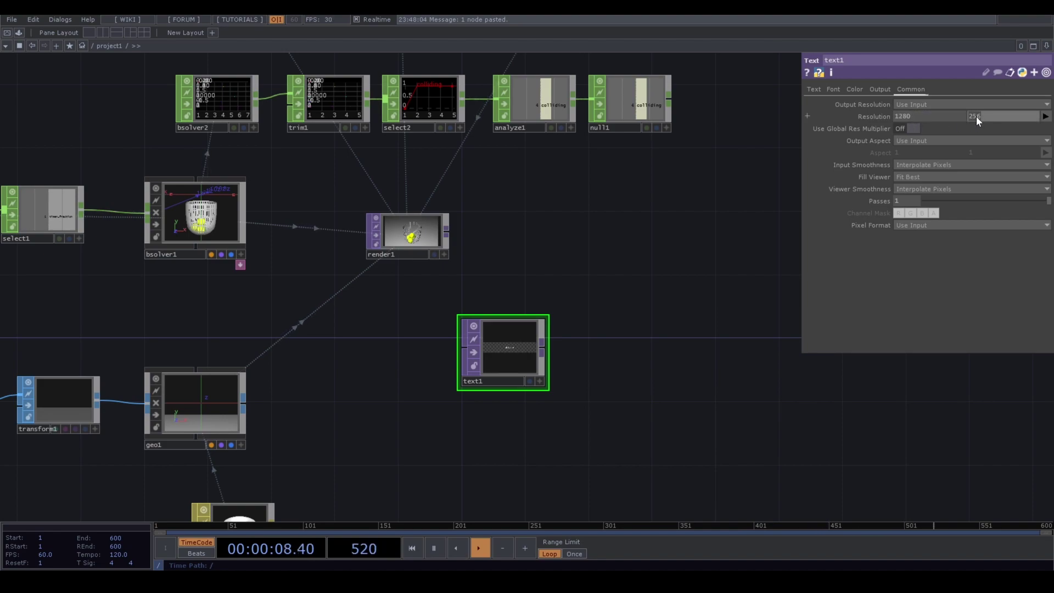
pyautogui.write('720')
pyautogui.press('Return')
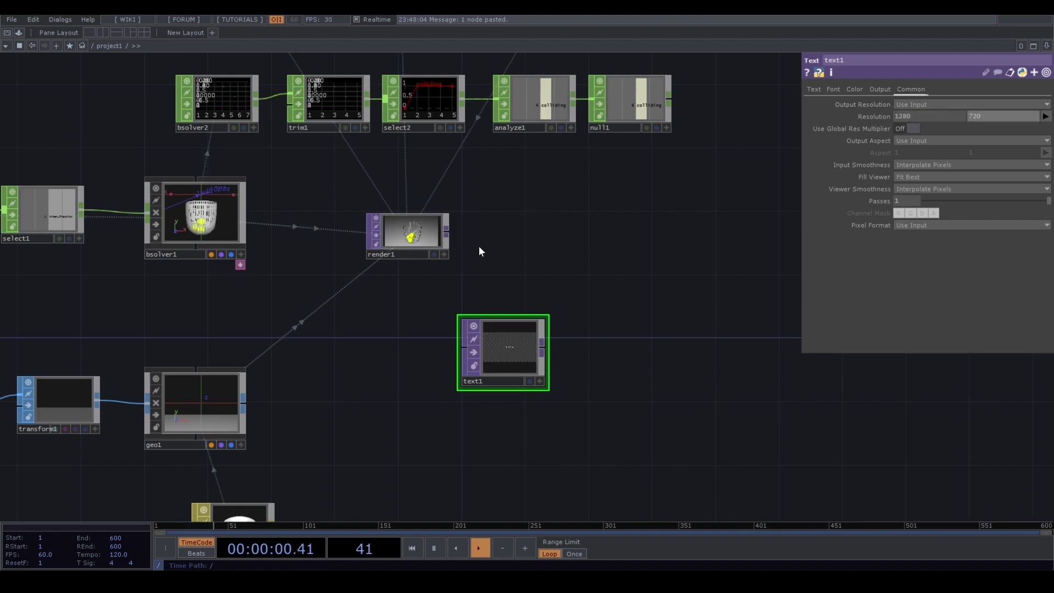
pyautogui.click(417, 235)
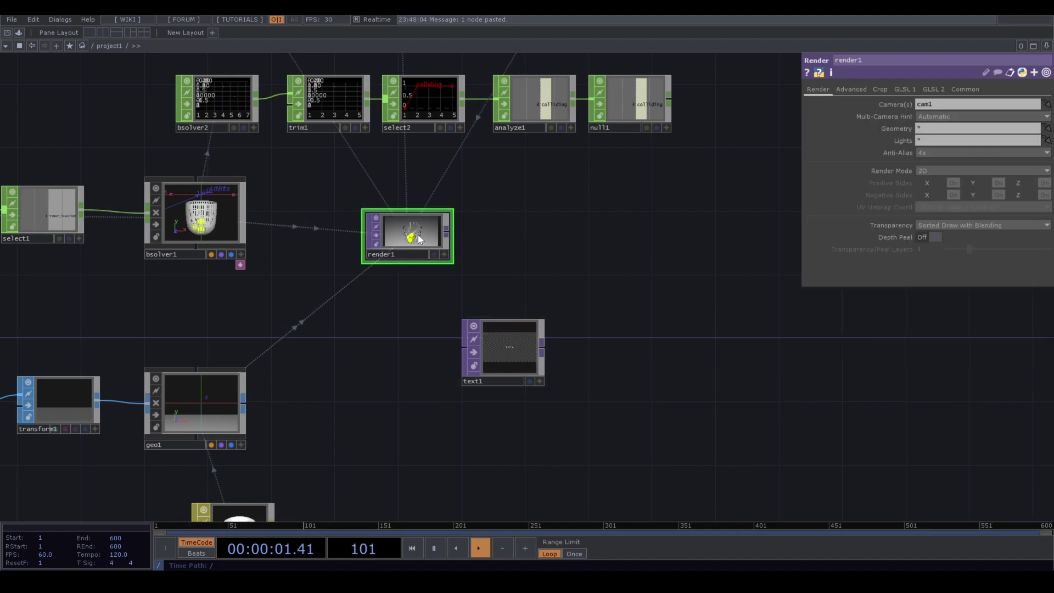
pyautogui.click(972, 89)
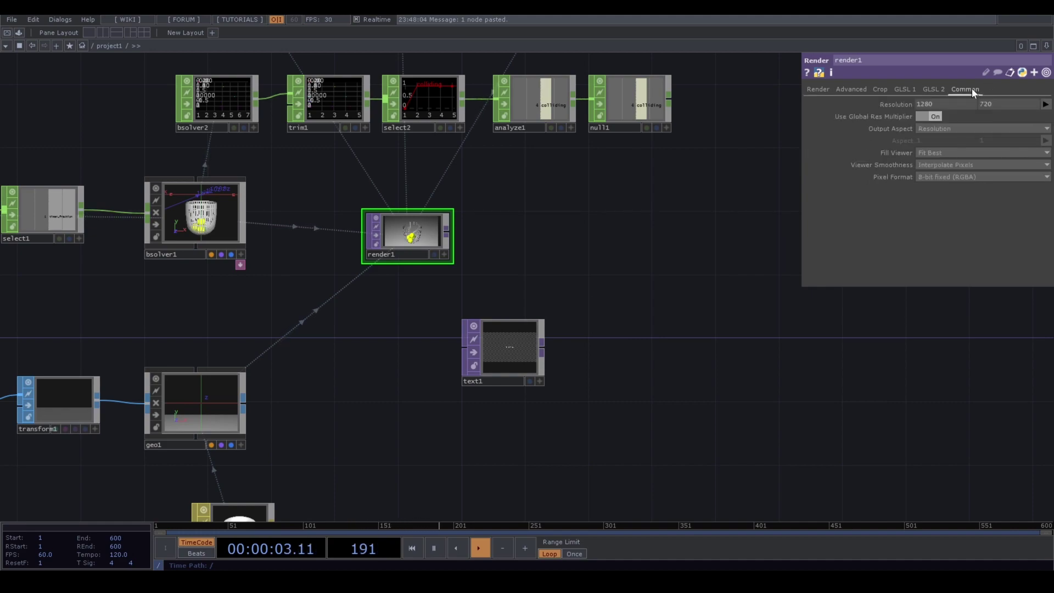
# Set text1's horizontal font size to 100
pyautogui.click(509, 349)
pyautogui.click(849, 89)
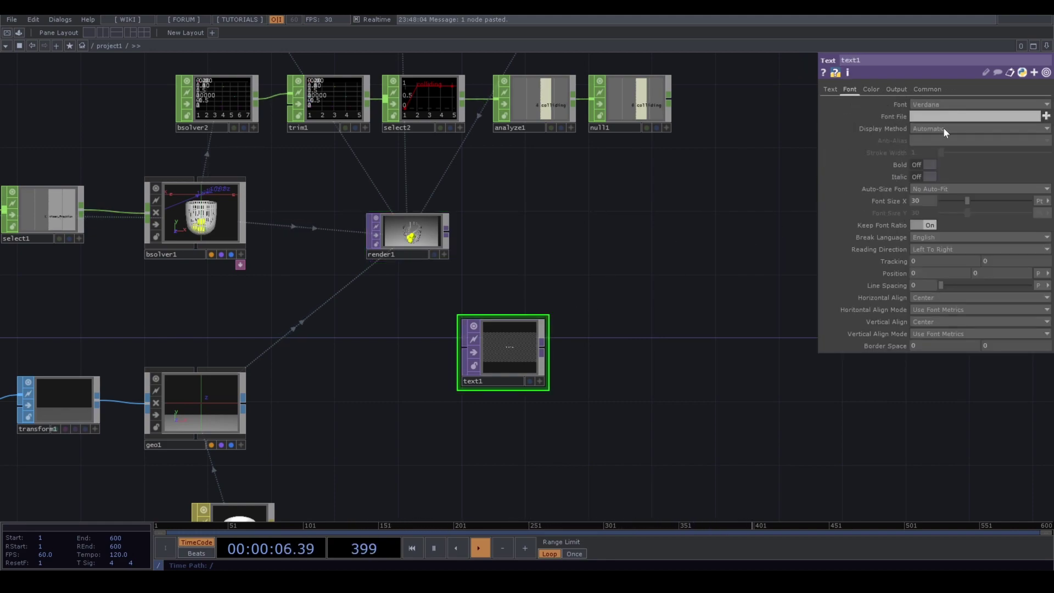
pyautogui.click(934, 200)
pyautogui.write('100')
pyautogui.press('Return')
pyautogui.scroll(3, 556, 342)
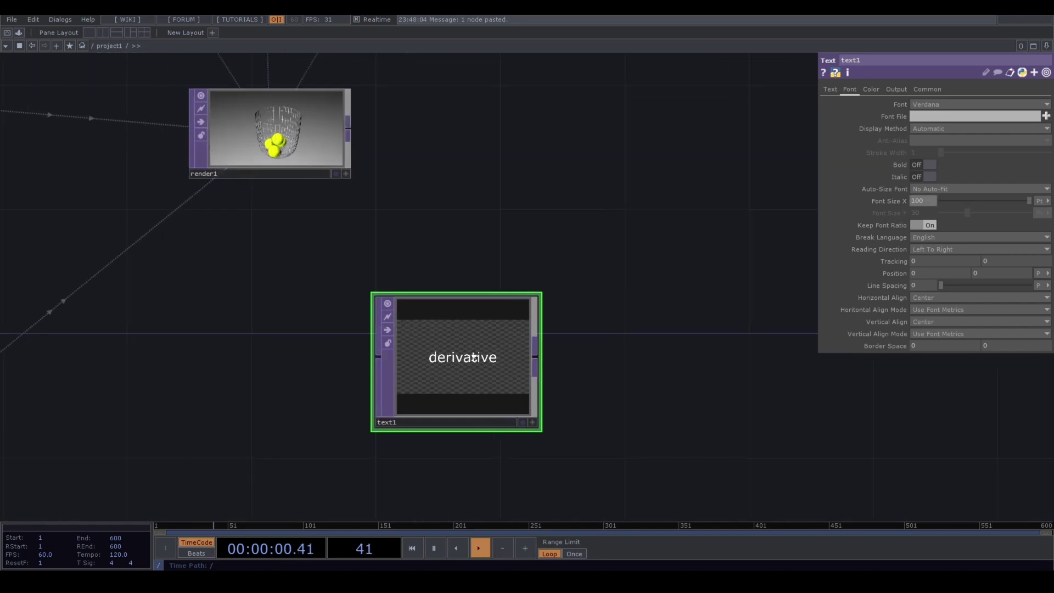
pyautogui.scroll(2, 474, 357)
# Link text1's Text parameter to null1's colliding channel and expand the parameter to show its expression
pyautogui.click(831, 90)
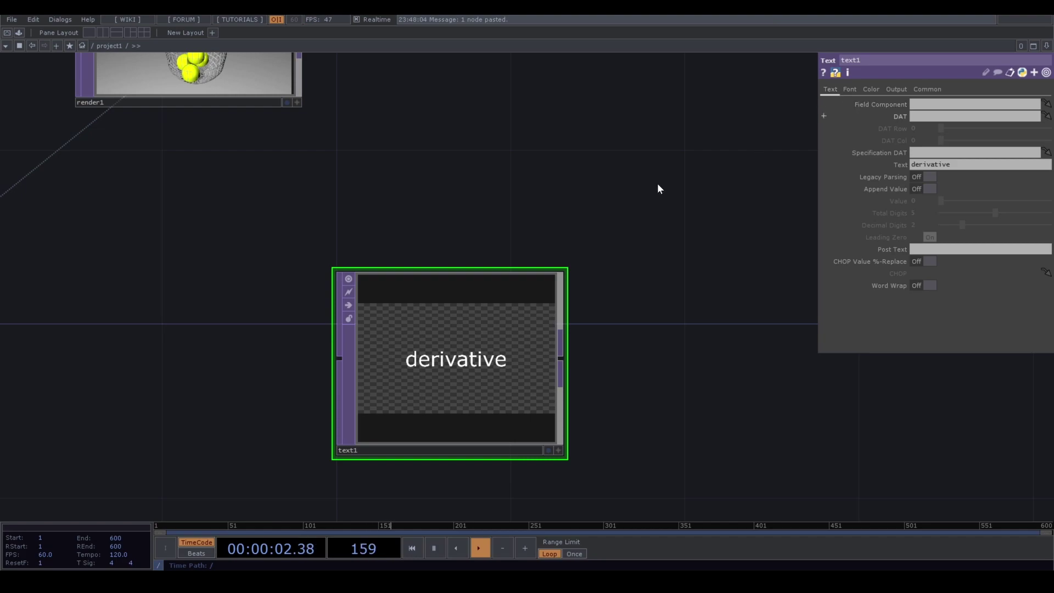
pyautogui.scroll(-5, 637, 236)
pyautogui.scroll(-2, 634, 212)
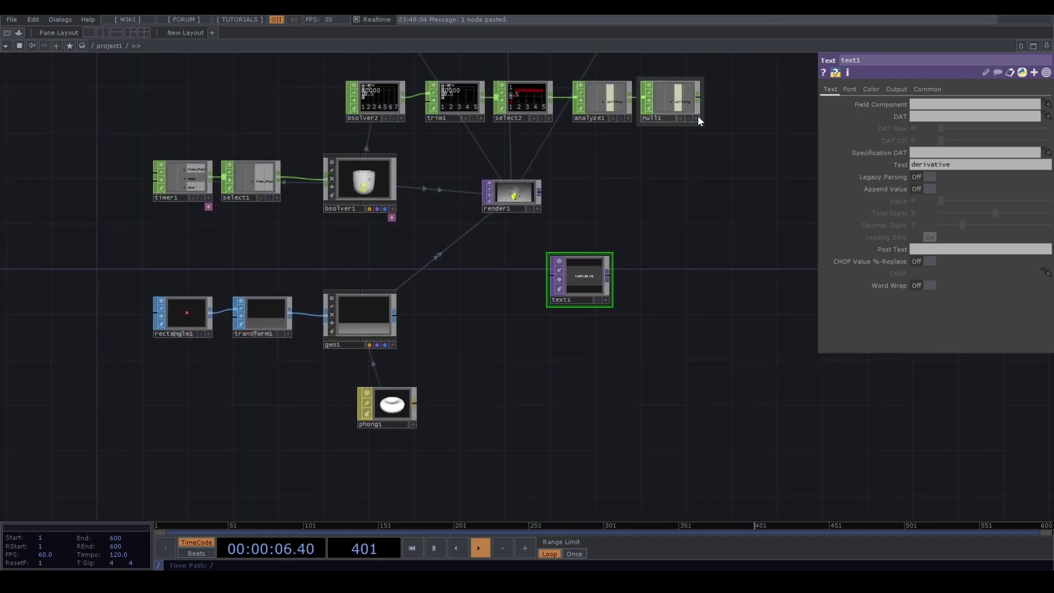
pyautogui.click(696, 117)
pyautogui.moveTo(697, 118); pyautogui.dragTo(916, 165)
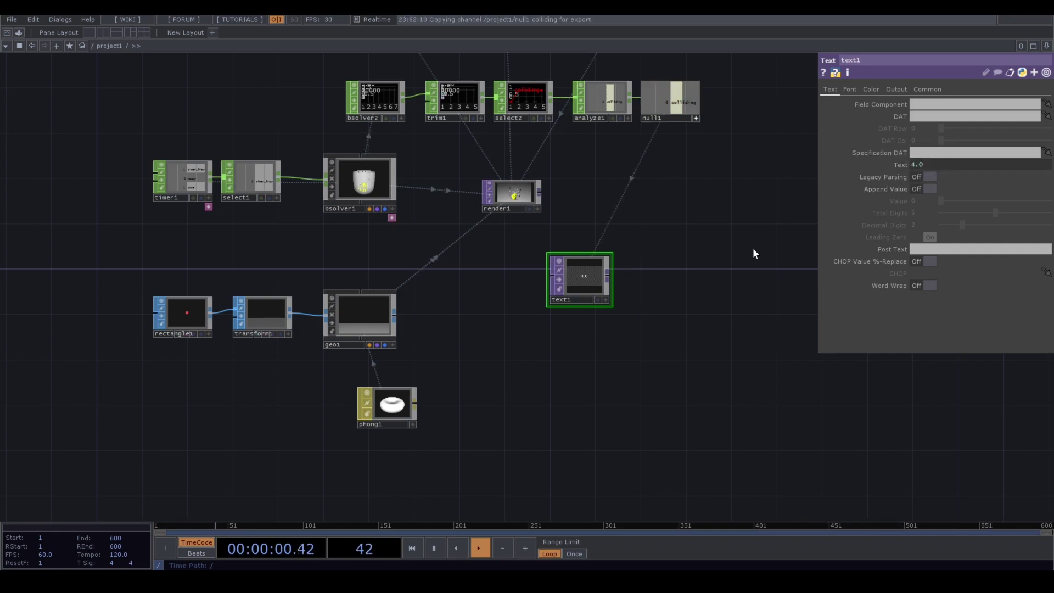
pyautogui.click(900, 165)
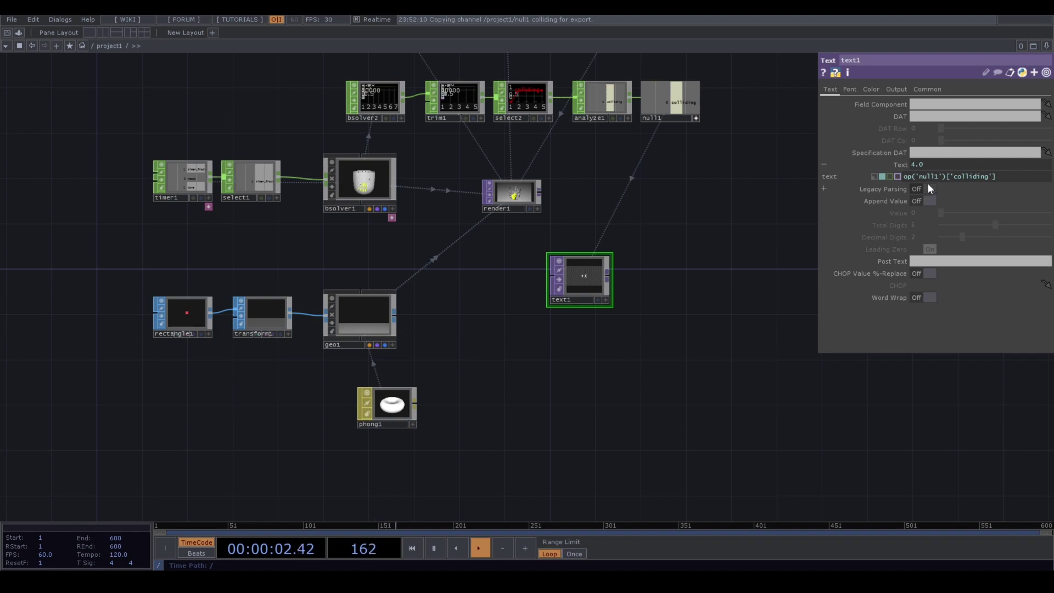
# Wrap text1's Text expression in int() so it reads int(op('null1')['colliding'])
pyautogui.scroll(8, 585, 276)
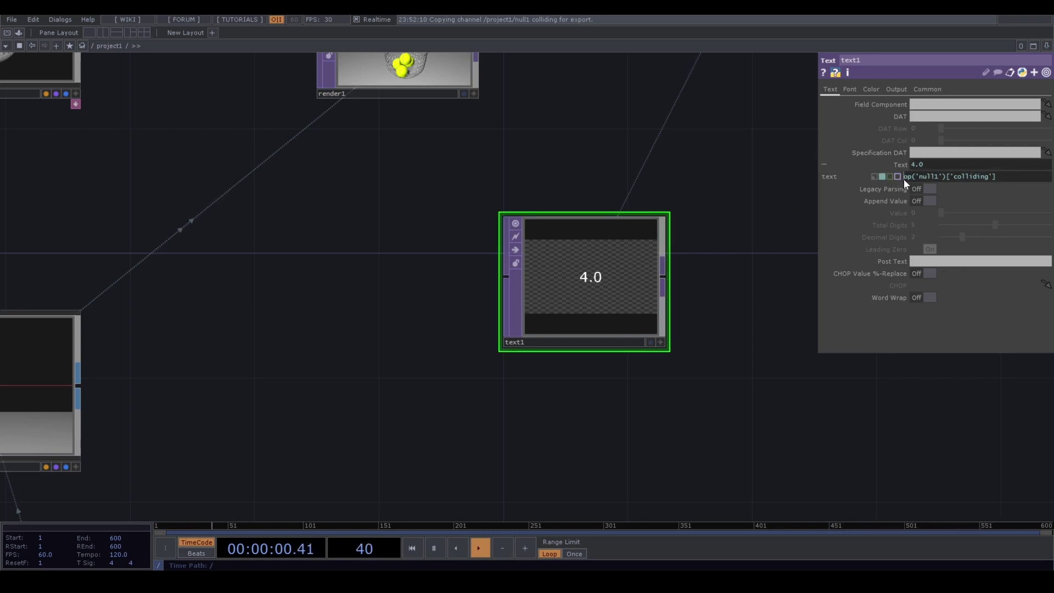
pyautogui.write('int(')
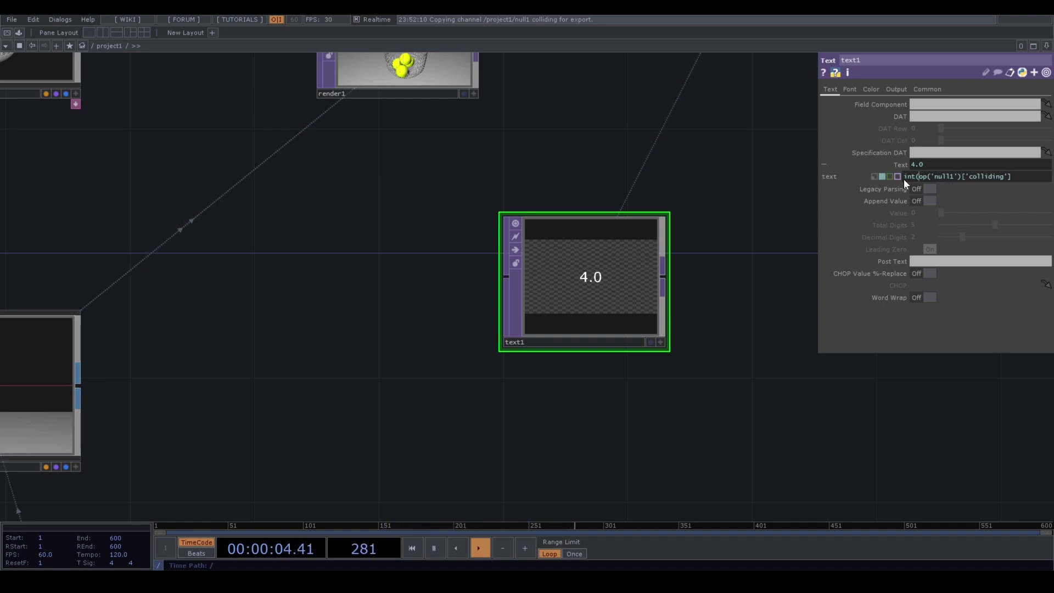
pyautogui.click(1025, 173)
pyautogui.write(')')
pyautogui.press('Return')
# Convert text1's integer expression to a string with str() and append the text 'ball'
pyautogui.write('str(')
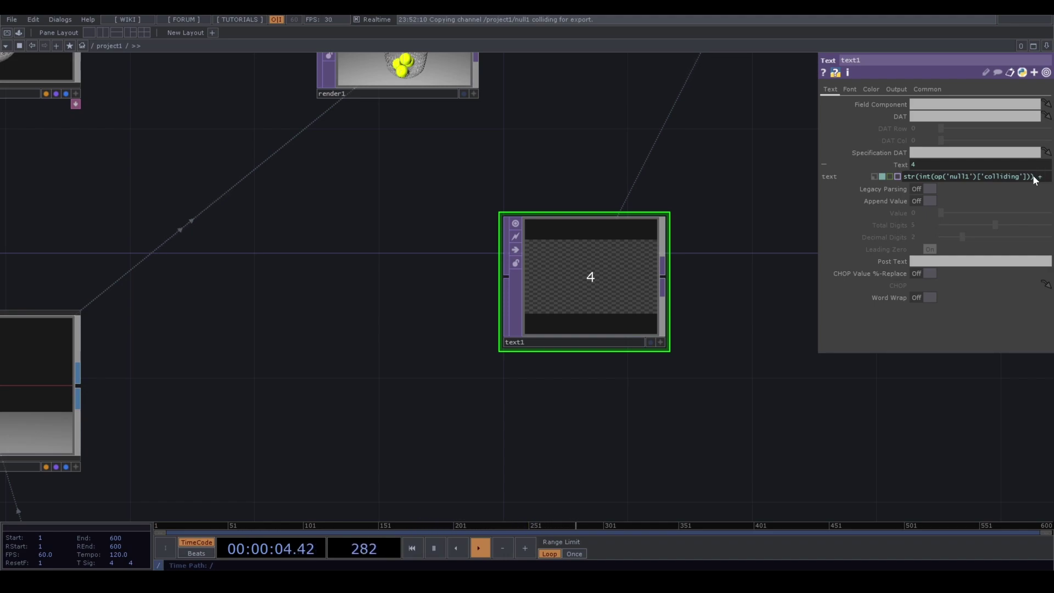
pyautogui.write("'")
pyautogui.write('ball')
pyautogui.press('Return')
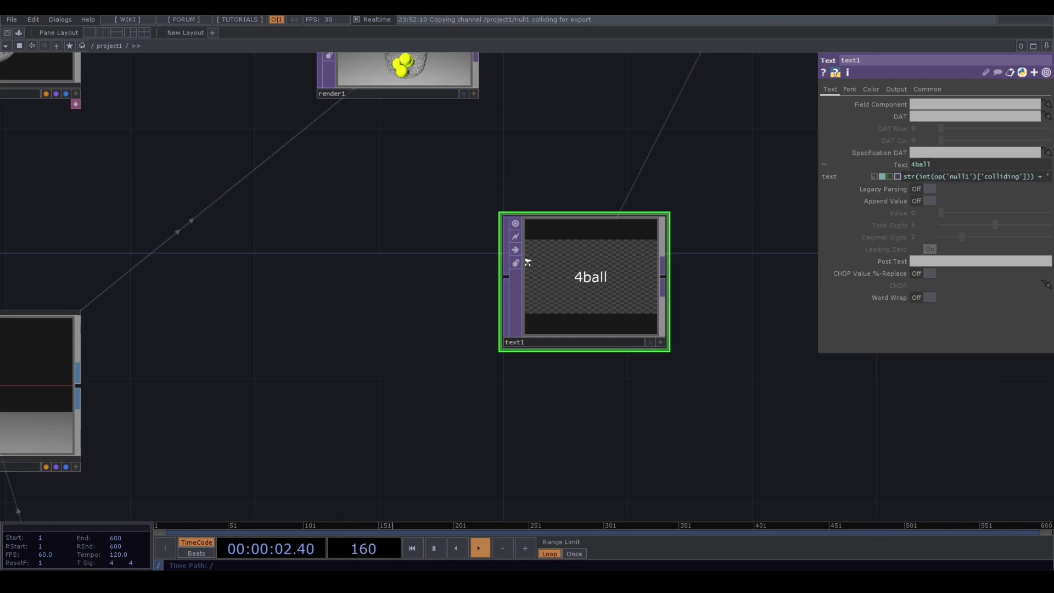
# Add a Composite TOP fed by render1's output, placed further along the same row
pyautogui.scroll(-5, 527, 261)
pyautogui.moveTo(597, 176); pyautogui.dragTo(561, 200)
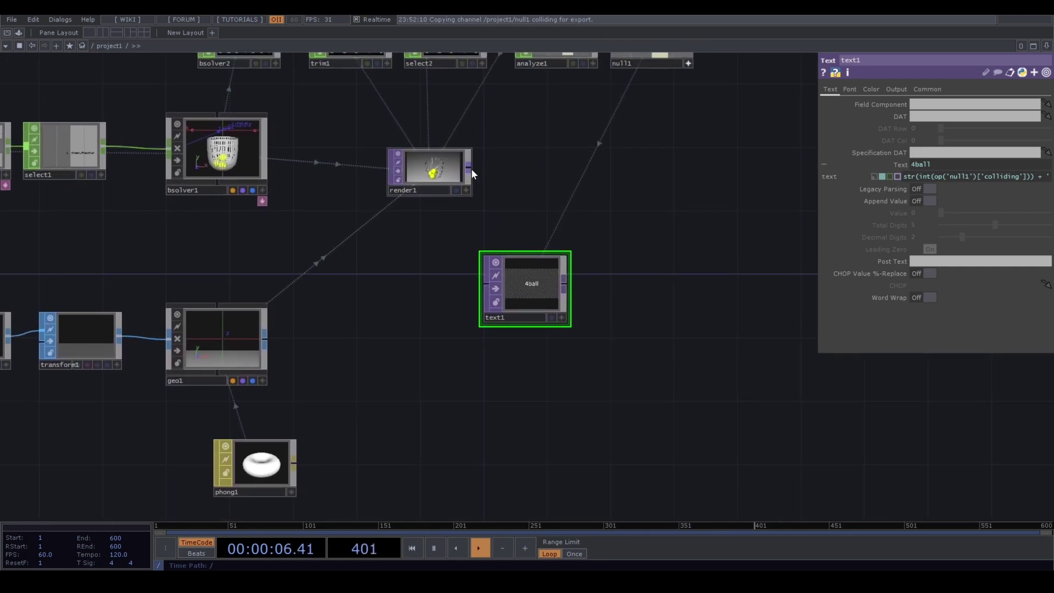
pyautogui.moveTo(471, 169); pyautogui.dragTo(651, 163)
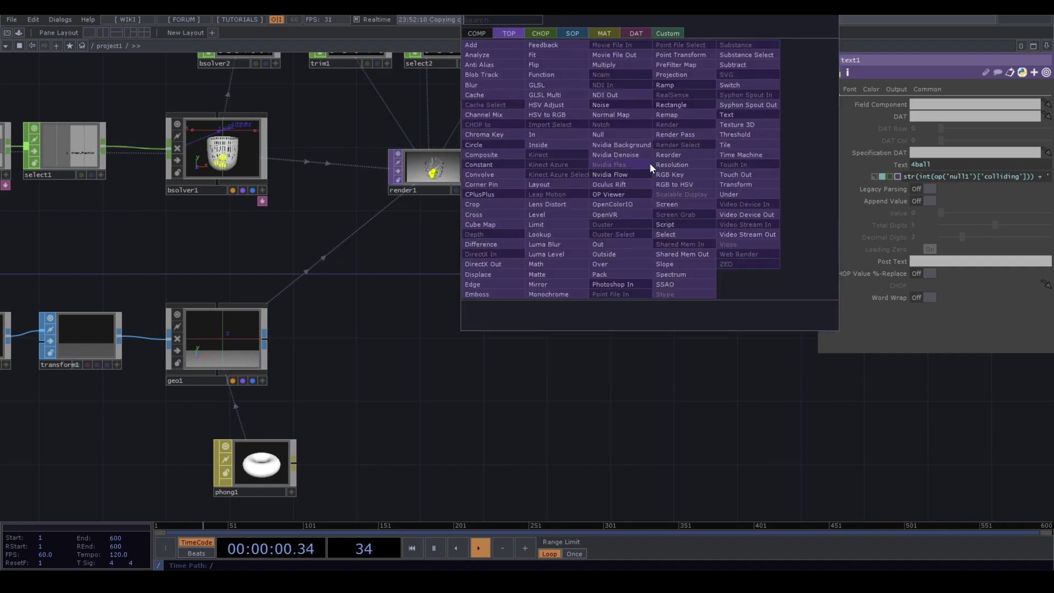
pyautogui.click(509, 160)
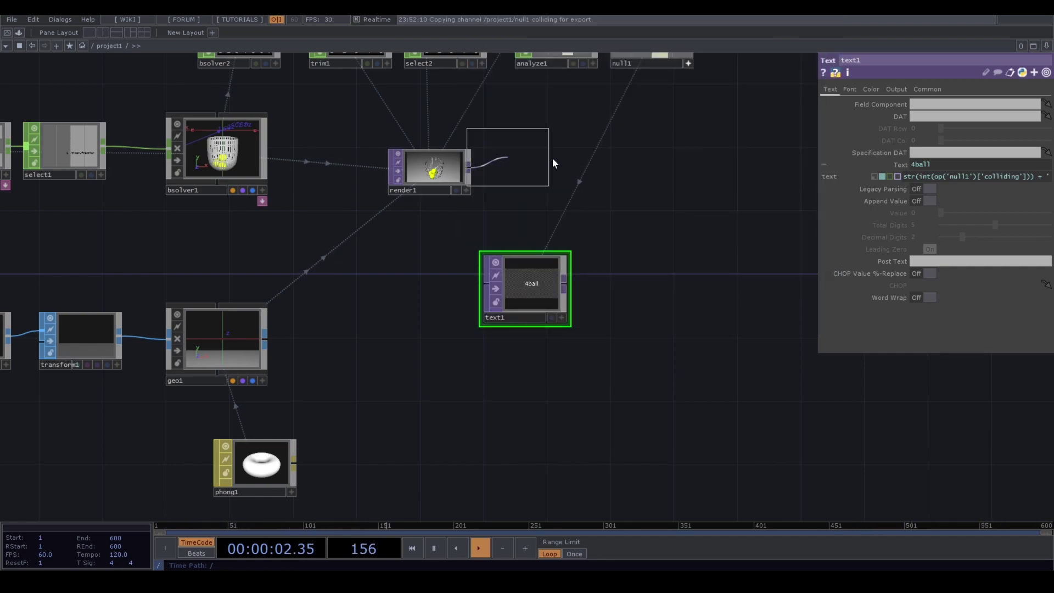
pyautogui.click(716, 172)
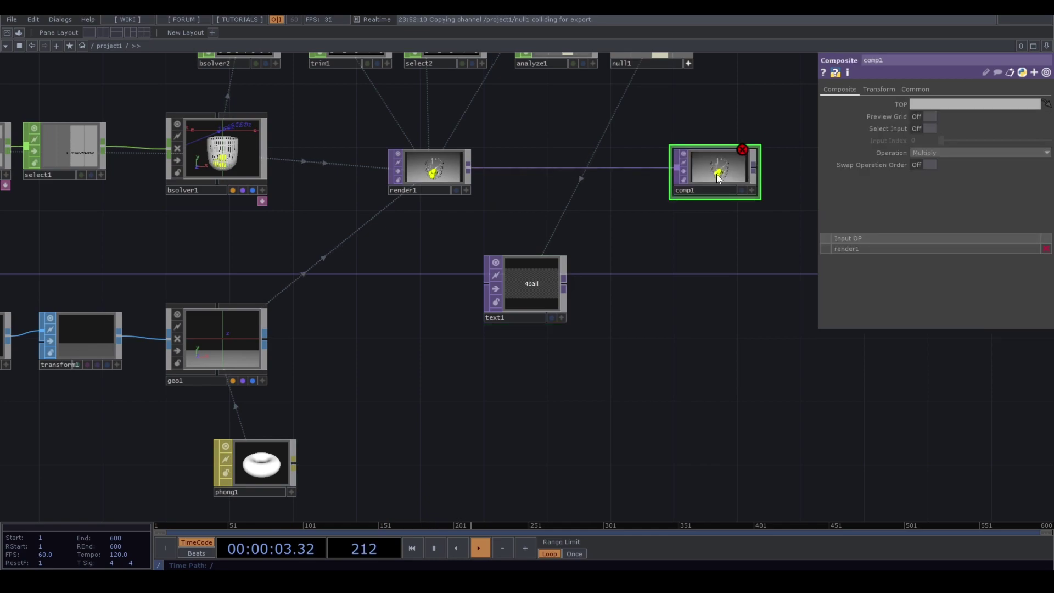
# Add a Transform TOP after text1 and connect its output to comp1 as the second input
pyautogui.rightClick(566, 285)
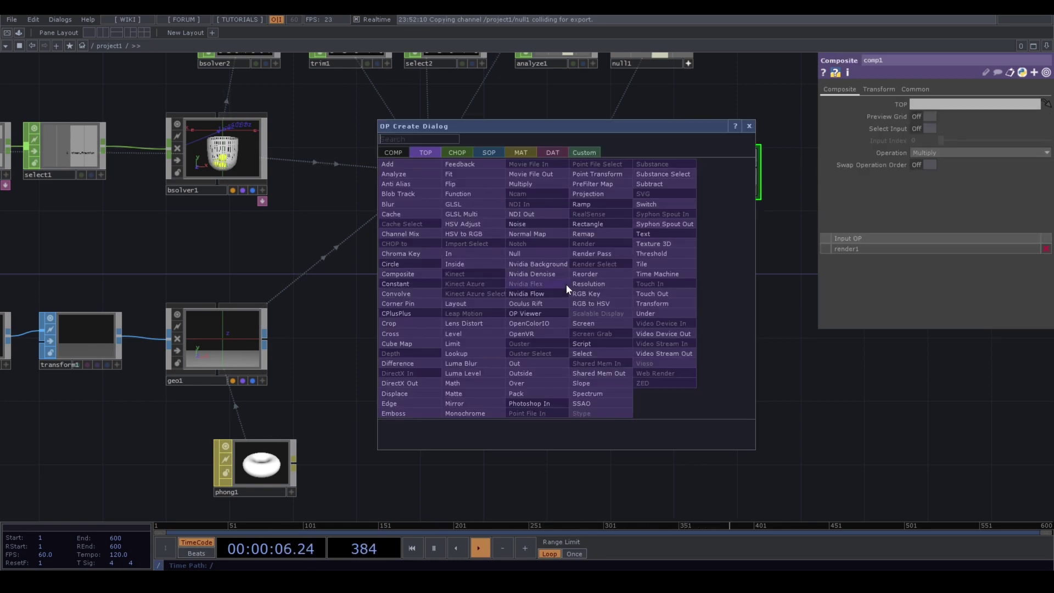
pyautogui.click(641, 302)
pyautogui.click(624, 294)
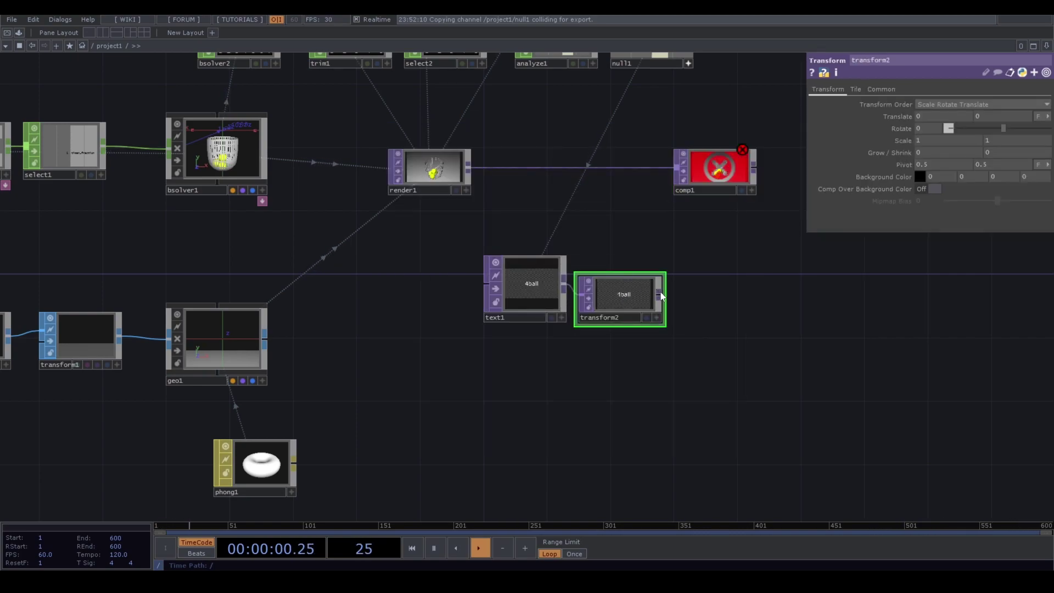
pyautogui.click(719, 174)
pyautogui.click(718, 174)
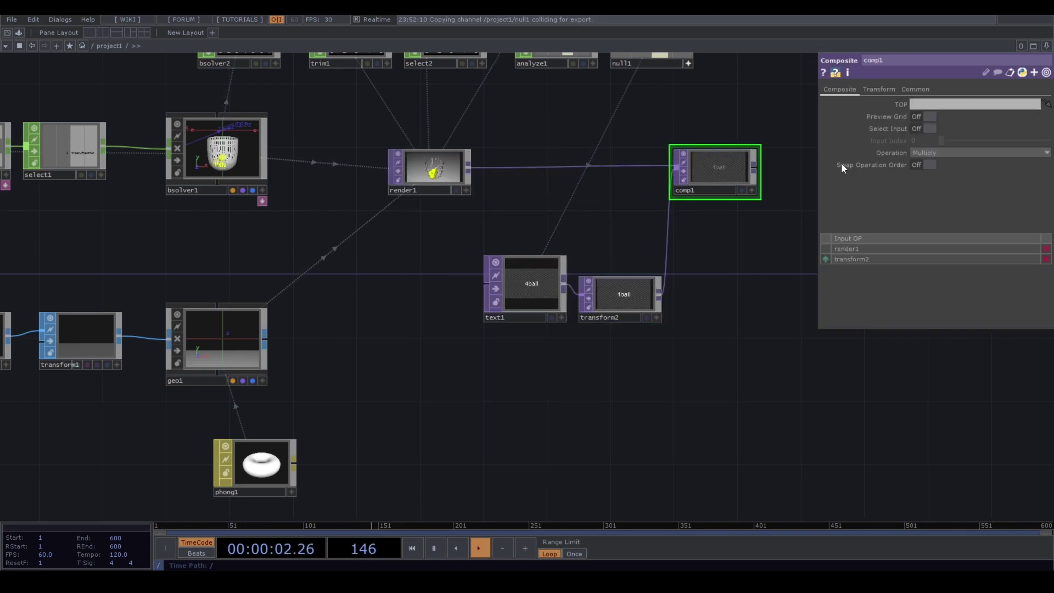
# Set comp1's operation to Over and move transform2 above render1 in the input order
pyautogui.click(967, 154)
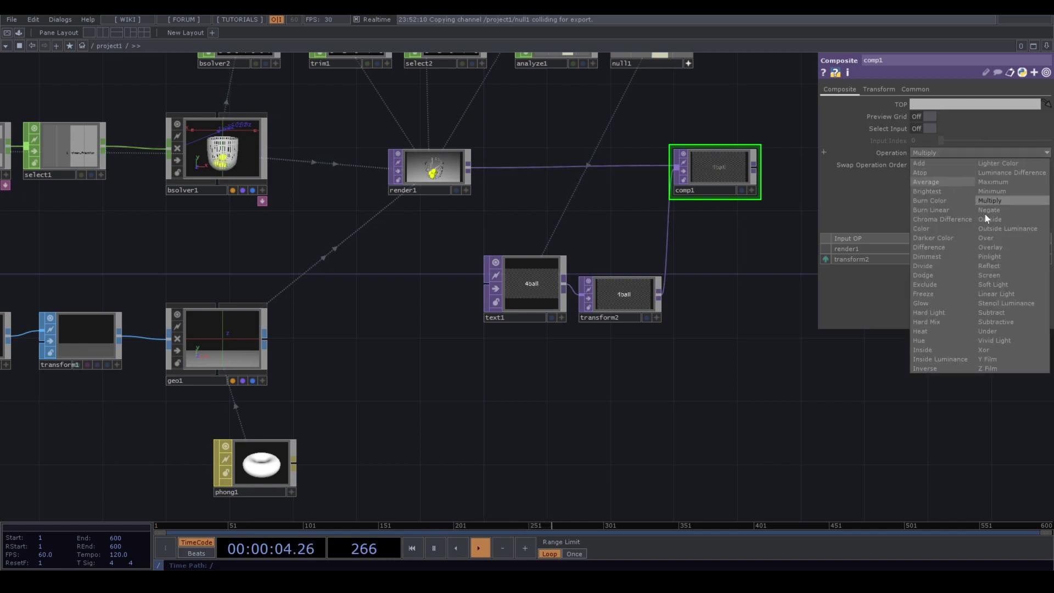
pyautogui.click(990, 237)
pyautogui.scroll(3, 741, 174)
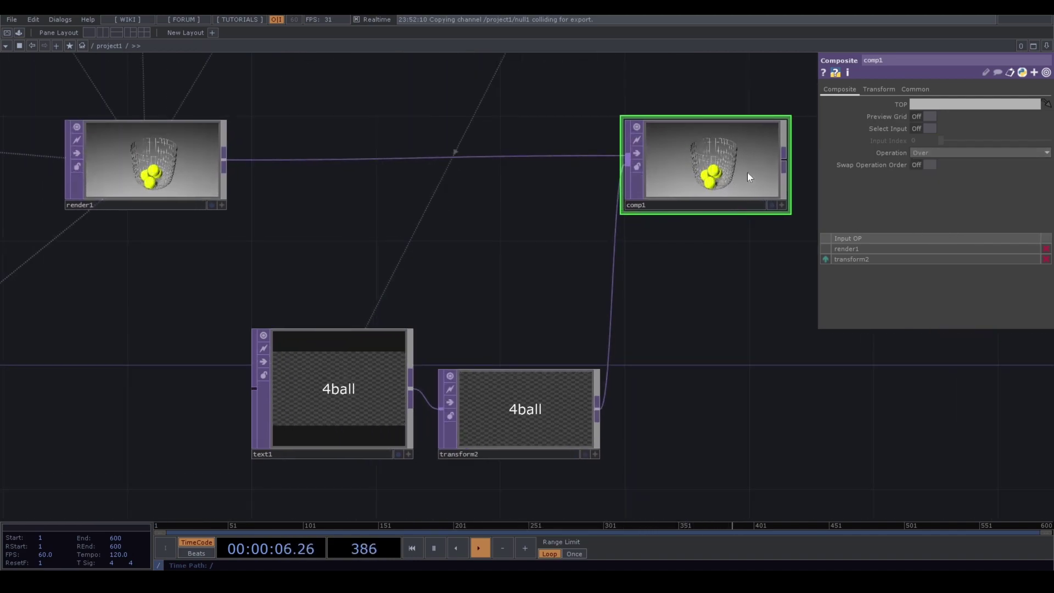
pyautogui.click(824, 256)
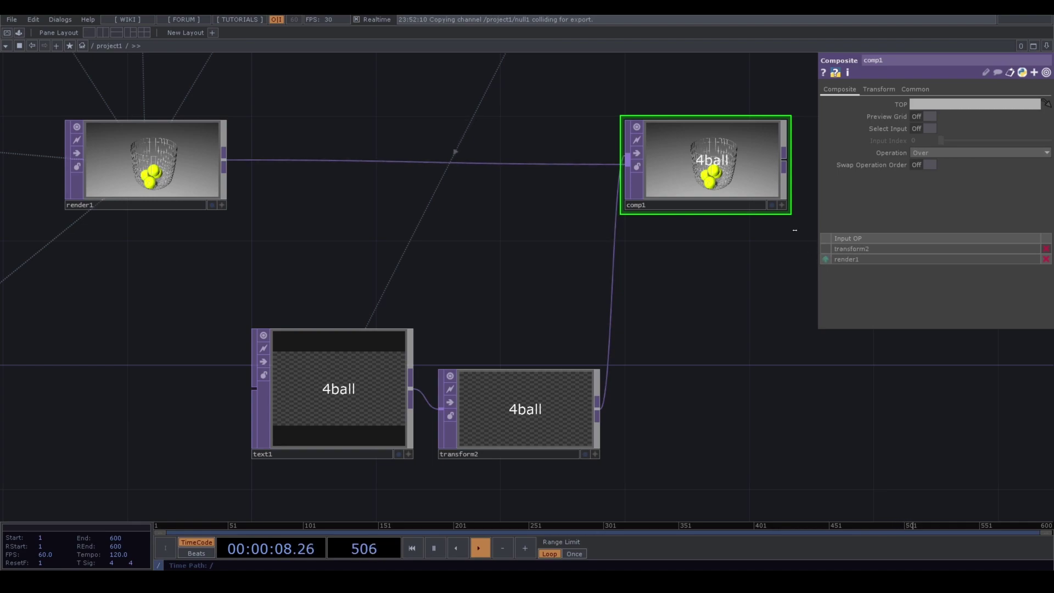
# Set transform2's Translate to 0.27 horizontally and -0.05 vertically to move the ball-count text beside the cup
pyautogui.scroll(4, 724, 165)
pyautogui.scroll(-5, 724, 166)
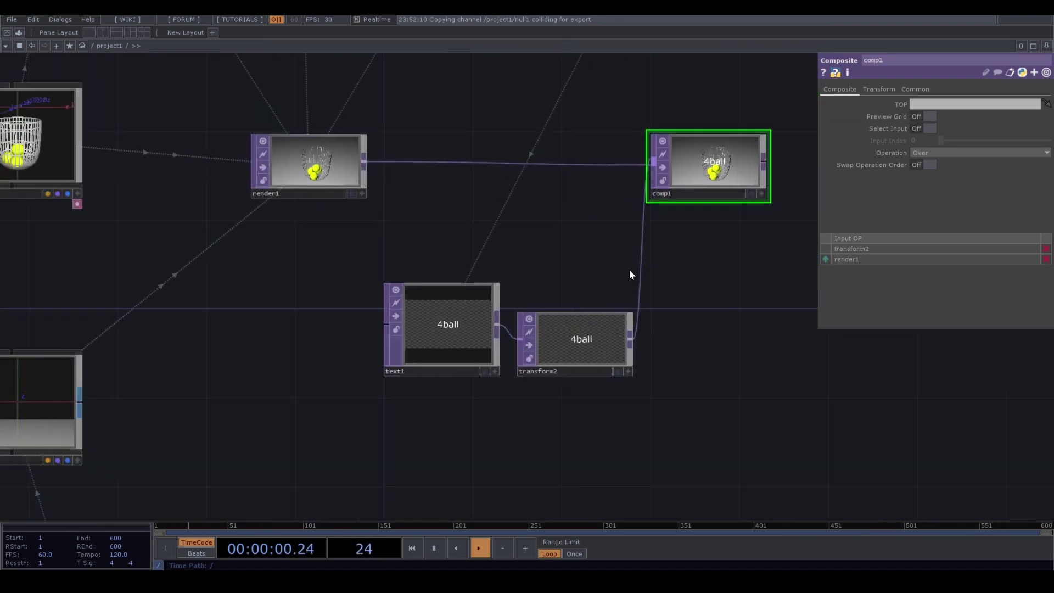
pyautogui.click(598, 321)
pyautogui.scroll(5, 762, 191)
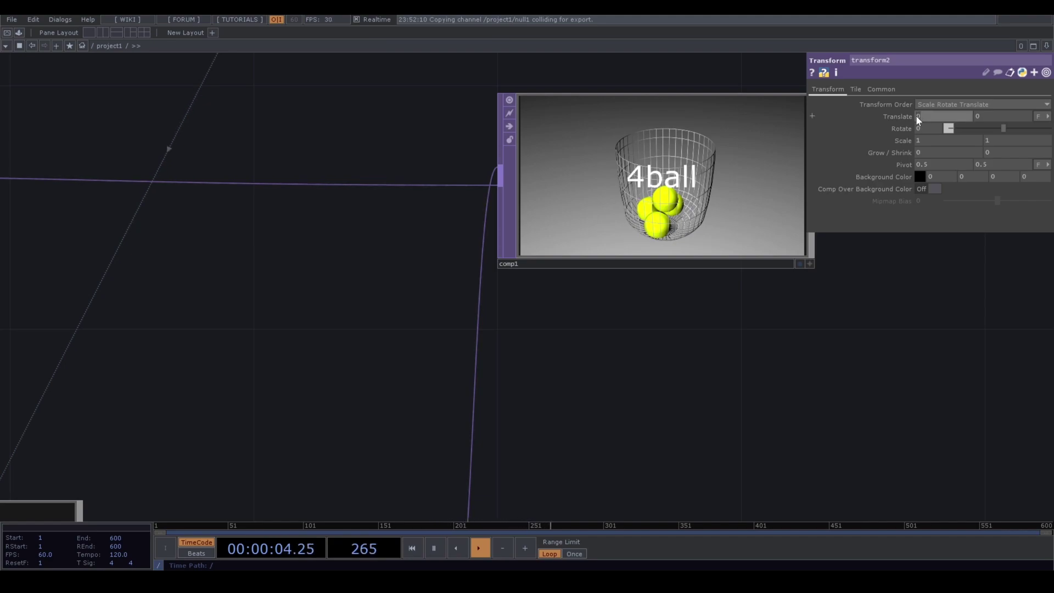
pyautogui.moveTo(916, 115); pyautogui.dragTo(922, 116)
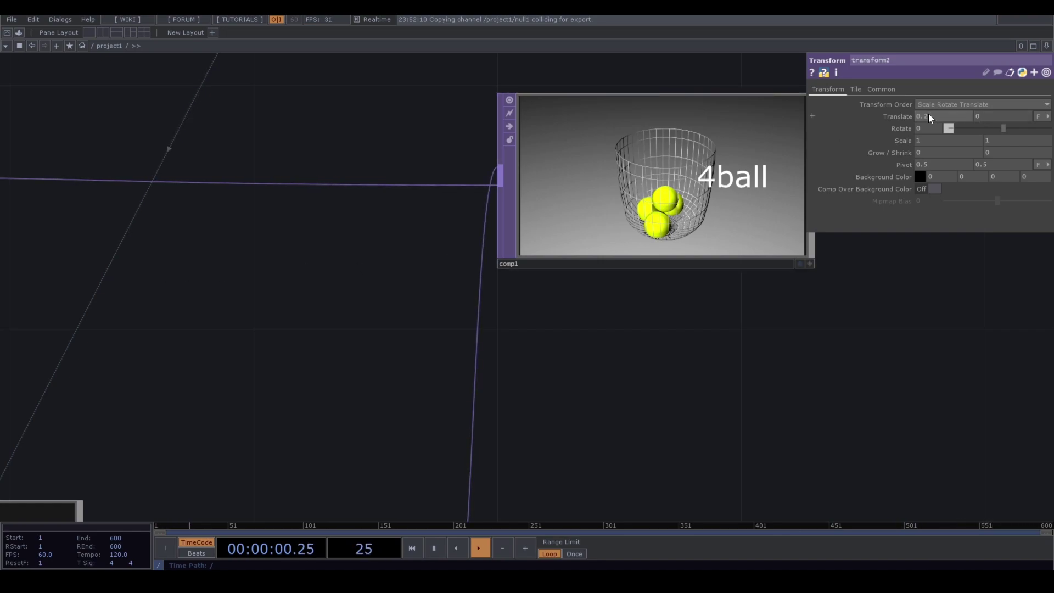
pyautogui.scroll(2, 931, 114)
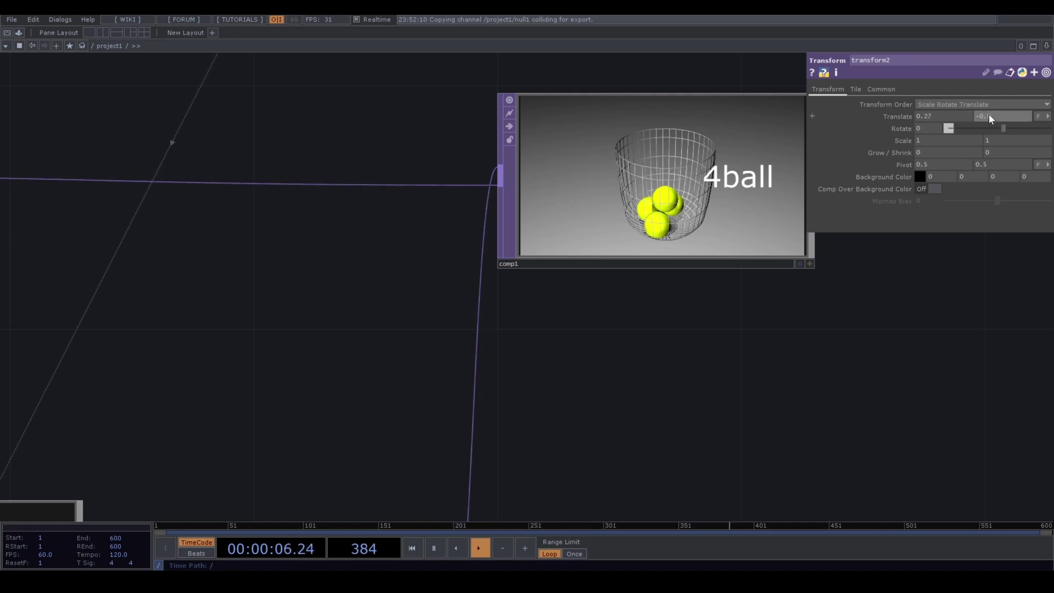
pyautogui.scroll(-3, 990, 114)
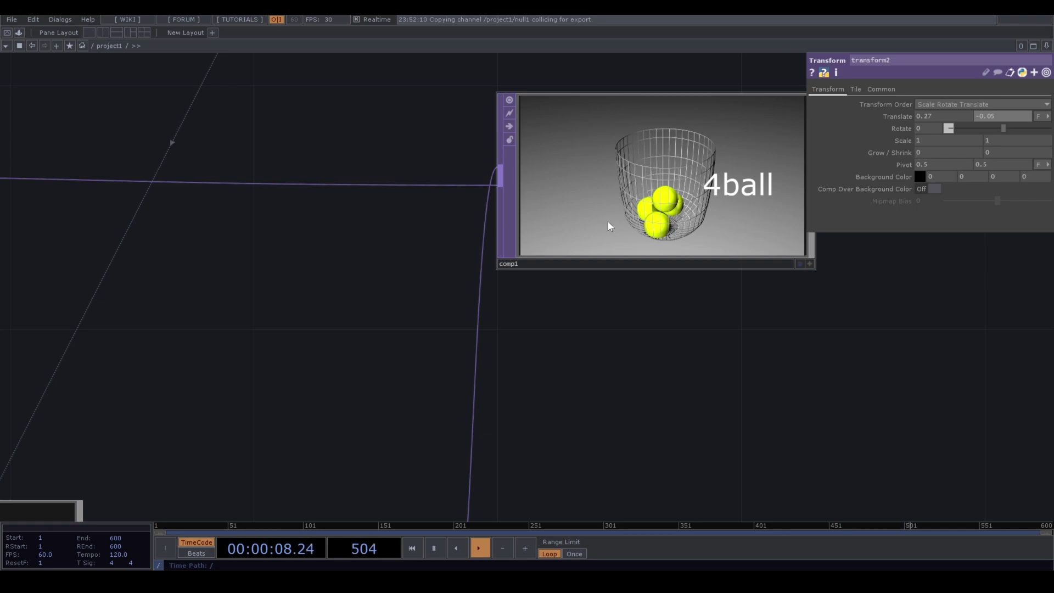
pyautogui.scroll(-5, 607, 224)
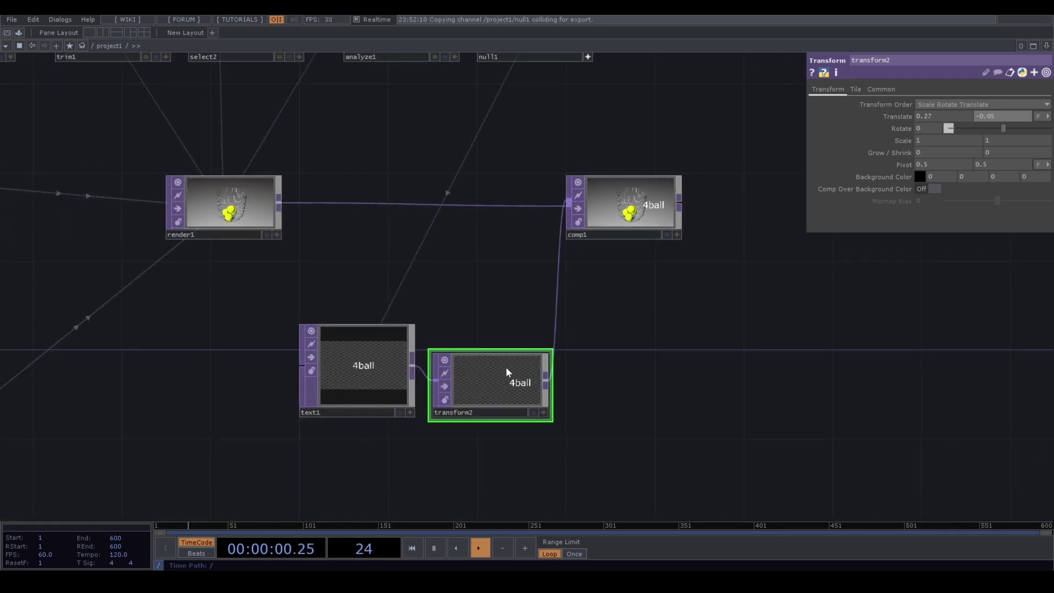
# Start bsolver1's simulation while viewing comp1's output, and reinitialize the simulation together with its collision shapes
pyautogui.click(327, 351)
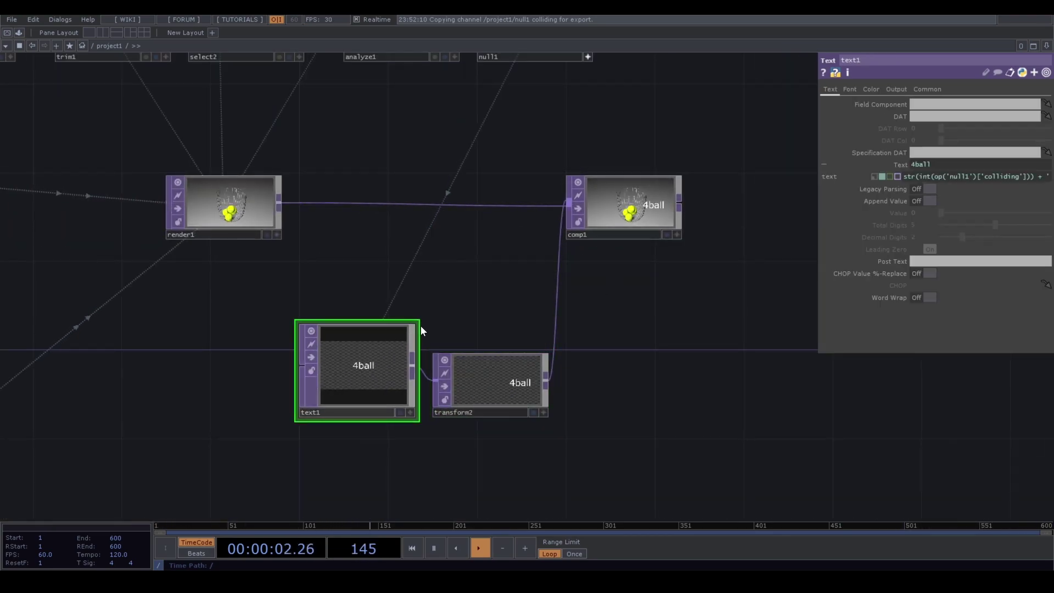
pyautogui.scroll(-3, 438, 282)
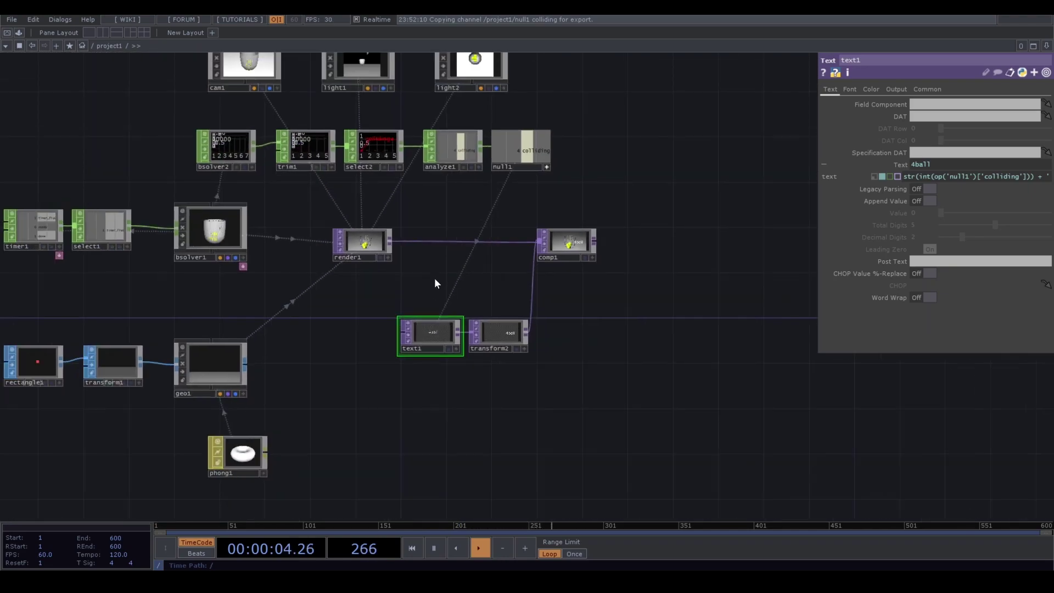
pyautogui.click(222, 236)
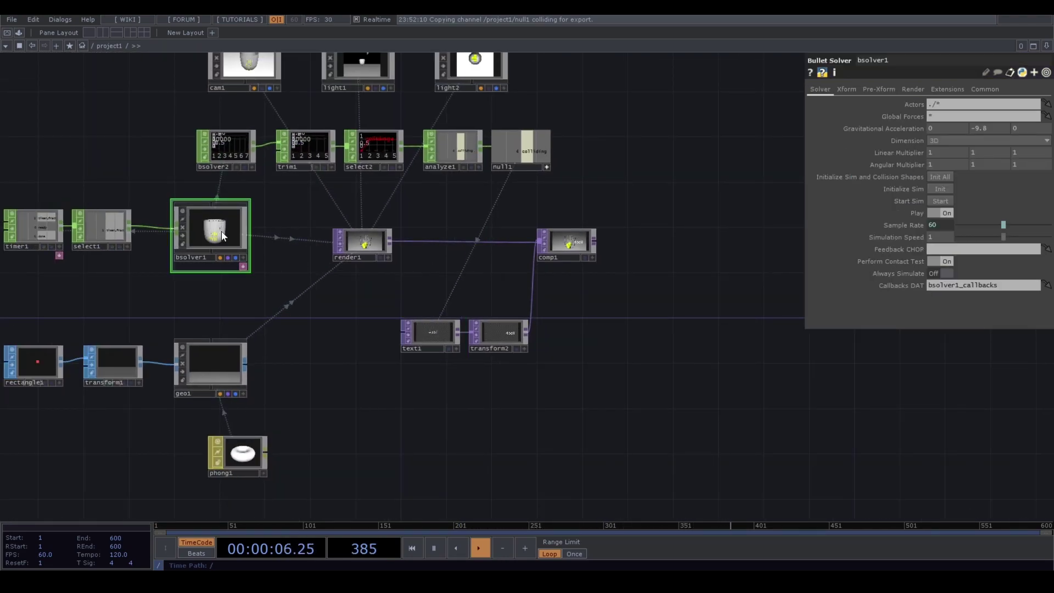
pyautogui.scroll(5, 604, 239)
pyautogui.scroll(3, 610, 237)
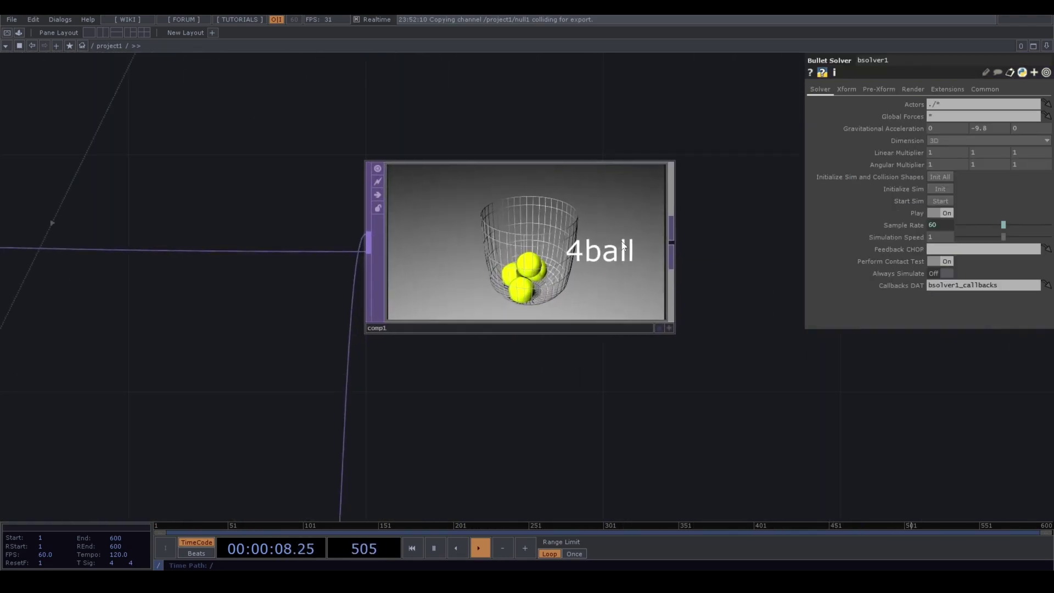
pyautogui.click(942, 202)
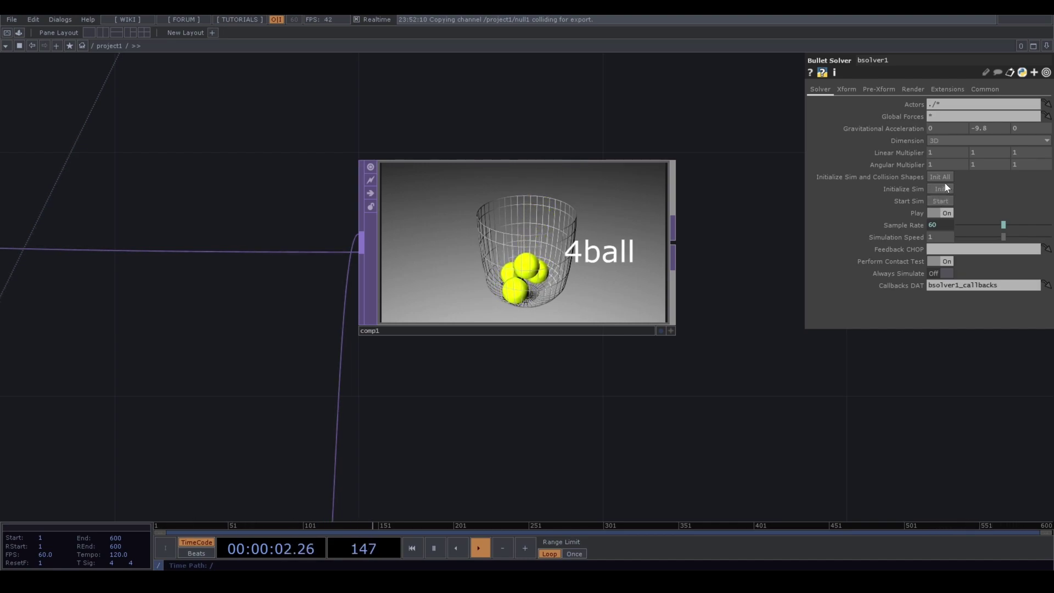
pyautogui.click(940, 176)
pyautogui.scroll(-3, 584, 226)
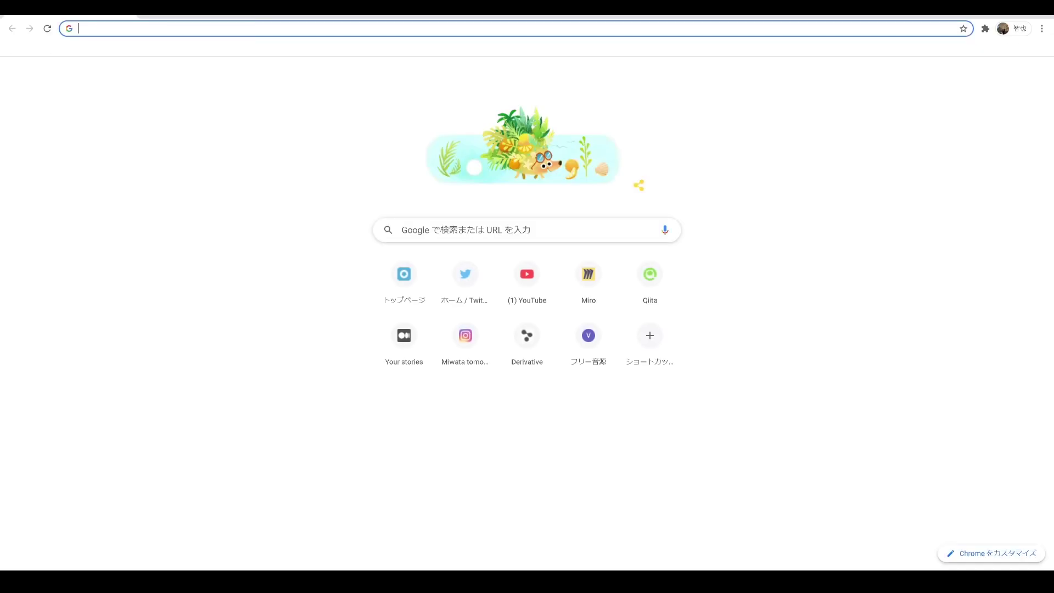
# Switch to Chrome, find the creator's Instagram profile through a Google search, and view its "pinball runner" post
pyautogui.write('miwa-maroon.medium.com')
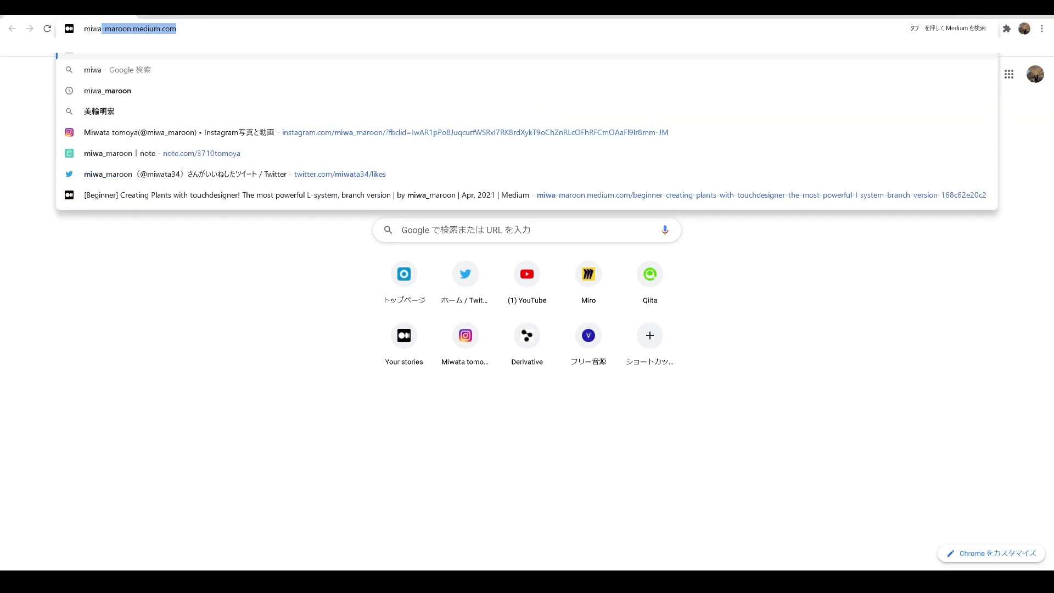
pyautogui.click(108, 70)
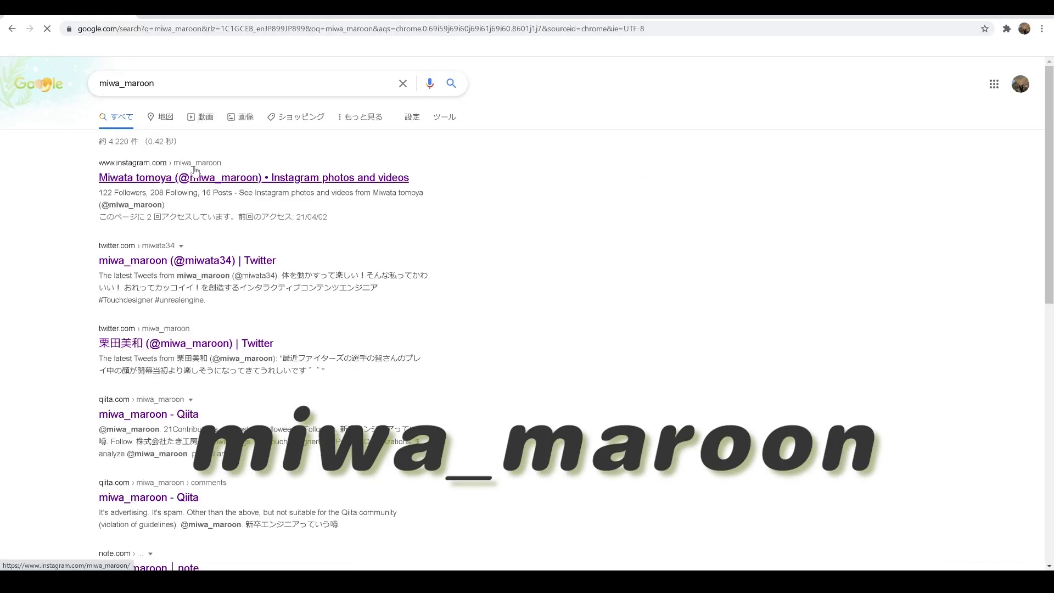
pyautogui.click(195, 177)
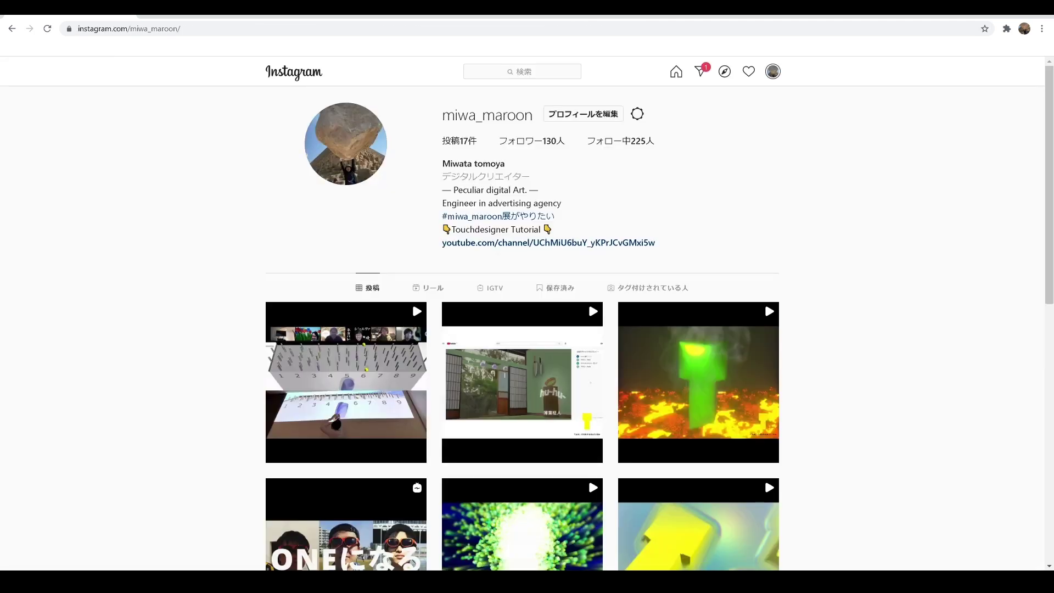
pyautogui.click(353, 360)
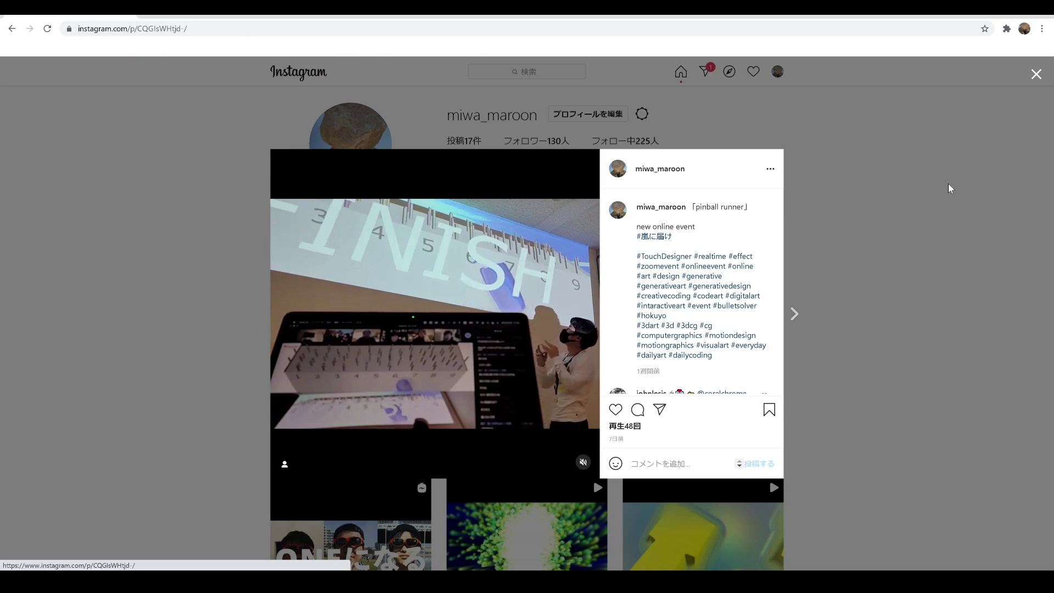
pyautogui.click(1036, 76)
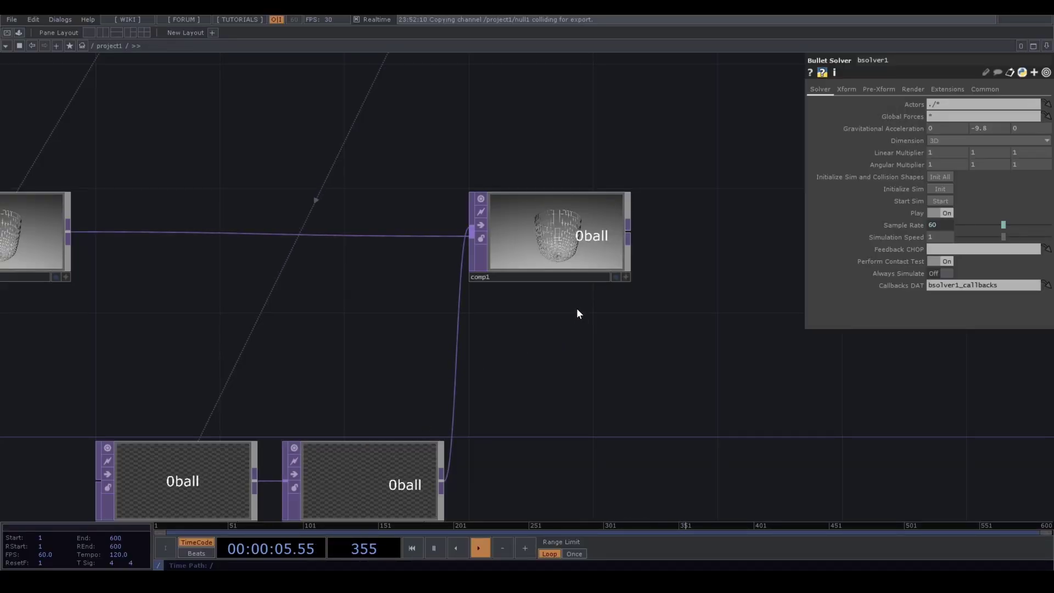
pyautogui.scroll(-2, 571, 307)
pyautogui.scroll(-5, 459, 333)
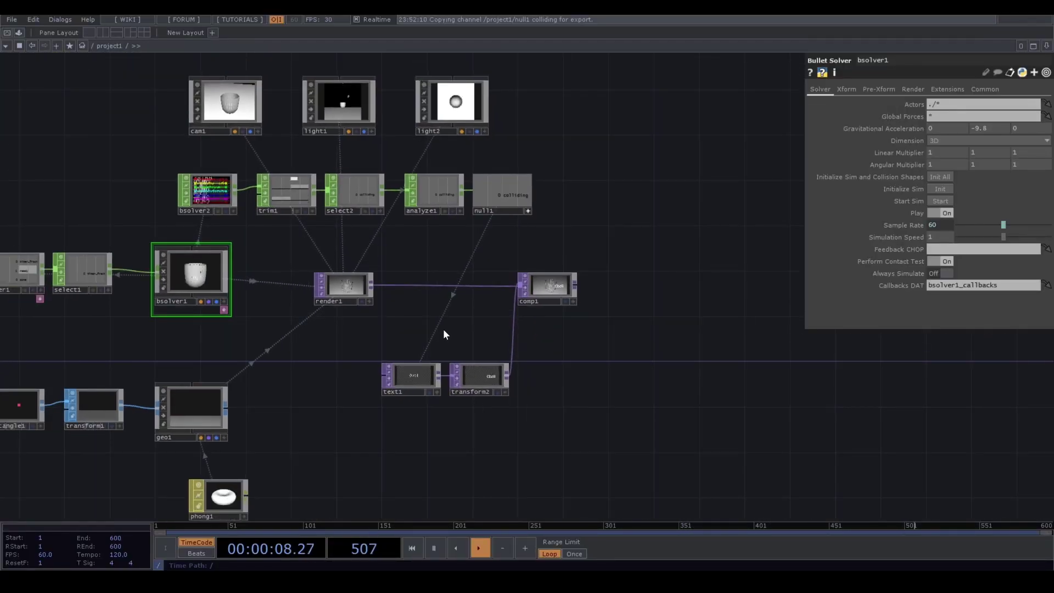